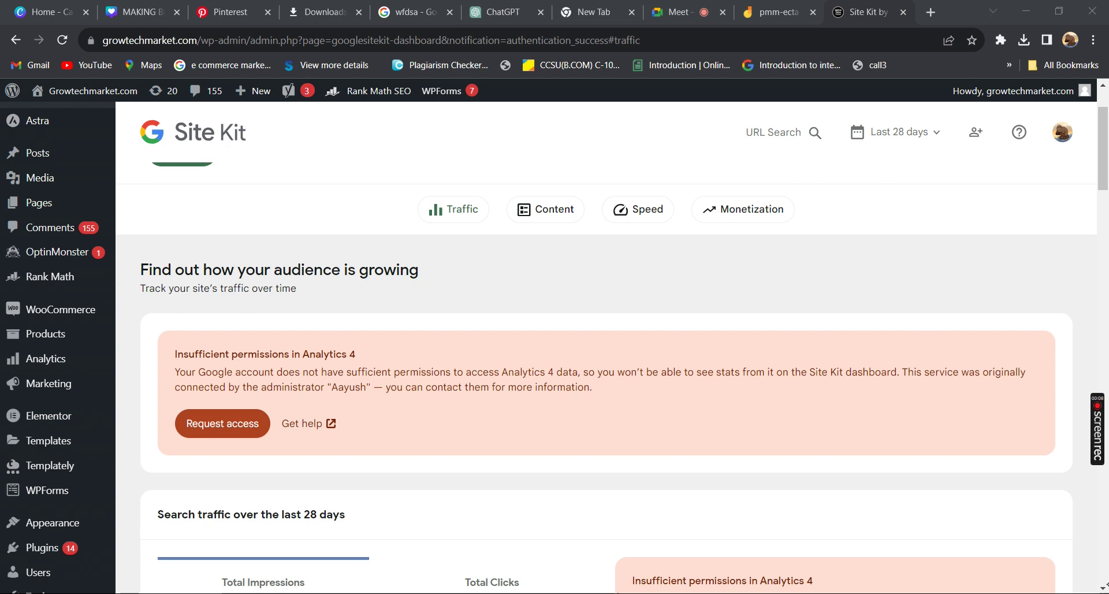
Step: Look over the search traffic section of the Site Kit dashboard and return to the page's beginning
scroll(607, 347, "down", 1)
scroll(607, 347, "down", 1)
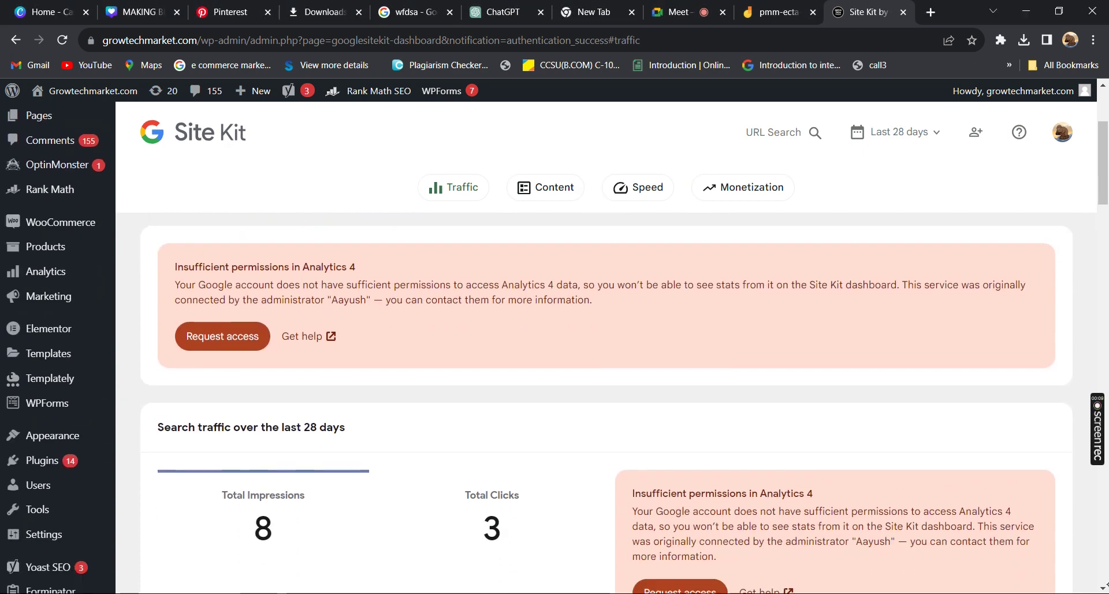
scroll(606, 346, "down", 2)
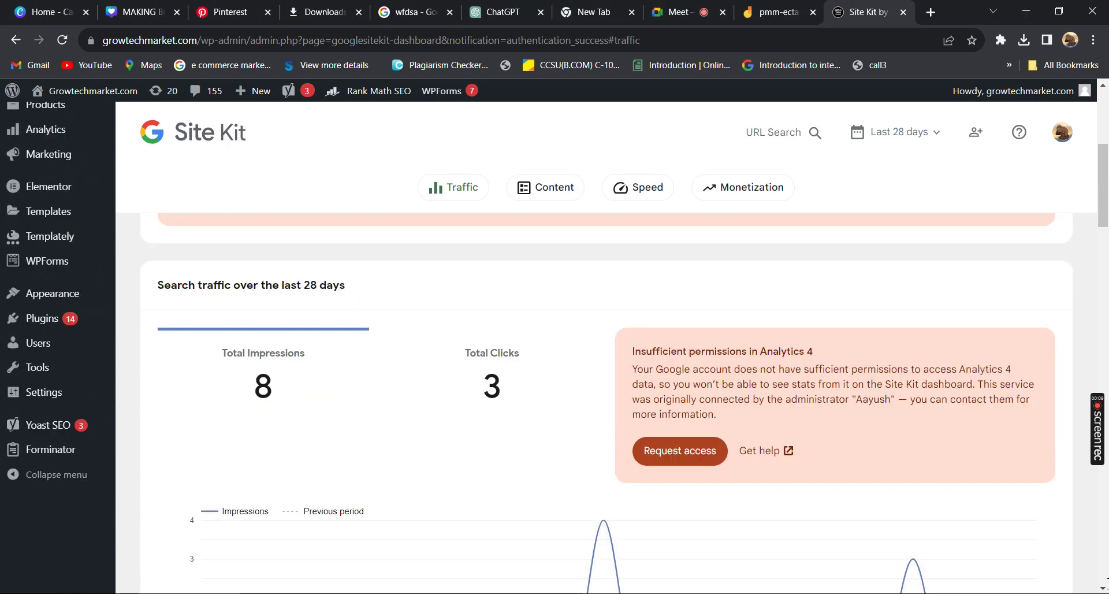
scroll(606, 347, "up", 5)
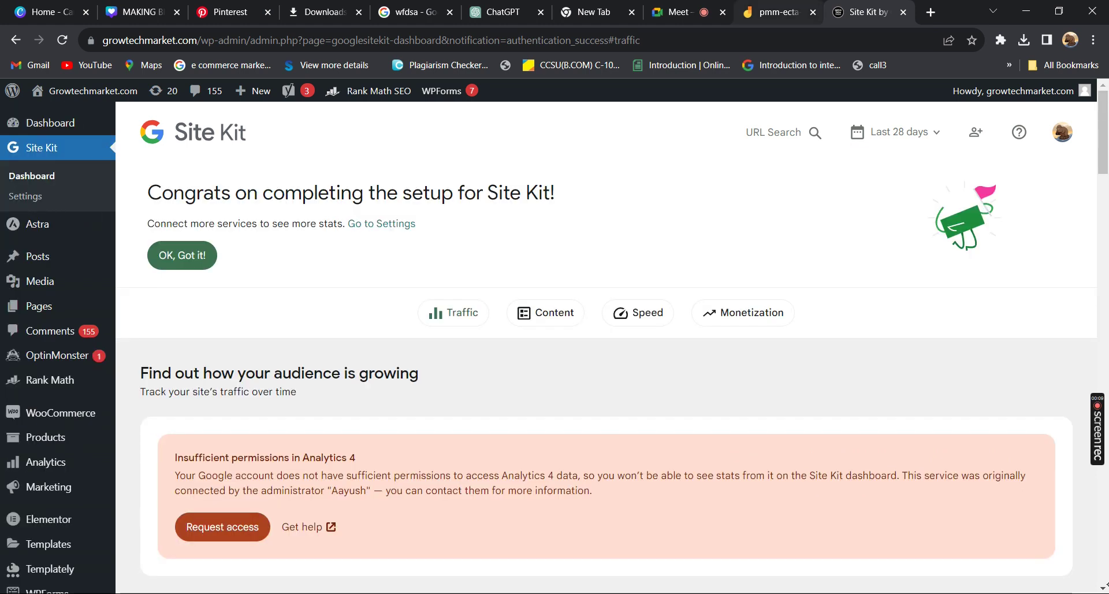
Step: Switch to the Jamboard and handwrite "Google Search Console" in green beside the circled number 1
left_click(776, 10)
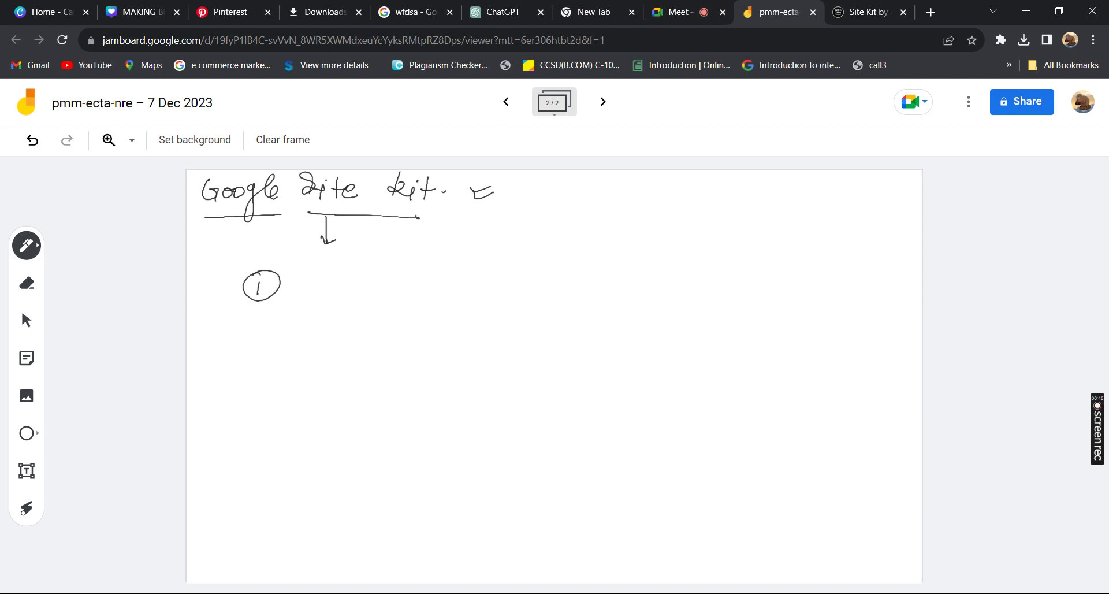
left_click(27, 246)
left_click(136, 279)
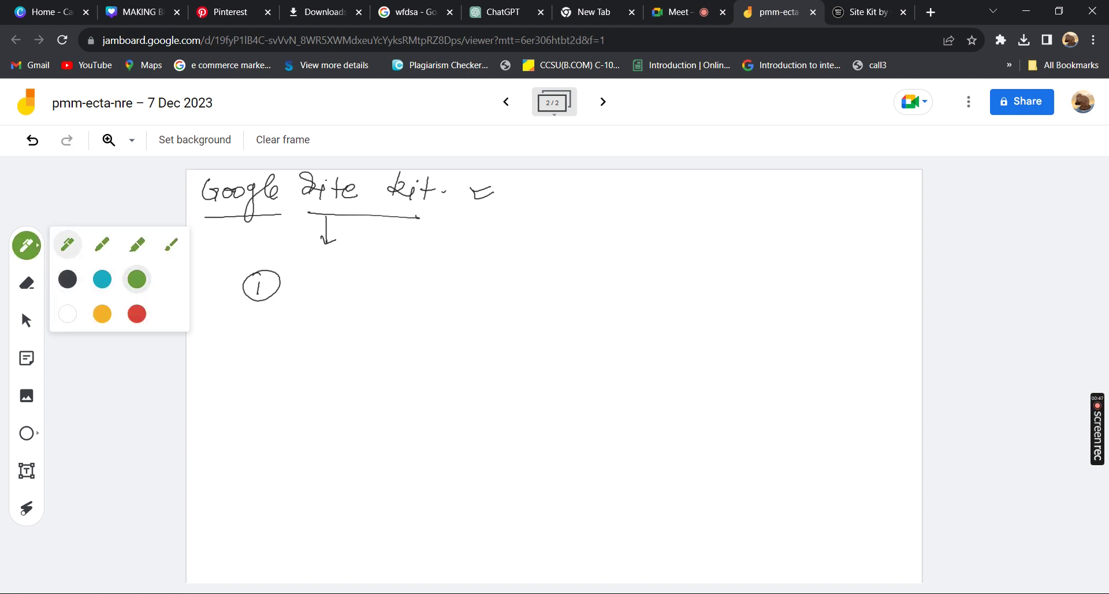
left_click_drag(321, 269, 331, 283)
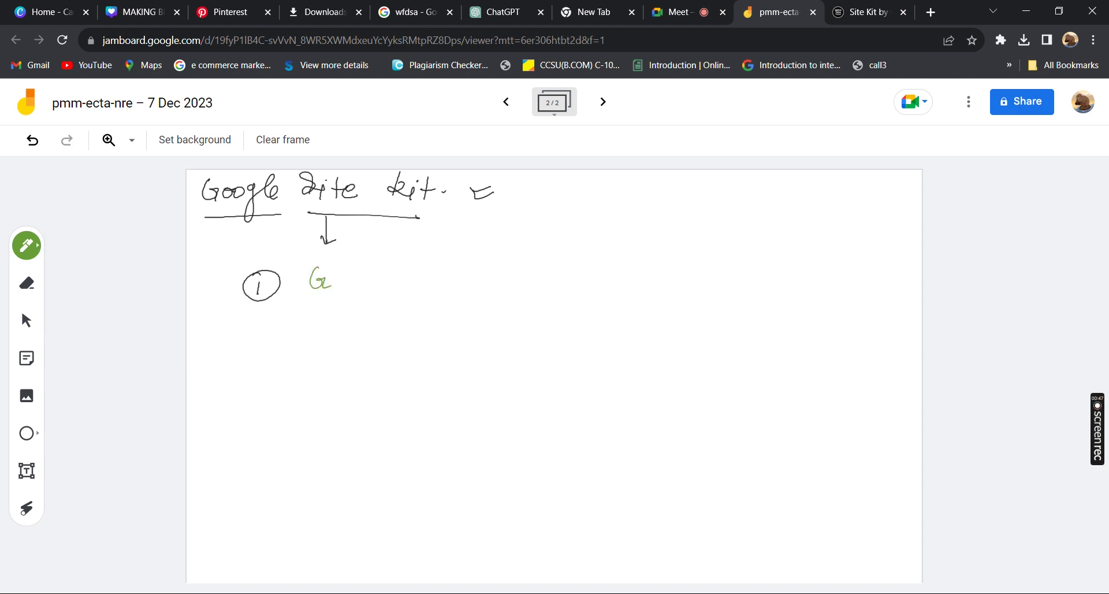
left_click_drag(327, 281, 393, 270)
mouse_move(438, 254)
left_mouse_down()
mouse_move(512, 277)
mouse_move(557, 253)
mouse_move(628, 271)
left_mouse_up()
Step: Add a circled number 2 below the first item and handwrite "Google Analytics." beside it in green
left_click_drag(254, 329, 270, 328)
left_click_drag(270, 315, 410, 324)
left_click_drag(469, 308, 516, 347)
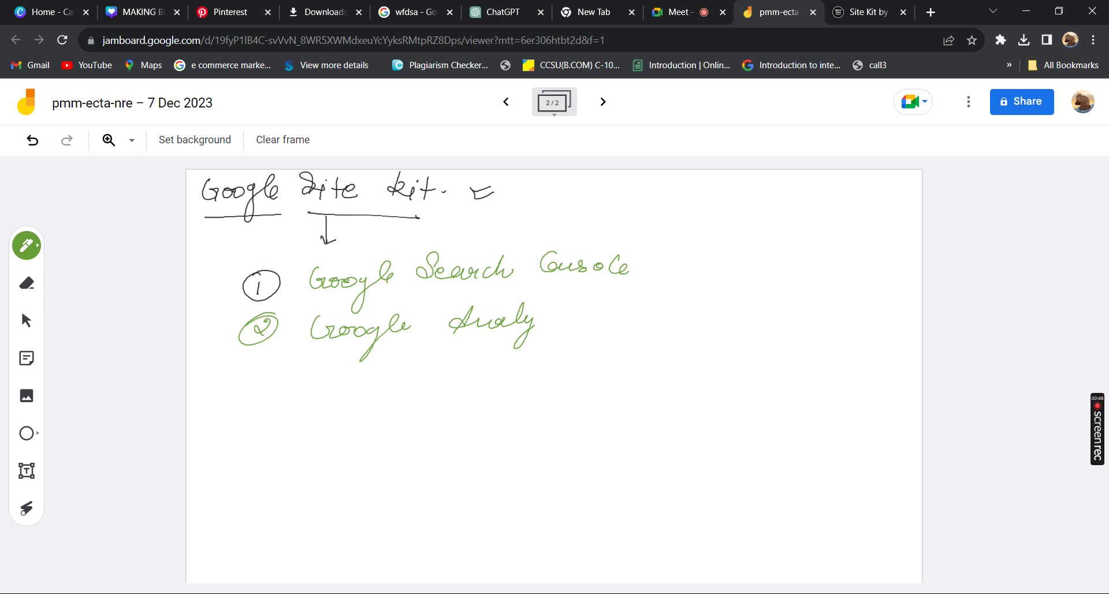
left_click_drag(545, 307, 595, 318)
Step: Add a circled number 3 below the second item and handwrite "Google Adsense." beside it in green
left_click_drag(256, 358, 238, 371)
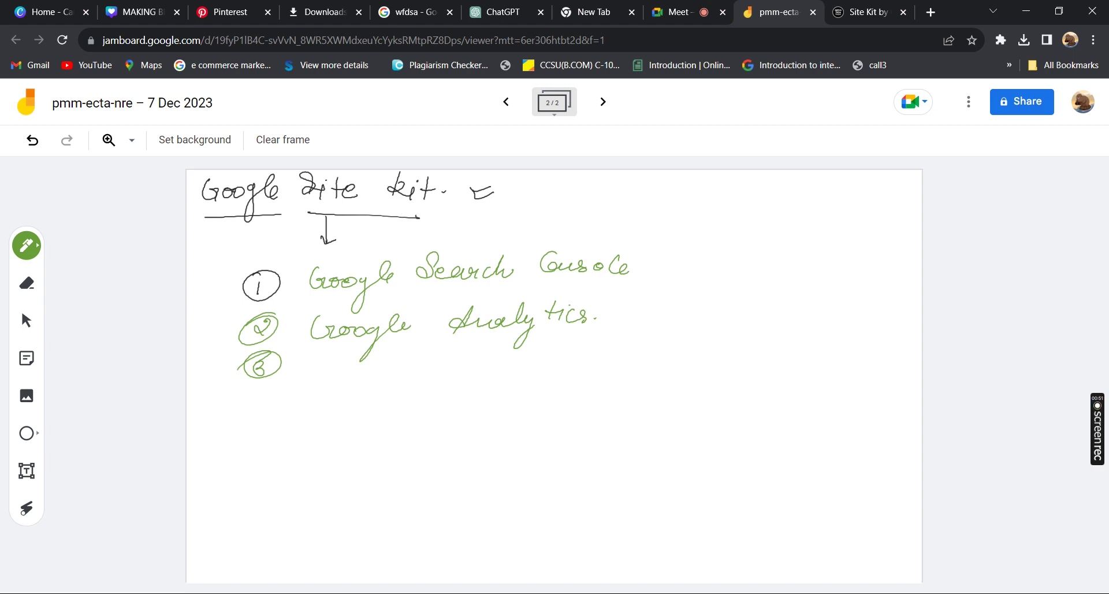
mouse_move(323, 358)
left_mouse_down()
mouse_move(325, 368)
mouse_move(356, 372)
left_mouse_up()
left_click_drag(368, 368, 393, 375)
left_click_drag(437, 381, 461, 375)
left_click_drag(475, 369, 550, 373)
left_click(559, 373)
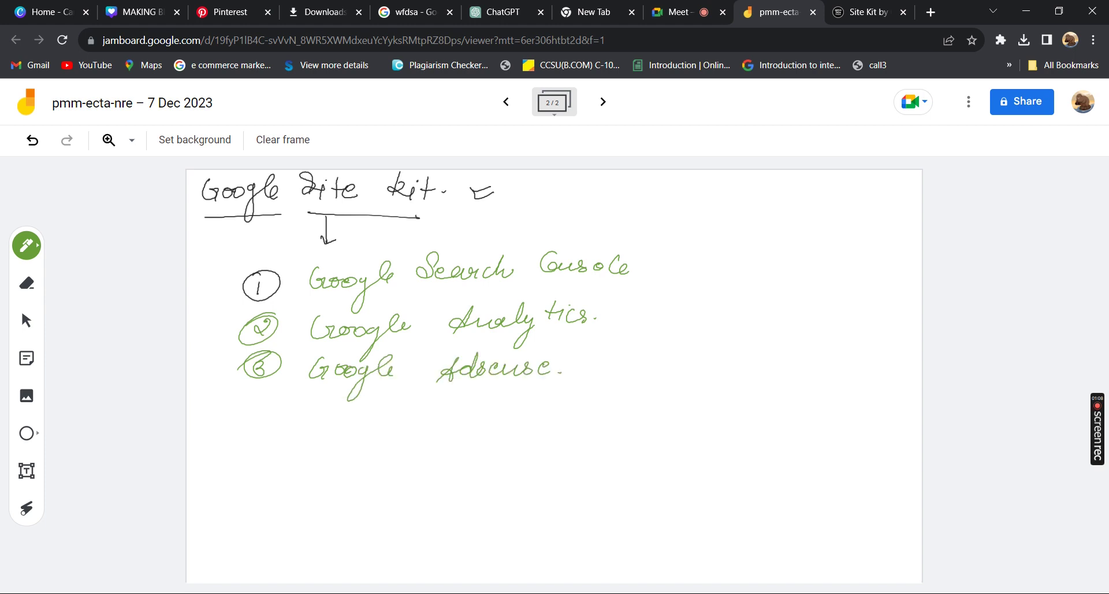
Step: Draw a small green arrow after each of the three listed Google services
left_click_drag(646, 264, 665, 262)
left_click_drag(611, 311, 630, 312)
left_click_drag(589, 357, 604, 356)
Step: In red, handwrite "Google webmaste tool." above the Search Console line and "Indexing" with a small arrow after it
left_click(26, 245)
left_click(137, 313)
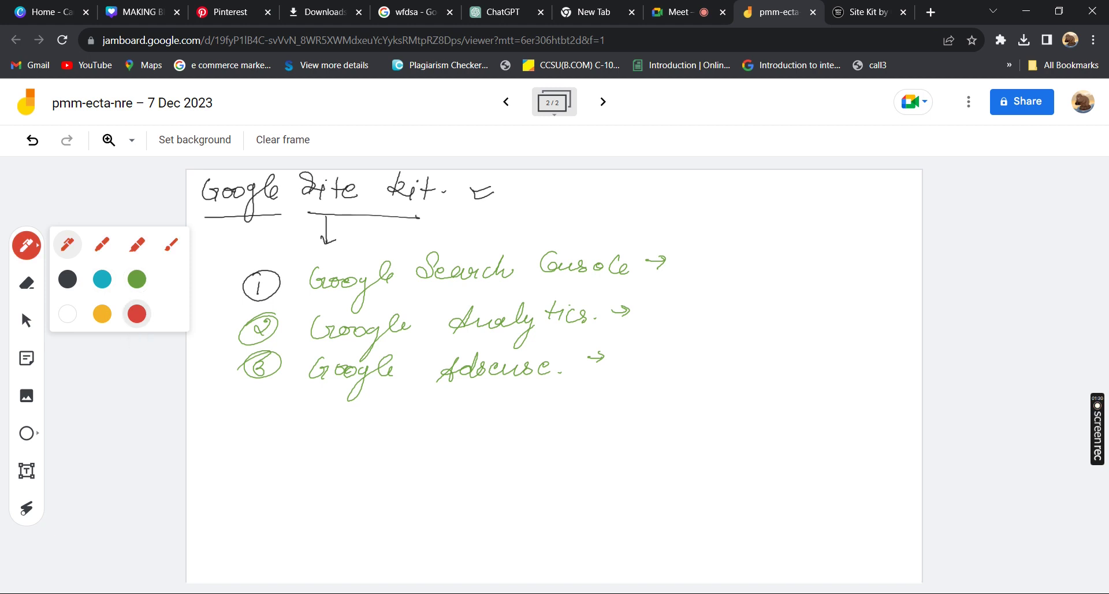
left_click_drag(515, 220, 511, 227)
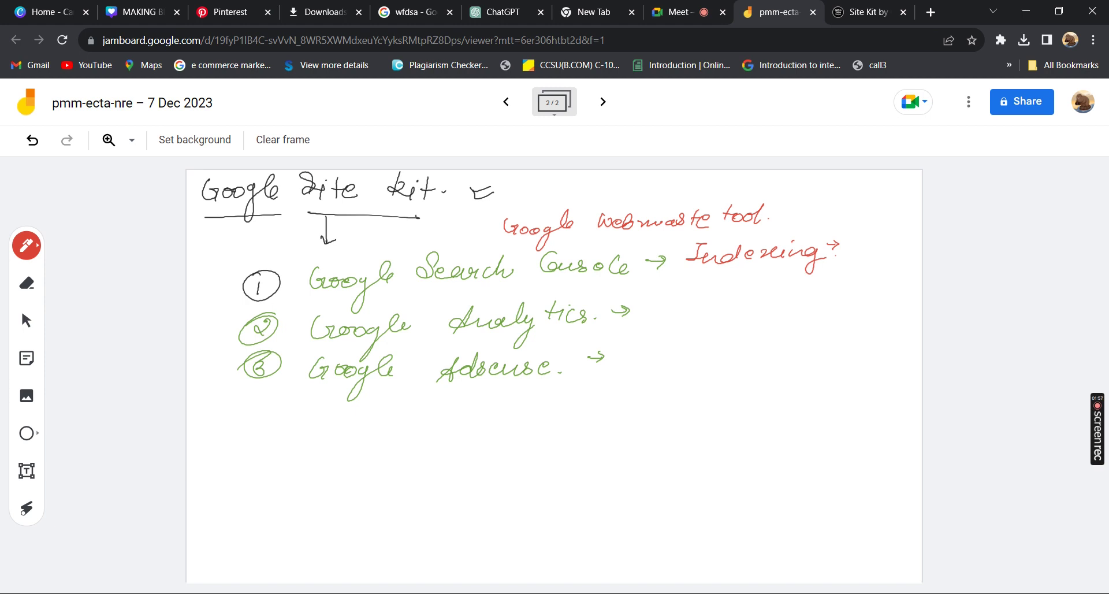
Step: Handwrite "SERP" in red after "Indexing" and double-underline it
left_click_drag(850, 237, 857, 236)
left_click_drag(857, 236, 842, 248)
left_click_drag(866, 237, 874, 248)
left_click_drag(865, 238, 876, 236)
left_click_drag(864, 243, 872, 242)
left_click_drag(884, 237, 880, 250)
left_click_drag(881, 236, 892, 247)
left_click_drag(901, 231, 898, 248)
left_click_drag(897, 231, 901, 250)
left_click_drag(861, 258, 901, 258)
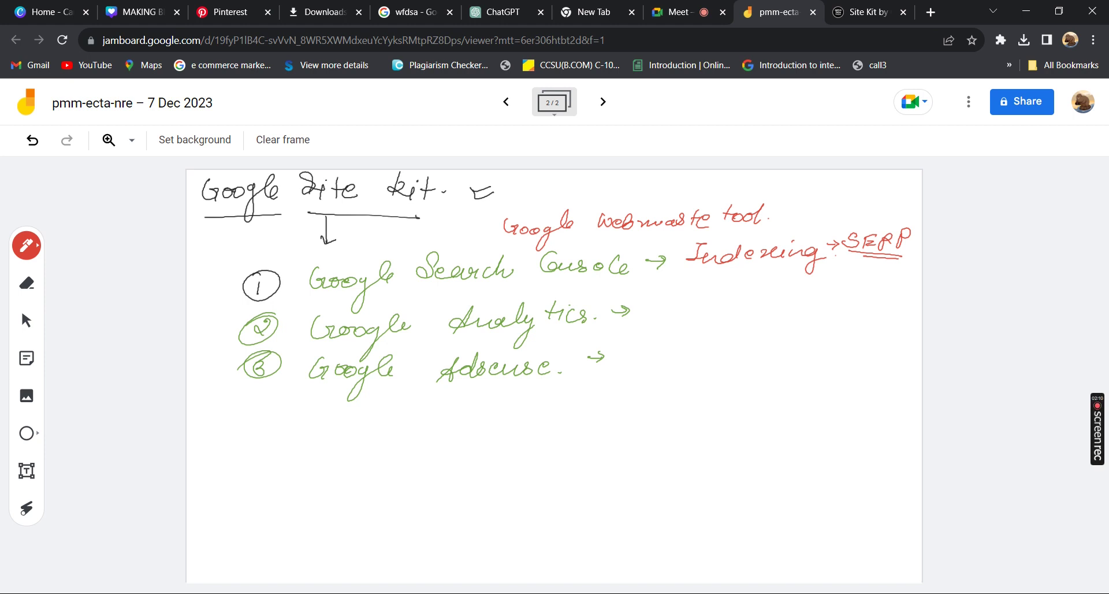
Step: Mark the Google Analytics arrow, handwrite and underline "Audience / Traffic" in blue after it, and underline "Adsense"
left_click_drag(605, 328, 630, 325)
left_click(27, 245)
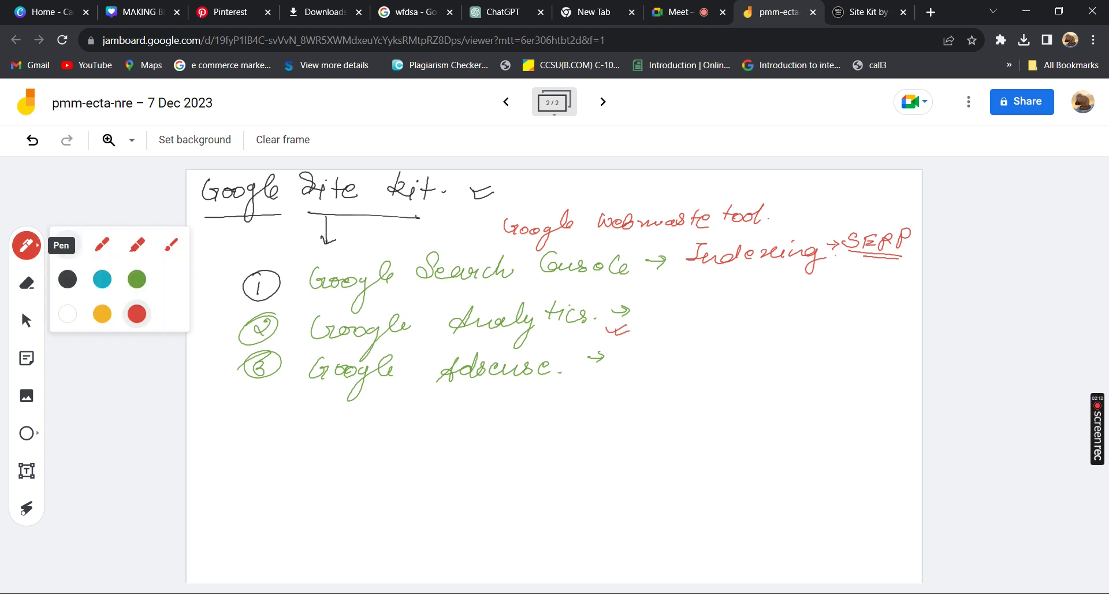
left_click(102, 279)
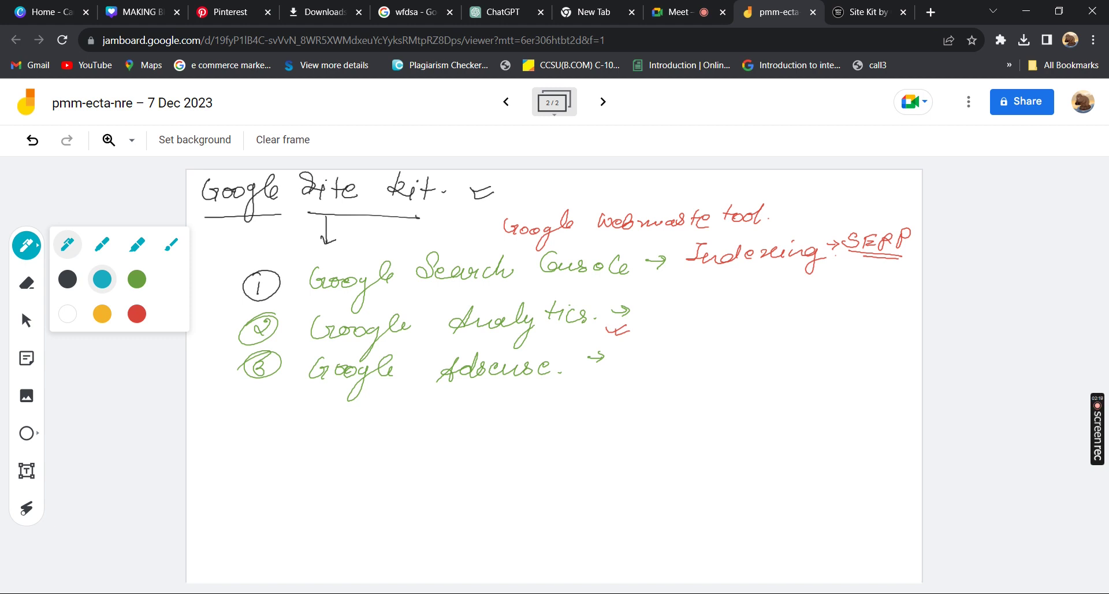
mouse_move(606, 325)
left_mouse_down()
mouse_move(630, 323)
mouse_move(631, 312)
left_mouse_up()
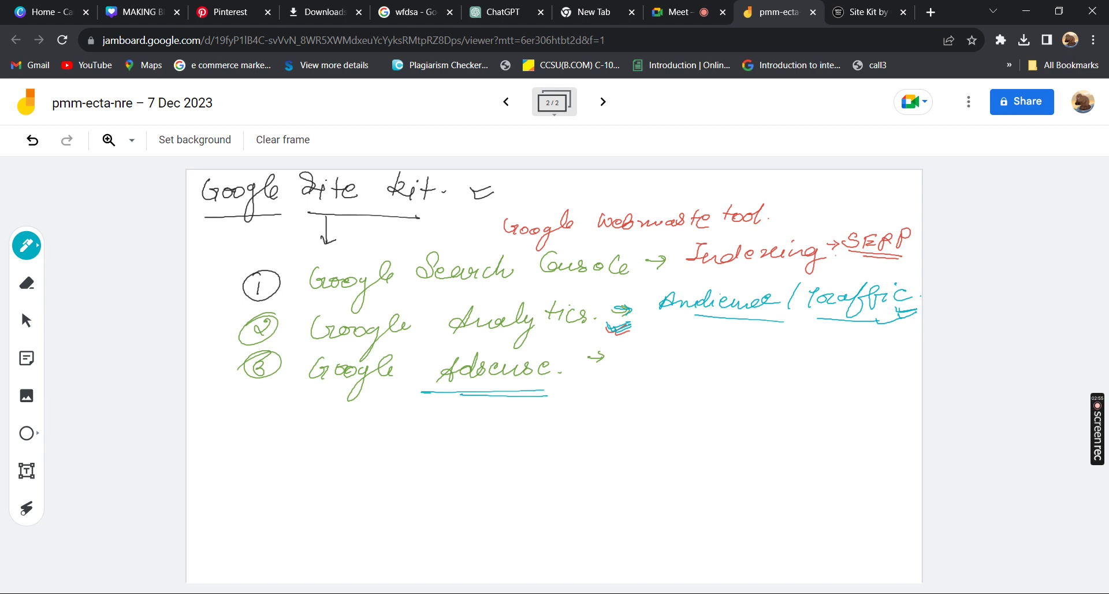
Step: Handwrite "Earning" in blue after the Google Adsense arrow
left_click_drag(642, 348, 630, 367)
left_click_drag(630, 358, 729, 354)
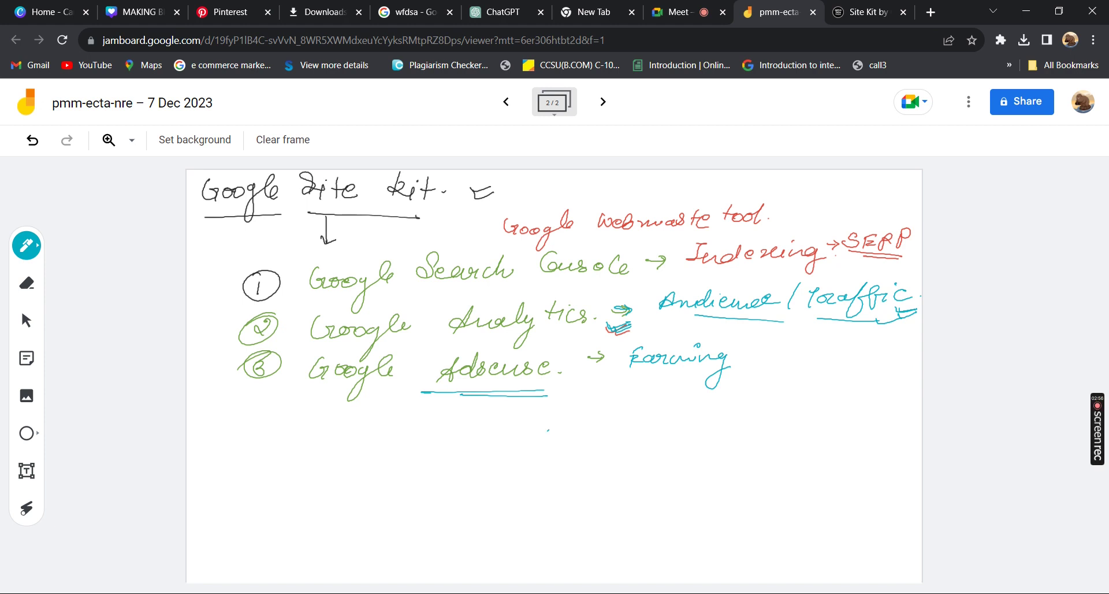
Step: Handwrite "Sarkaris → Ads" in blue below the list, then underline and circle "Ads"
left_click_drag(547, 431, 670, 430)
left_click_drag(688, 430, 699, 429)
left_click_drag(728, 427, 740, 416)
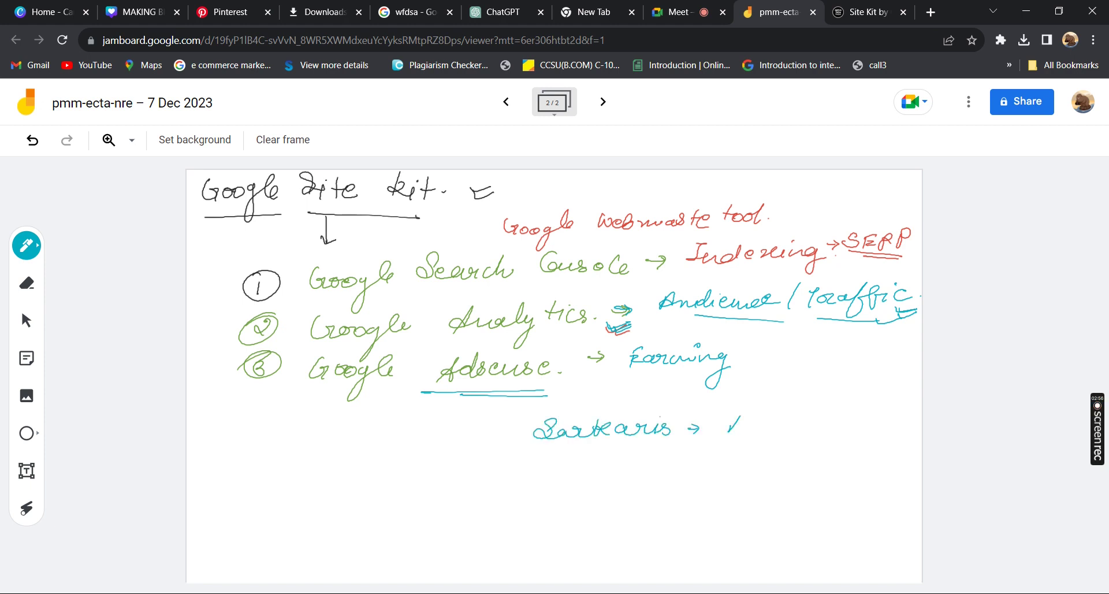
left_click_drag(740, 417, 743, 430)
left_click_drag(755, 423, 778, 426)
left_click(785, 426)
left_click_drag(728, 432, 774, 437)
left_click_drag(737, 440, 768, 443)
mouse_move(777, 444)
left_mouse_down()
mouse_move(804, 443)
mouse_move(798, 408)
mouse_move(715, 398)
mouse_move(800, 398)
left_mouse_up()
Step: Tick the Google Adsense item, handwrite and underline "Approval" in blue below it, and draw an arrow towards "Adsense"
left_click_drag(299, 383, 323, 379)
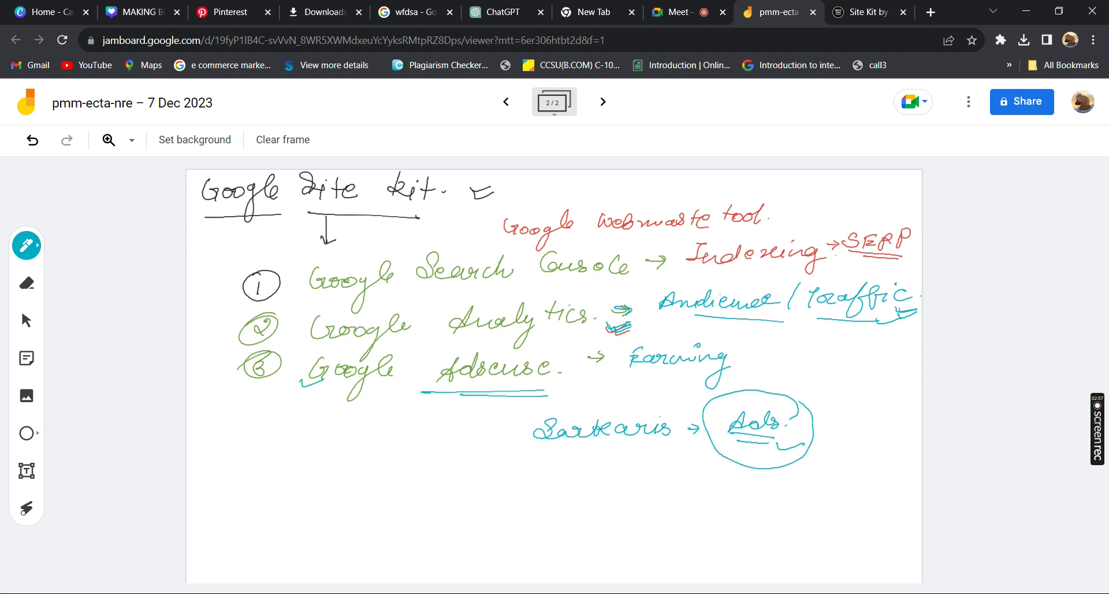
left_click_drag(306, 390, 325, 385)
left_click_drag(272, 444, 289, 430)
left_click_drag(268, 428, 290, 425)
left_click_drag(294, 417, 296, 429)
left_click_drag(307, 410, 310, 422)
left_click_drag(322, 411, 344, 407)
left_click_drag(349, 403, 360, 401)
left_click_drag(364, 401, 395, 395)
mouse_move(295, 433)
left_mouse_down()
mouse_move(382, 414)
mouse_move(424, 383)
left_mouse_up()
left_click_drag(411, 390, 427, 392)
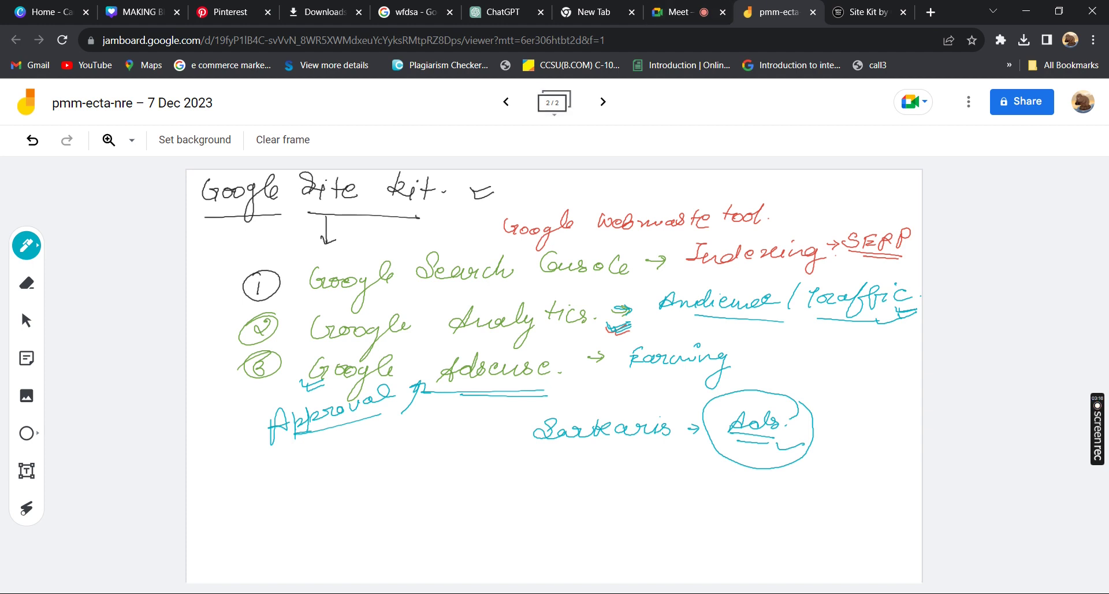
left_click_drag(393, 214, 429, 211)
Step: Switch to the Site Kit dashboard and examine the impressions, clicks and chart of the last 28 days' search traffic
left_click(870, 12)
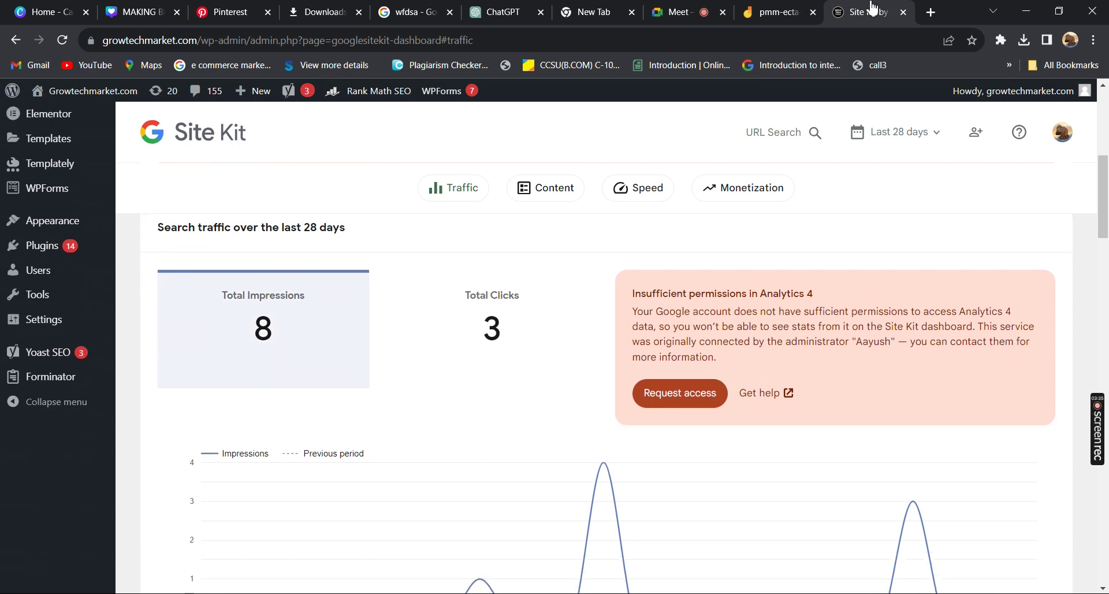
scroll(462, 462, "down", 2)
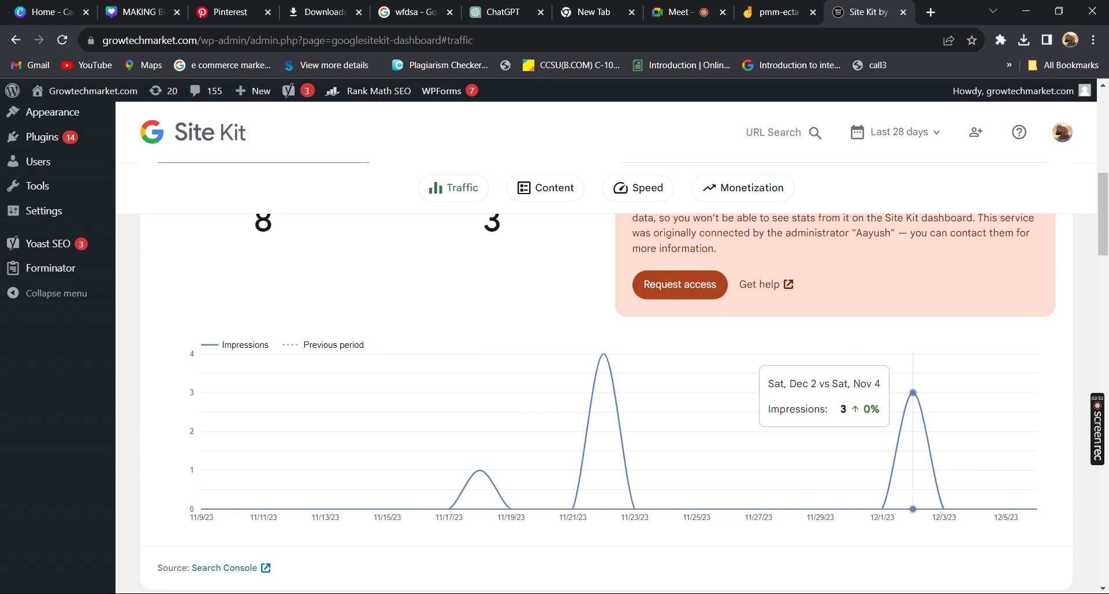
scroll(541, 462, "down", 2)
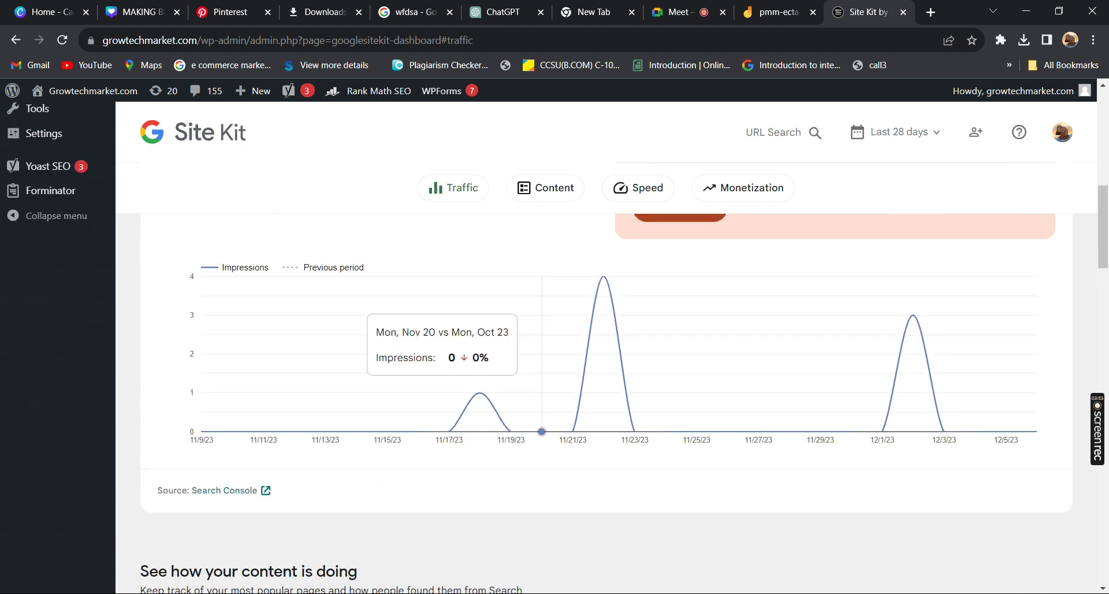
scroll(542, 431, "down", 1)
scroll(541, 431, "down", 1)
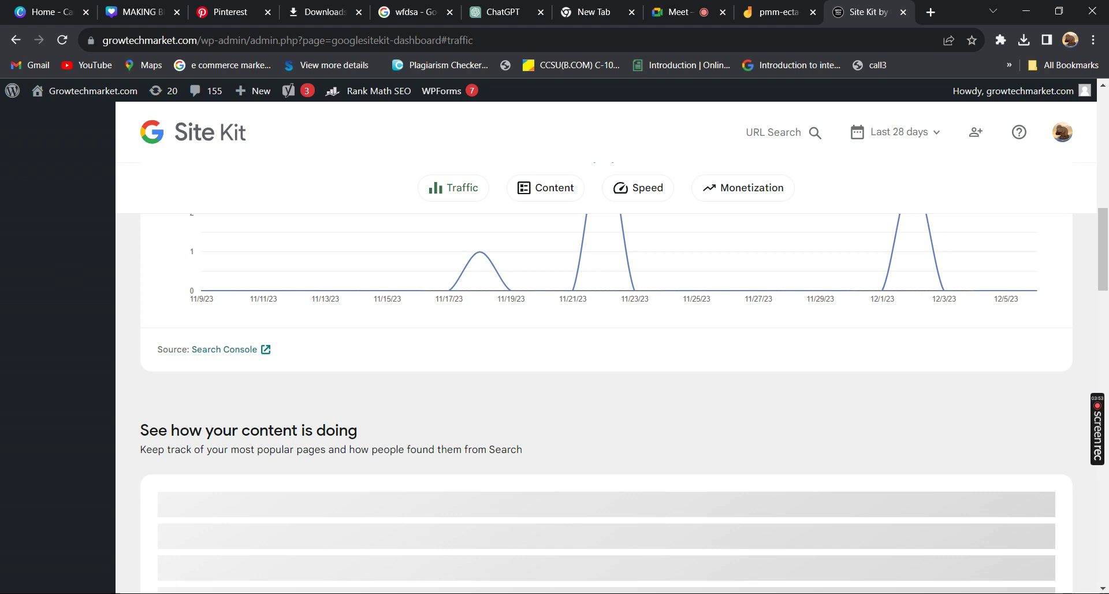
left_click(454, 187)
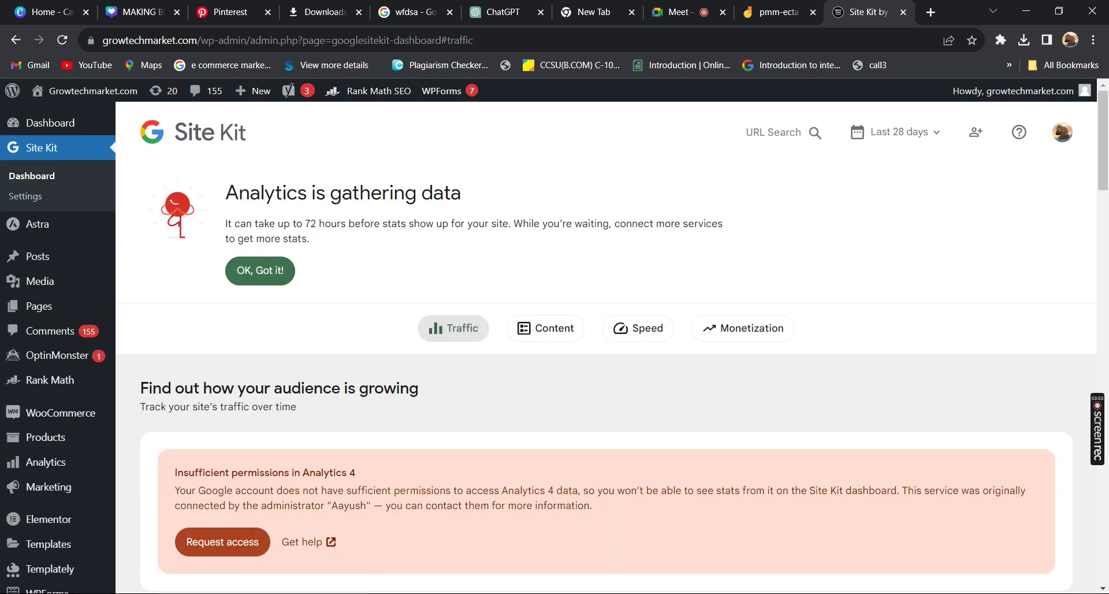
scroll(606, 346, "down", 2)
scroll(542, 431, "down", 8)
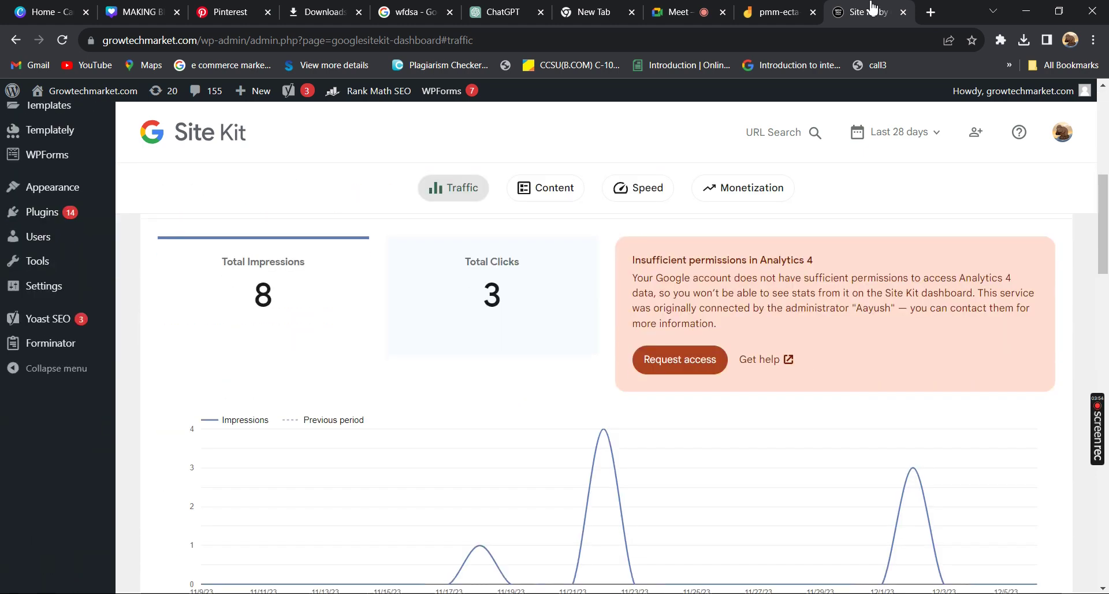
scroll(541, 431, "down", 4)
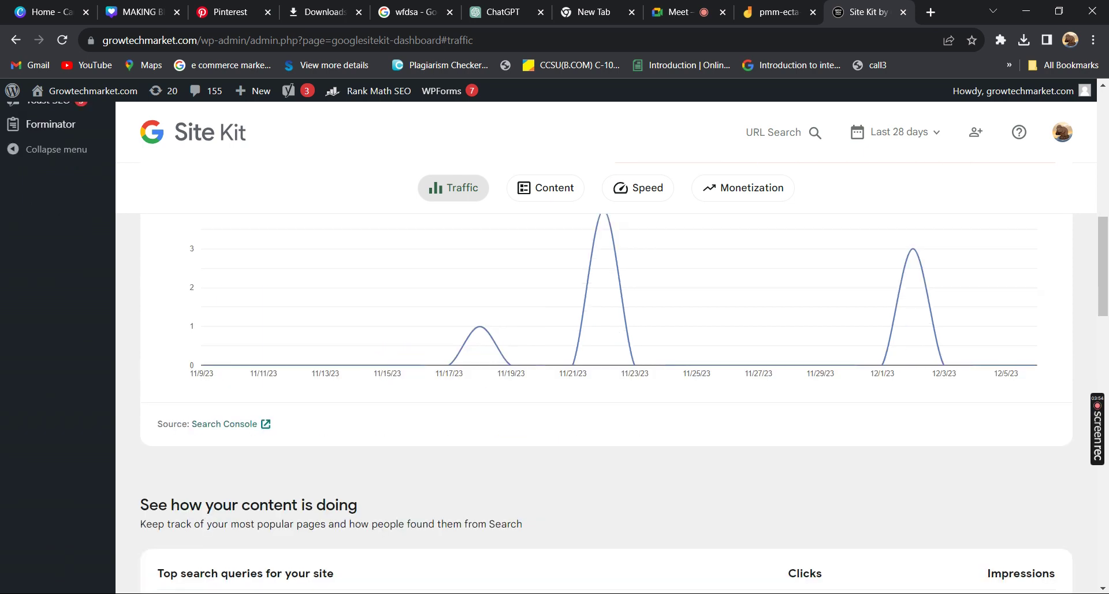
Step: Examine the dashboard's top search queries, top content and visitor experience sections
scroll(606, 404, "down", 1)
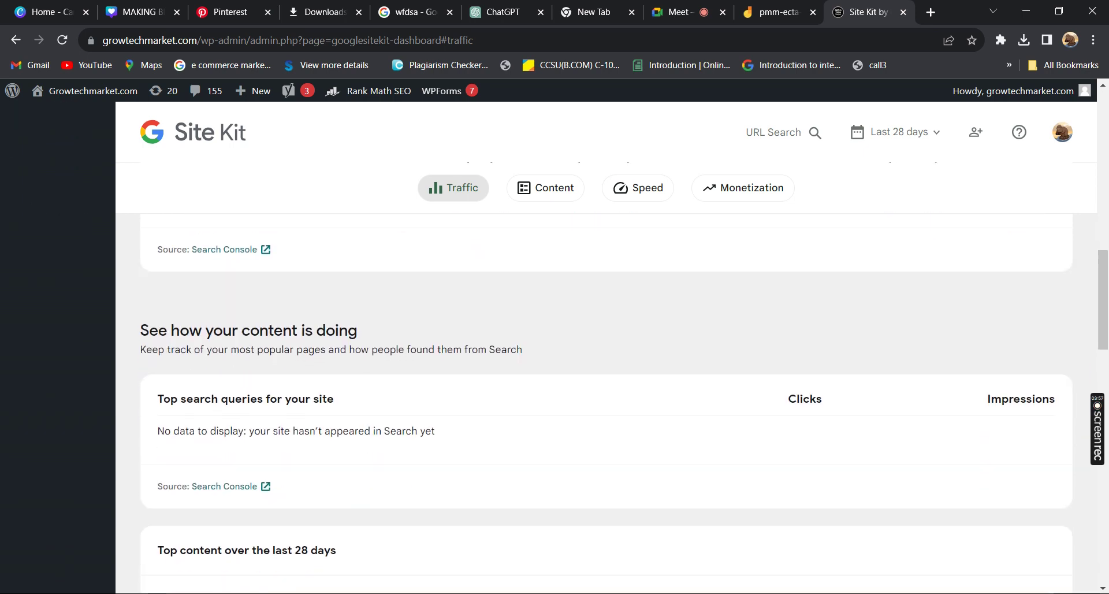
scroll(607, 376, "down", 1)
scroll(607, 346, "down", 2)
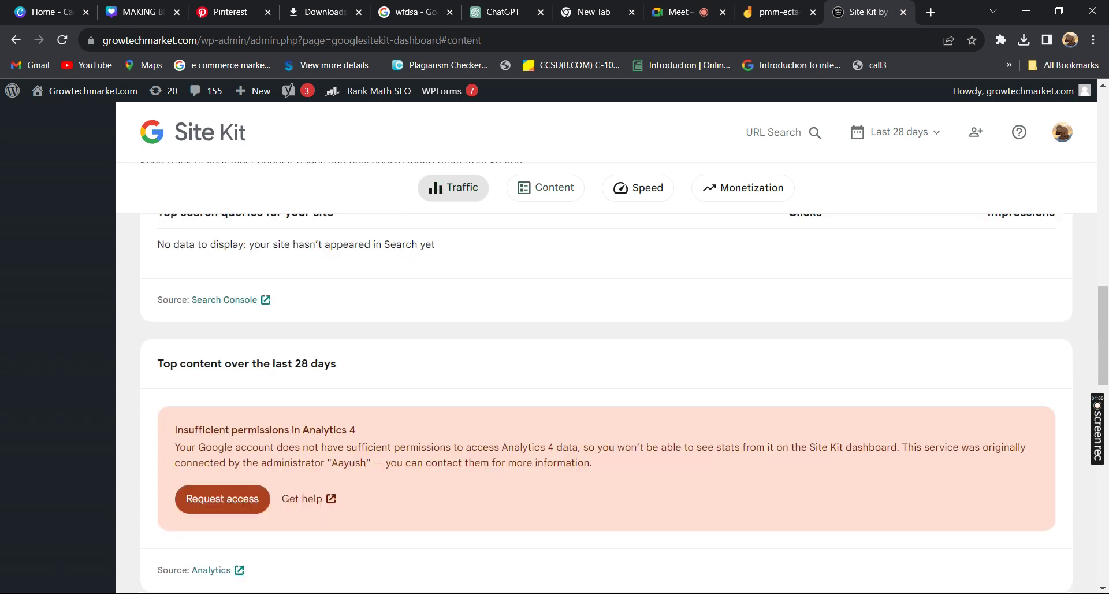
scroll(624, 404, "down", 1)
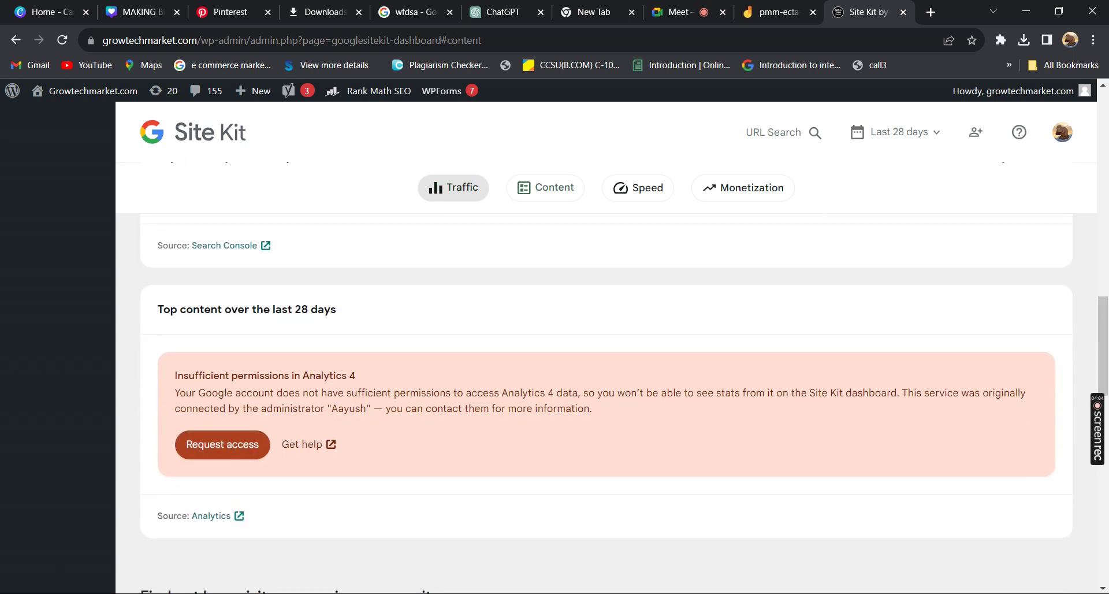
scroll(606, 376, "down", 5)
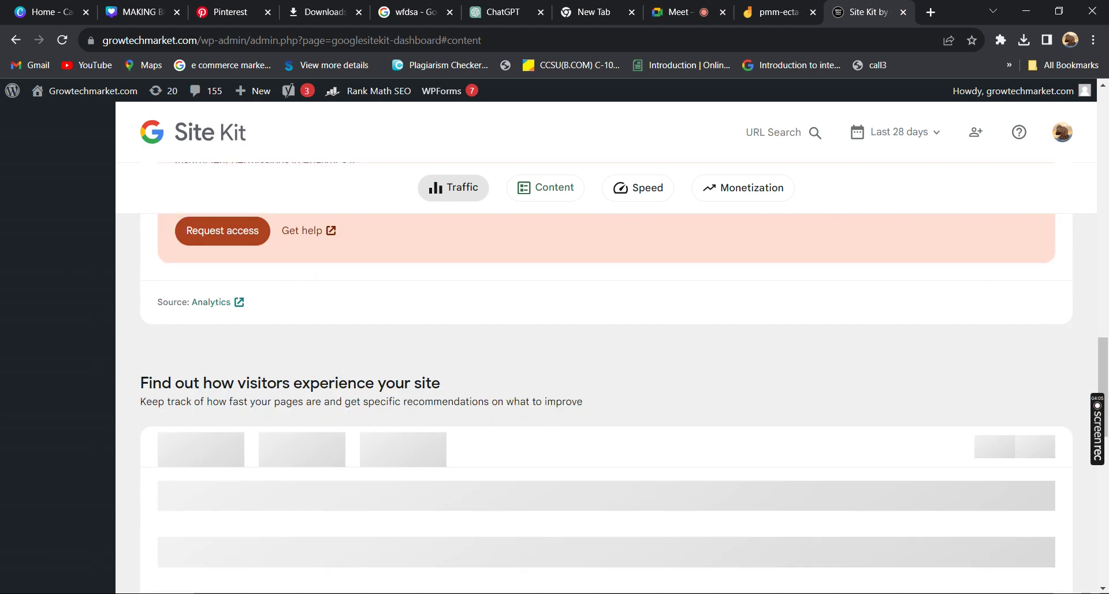
scroll(607, 405, "down", 2)
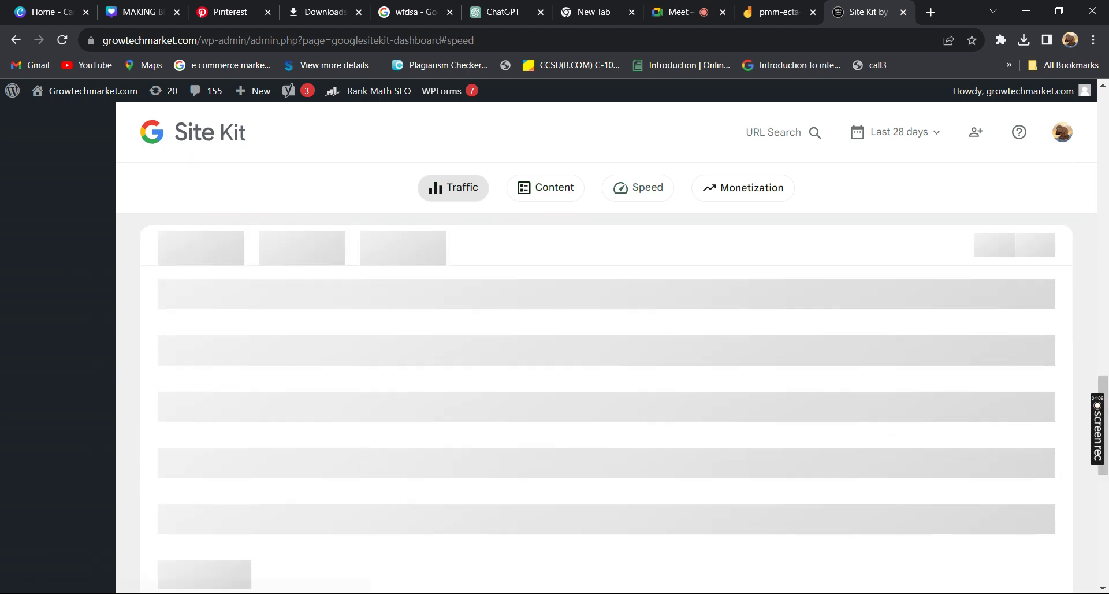
scroll(606, 405, "up", 1)
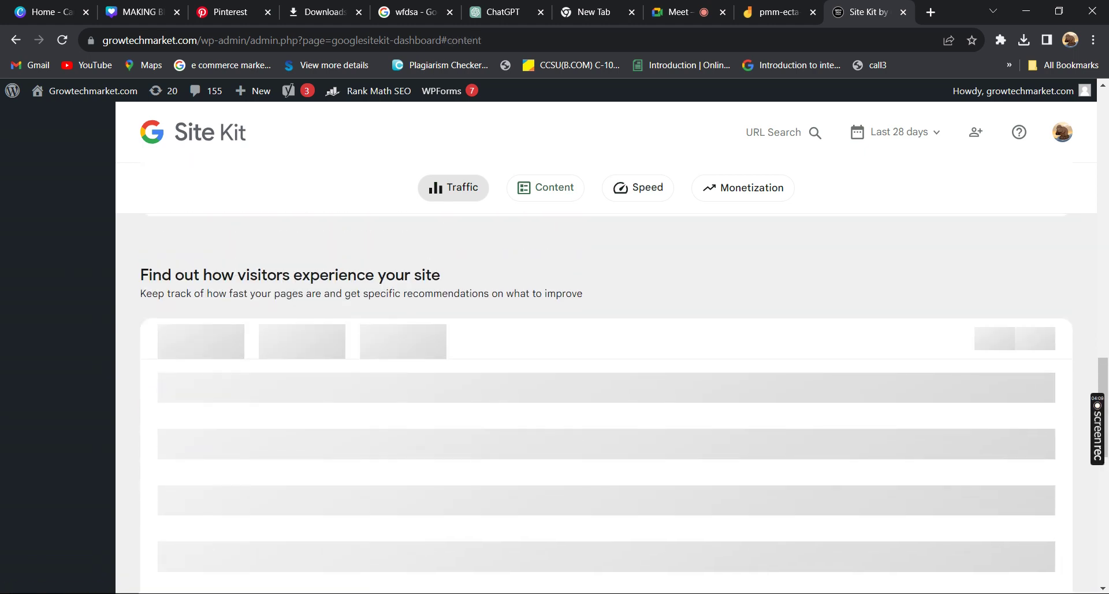
scroll(606, 404, "up", 1)
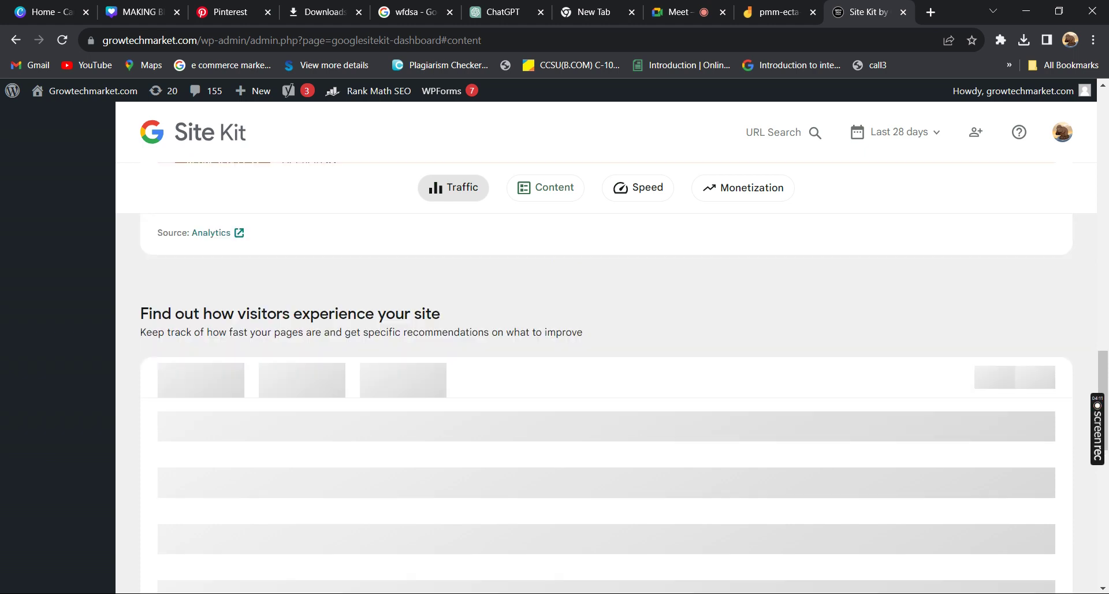
scroll(607, 405, "up", 3)
scroll(606, 405, "up", 1)
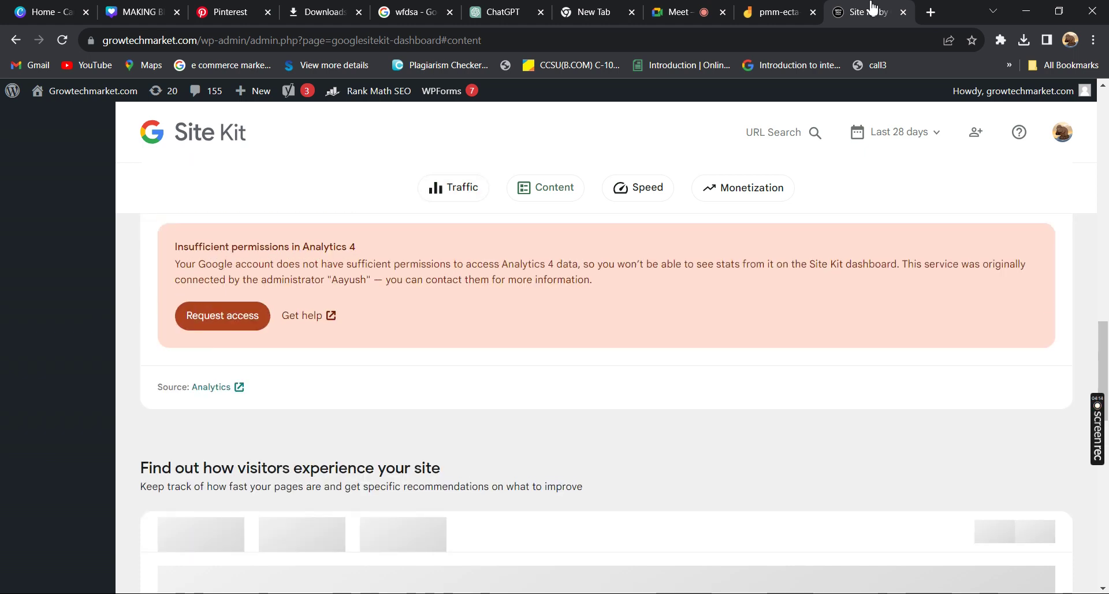
scroll(607, 404, "up", 3)
scroll(607, 404, "down", 1)
scroll(606, 404, "down", 2)
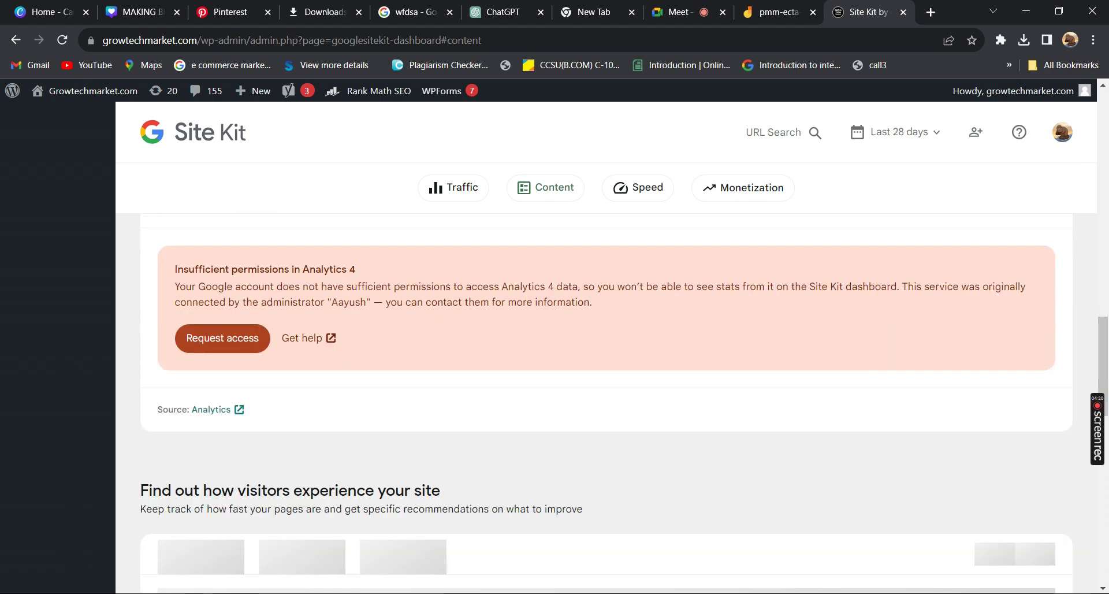
Step: Examine the visitor experience section's lab data on Largest Contentful Paint, Cumulative Layout Shift and Total Blocking Time
scroll(606, 405, "up", 1)
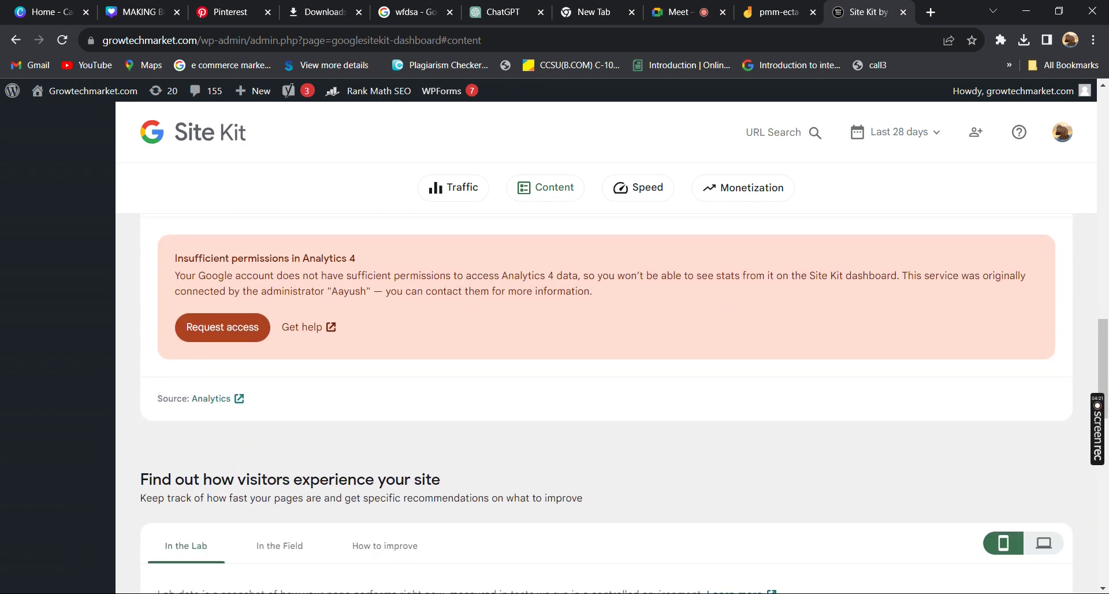
scroll(606, 405, "down", 1)
scroll(607, 404, "down", 3)
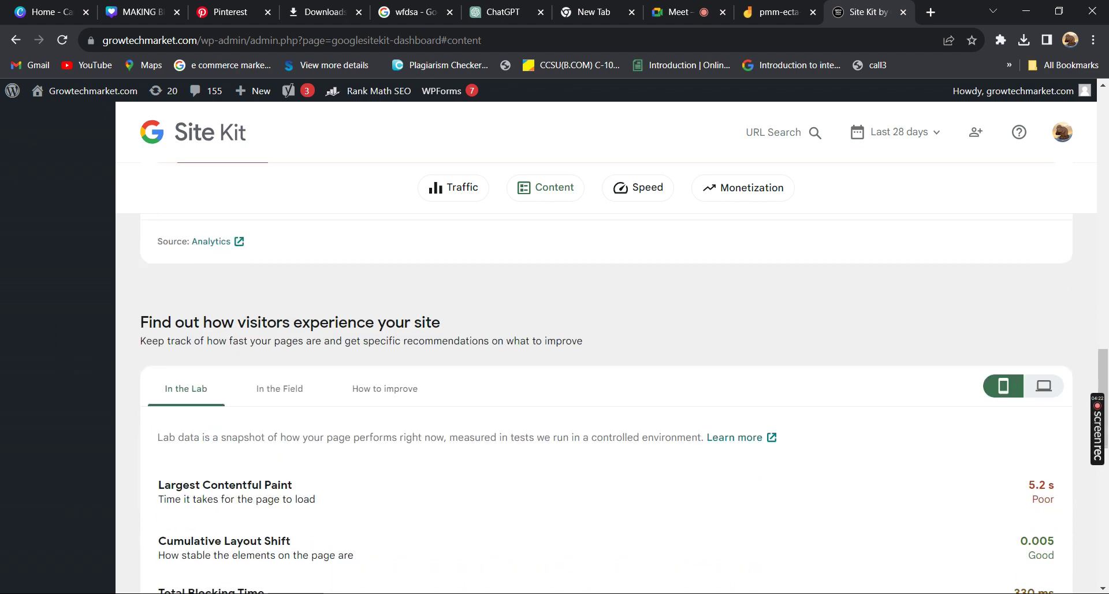
scroll(606, 405, "down", 1)
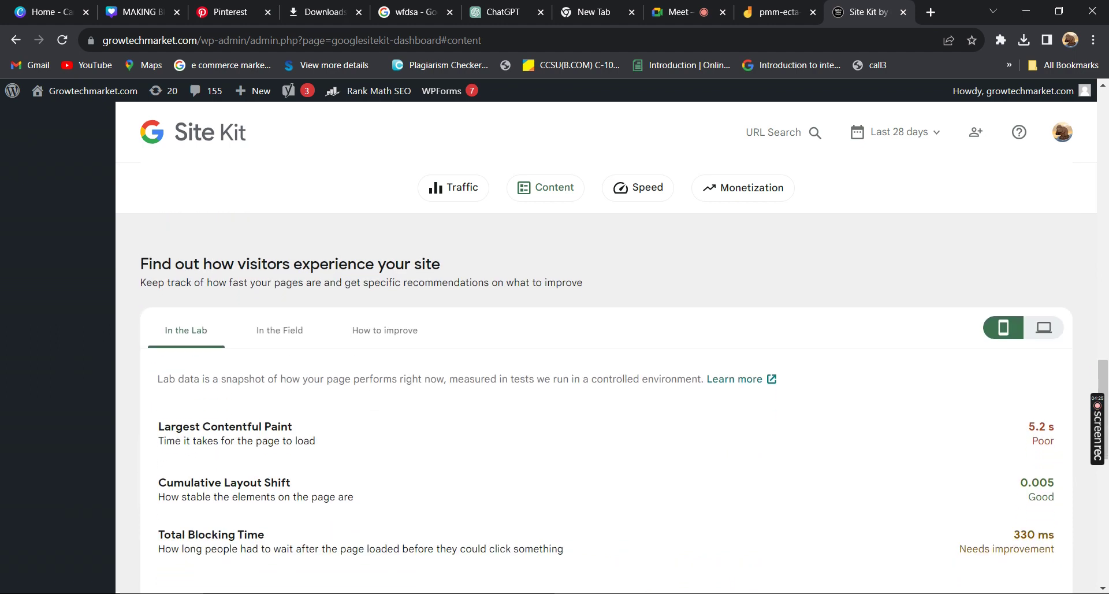
scroll(607, 405, "down", 1)
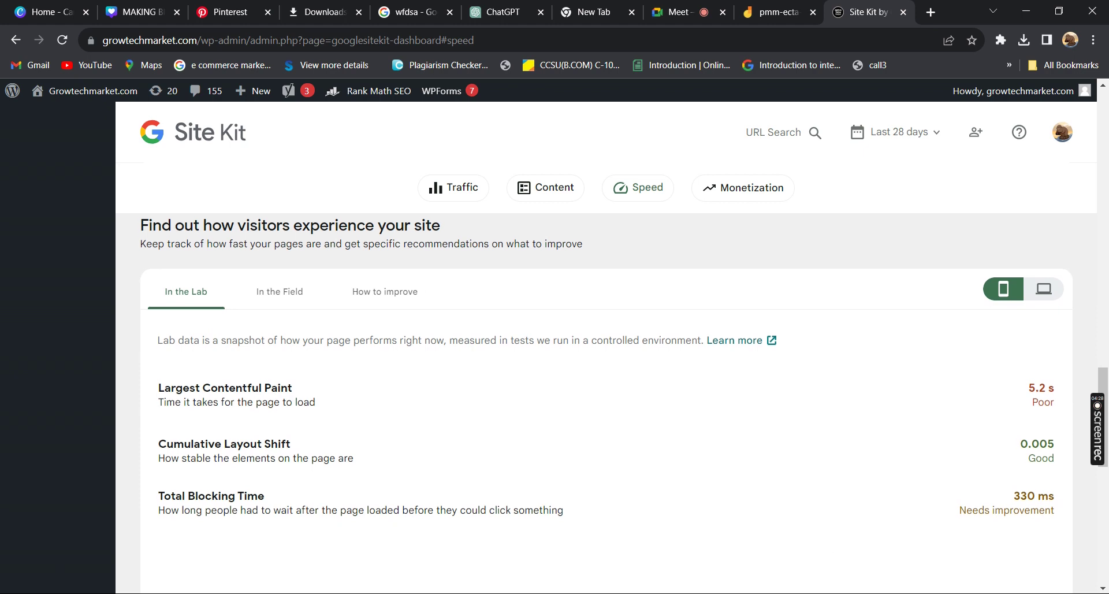
scroll(607, 404, "down", 1)
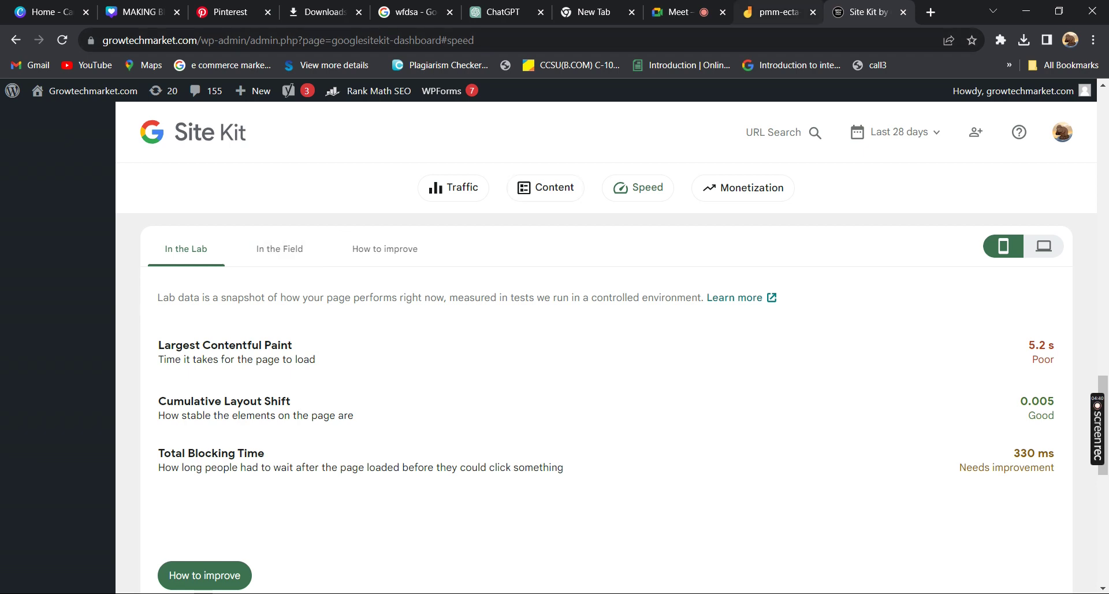
Step: Switch to the Jamboard and handwrite underlined blue notes on frame 3: "DA PA" with a downward arrow, "Faster", "Content" and "Attractive"
left_click(774, 11)
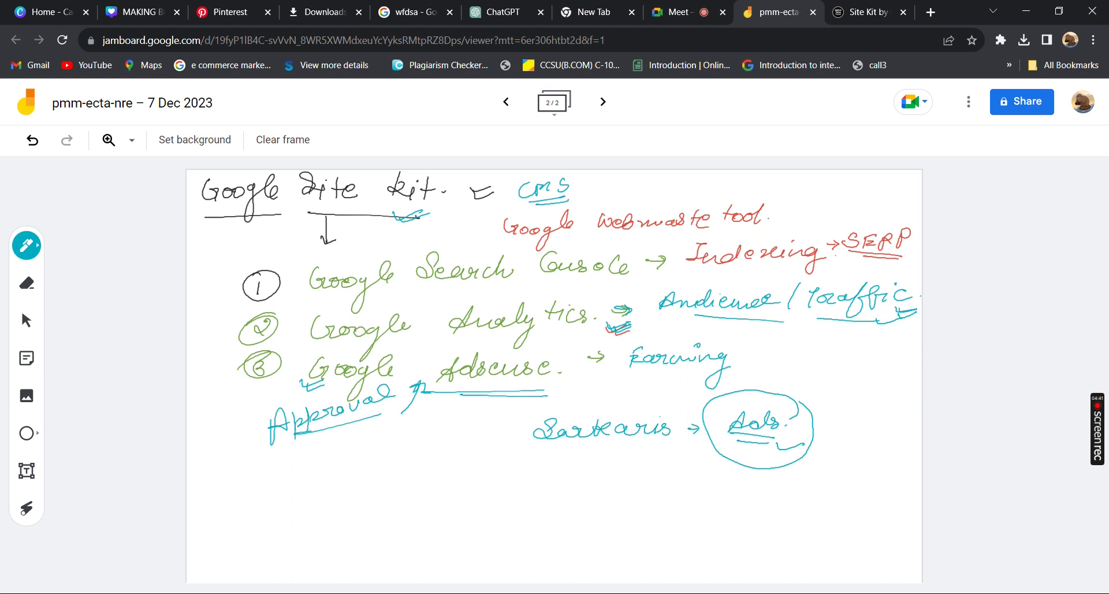
left_click(603, 101)
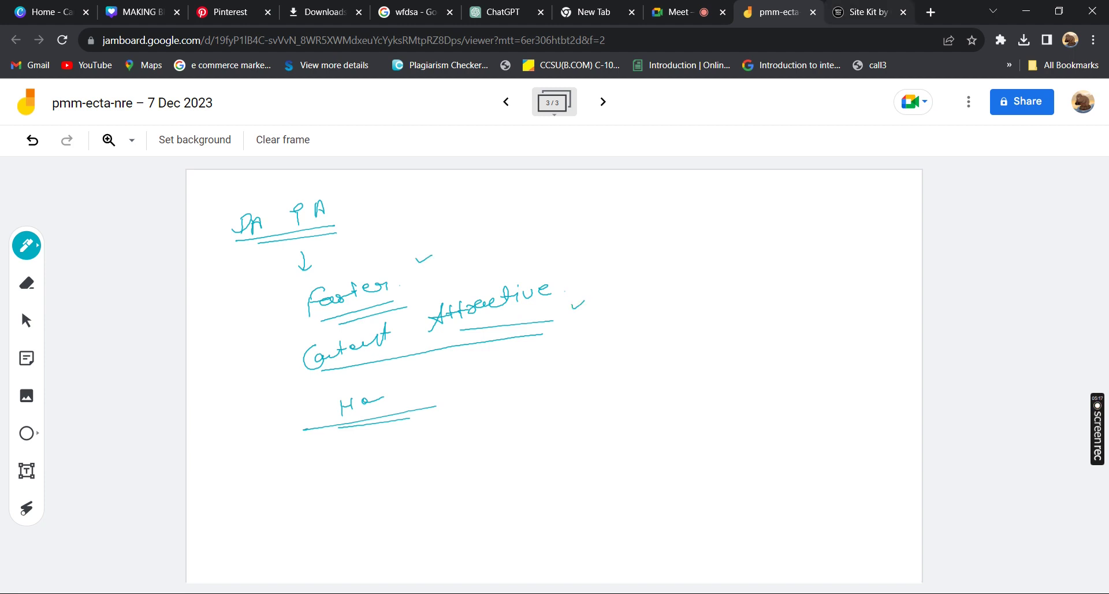
Step: Return to the Site Kit dashboard and examine the content section and the lab and field data of the visitor experience section
left_click(866, 11)
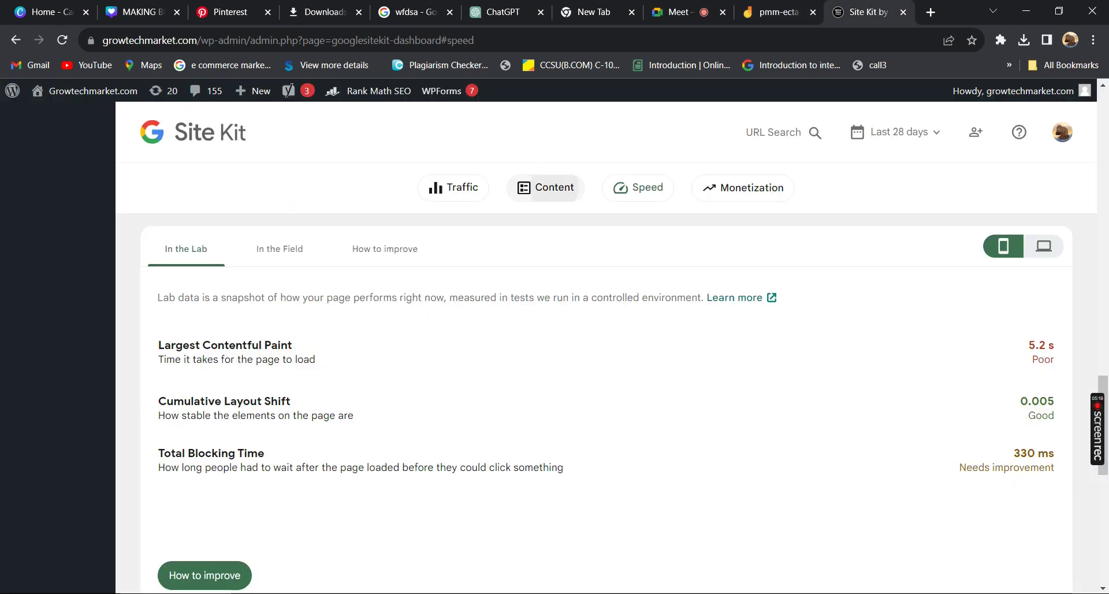
left_click(545, 188)
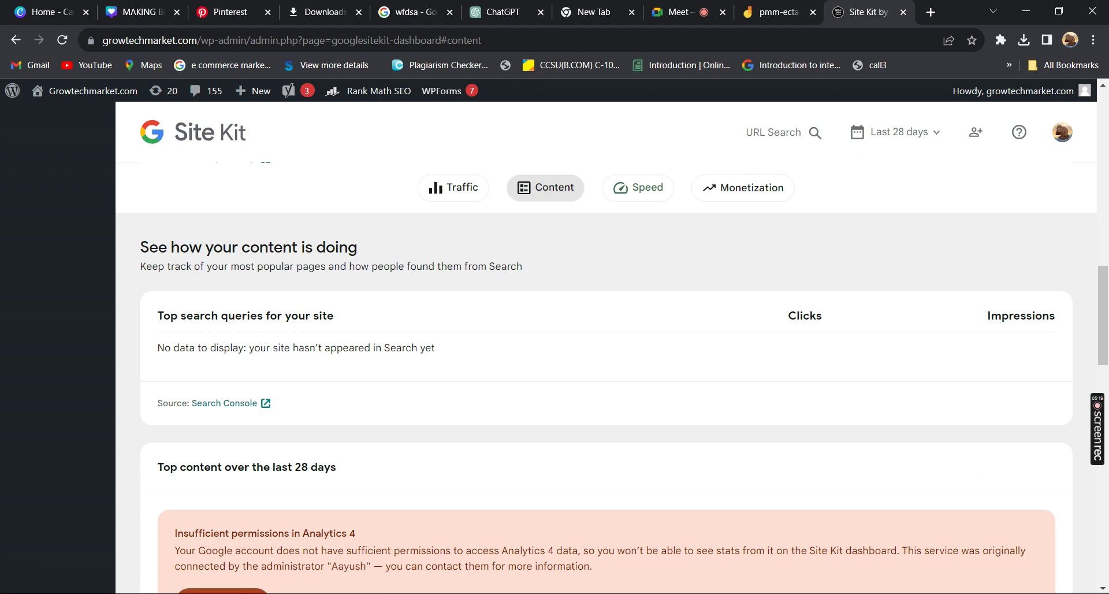
scroll(607, 404, "down", 8)
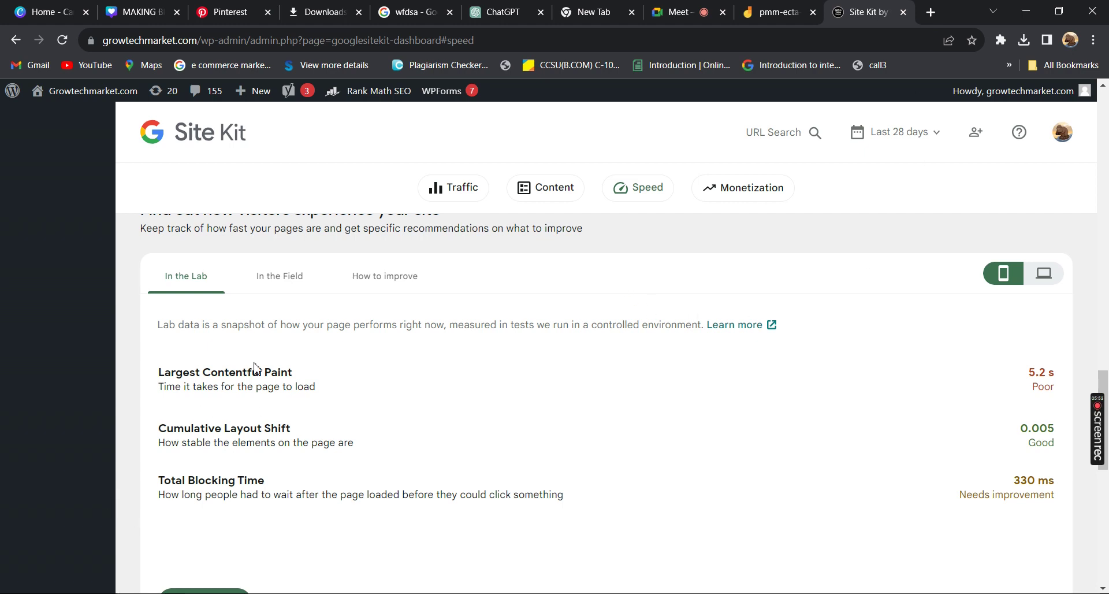
right_click(1050, 380)
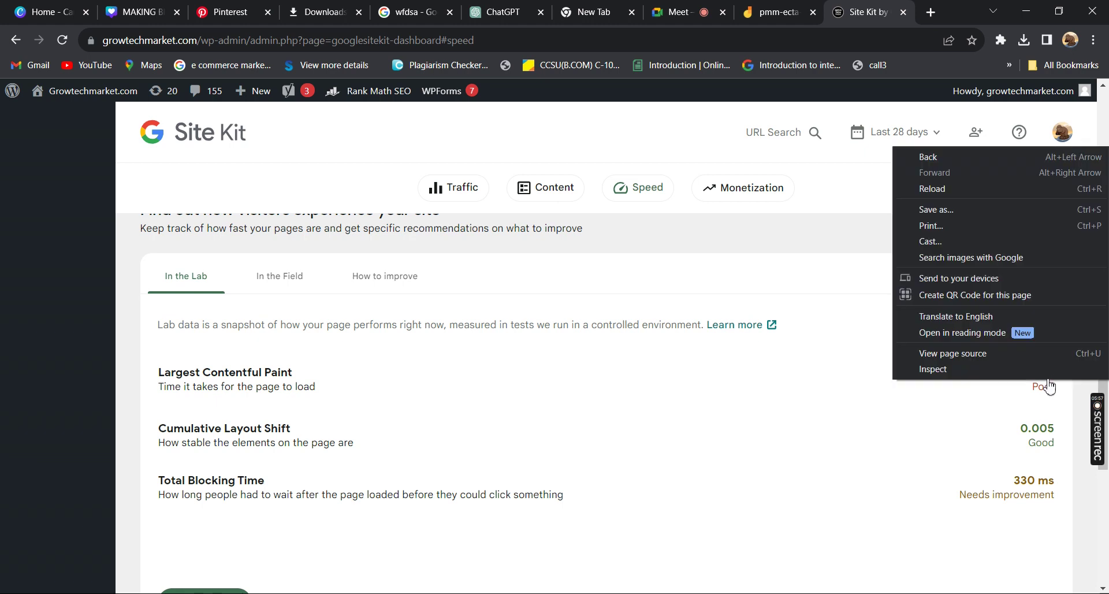
left_click(279, 276)
left_click(186, 276)
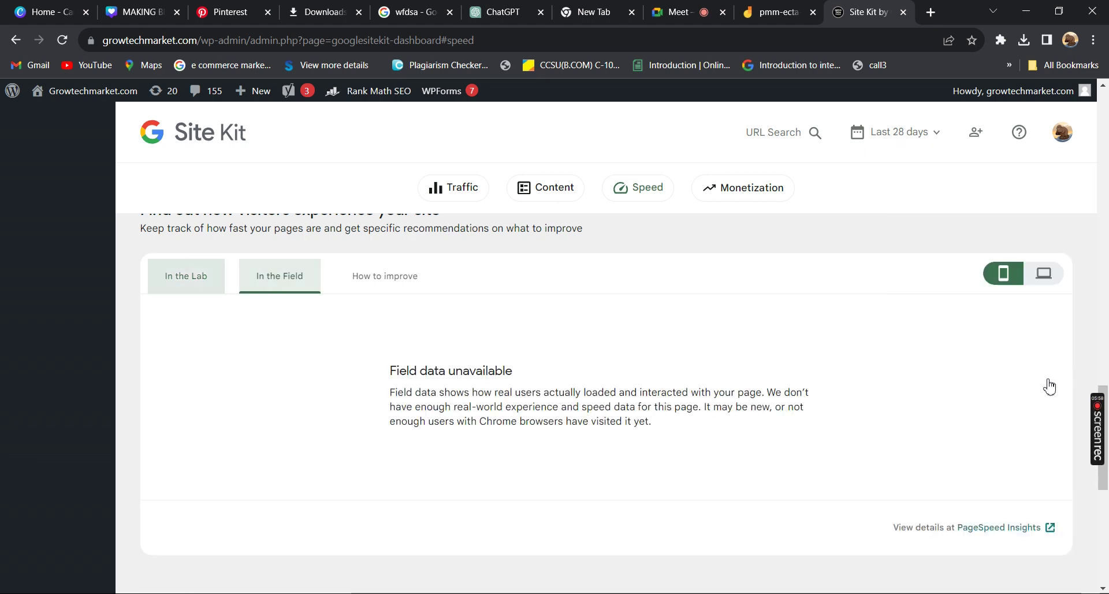
Step: Bring up the recommendations on how to improve the site below the lab speed metrics
scroll(606, 403, "down", 1)
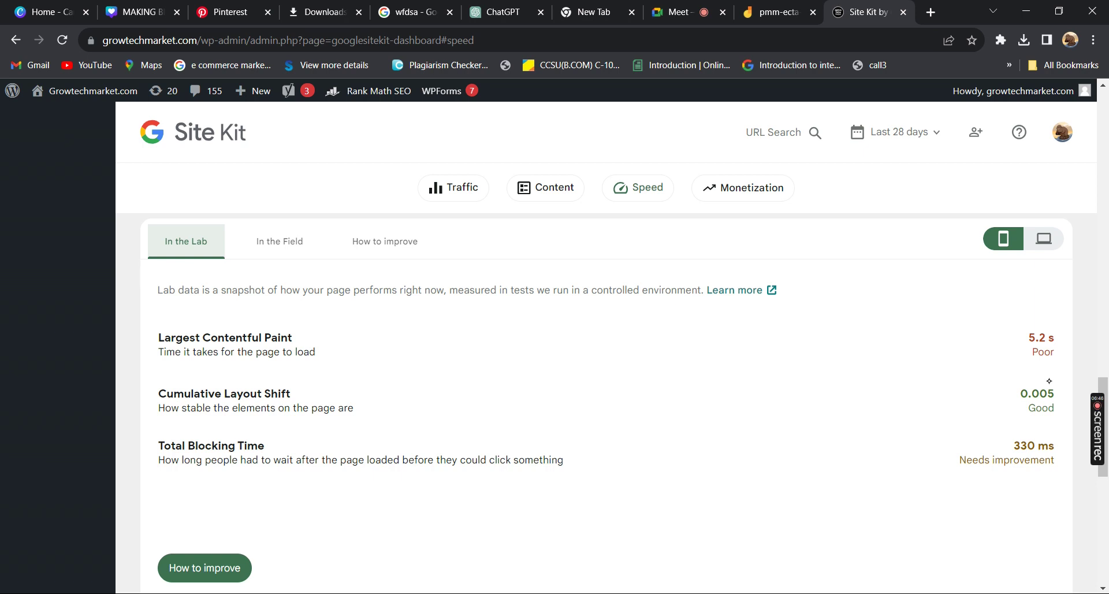
scroll(1048, 381, "down", 2)
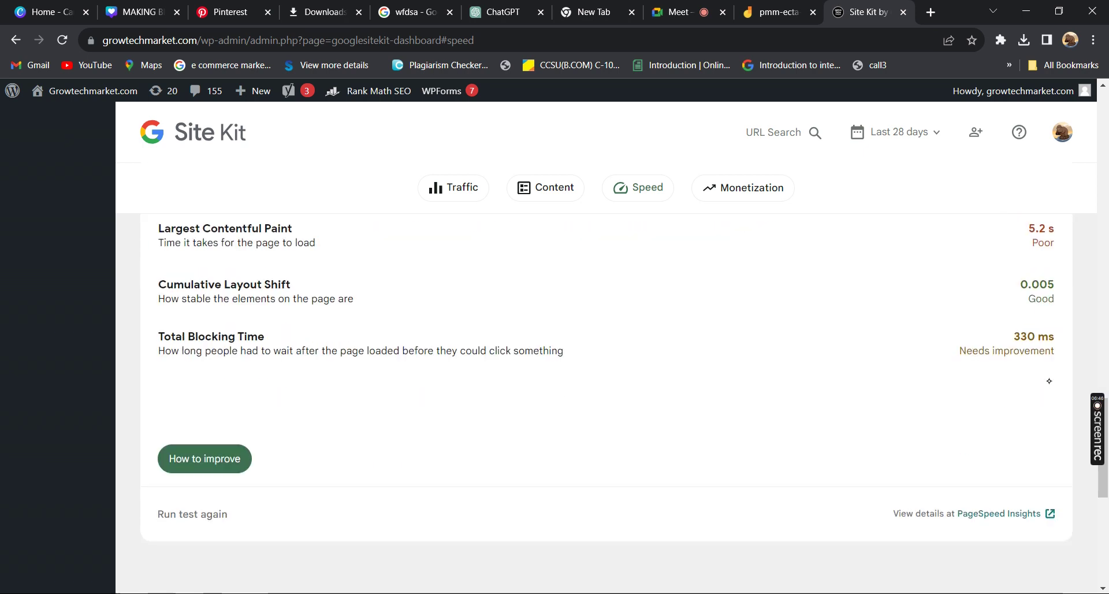
left_click(215, 459)
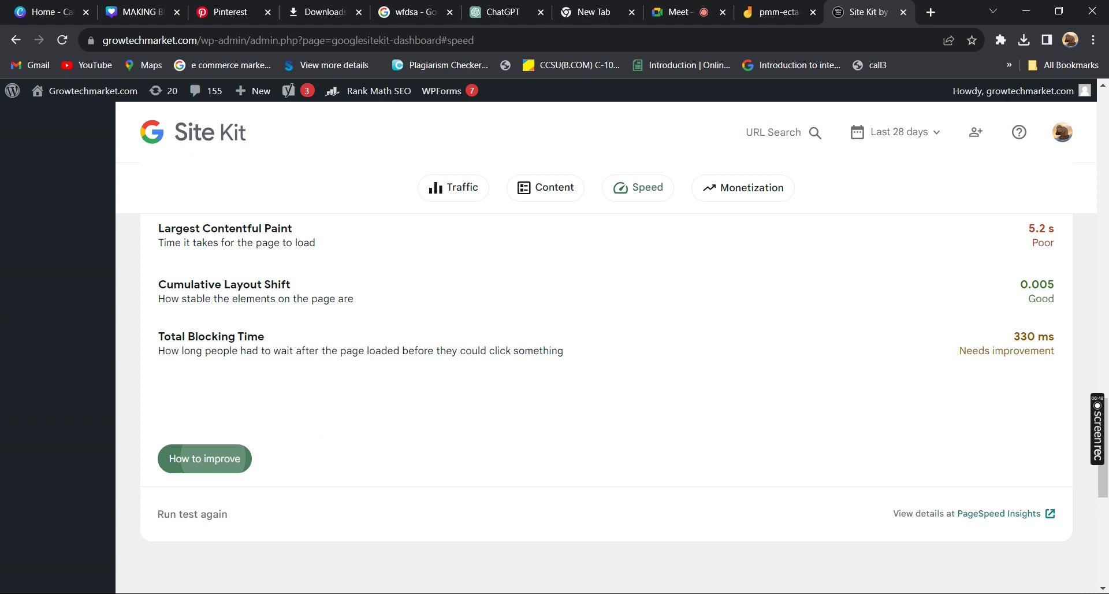
scroll(1049, 386, "up", 2)
scroll(1050, 385, "down", 1)
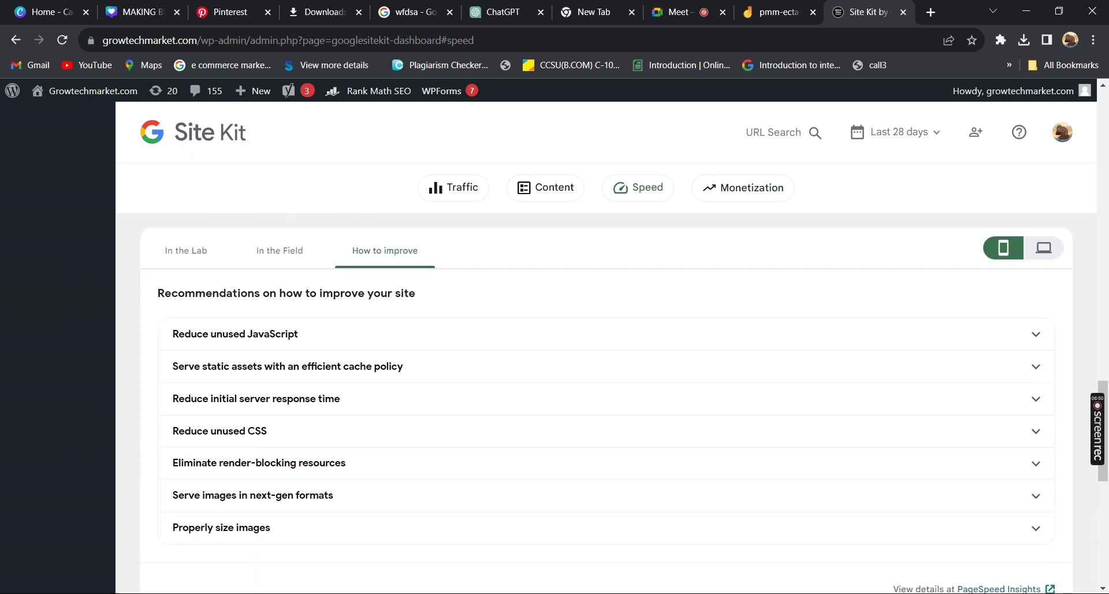
Step: Look through the improvement recommendations, expanding and collapsing "Serve static assets with an efficient cache policy"
left_click(1036, 334)
left_click(1050, 386)
left_click(1048, 380)
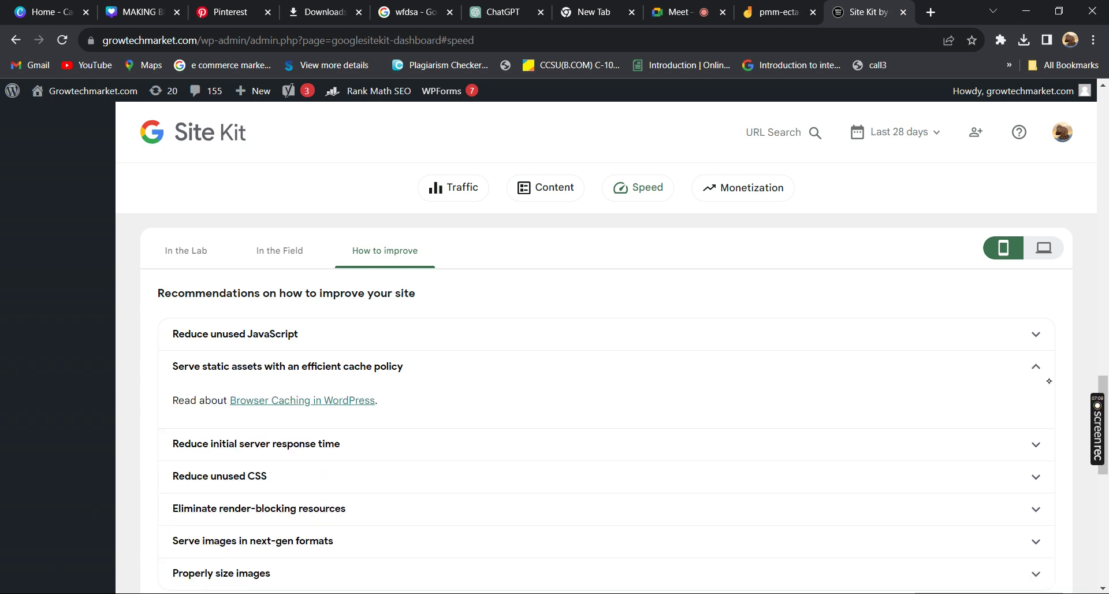
left_click(1047, 380)
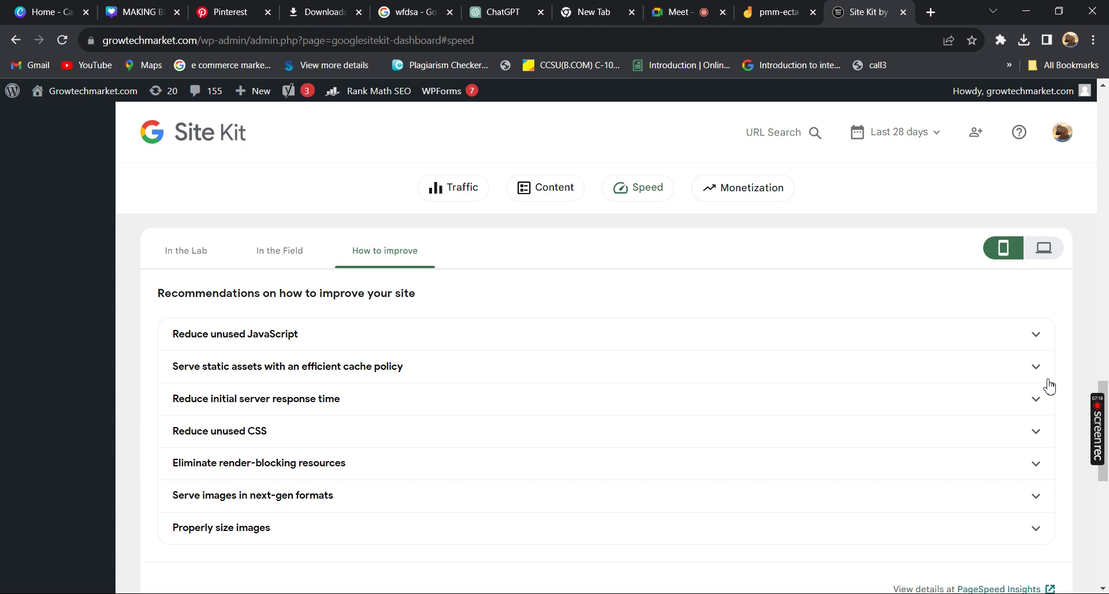
left_click(1048, 384)
left_click(1048, 385)
scroll(1047, 384, "up", 1)
scroll(1047, 384, "down", 1)
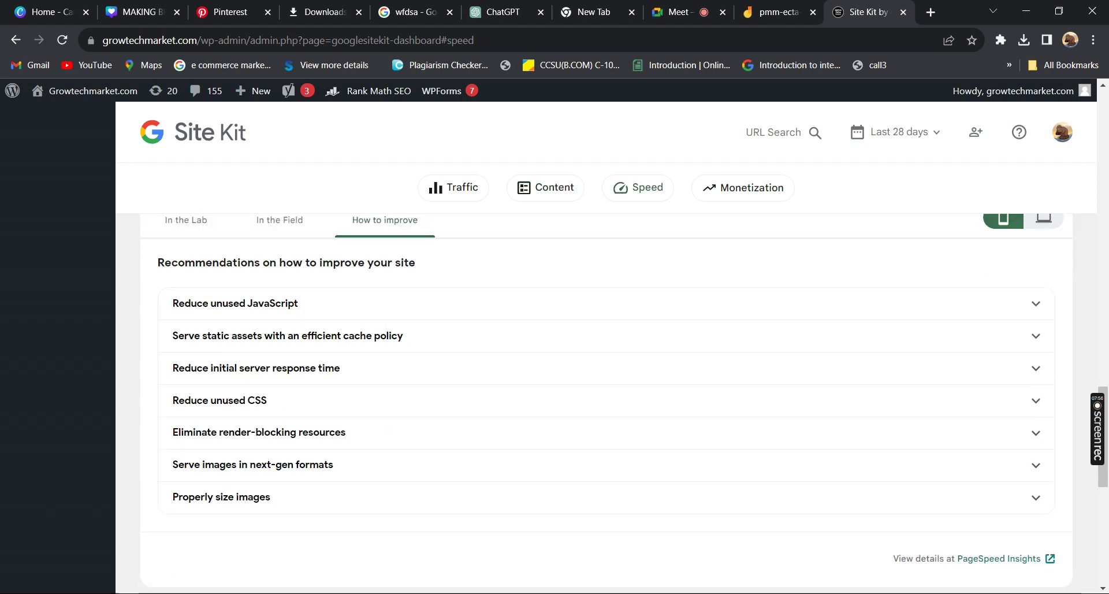
scroll(1049, 386, "down", 1)
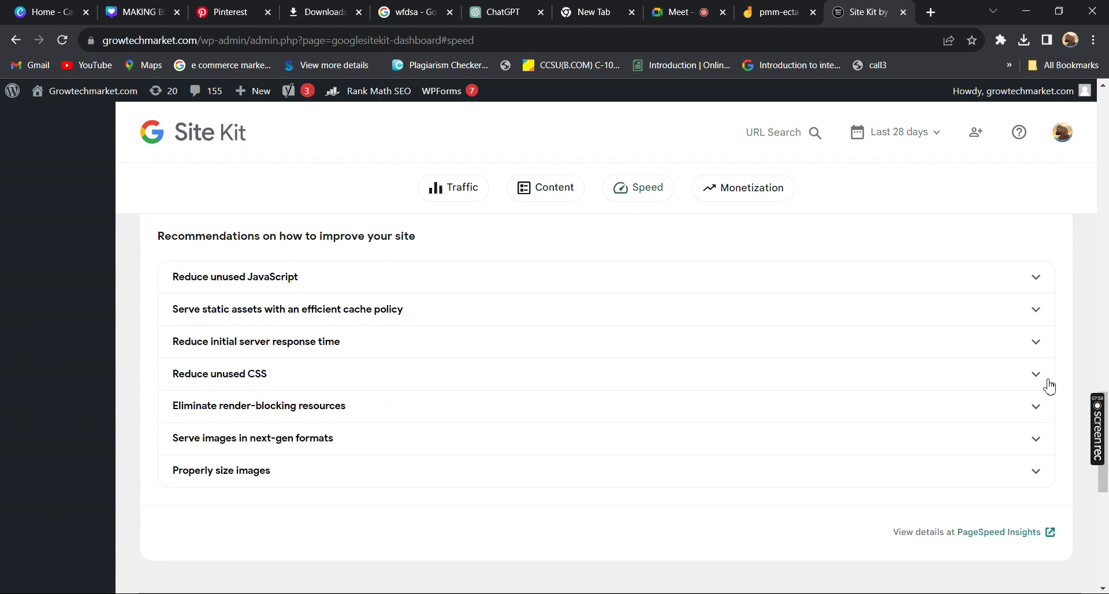
Step: Go back over the top content section and show the lab data of the visitor experience section again
scroll(1050, 386, "up", 1)
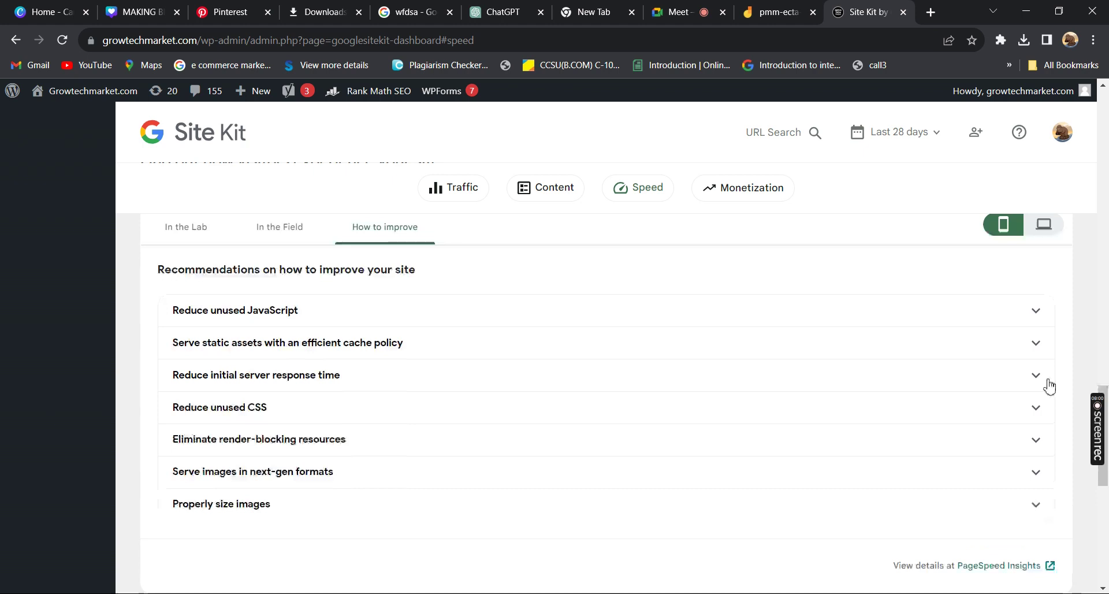
scroll(1050, 385, "up", 3)
scroll(1049, 386, "up", 2)
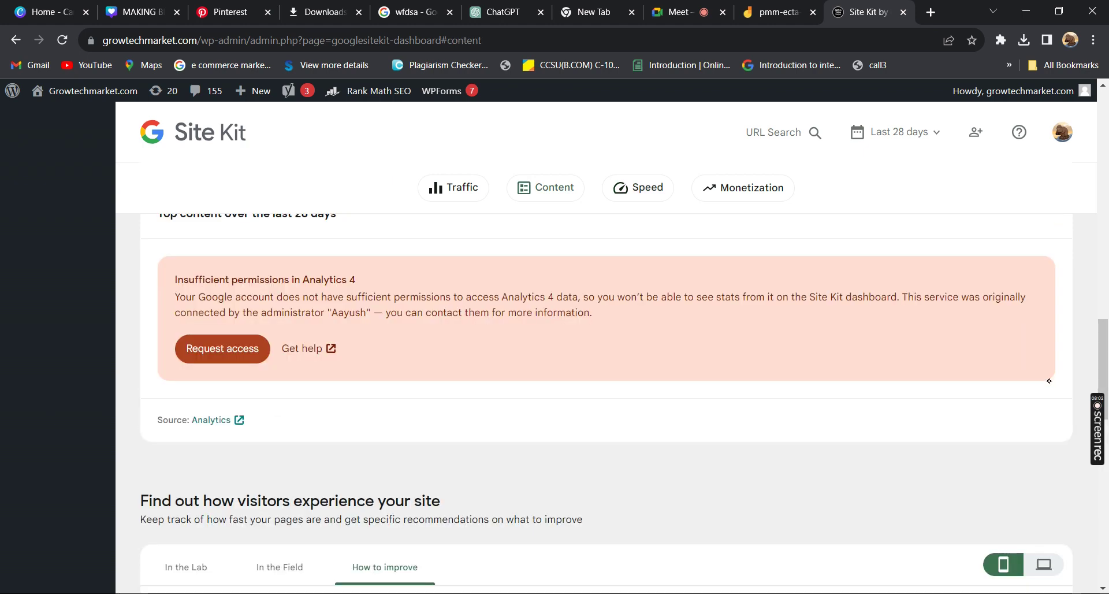
scroll(1050, 386, "down", 1)
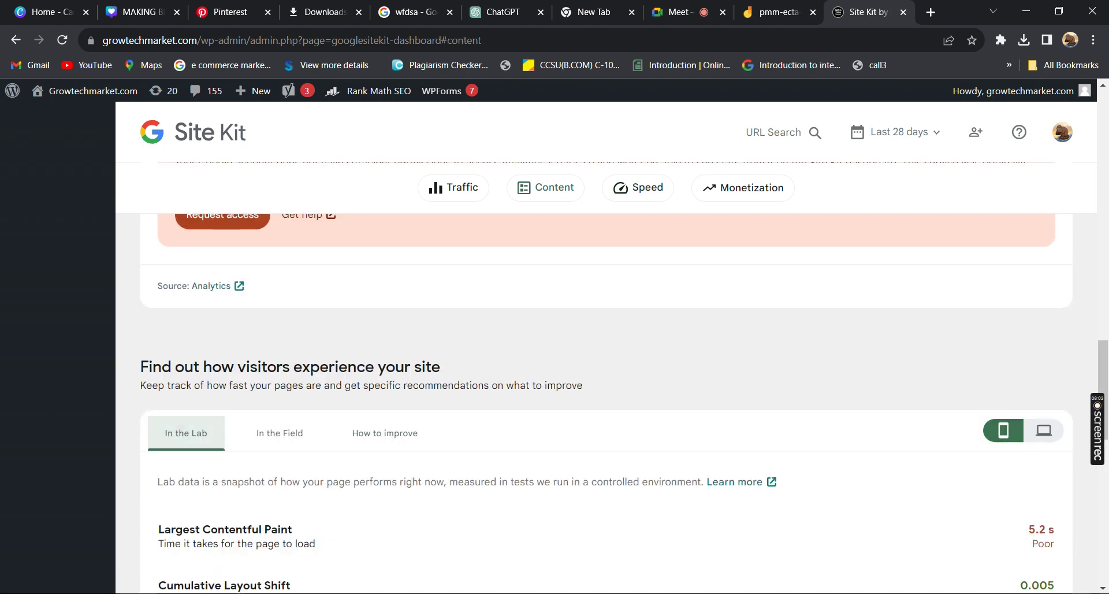
scroll(1049, 386, "down", 2)
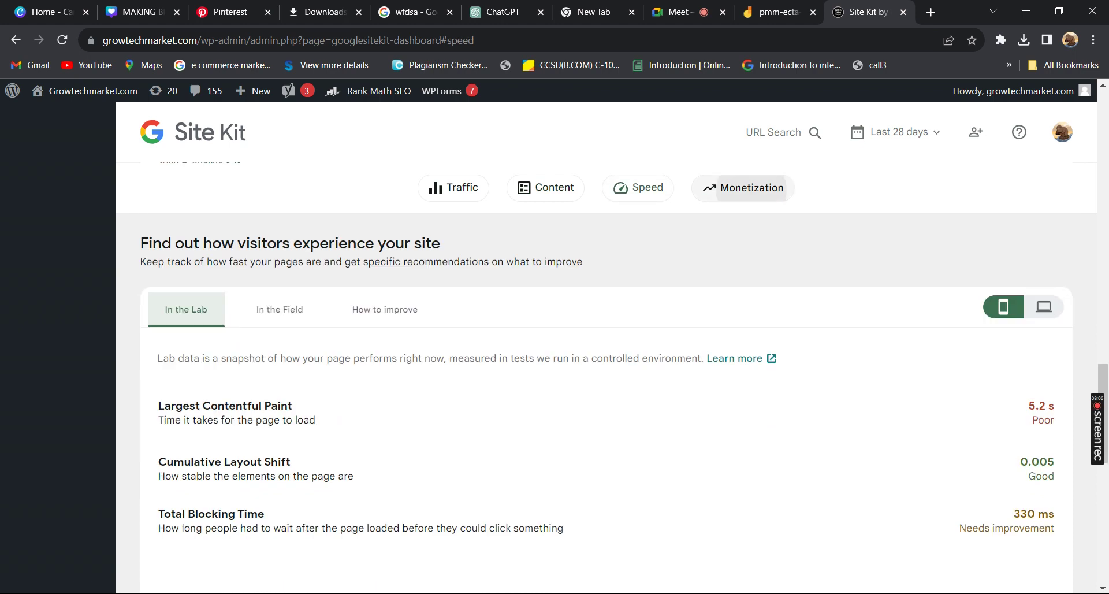
Step: Examine the Monetization section's AdSense offer for earning money from the site
scroll(1050, 381, "down", 5)
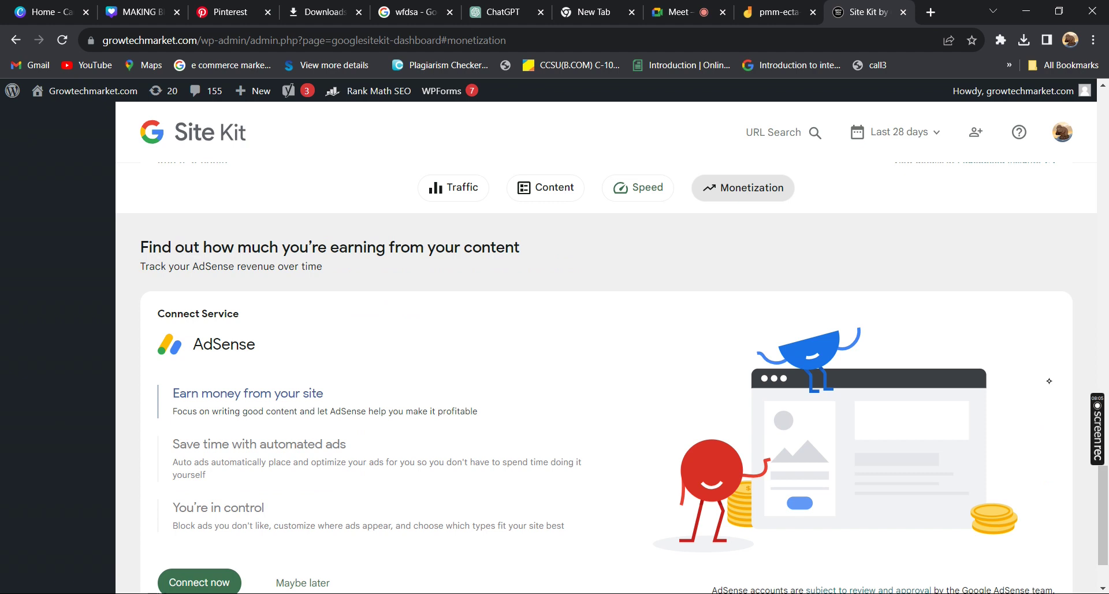
scroll(1049, 381, "down", 1)
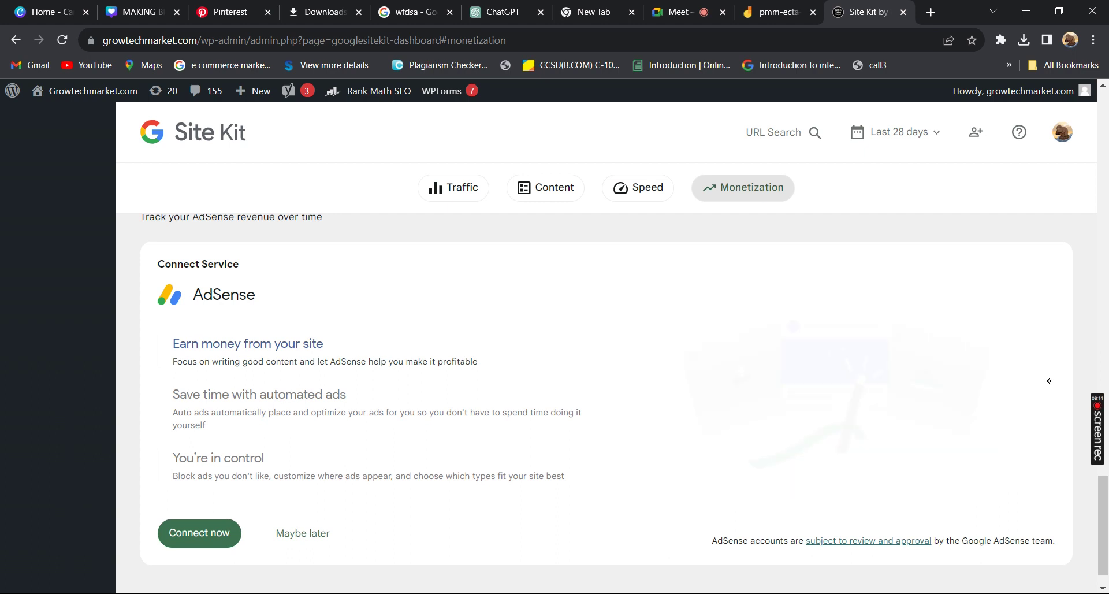
scroll(1049, 381, "down", 1)
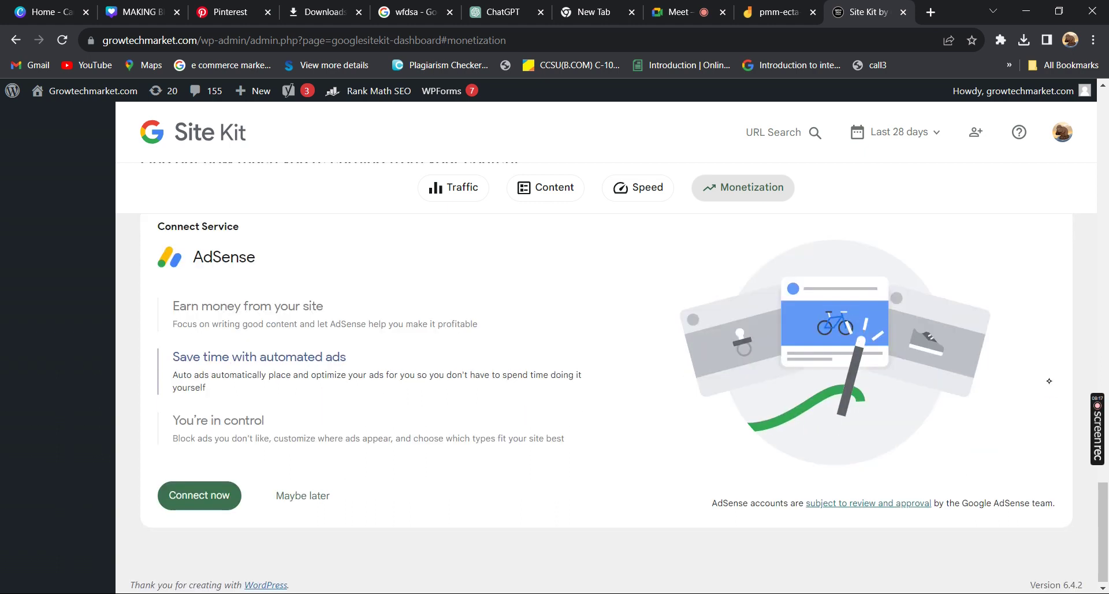
Step: Try to connect AdSense to Site Kit by signing in with the Google account, and leave the setup
left_click(200, 495)
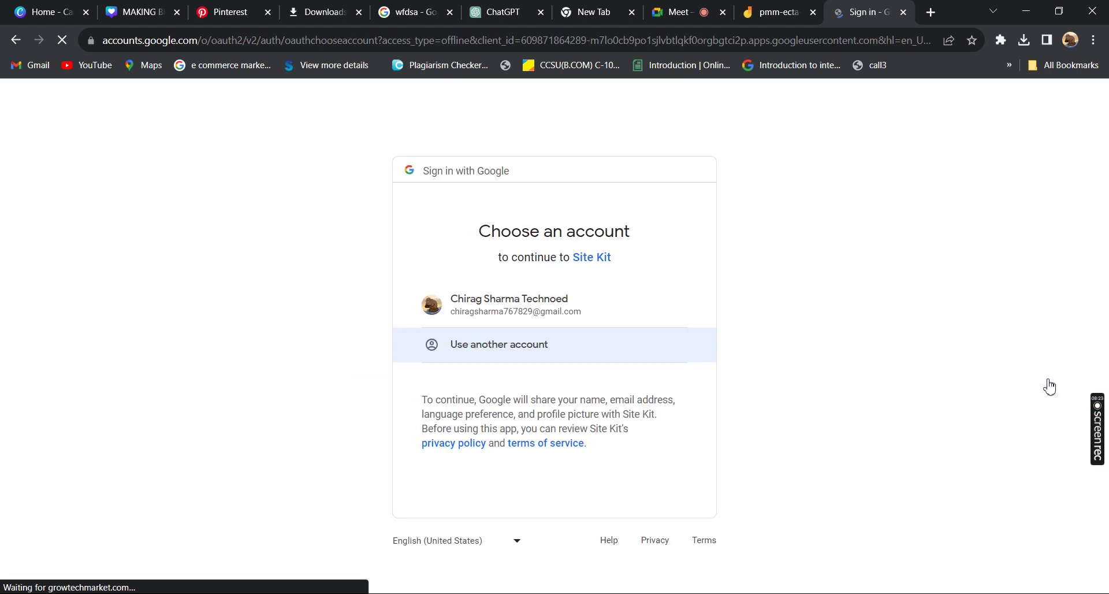
key("Return")
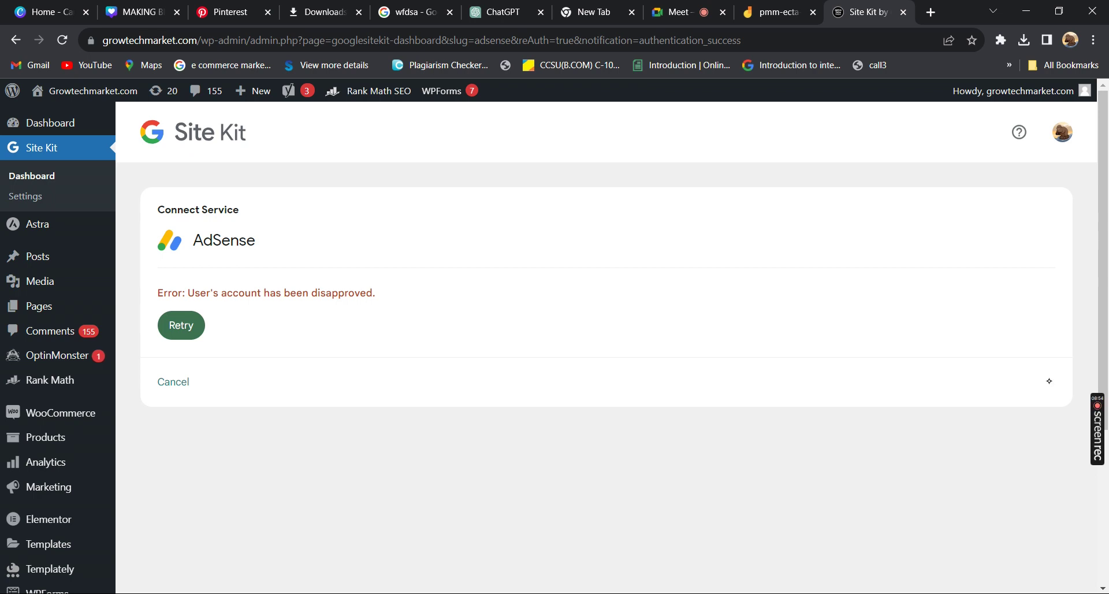
left_click(173, 381)
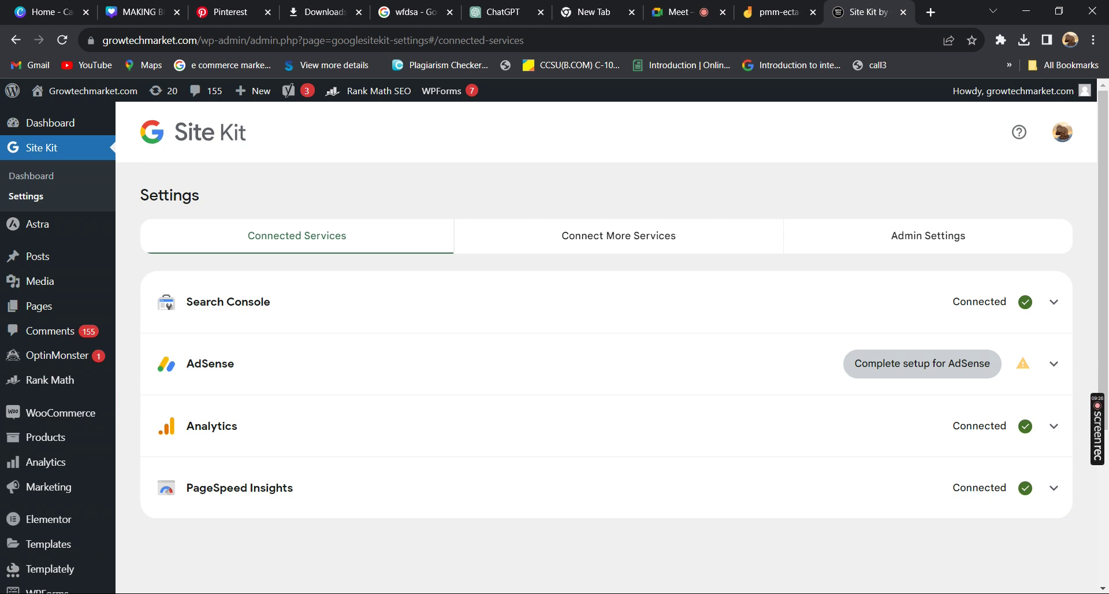
Step: Look through the Site Kit settings and examine the Search Console and Analytics details under the connected services
left_click(618, 235)
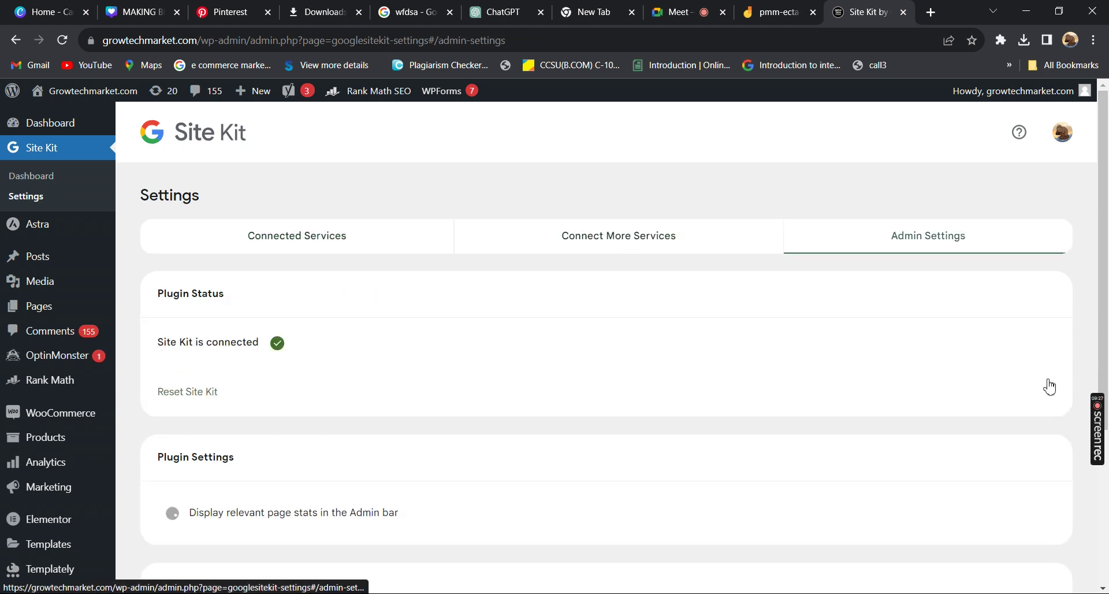
left_click(335, 236)
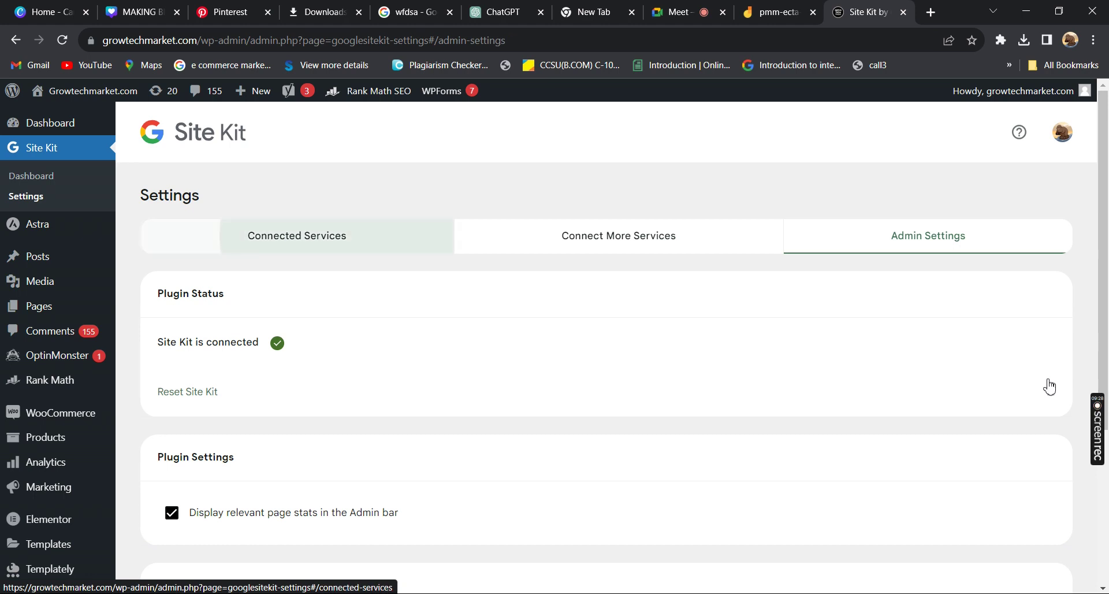
left_click(335, 302)
scroll(1050, 386, "down", 3)
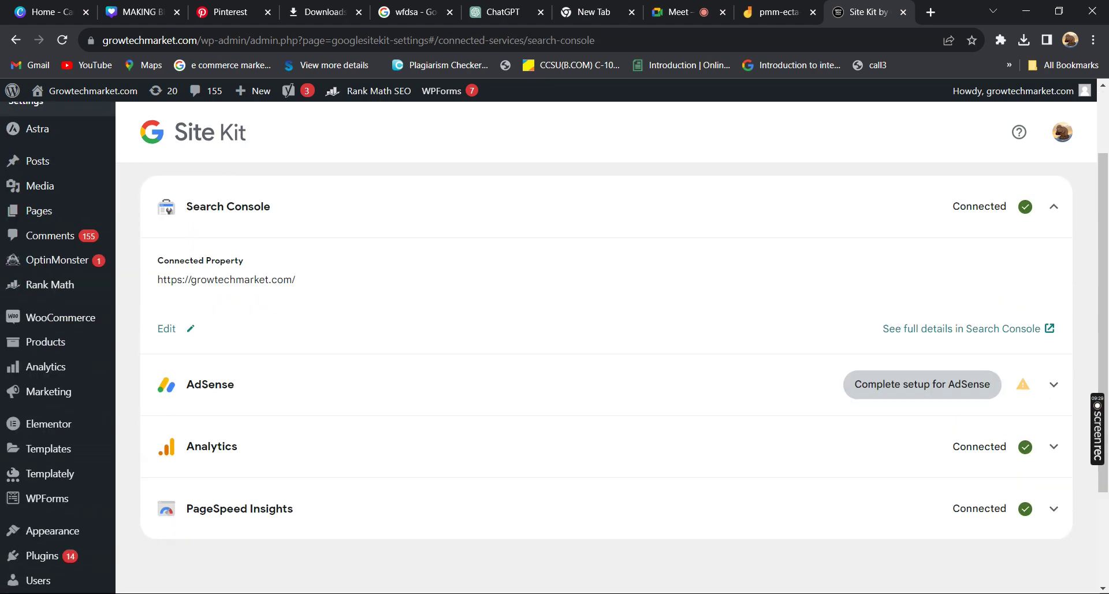
left_click(1051, 387)
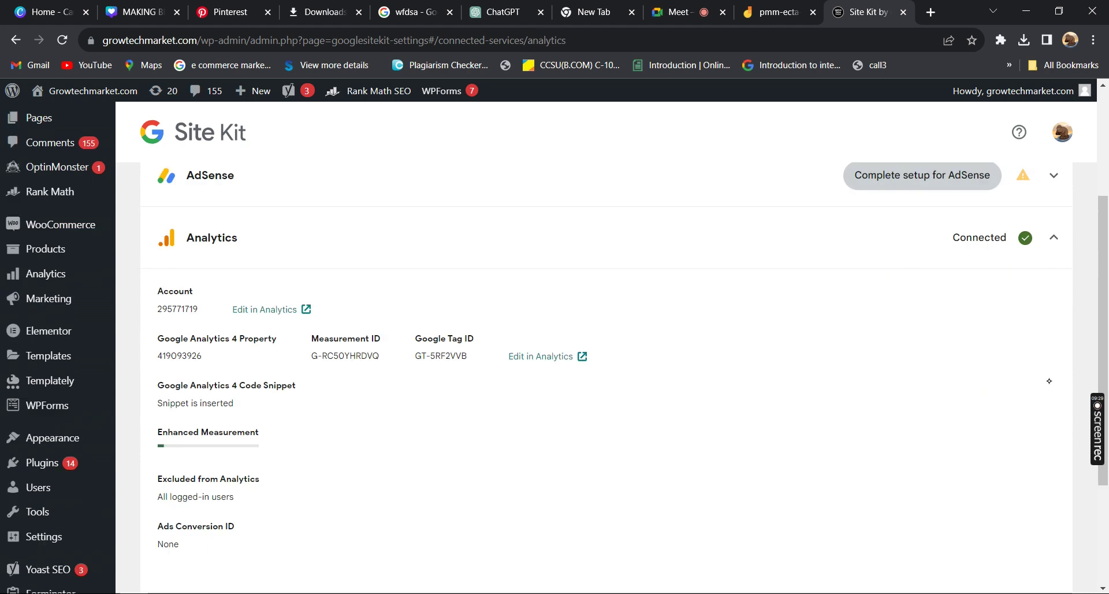
scroll(1049, 381, "down", 1)
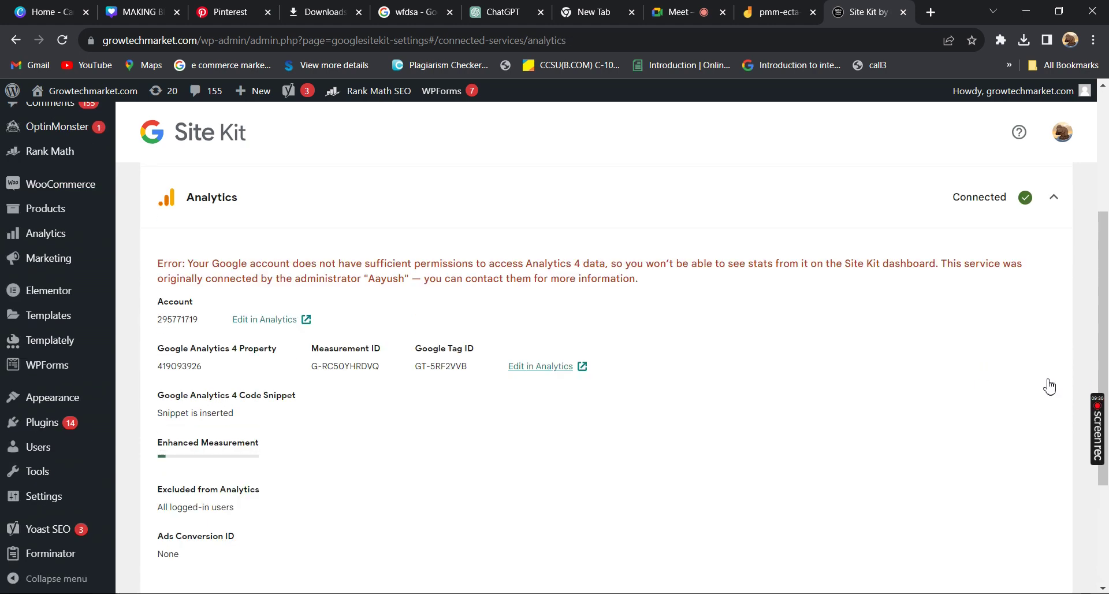
Step: Read the remaining Analytics connection details and return to the Site Kit list of connected services
scroll(1049, 382, "down", 1)
scroll(1050, 380, "down", 2)
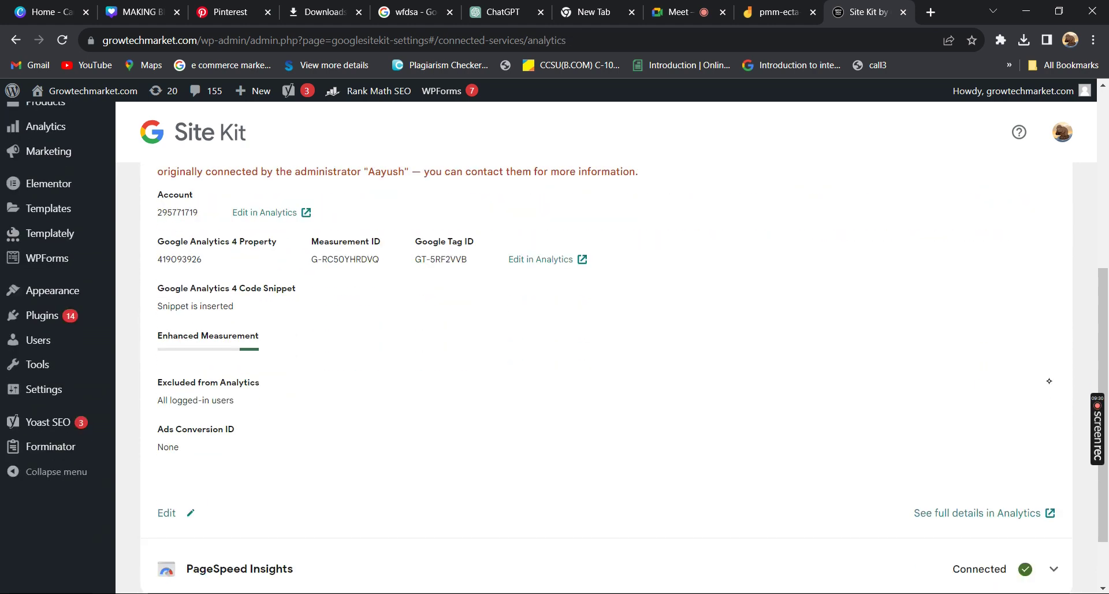
scroll(1049, 380, "up", 4)
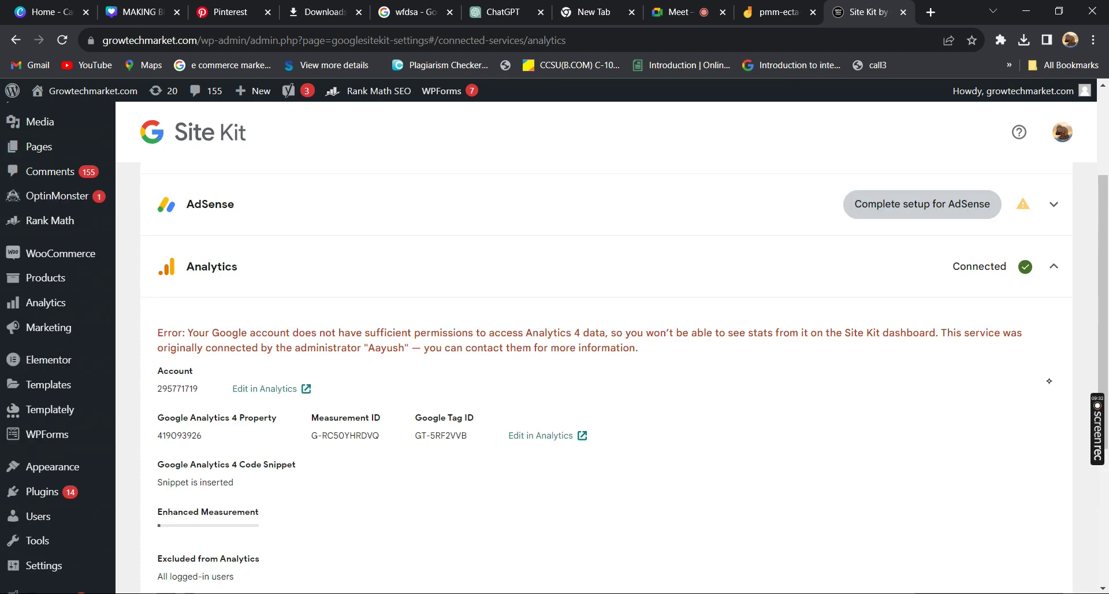
left_click(1050, 381)
scroll(1050, 386, "up", 3)
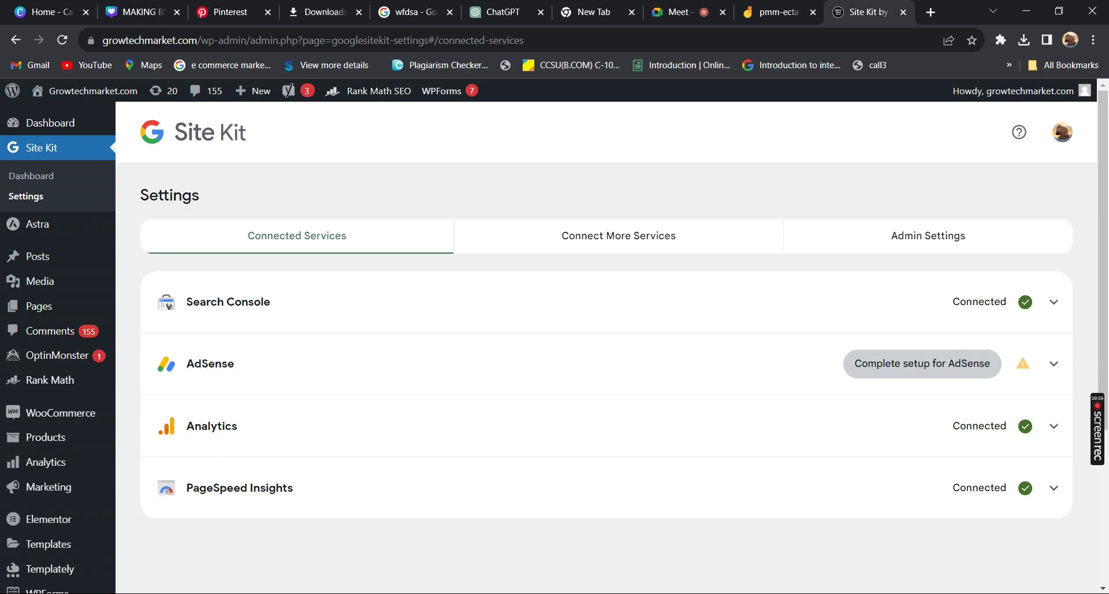
Step: Switch to the Jamboard and erase all the handwritten notes from the third frame
key("ctrl+shift+Tab")
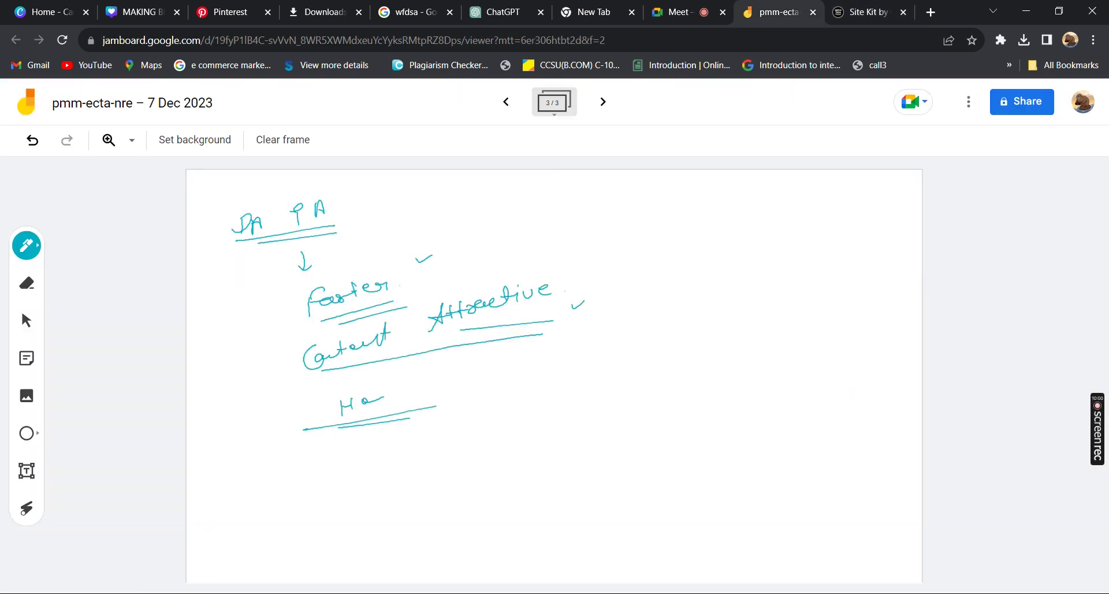
key("e")
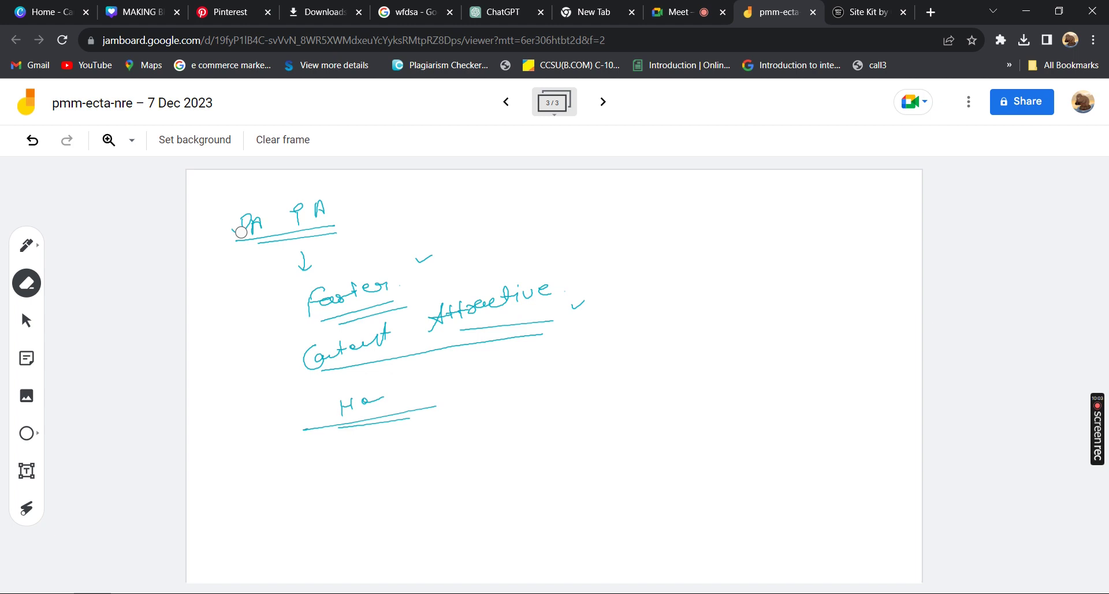
left_click_drag(241, 232, 518, 353)
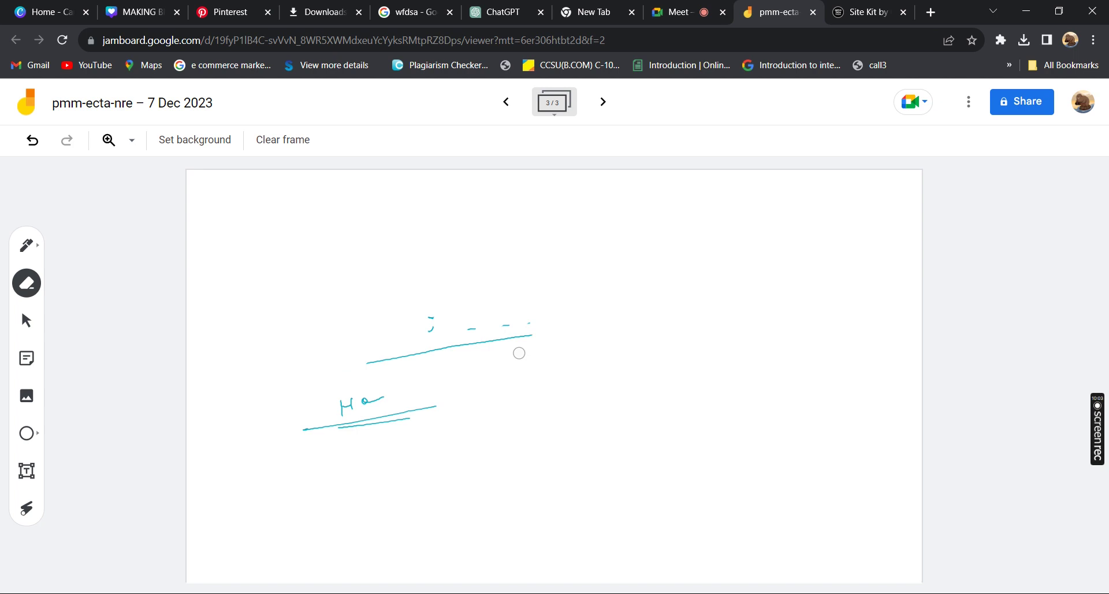
left_click_drag(519, 353, 305, 429)
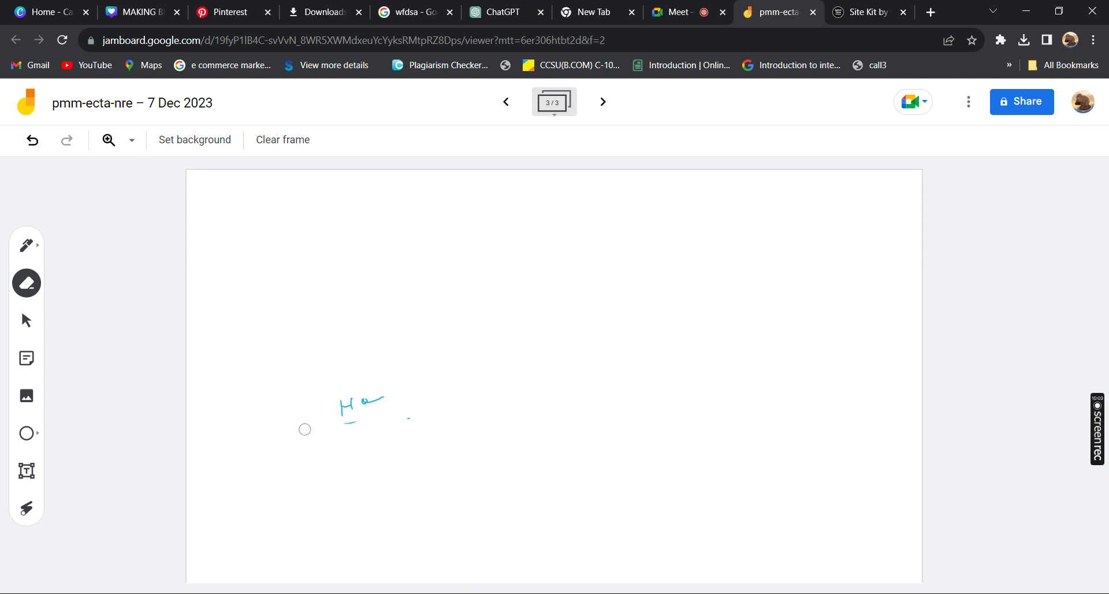
left_click_drag(304, 429, 375, 405)
Step: Write "Web master tool" with the pen near the frame's upper edge, underline it and circle it
left_click(26, 245)
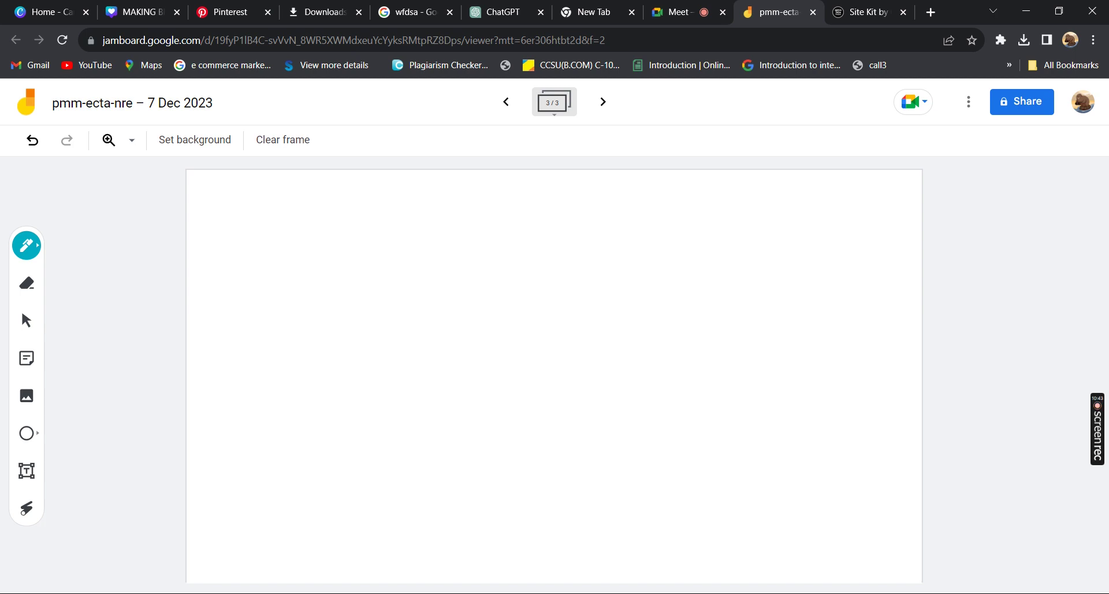
mouse_move(223, 201)
left_mouse_down()
mouse_move(247, 217)
mouse_move(300, 196)
left_mouse_up()
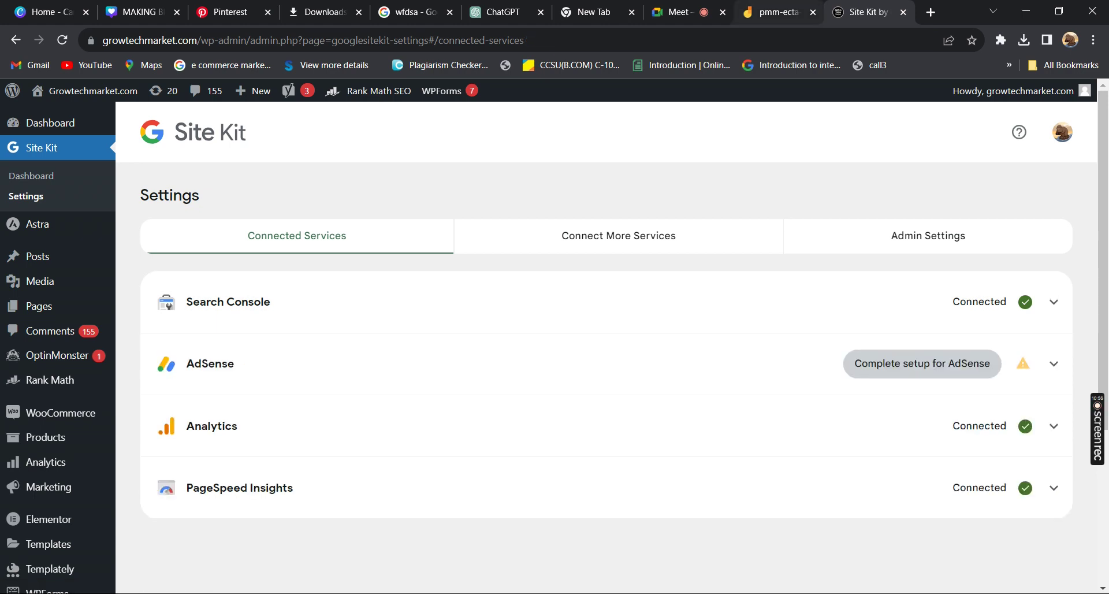
left_click(789, 7)
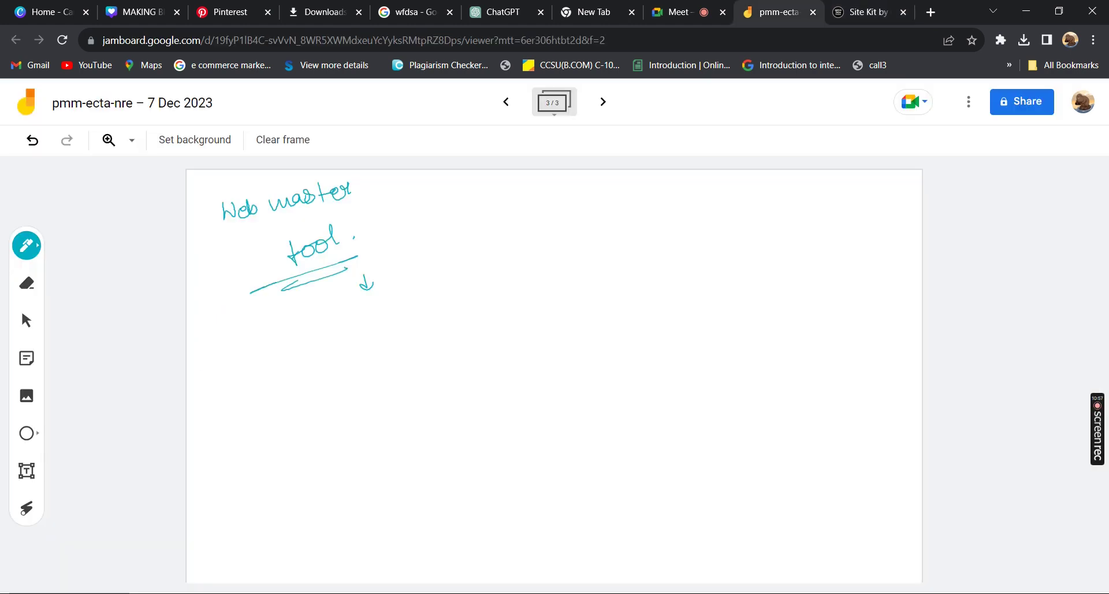
left_click_drag(404, 189, 371, 171)
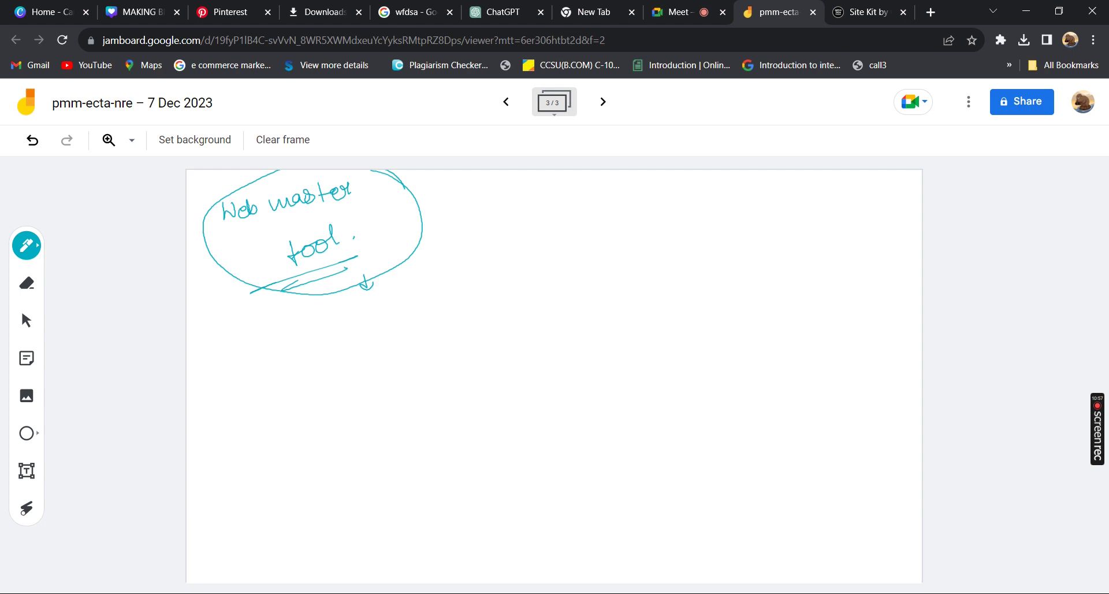
Step: Draw an arrow from the circled note to a handwritten, underlined "Search Console" and add a short downward arrow beneath it
left_click_drag(429, 222, 456, 225)
left_click_drag(497, 208, 653, 202)
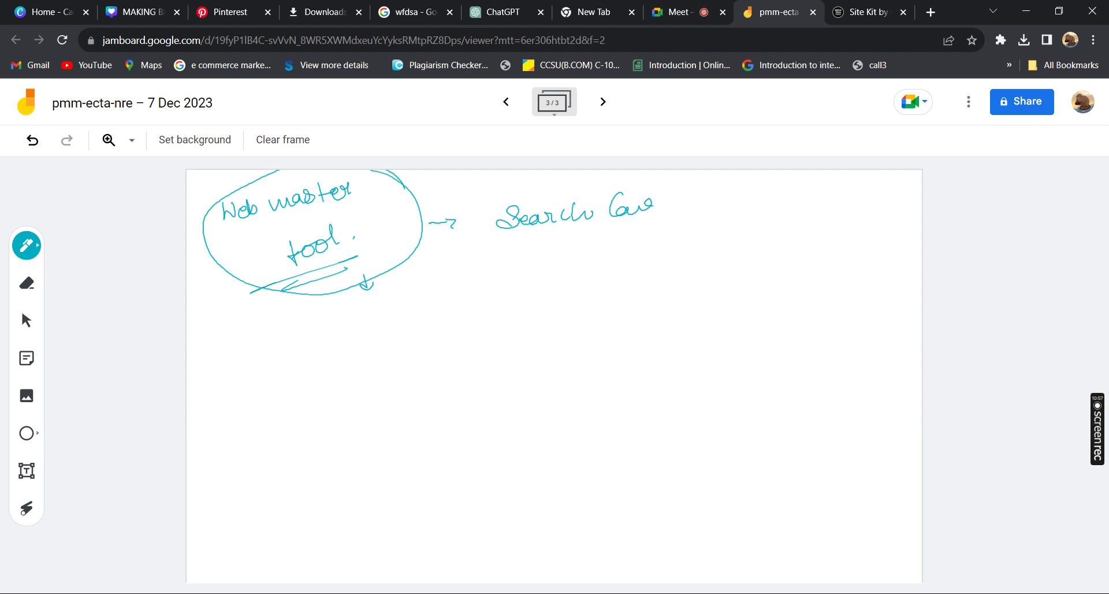
left_click_drag(653, 203, 700, 199)
left_click_drag(539, 245, 686, 231)
left_click_drag(631, 250, 631, 268)
Step: Search Google for "digital marketing" in a new tab, look through the results page and return to the Jamboard notes
left_click(930, 12)
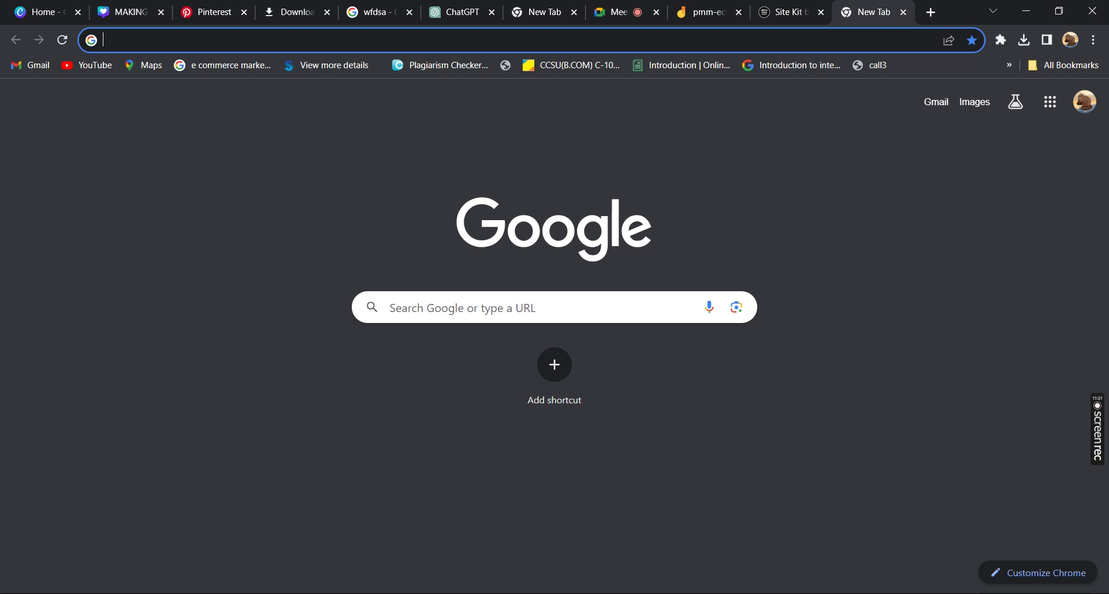
type("igit")
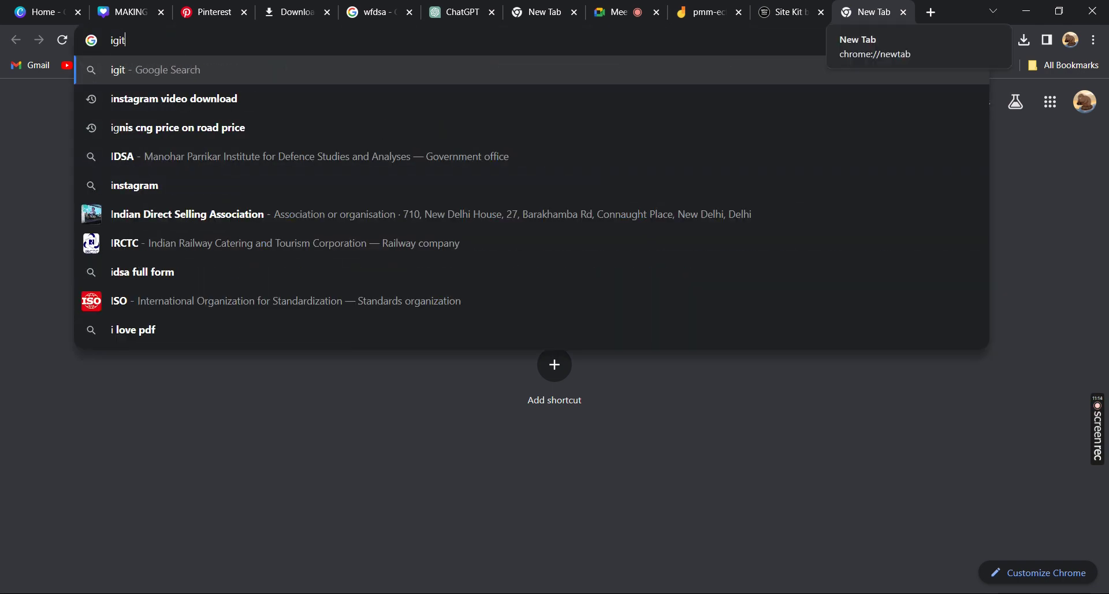
type("al ma")
key("Down")
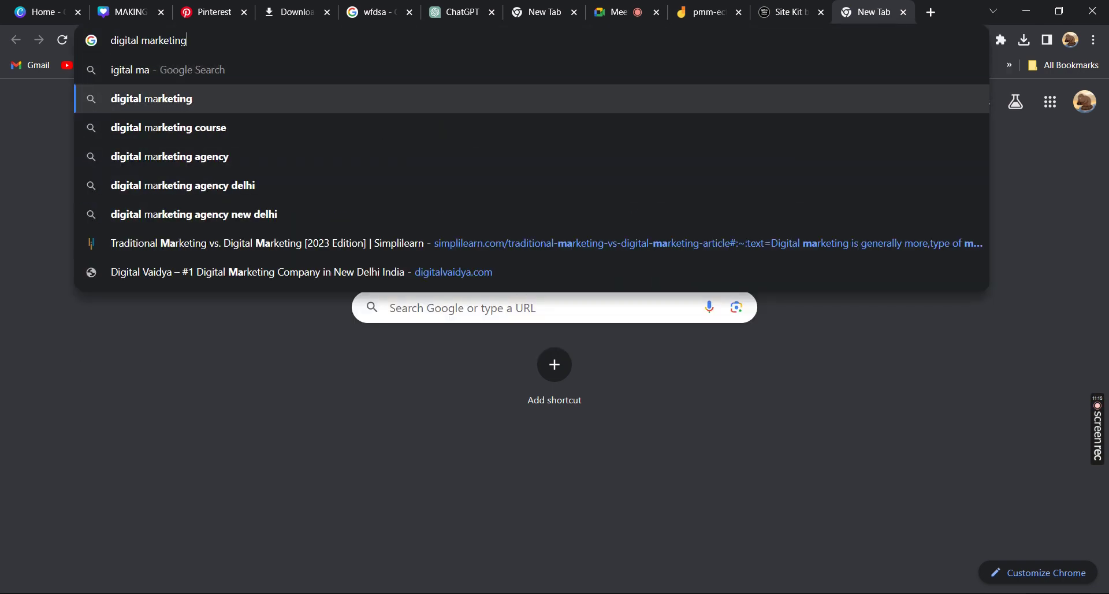
key("Return")
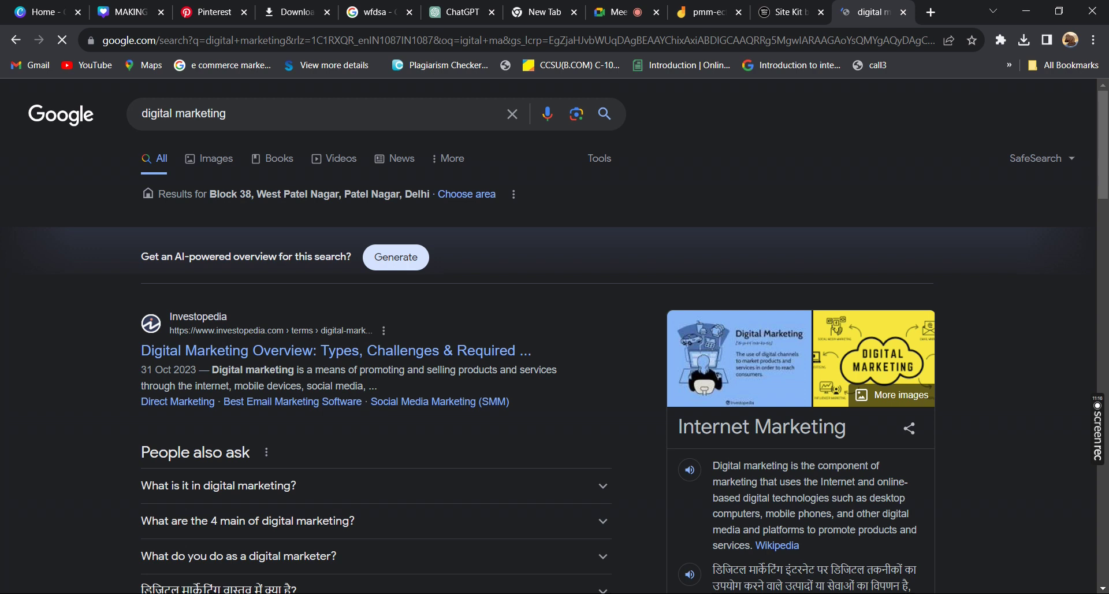
scroll(554, 346, "down", 15)
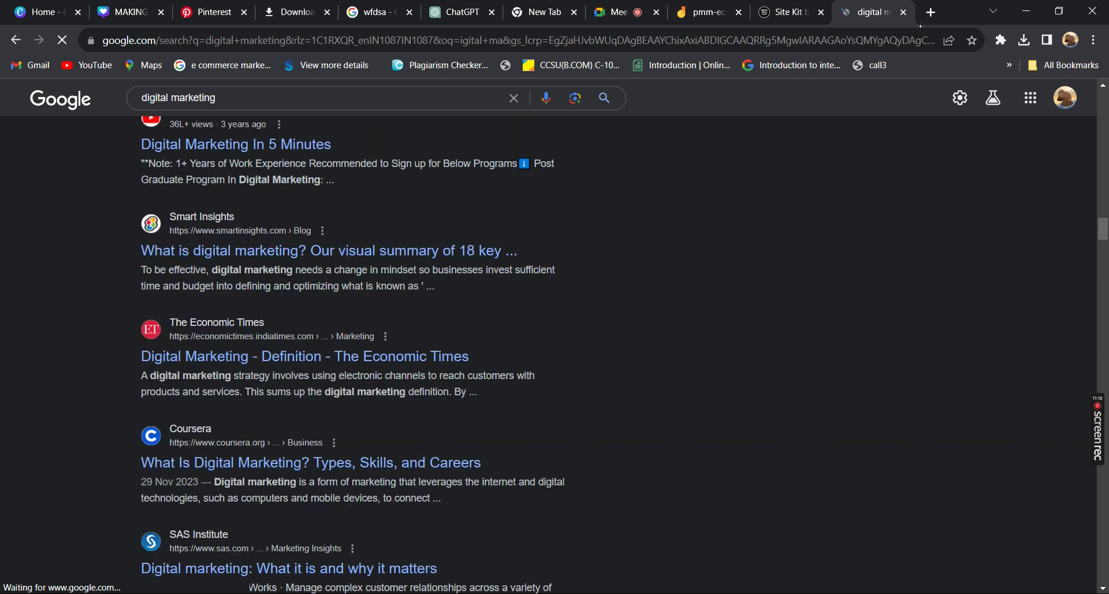
scroll(554, 347, "up", 10)
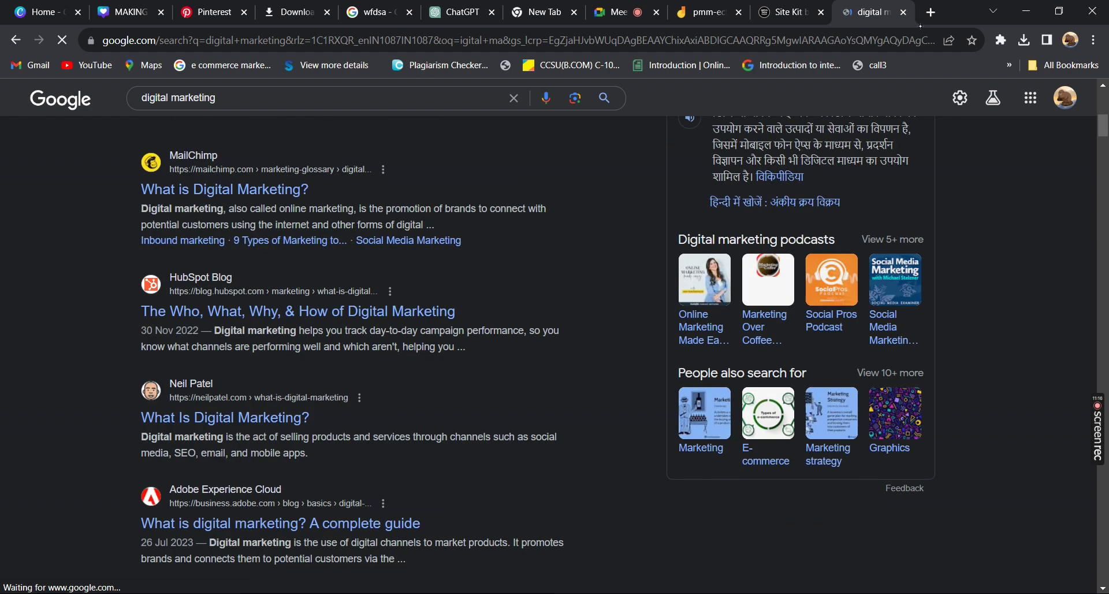
left_click(706, 15)
left_click(881, 7)
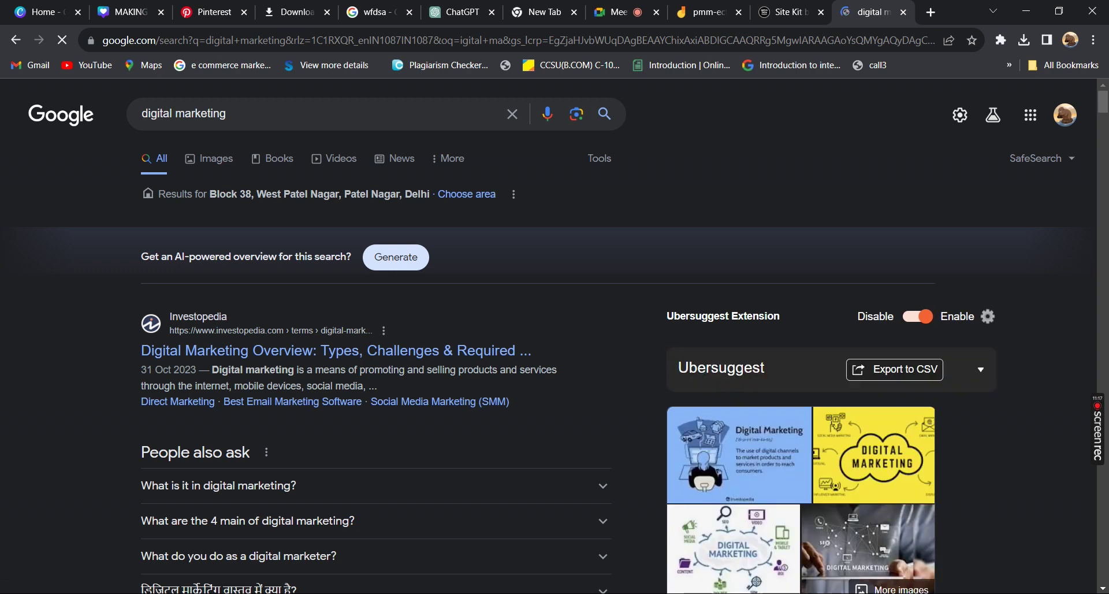
left_click(708, 12)
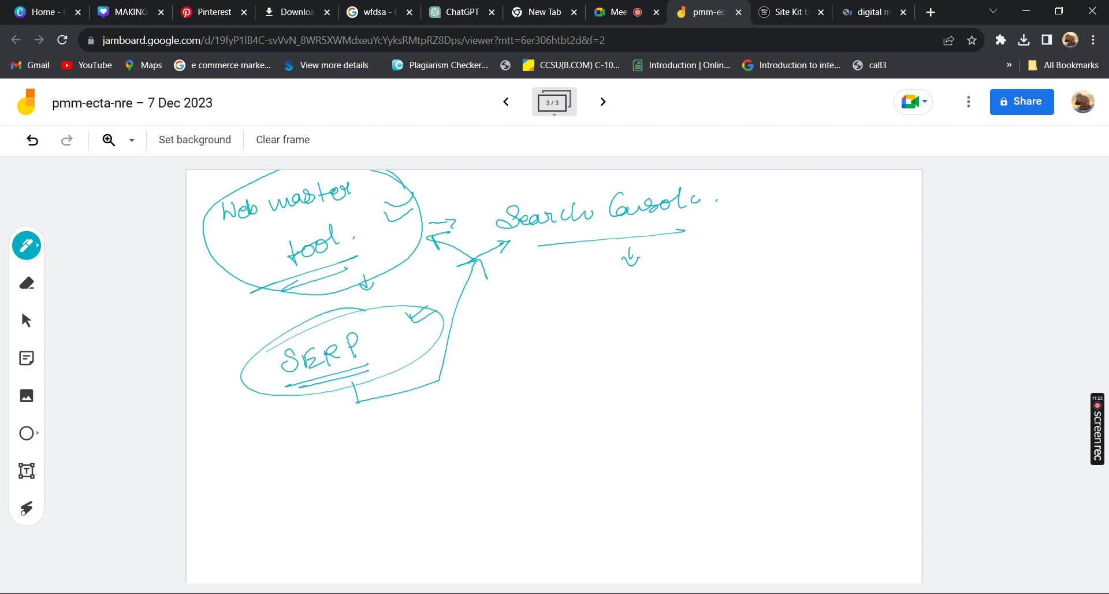
Step: Open a new browser tab, switch to the Google Meet call and close its Whiteboarding panel
left_click(924, 14)
key("ctrl+shift+Tab")
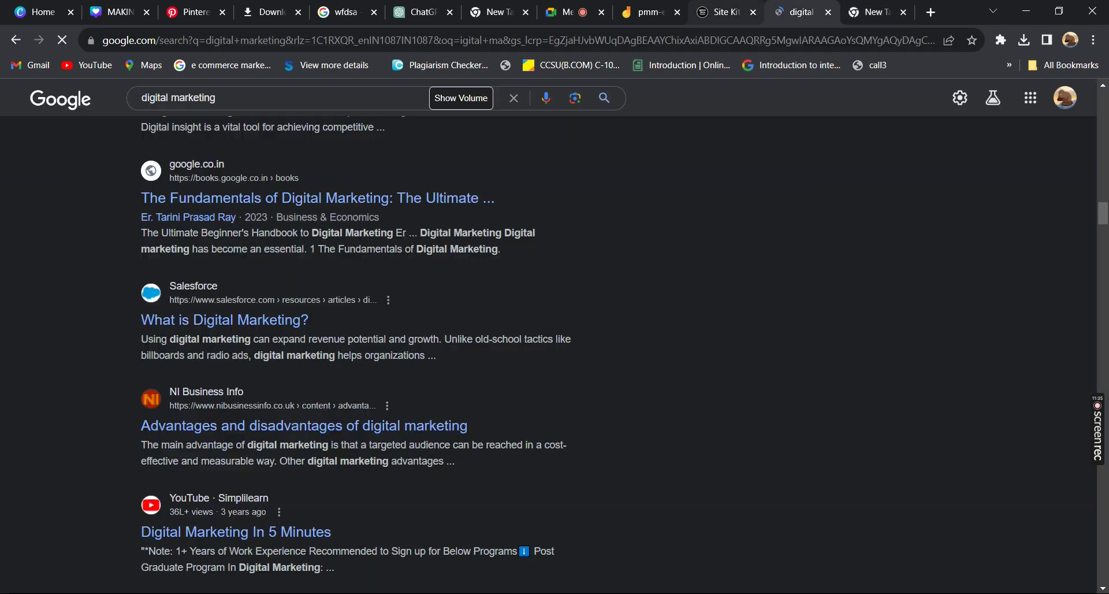
key("ctrl+shift+Tab")
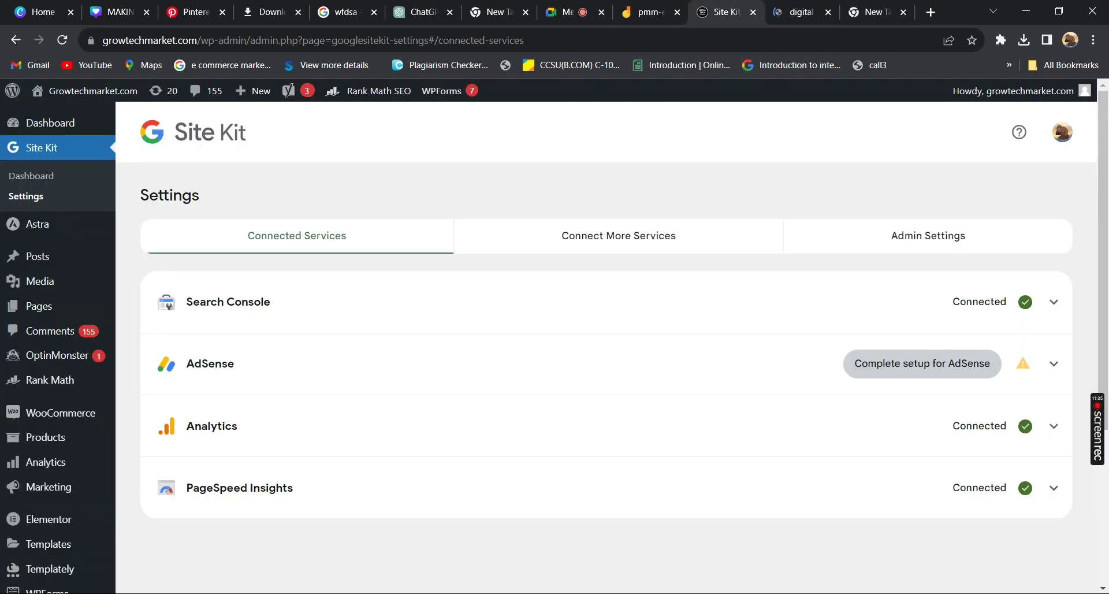
key("ctrl+shift+Tab")
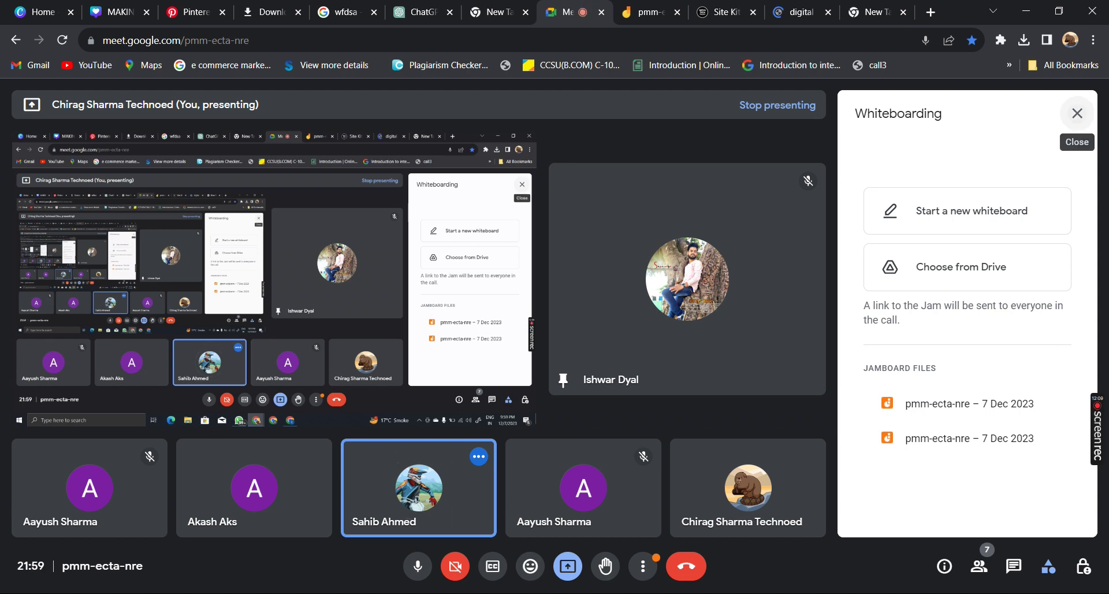
left_click(1078, 113)
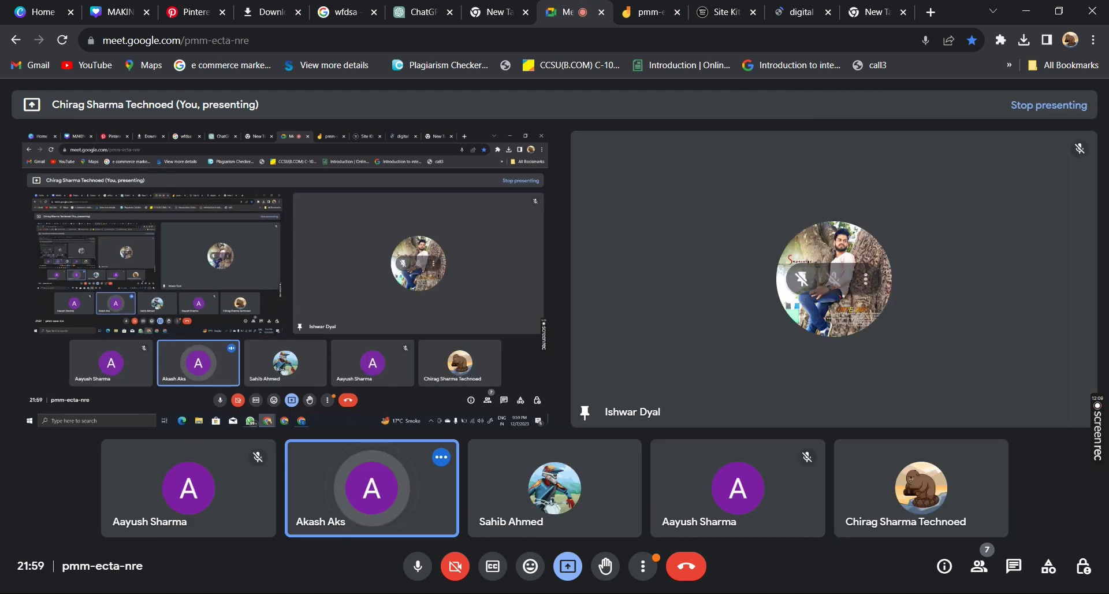
Step: Look at the digital marketing results, the Jamboard notes and the Google Meet call, and return to the Jamboard
left_click(725, 7)
left_click(583, 3)
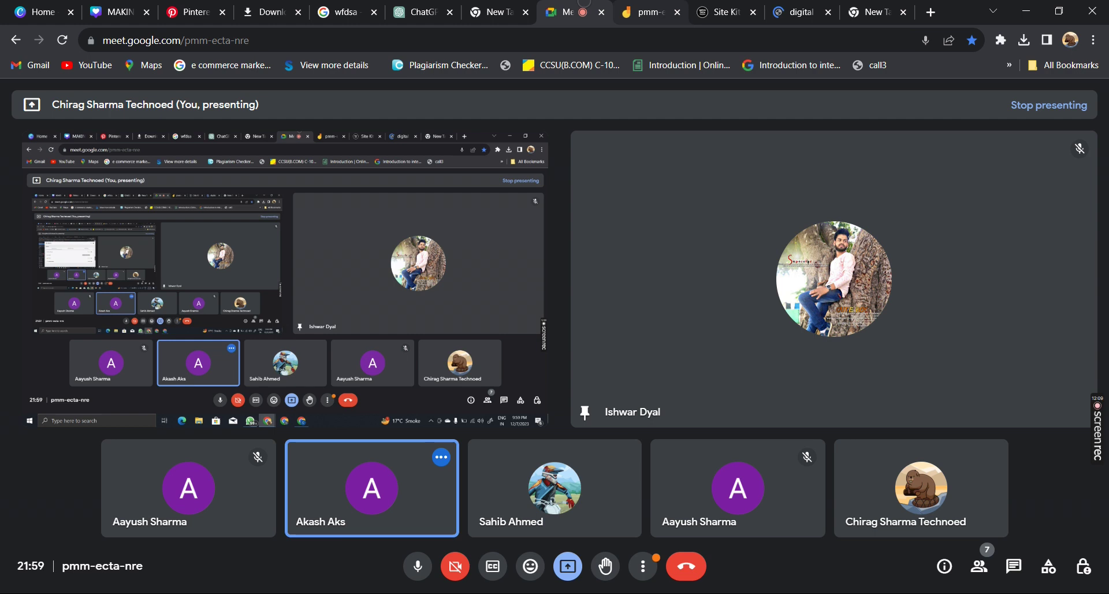
left_click(797, 12)
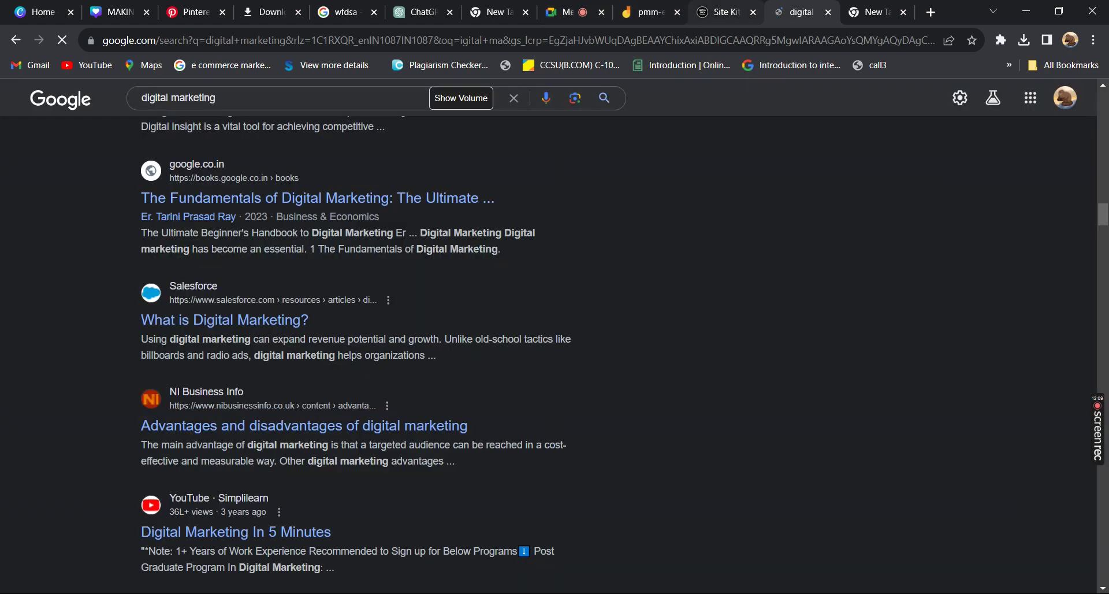
left_click(650, 11)
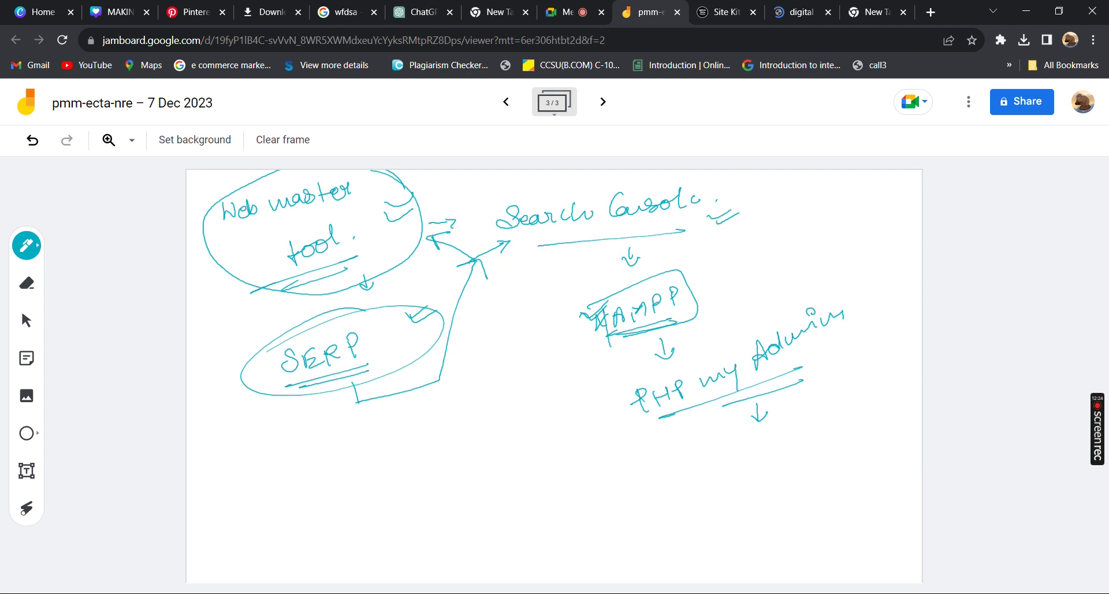
left_click(569, 12)
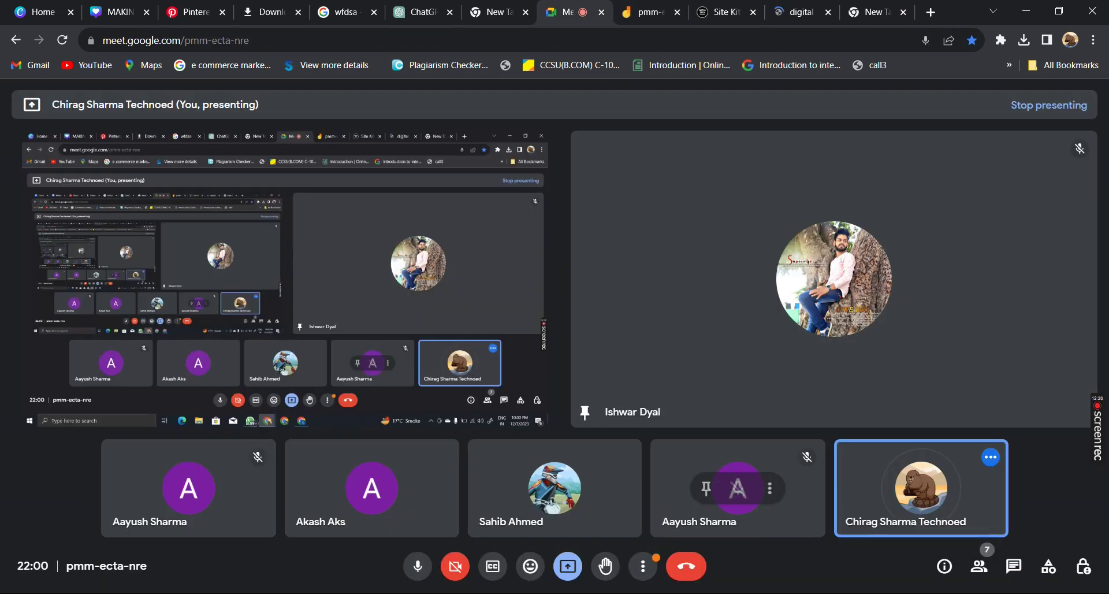
mouse_move(833, 279)
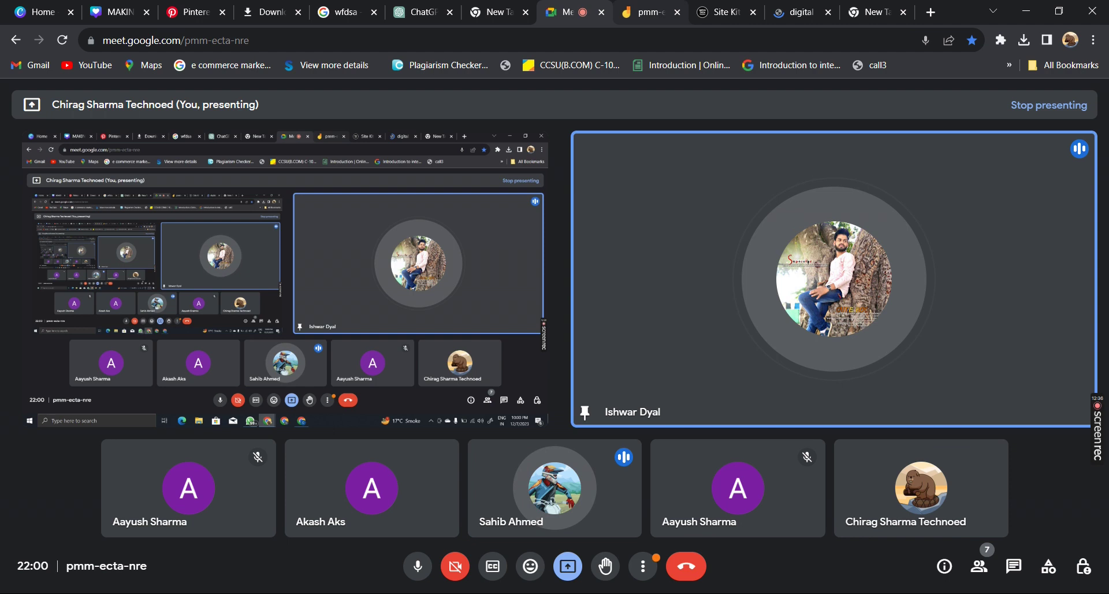
left_click(653, 12)
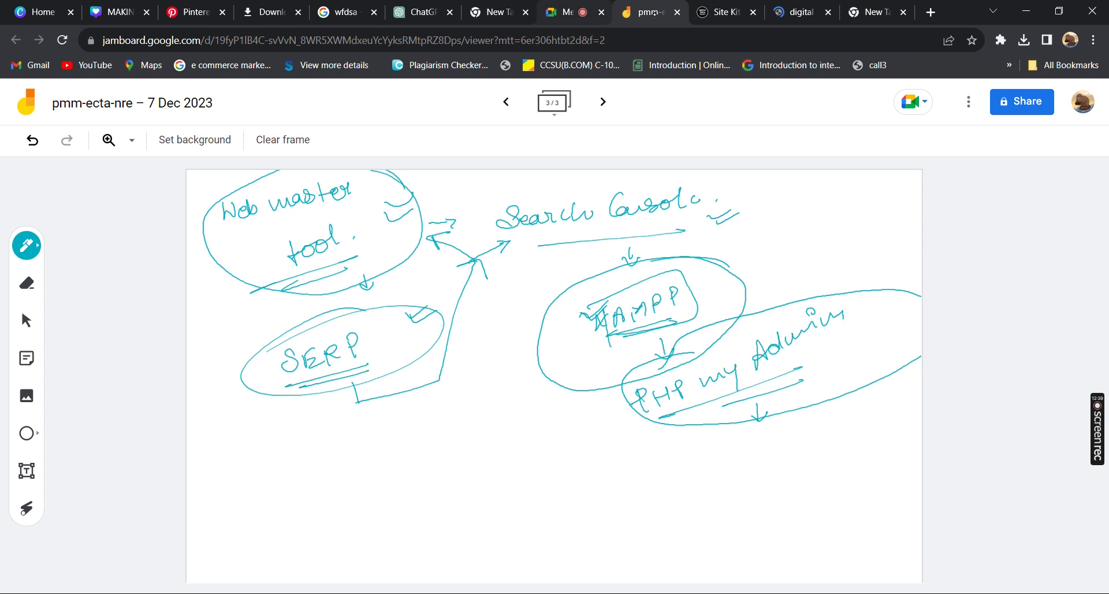
Step: Restart the presentation in the Google Meet call by sharing the entire screen, and return to the Jamboard notes
left_click(573, 12)
left_click(568, 566)
left_click(629, 520)
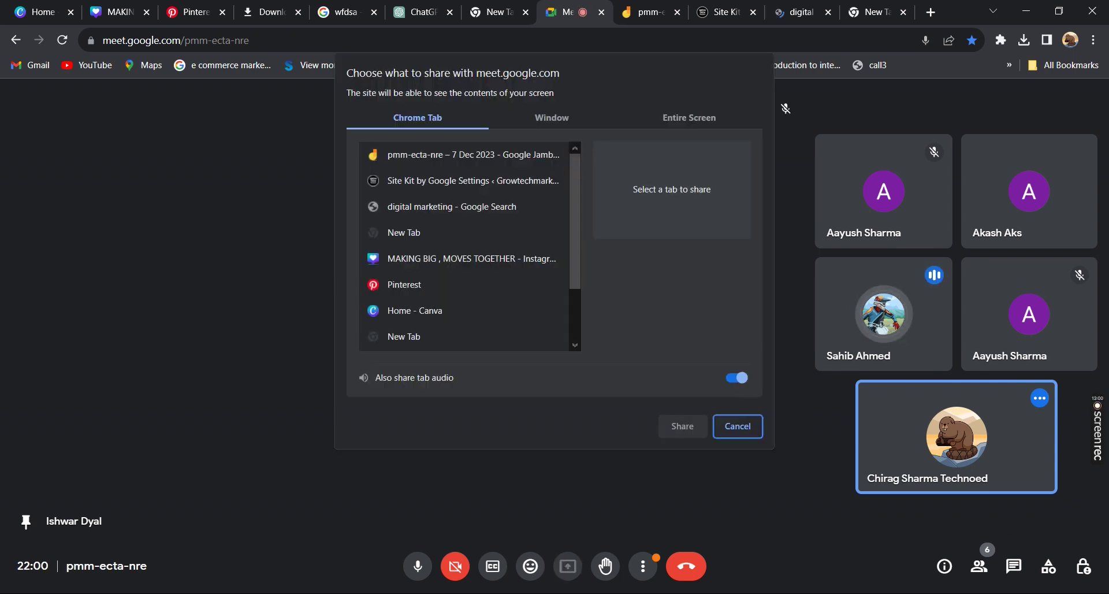
left_click(689, 118)
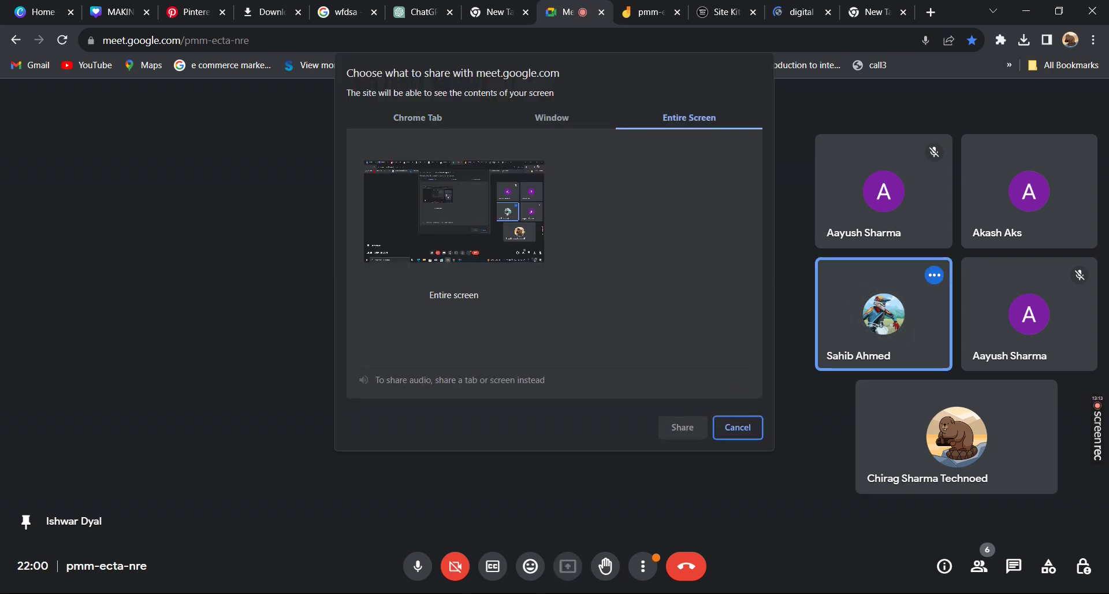
left_click(454, 211)
left_click(682, 428)
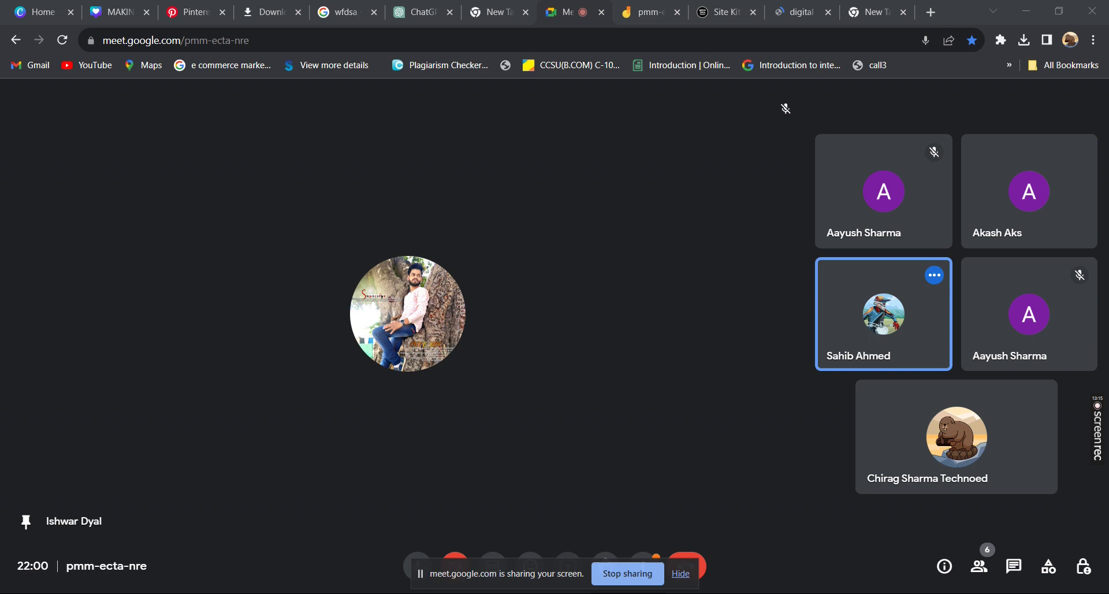
left_click(581, 6)
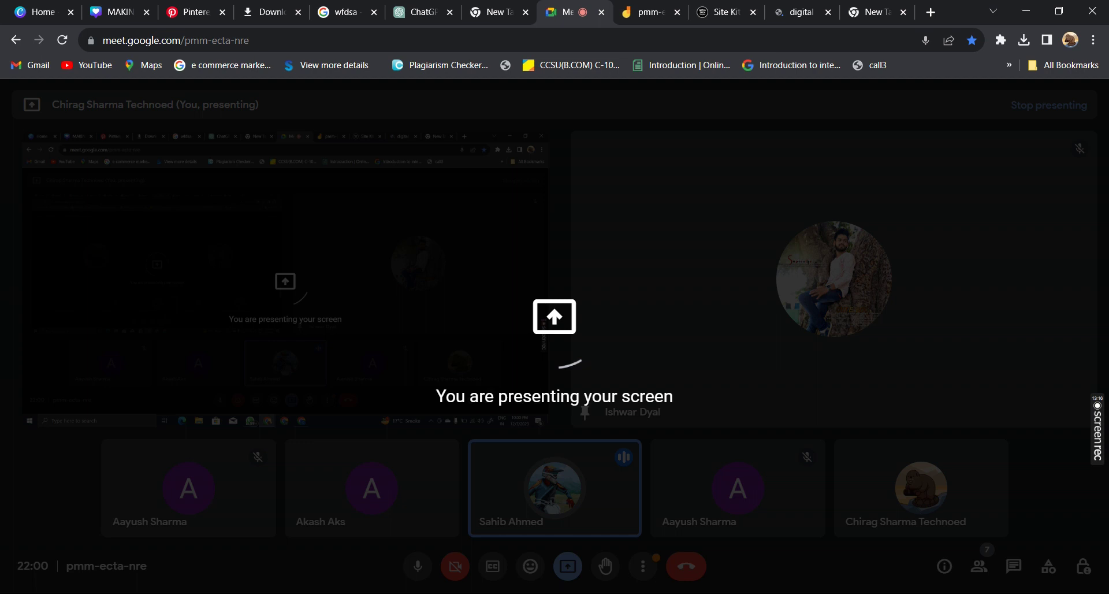
key("ctrl+Tab")
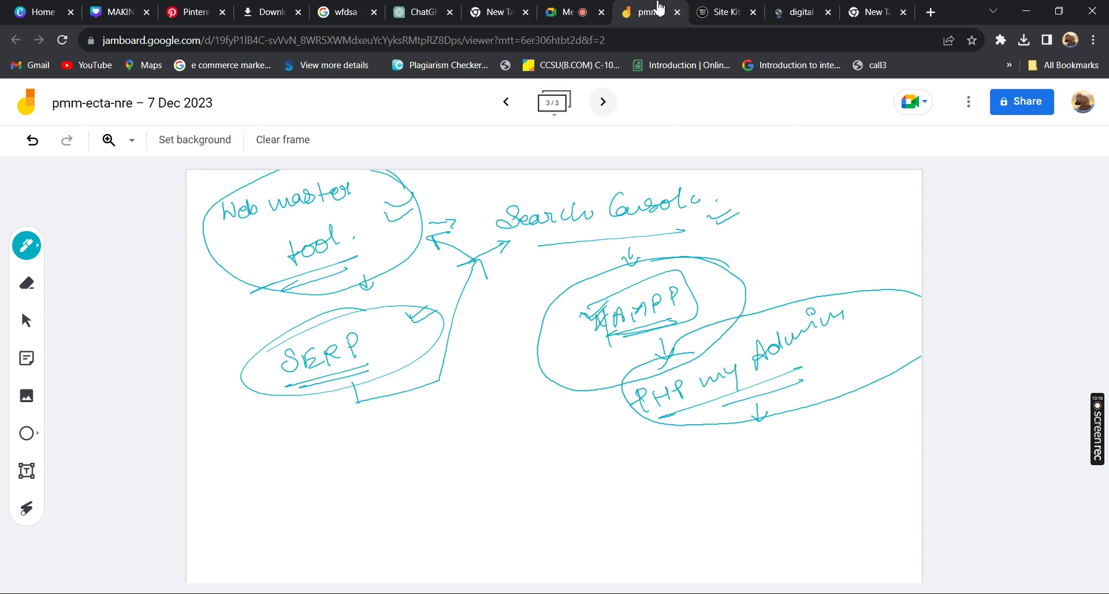
Step: Add a fourth Jamboard frame and write "XAMPP" and "phpmyadmin/", with arrows leading down to "Database" and "Content"
left_click(602, 101)
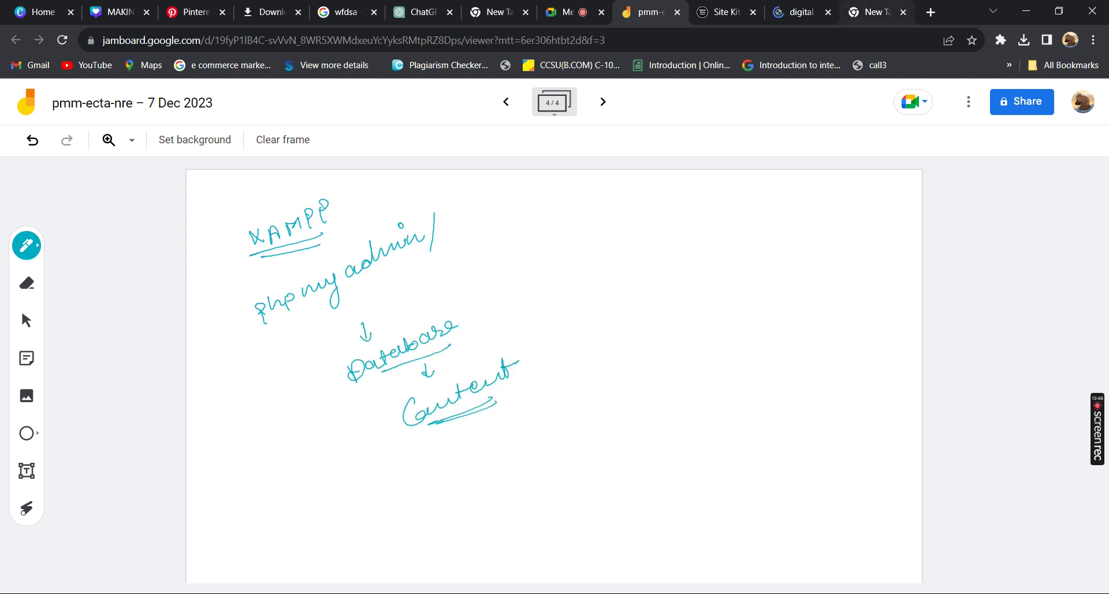
key("ctrl+9")
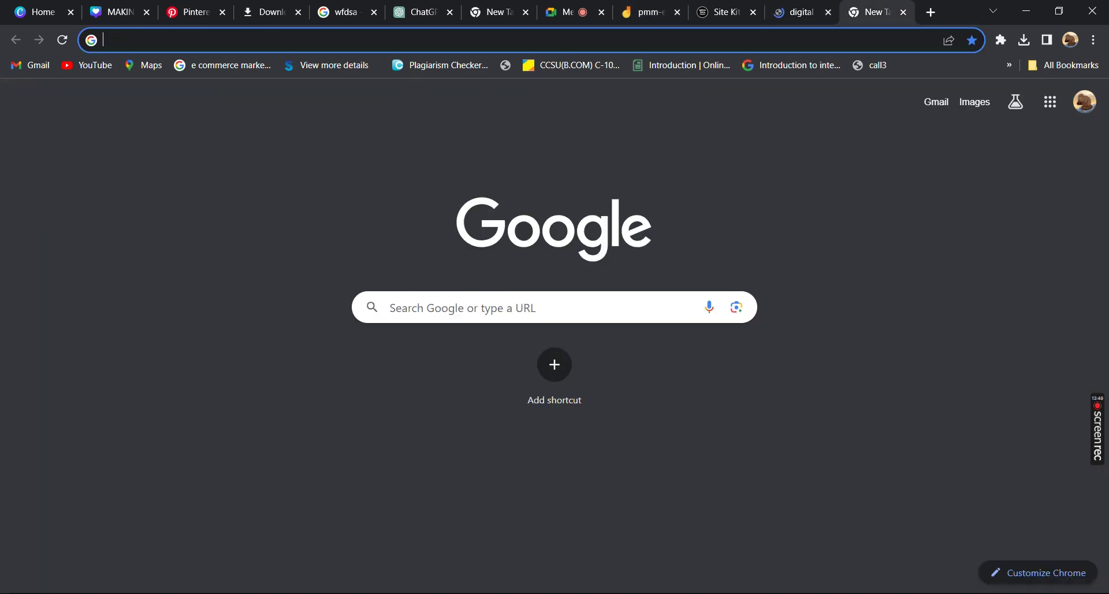
left_click(462, 307)
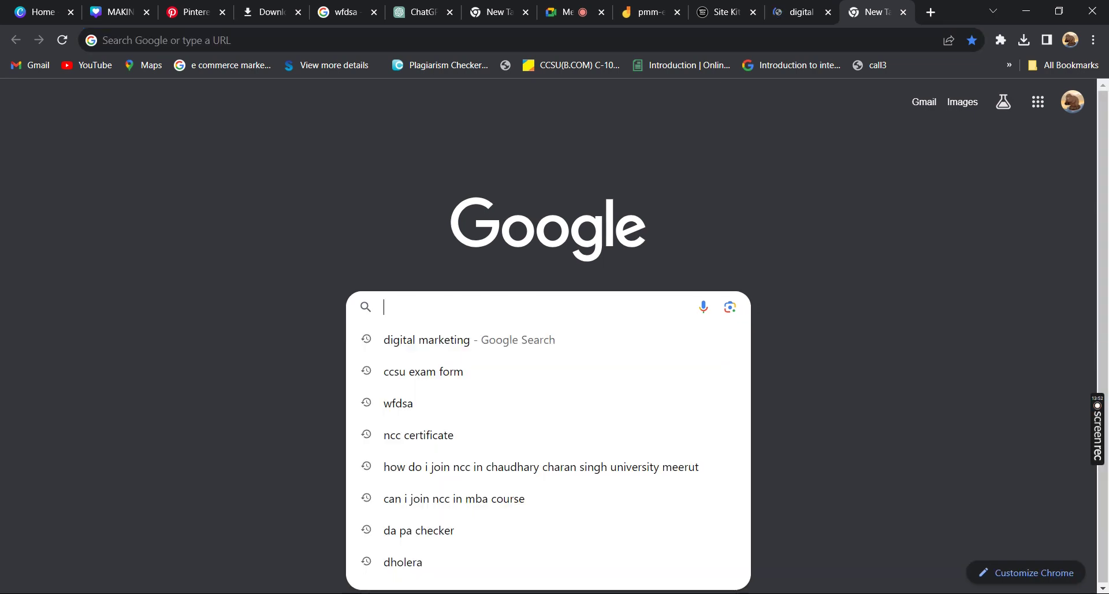
type("phpm")
key("BackSpace")
key("BackSpace")
key("BackSpace")
key("BackSpace")
type("loa")
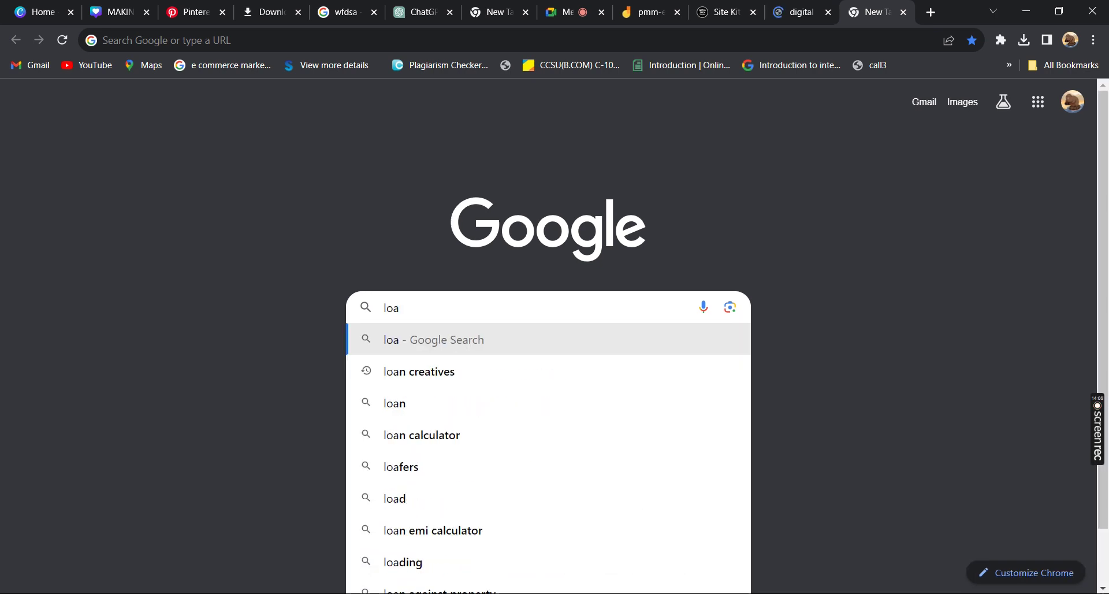
key("BackSpace")
key("BackSpace")
key("BackSpace")
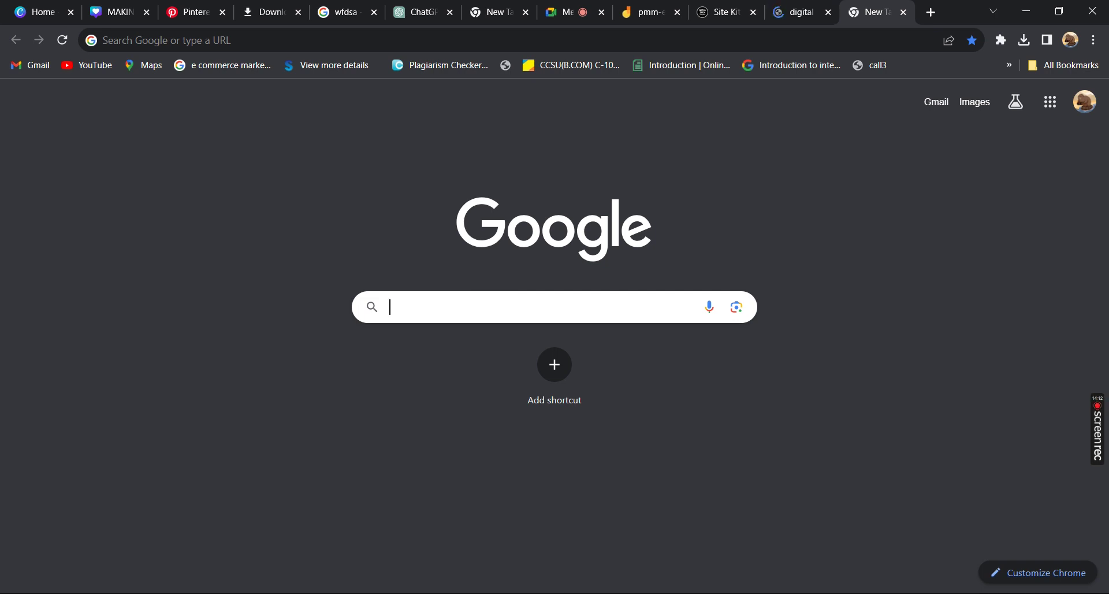
Step: Write "Website" with an arrow down to an underlined "Database" on the Jamboard, and check the Google Meet call
left_click(647, 11)
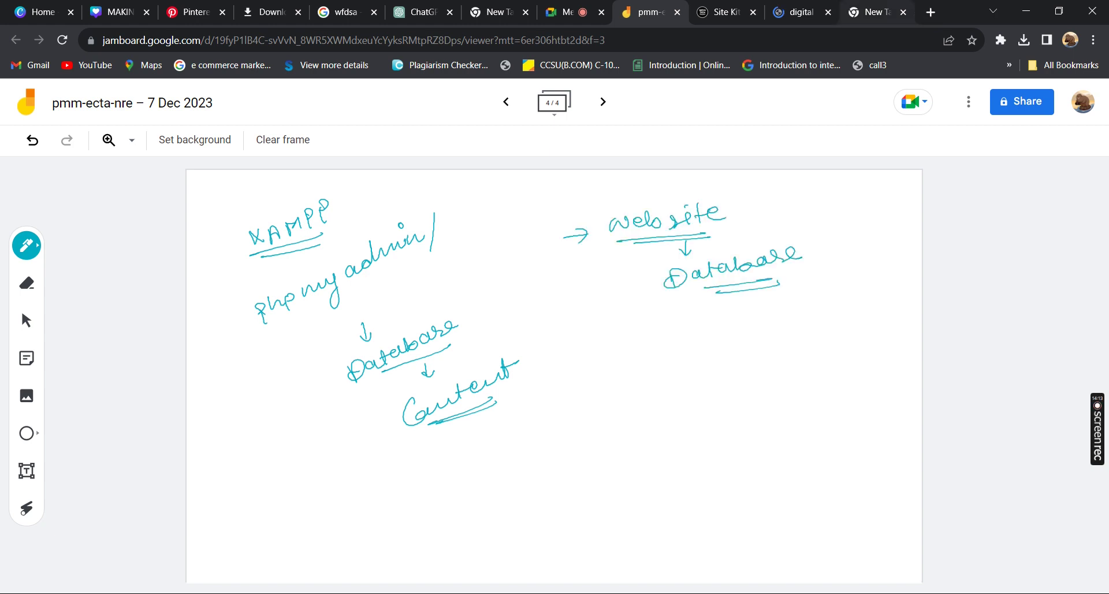
left_click(872, 12)
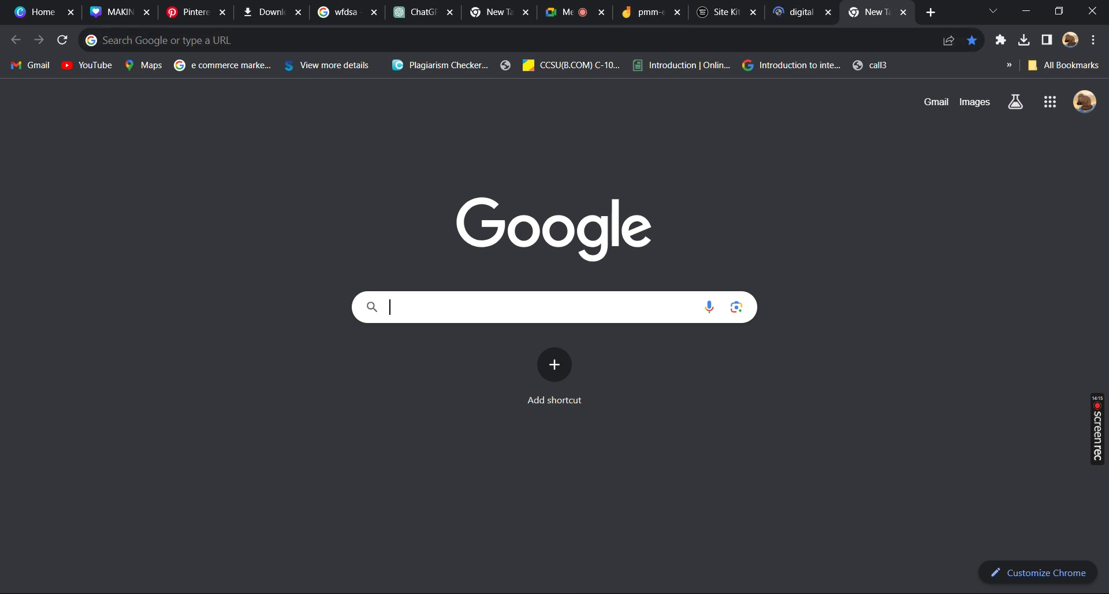
key("ctrl+8")
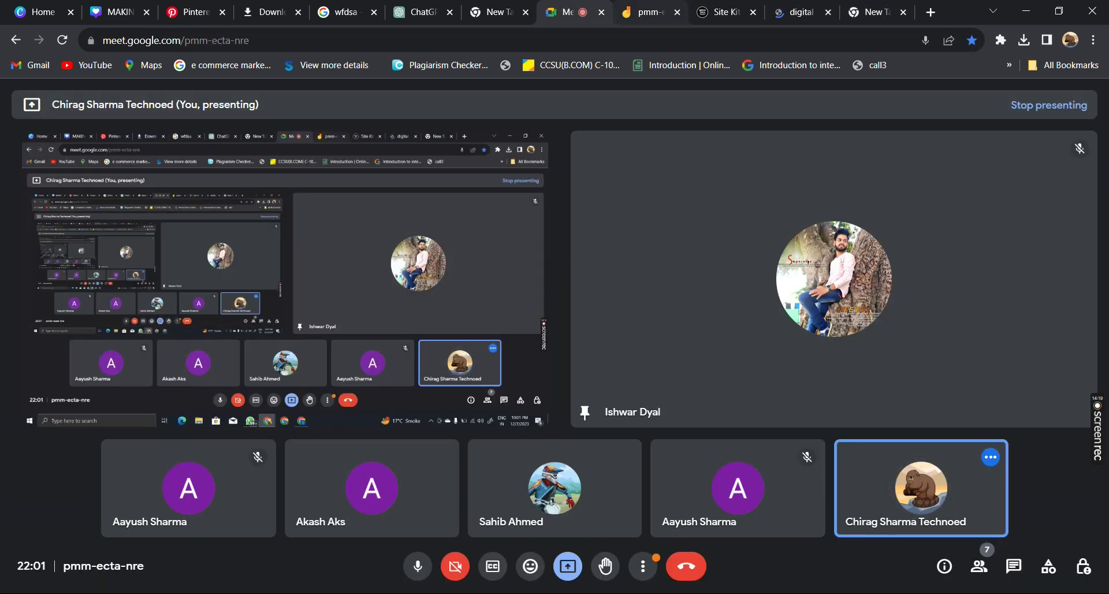
key("ctrl+9")
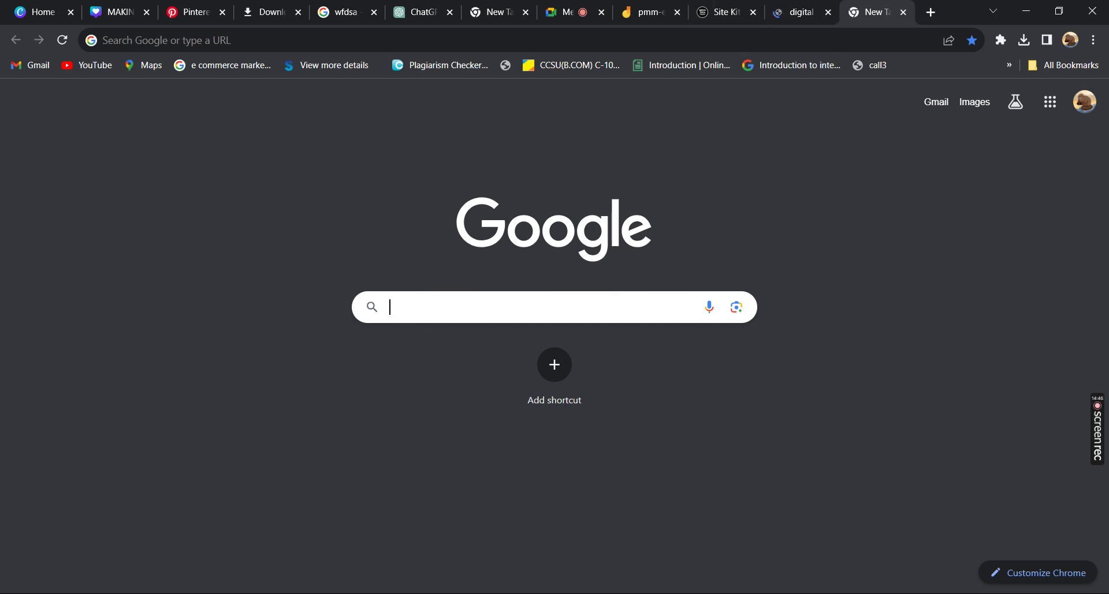
Step: Return to the Jamboard and sketch a browser window with a header line below "Database", labelled "chrome" with an arrow
left_click(650, 12)
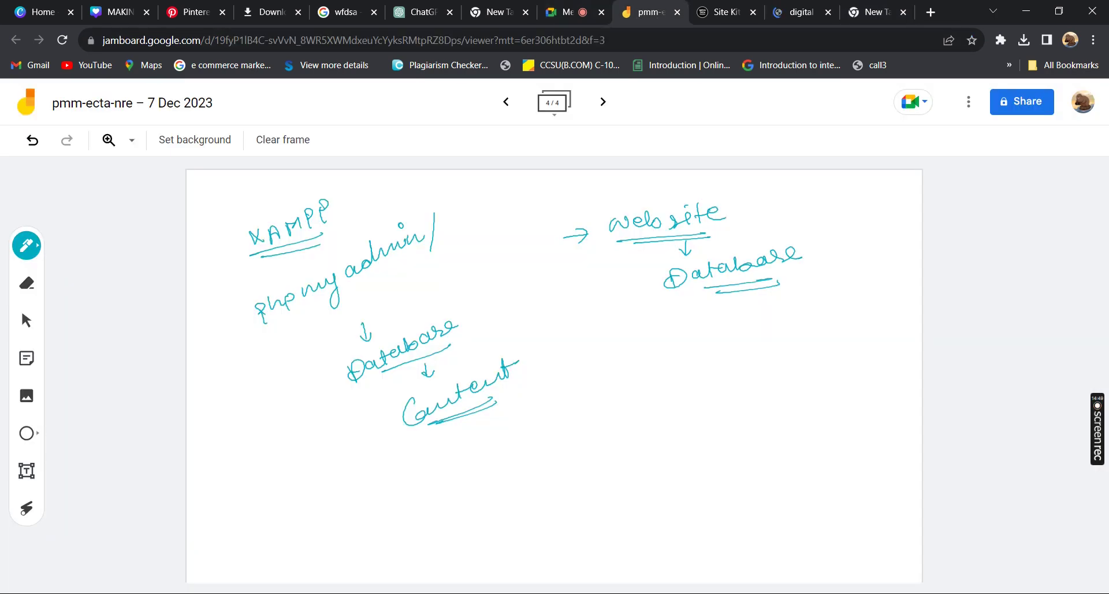
left_click_drag(600, 326, 686, 322)
left_click_drag(595, 329, 587, 449)
left_click_drag(817, 332, 601, 443)
left_click_drag(685, 321, 830, 338)
left_click_drag(603, 345, 856, 353)
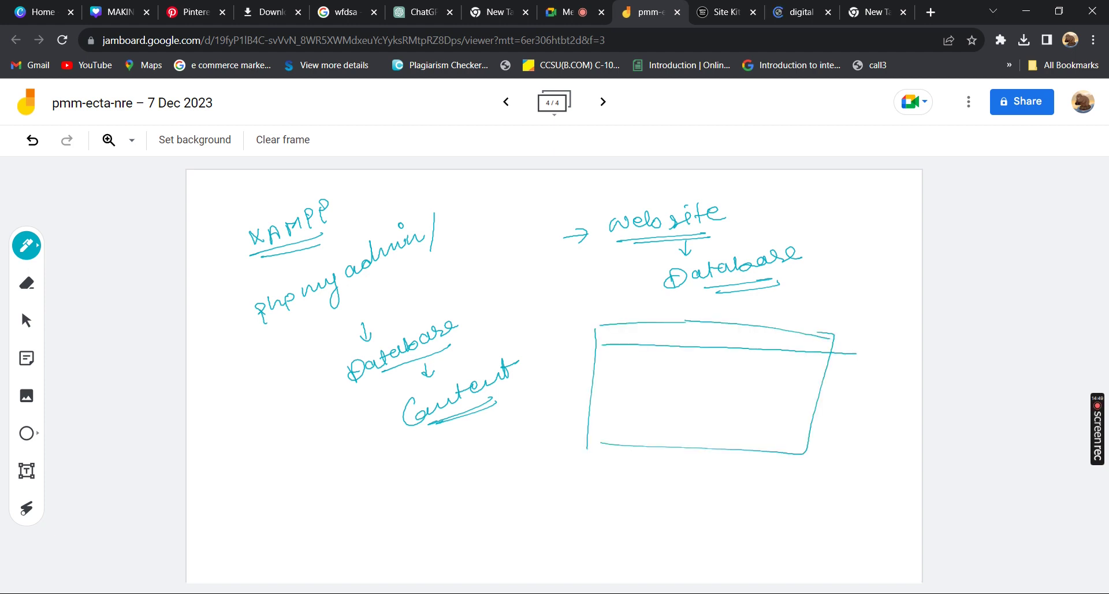
left_click_drag(808, 338, 842, 319)
left_click_drag(835, 315, 842, 319)
left_click_drag(866, 297, 921, 280)
Step: Draw a search bar inside the sketched browser window, with one arrow down to a circled "G" and another pointing sideways
left_click_drag(651, 378, 651, 389)
left_click_drag(655, 375, 706, 375)
left_click_drag(665, 385, 752, 394)
left_click_drag(718, 391, 718, 407)
left_click_drag(699, 419, 791, 387)
left_click_drag(782, 381, 784, 392)
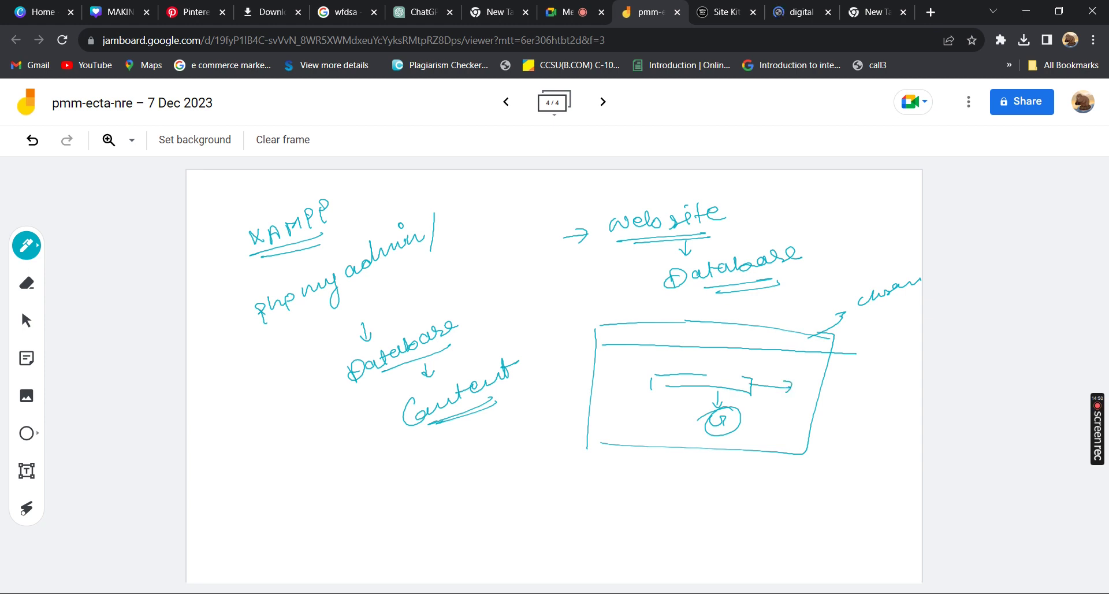
Step: Tick the "phpmyadmin" note, circle "Website" and underline the "Database" below it again
left_click_drag(430, 263, 461, 256)
left_click_drag(692, 184, 641, 187)
left_click_drag(693, 291, 785, 284)
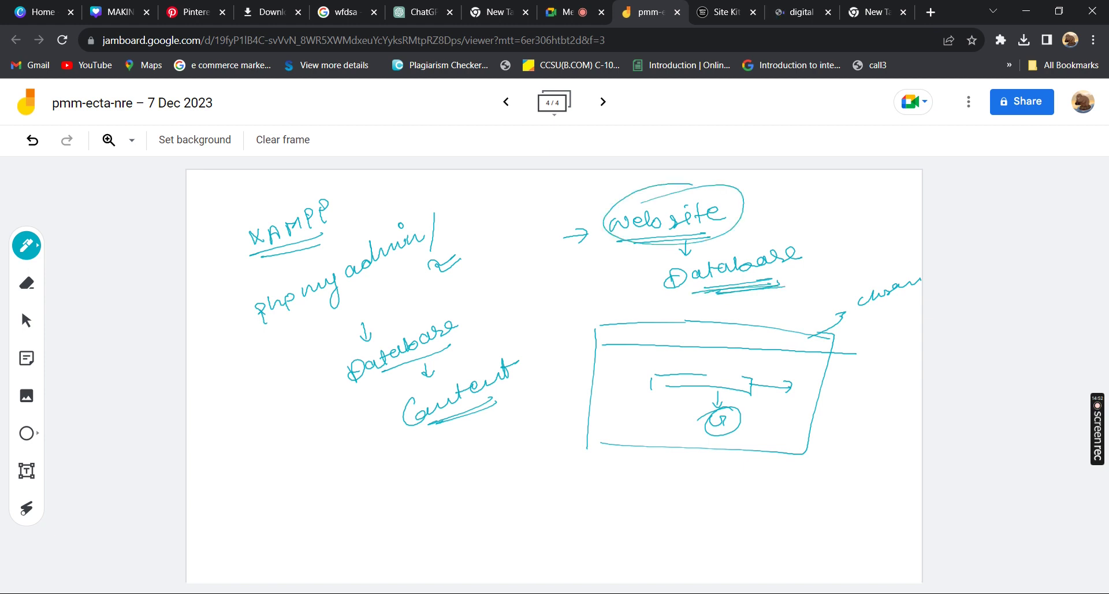
Step: Extend the search bar's arrow out of the browser window and write an underlined "Index" at its end
left_click_drag(777, 386, 823, 387)
left_click_drag(845, 382, 854, 394)
mouse_move(857, 386)
left_mouse_down()
mouse_move(902, 390)
mouse_move(893, 409)
left_mouse_up()
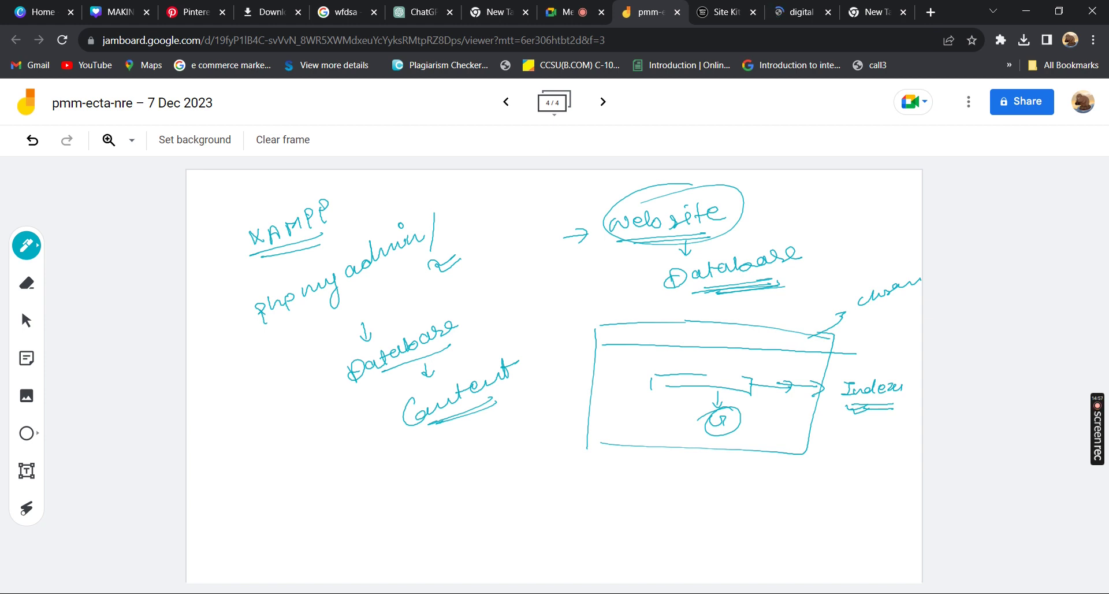
Step: Circle "chrome" and "Index", and add an arrow from the window's header up to the note "Index Non Ind"
left_click_drag(642, 337, 645, 308)
left_click_drag(901, 263, 884, 264)
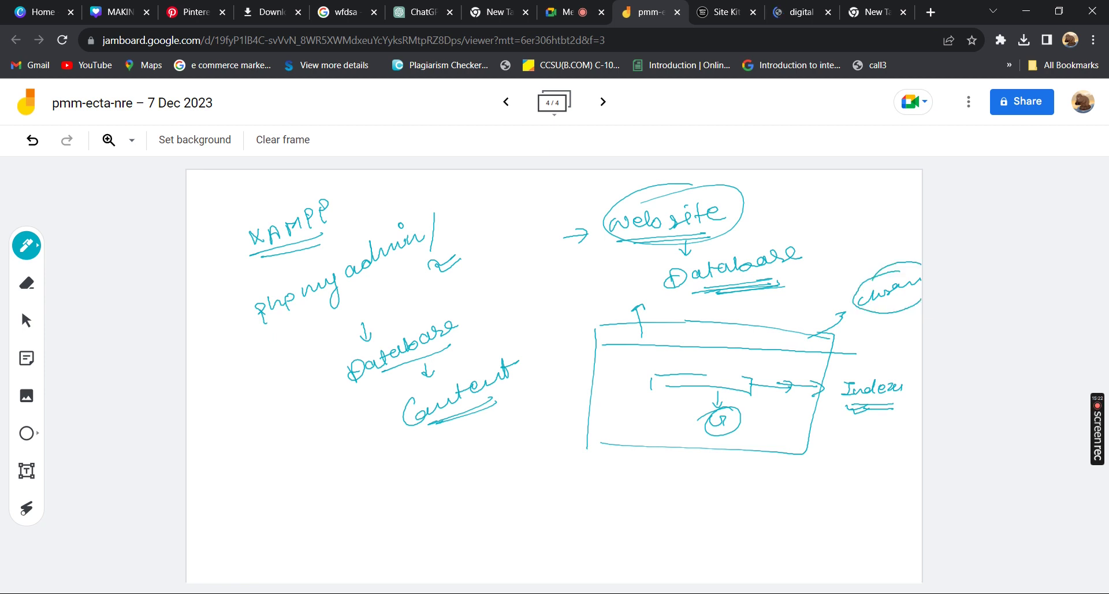
mouse_move(616, 330)
left_mouse_down()
mouse_move(589, 342)
mouse_move(642, 305)
left_mouse_up()
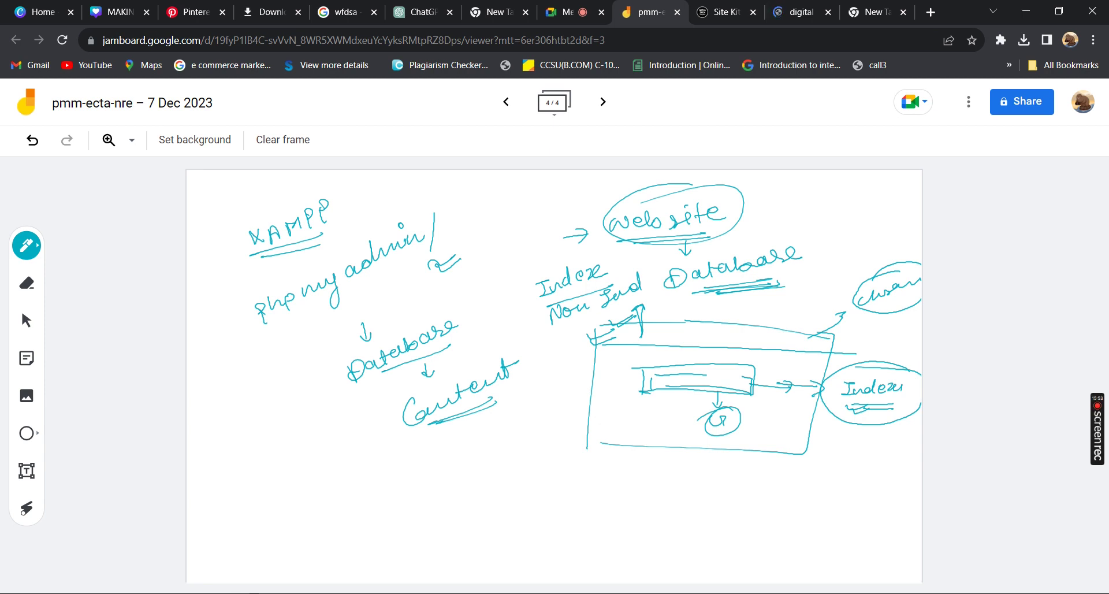
Step: Add a blank fifth frame to the Jamboard and select the pen for writing
key("e")
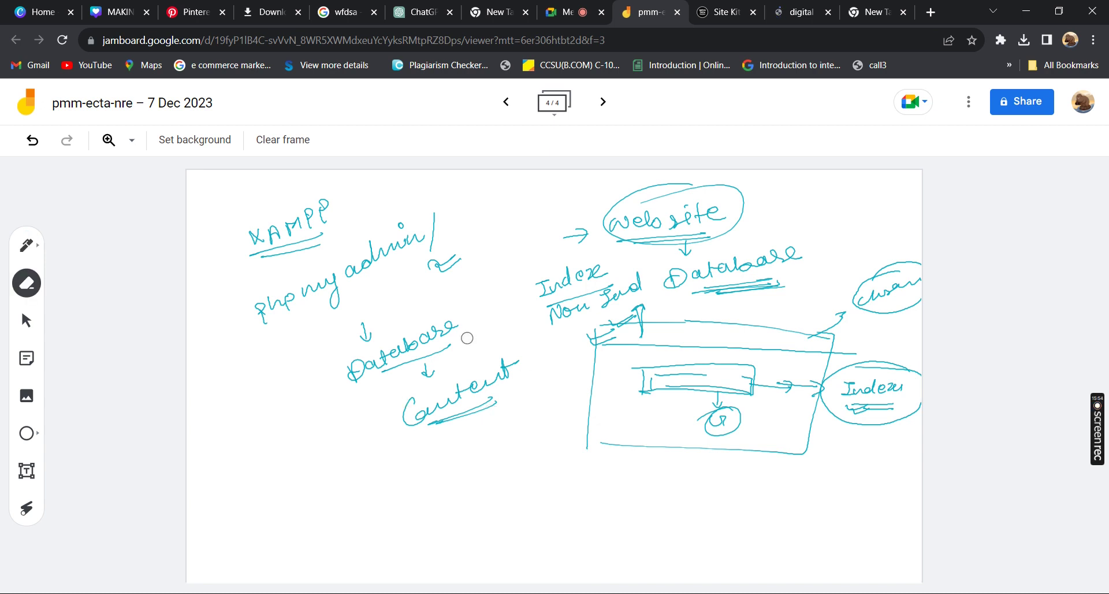
left_click(602, 102)
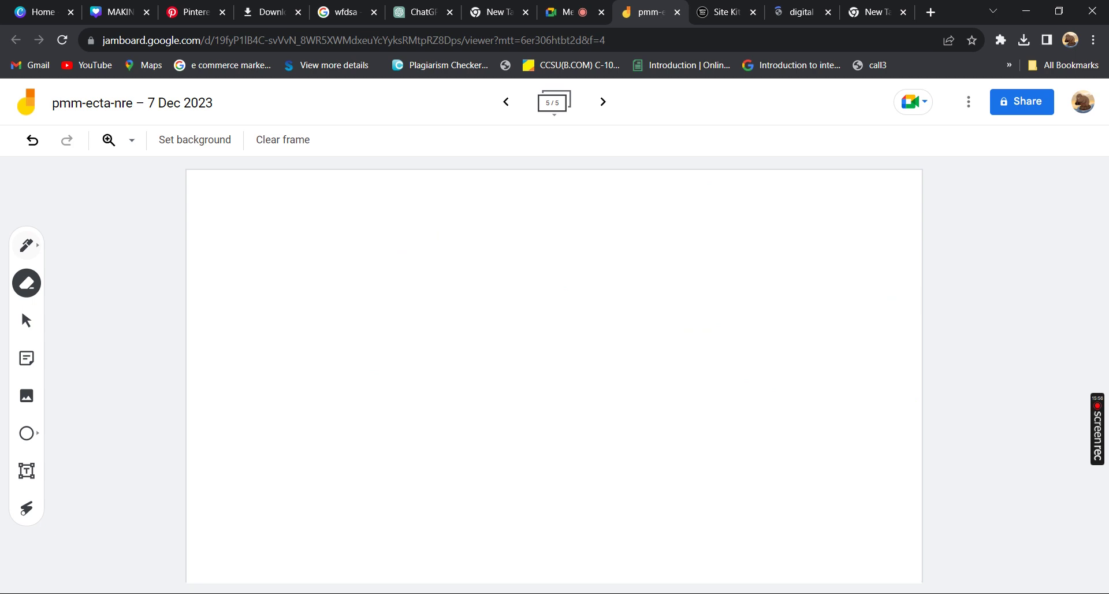
left_click(26, 244)
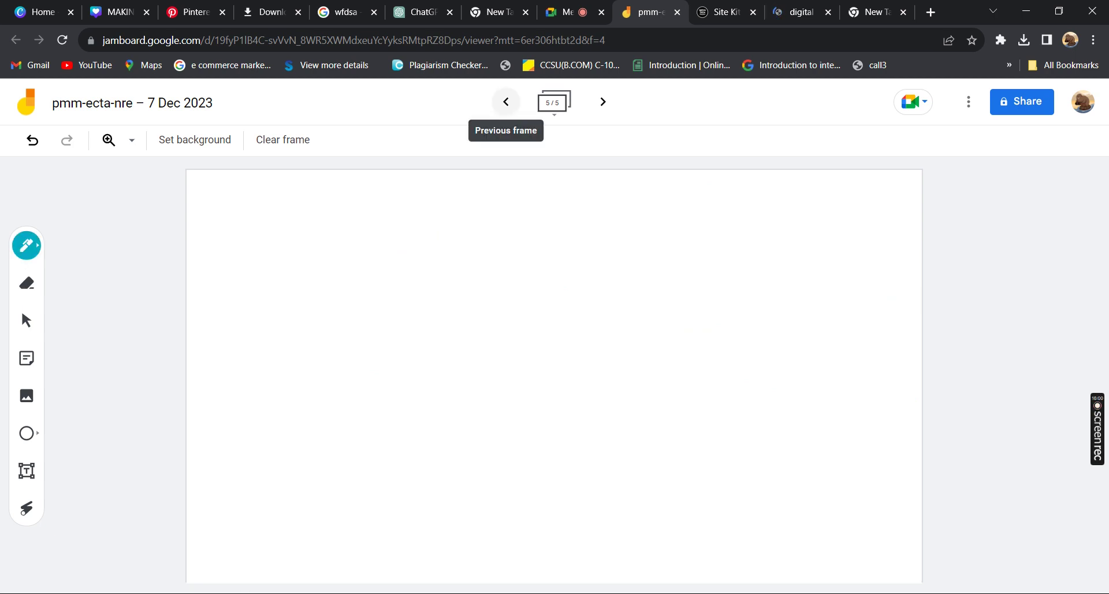
Step: Go back to the fourth frame, write an underlined "growtech.com" below "Content", and circle and tick it
left_click(505, 102)
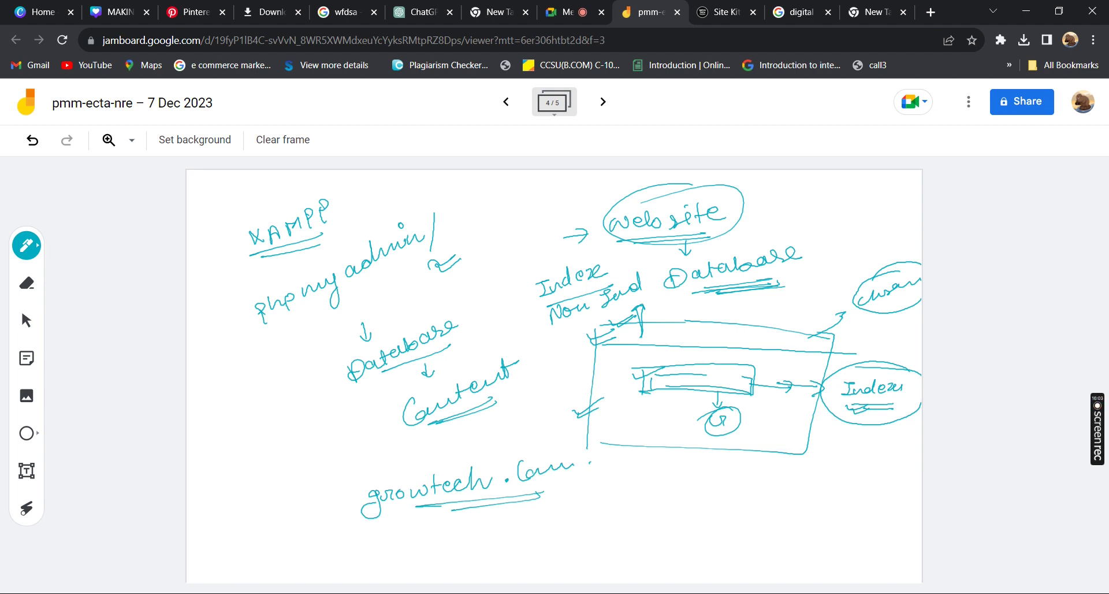
left_click_drag(442, 451, 569, 462)
left_click_drag(504, 444, 541, 438)
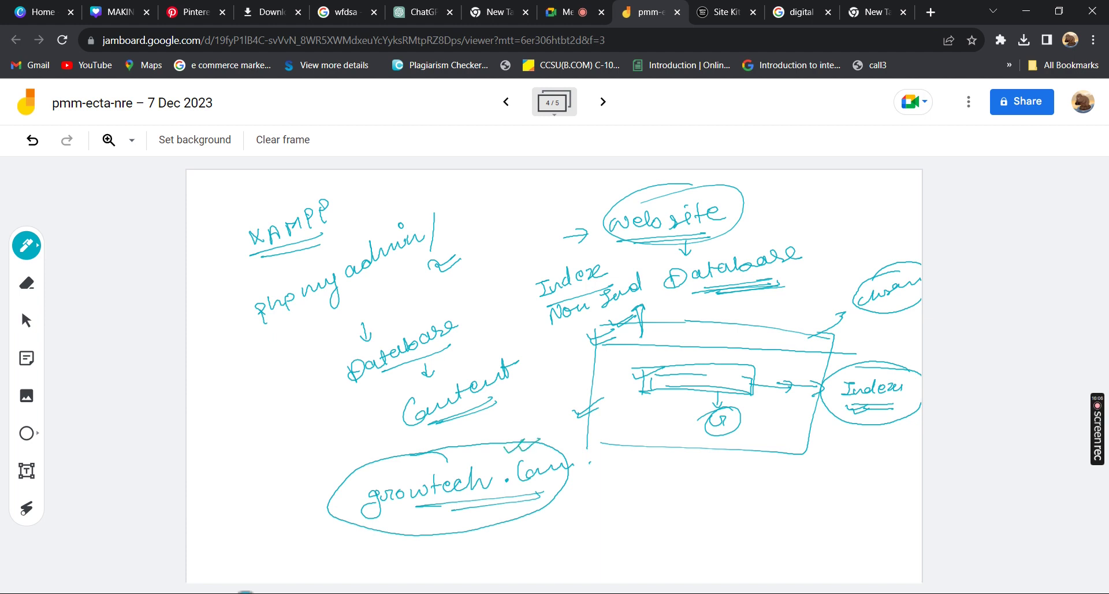
Step: Sketch a results page box with short text lines and a tick below the browser window, with an arrow to underlined "SERP"
left_click_drag(741, 385, 765, 387)
left_click_drag(658, 479, 634, 524)
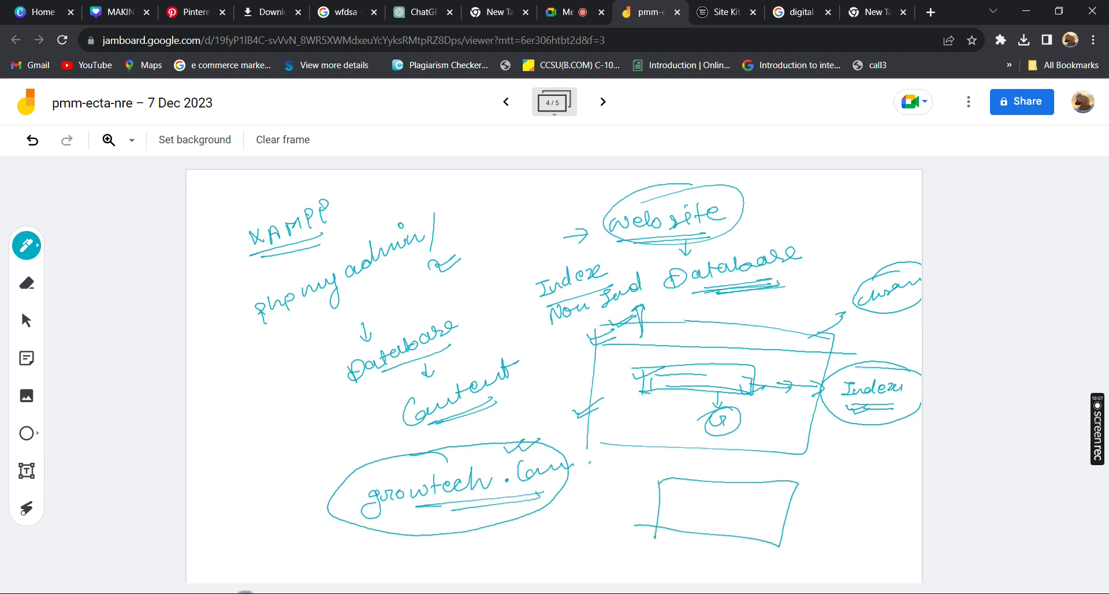
left_click_drag(691, 496, 704, 497)
left_click_drag(677, 505, 709, 505)
left_click_drag(720, 499, 758, 499)
left_click(762, 499)
left_click(722, 505)
left_click_drag(745, 509, 755, 509)
left_click_drag(651, 501, 678, 495)
left_click_drag(640, 522, 635, 525)
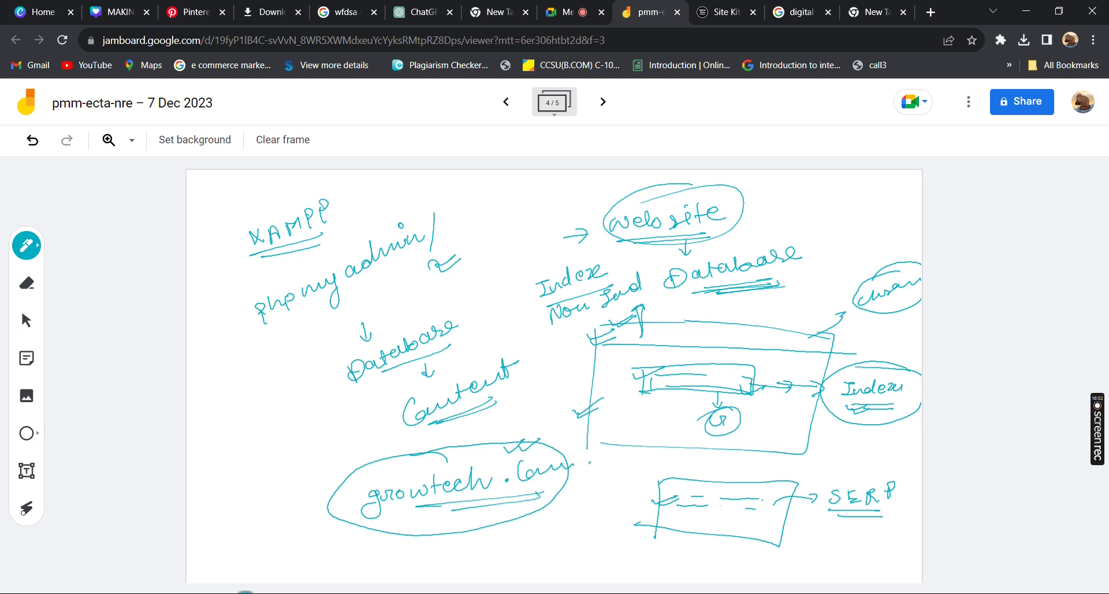
Step: Retrace the outlines of the search bar and the SERP box, and add emphasis ticks to the notes
mouse_move(642, 371)
left_mouse_down()
mouse_move(639, 394)
mouse_move(739, 367)
left_mouse_up()
left_click_drag(631, 392, 751, 393)
left_click_drag(629, 375, 672, 365)
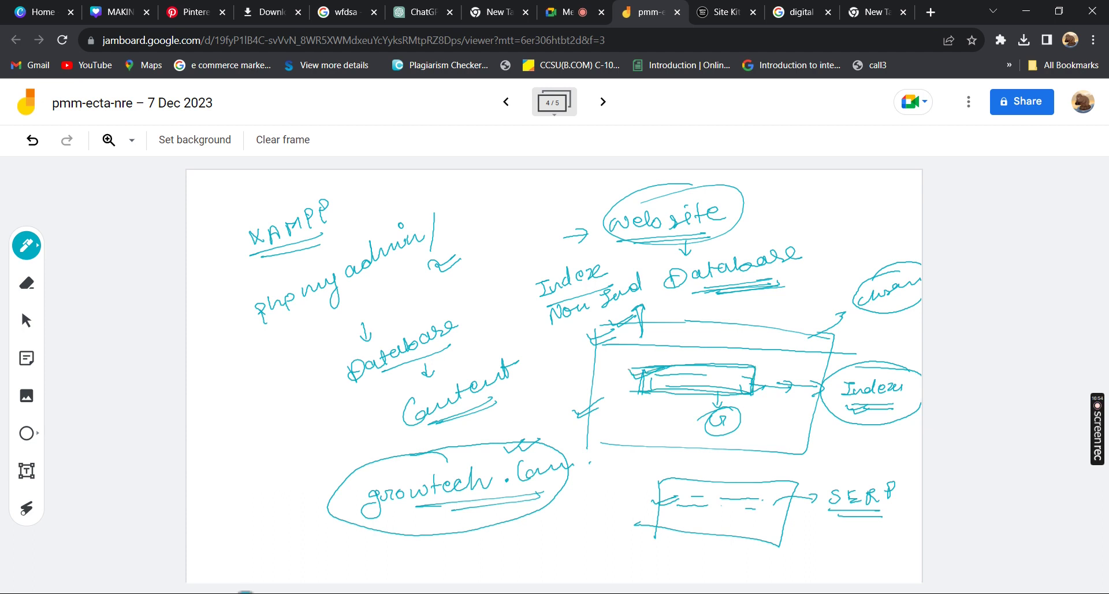
mouse_move(657, 478)
left_mouse_down()
mouse_move(803, 480)
mouse_move(640, 524)
left_mouse_up()
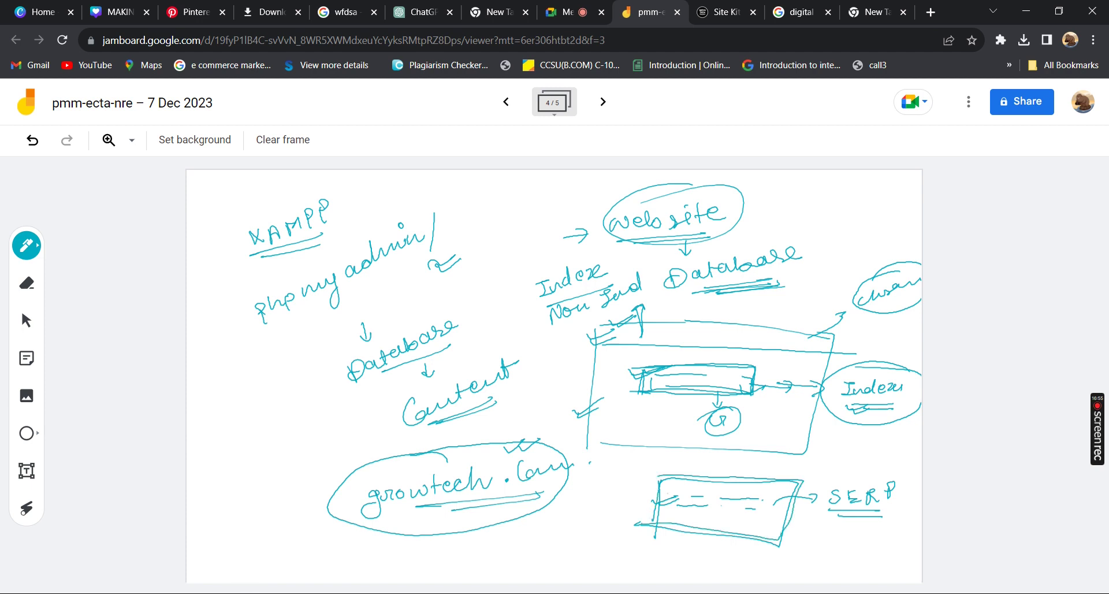
left_click_drag(667, 494, 695, 487)
left_click_drag(552, 499, 592, 484)
Step: Search Google for "grow th" in the empty browser tab
left_click(872, 12)
left_click(110, 40)
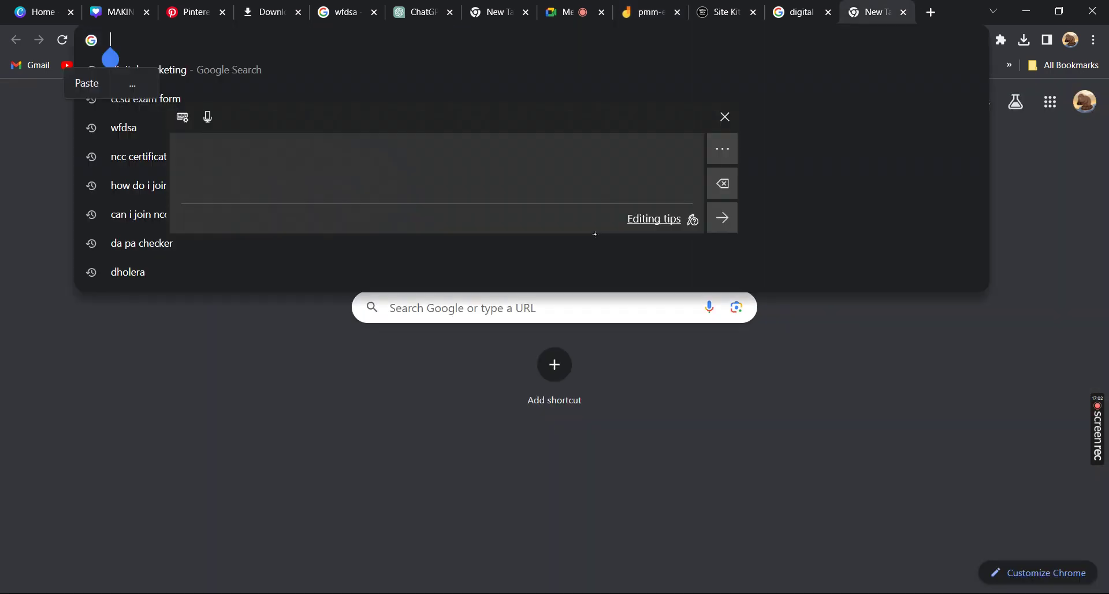
left_click(520, 308)
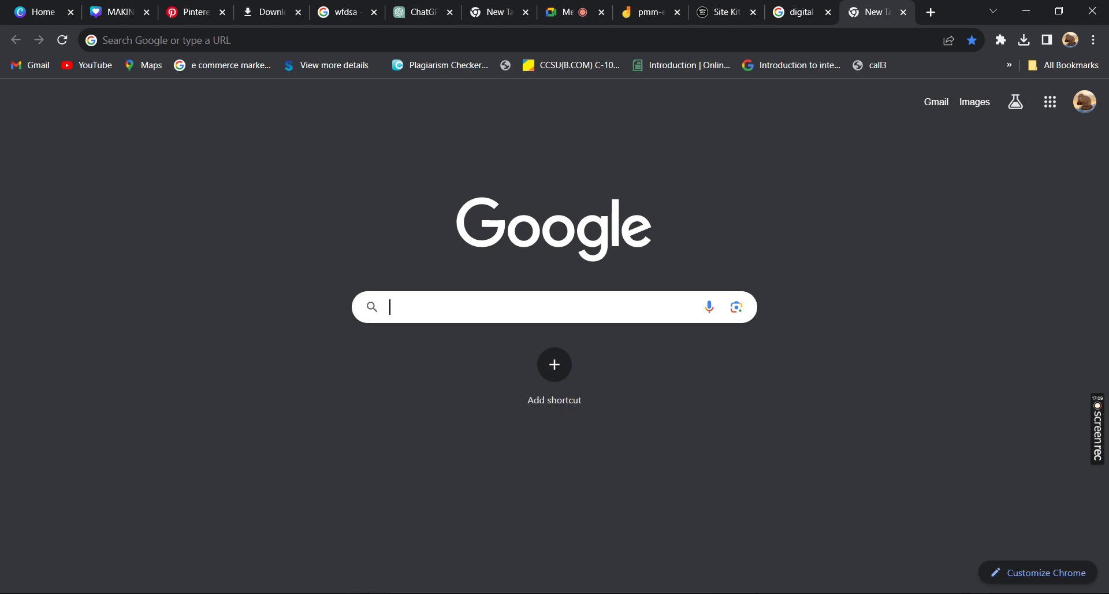
type("grow")
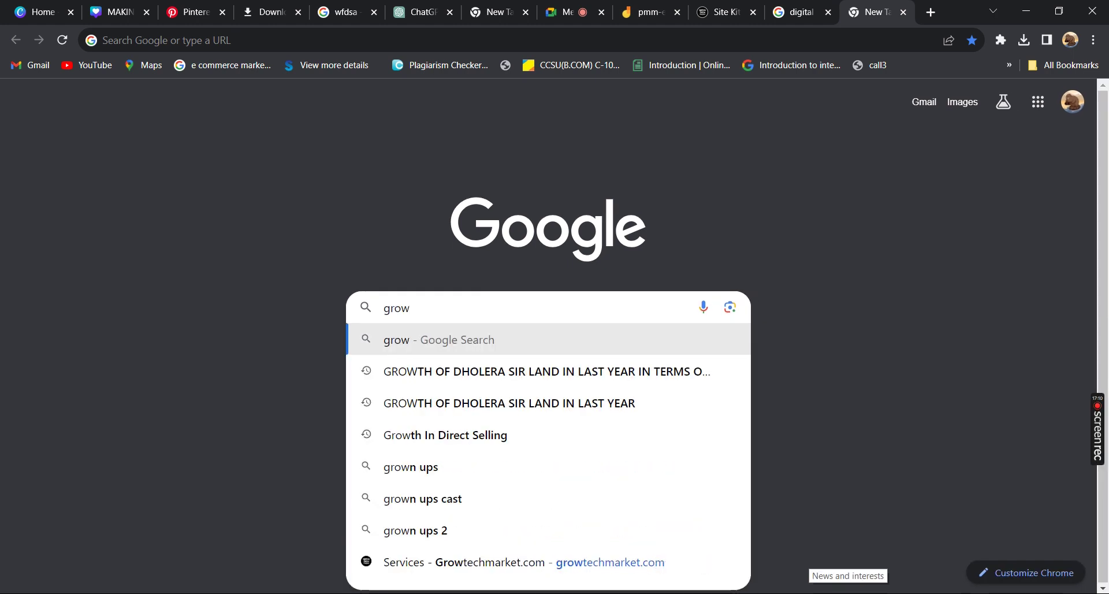
type(" th")
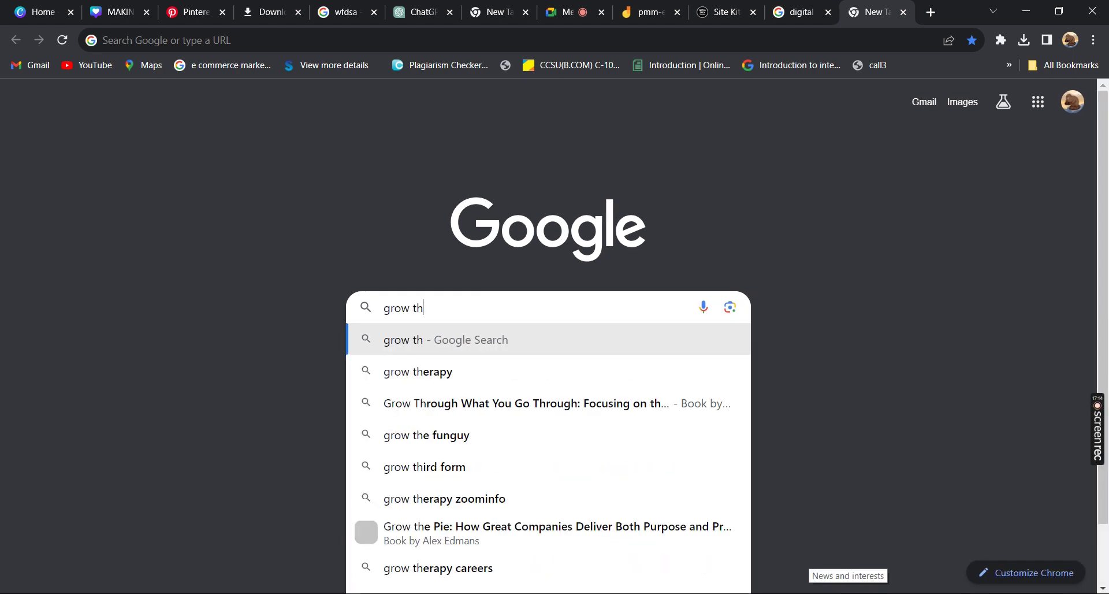
key("Return")
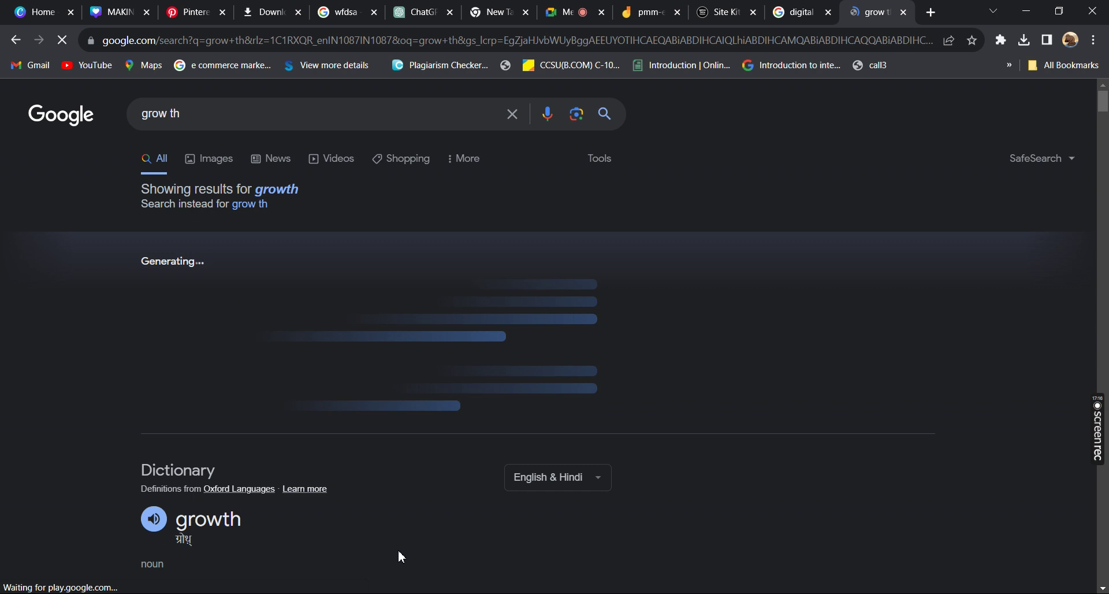
Step: Change the Google search to "grow th markt" and look through the results page
key("slash")
key("BackSpace")
type("h ")
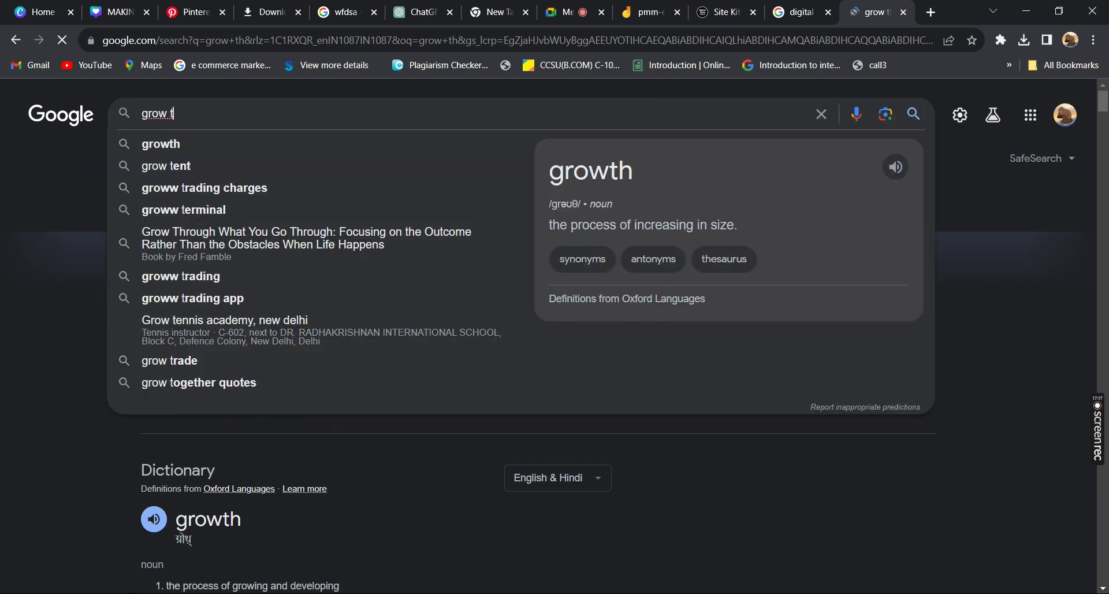
type("mar")
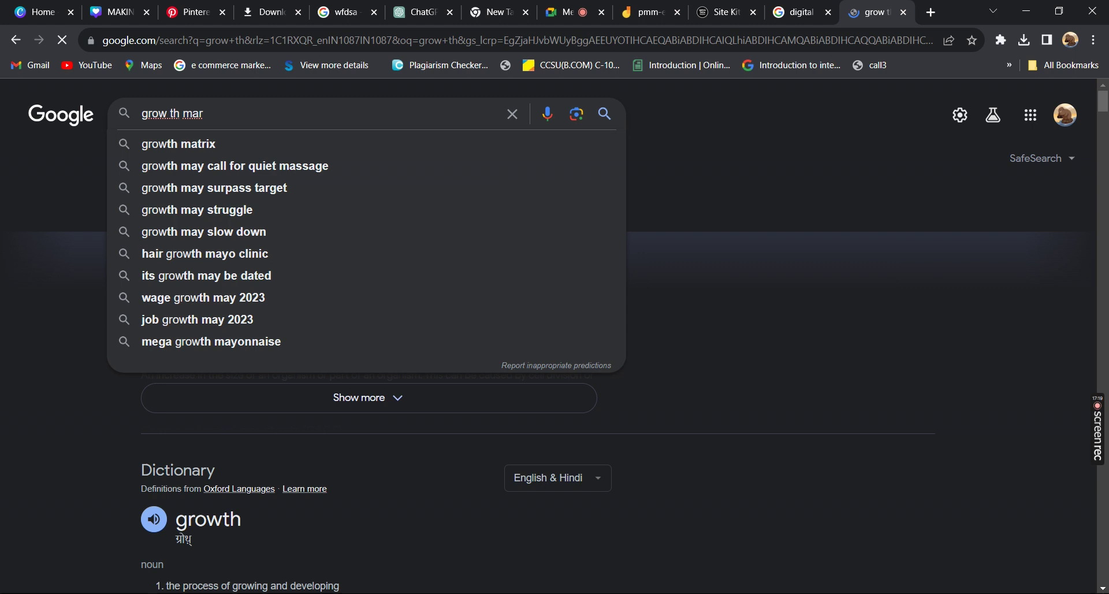
type("kt")
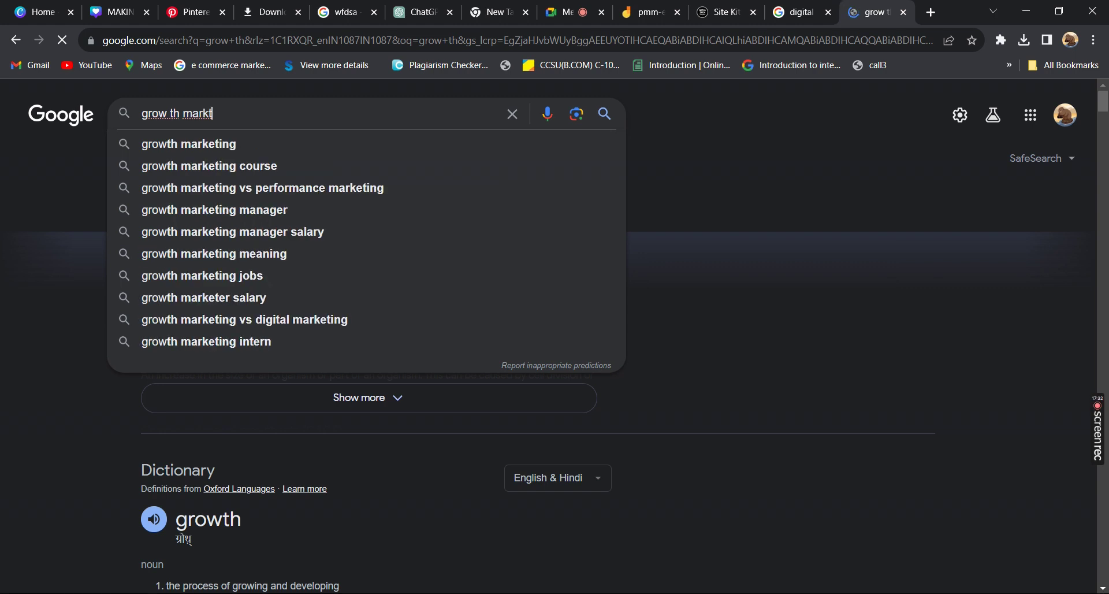
key("Return")
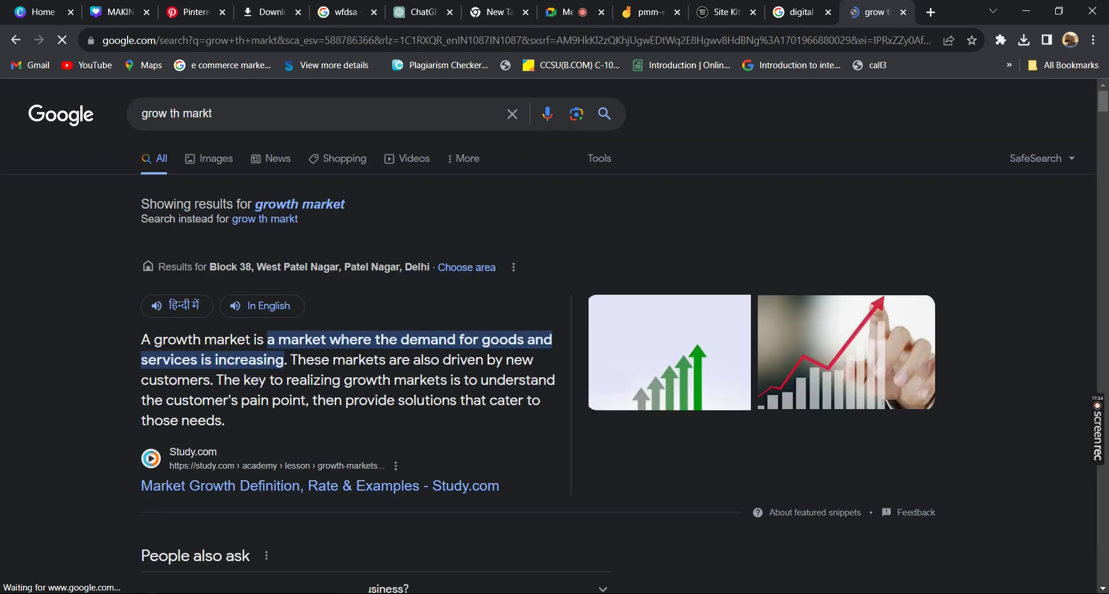
scroll(538, 348, "down", 5)
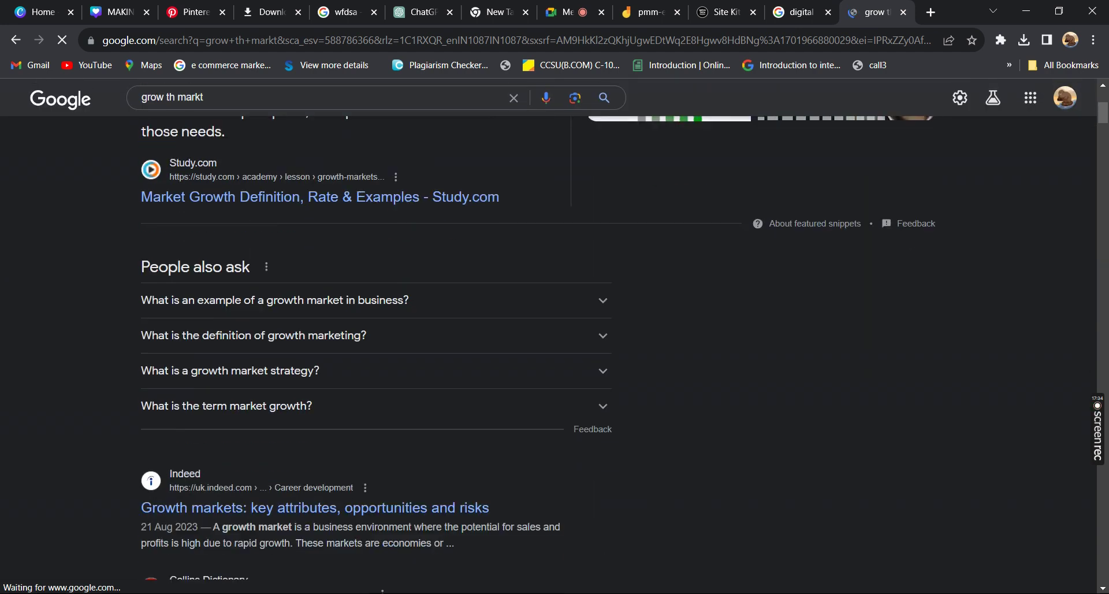
Step: Replace the Google query with "grow tech market" and run the search
scroll(376, 355, "down", 3)
scroll(358, 355, "down", 5)
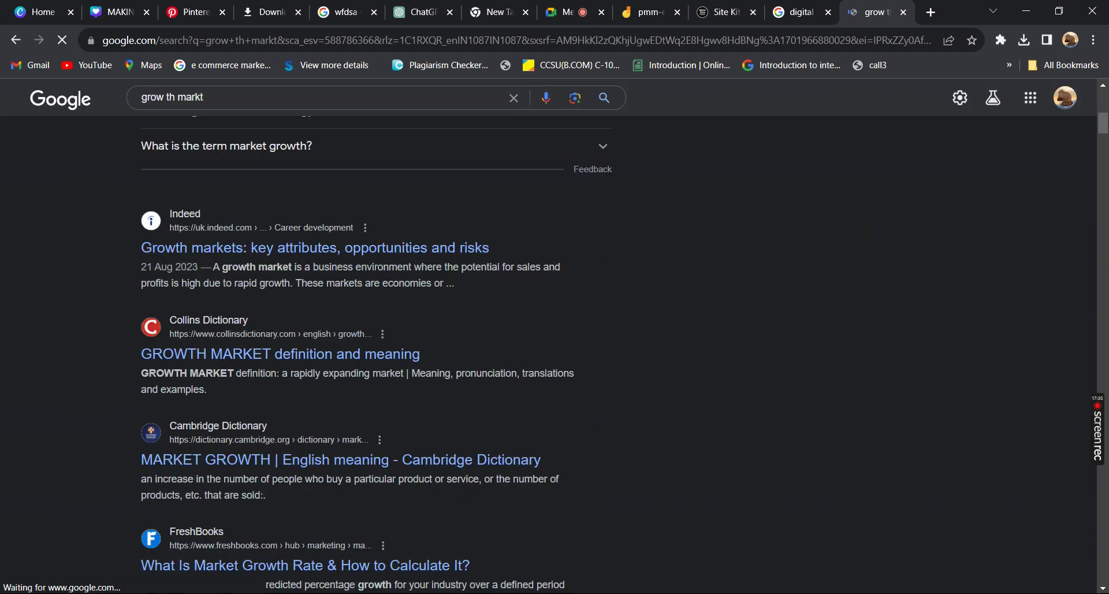
scroll(549, 335, "up", 15)
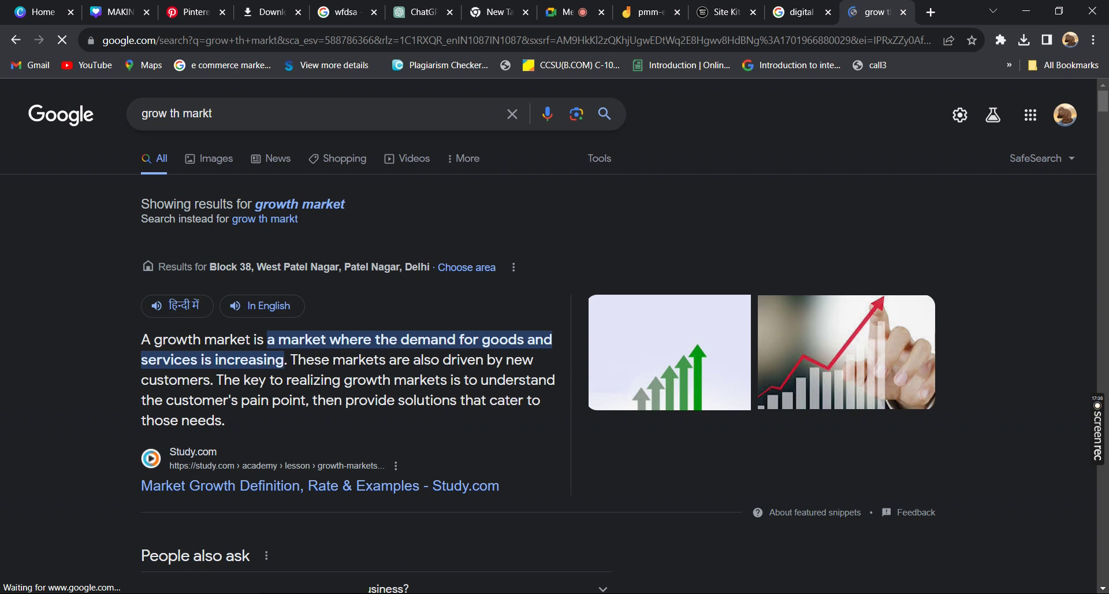
left_click(212, 113)
type("a")
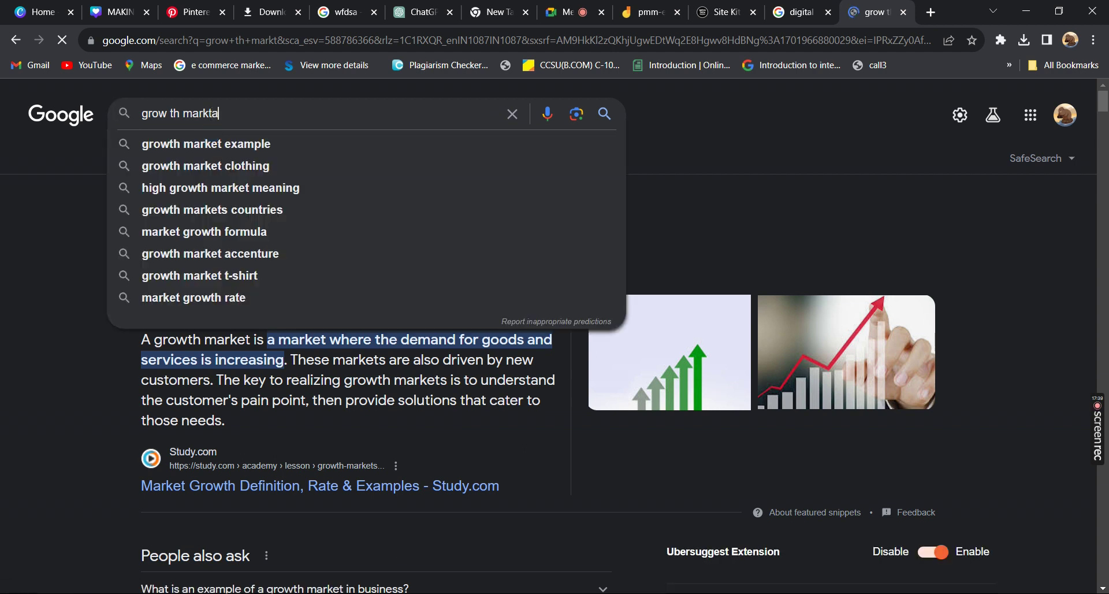
key("BackSpace")
key("BackSpace")
key("BackSpace")
key("BackSpace")
key("BackSpace")
key("BackSpace")
key("BackSpace")
key("BackSpace")
key("BackSpace")
key("BackSpace")
key("BackSpace")
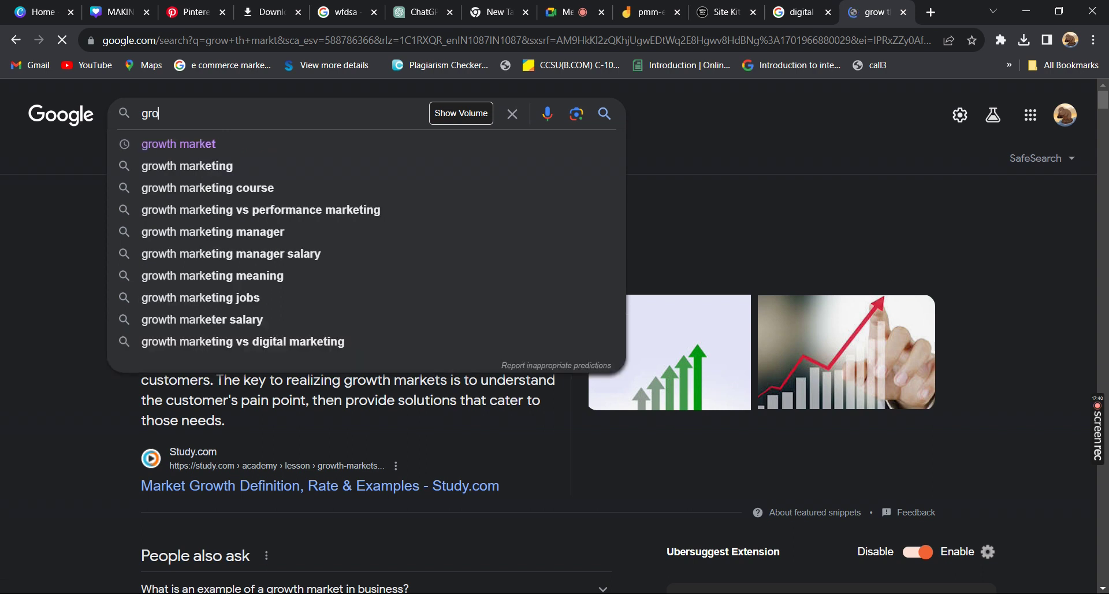
type("w th")
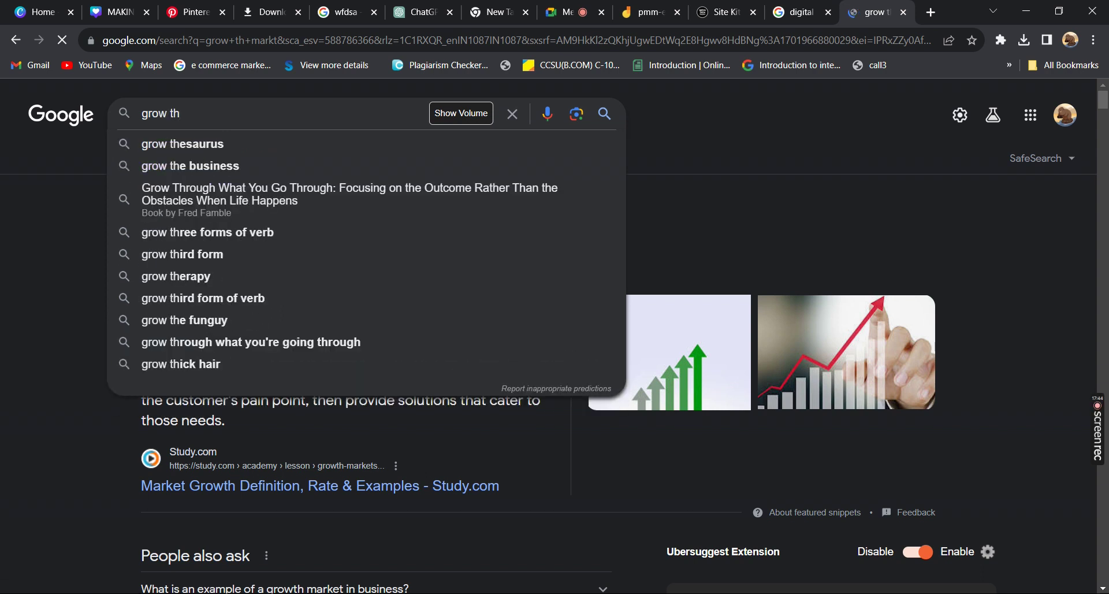
key("BackSpace")
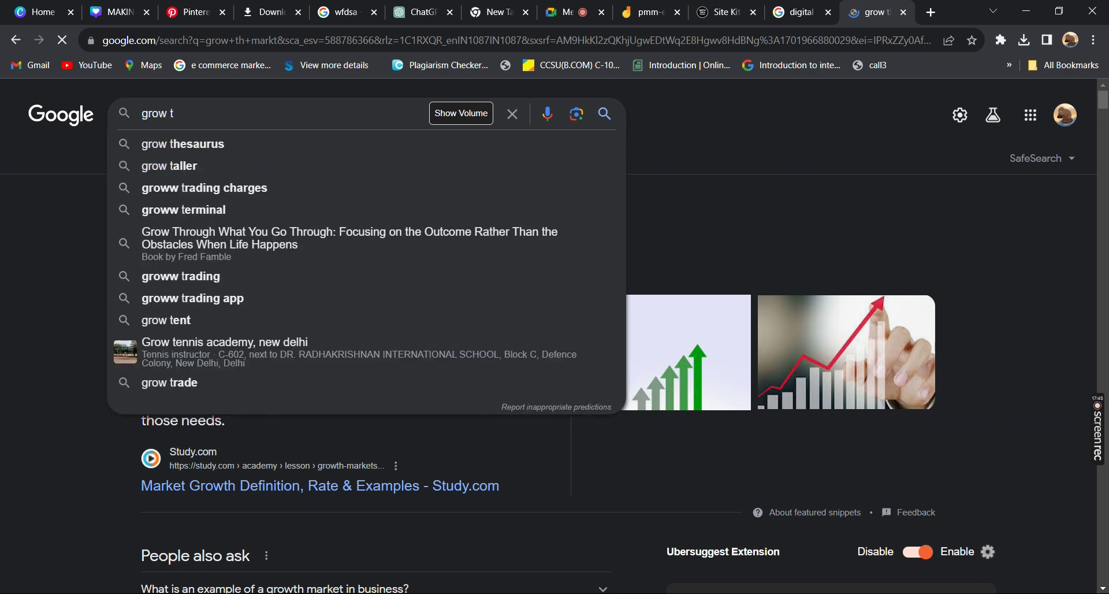
type("ech ")
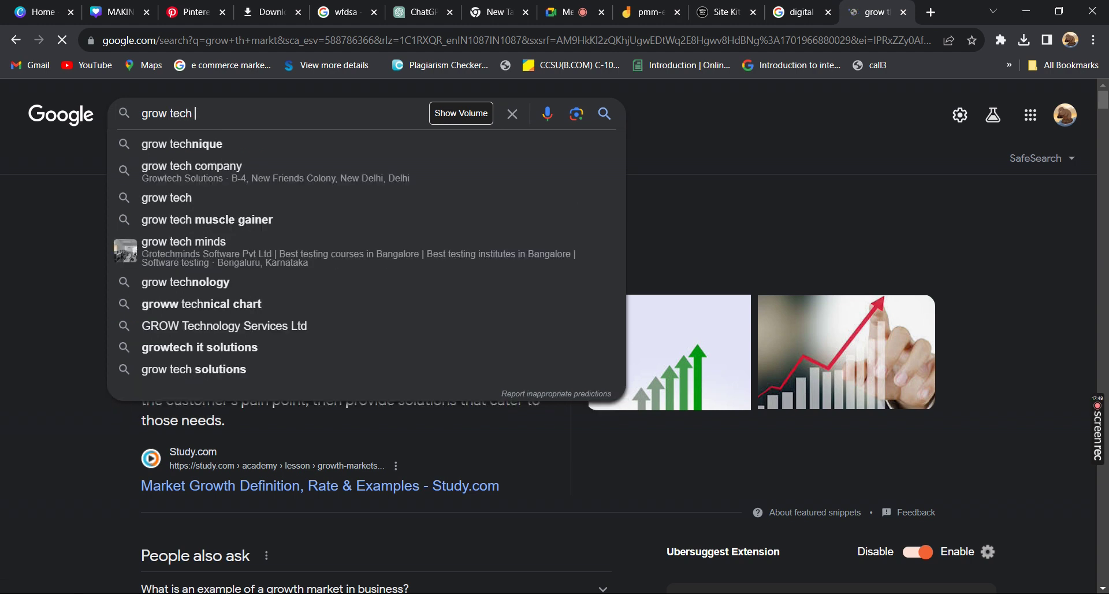
type("marke")
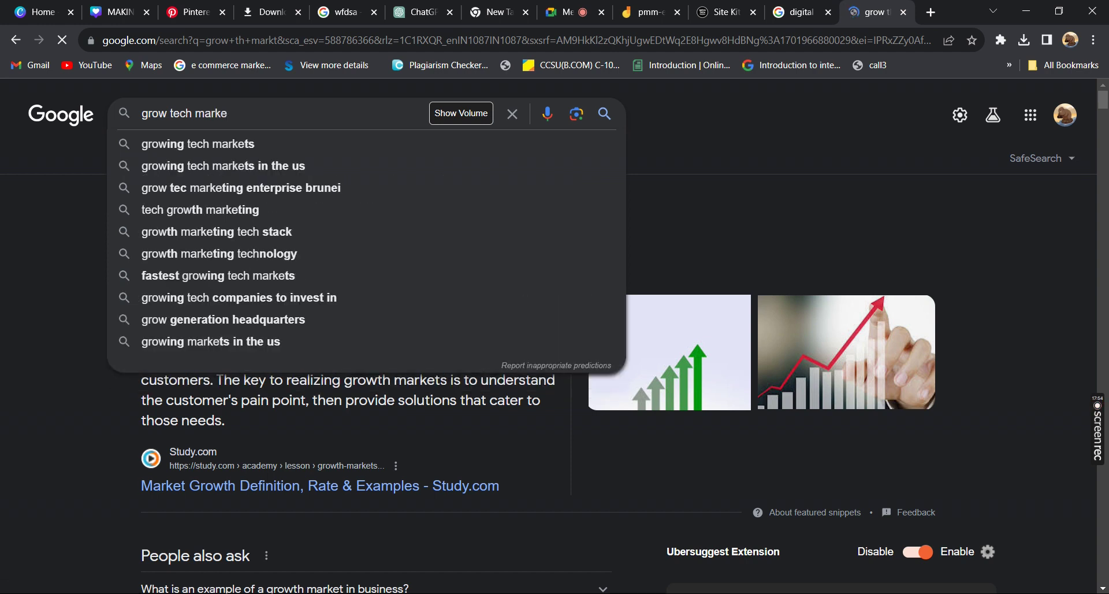
type("y")
key("BackSpace")
type("y")
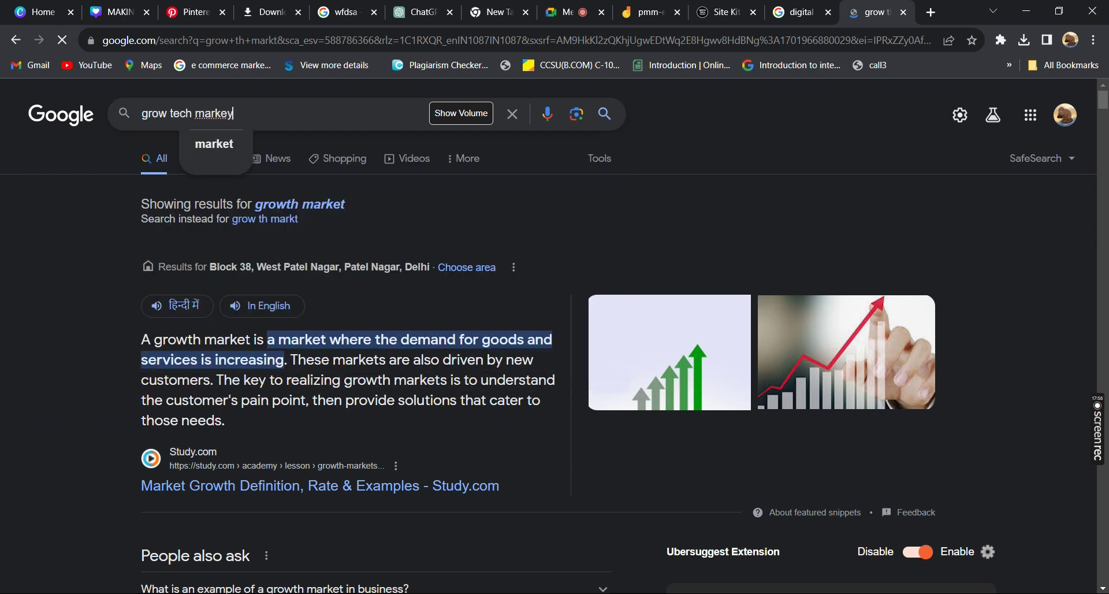
key("BackSpace")
type("t")
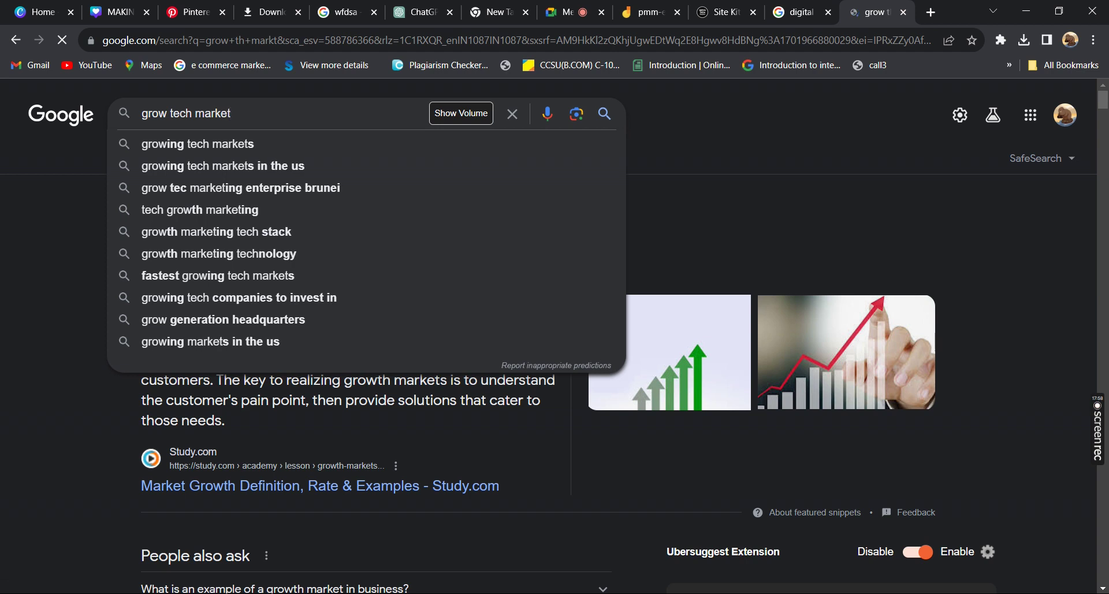
key("Return")
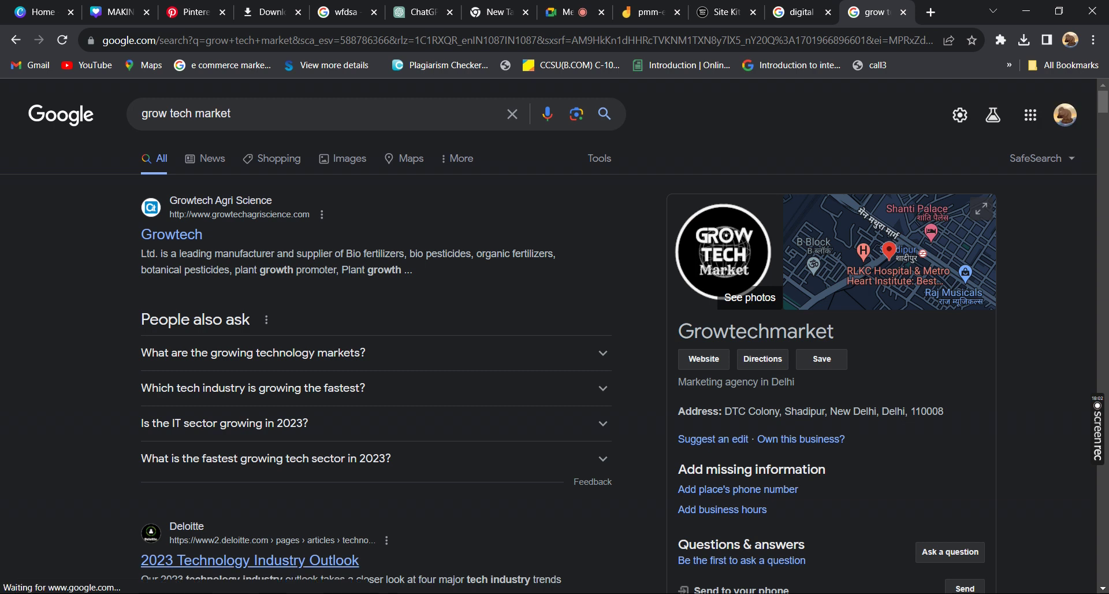
Step: Look through the "grow tech market" results, including the organic listings and the Growtechmarket business profile
scroll(249, 560, "down", 1)
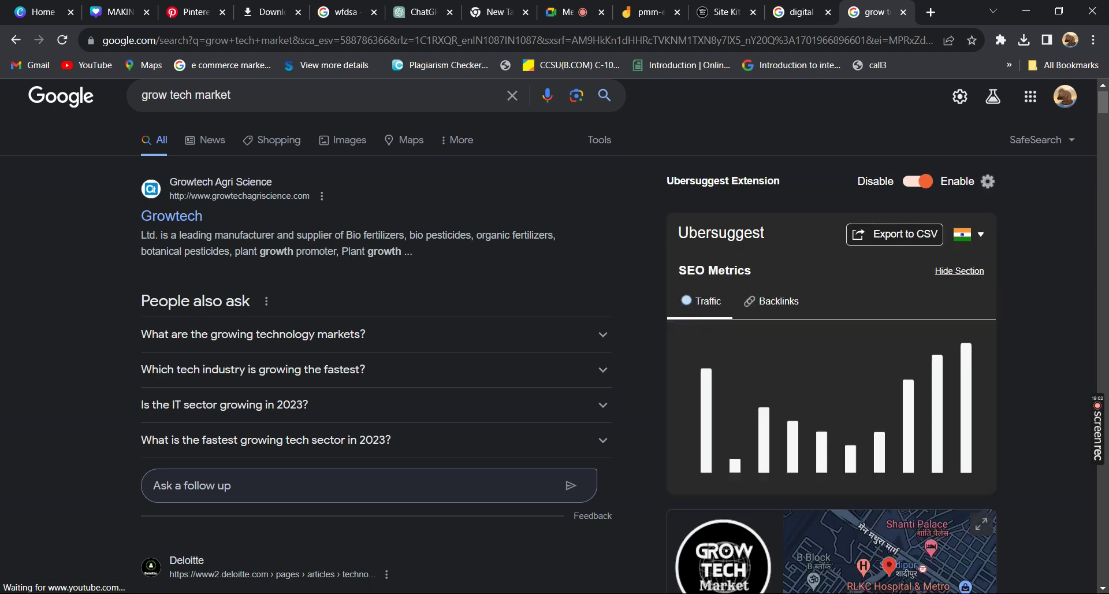
scroll(375, 346, "down", 2)
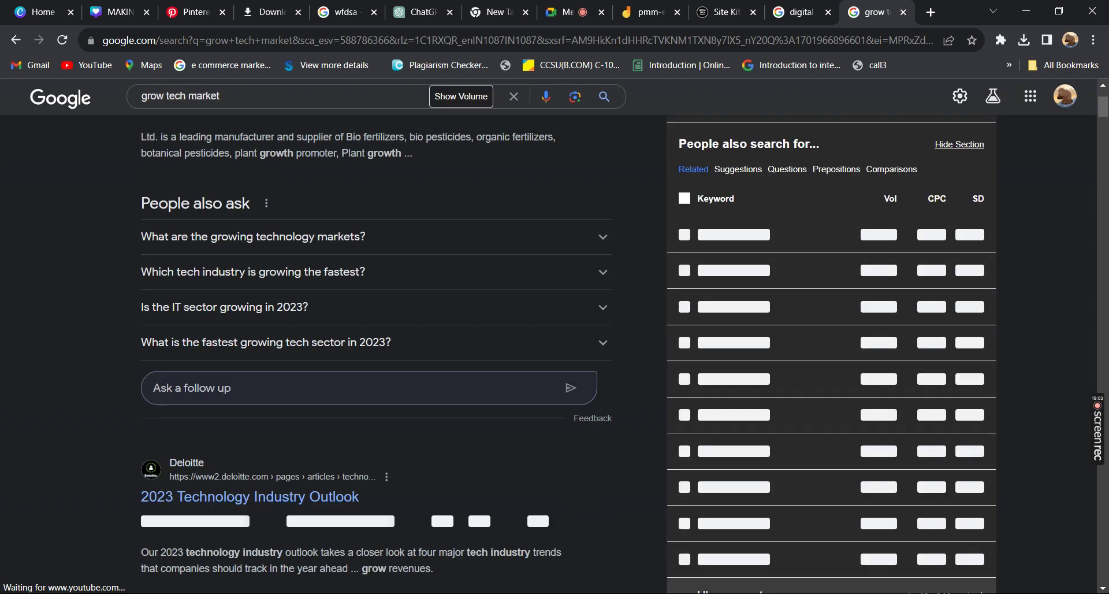
scroll(376, 346, "down", 10)
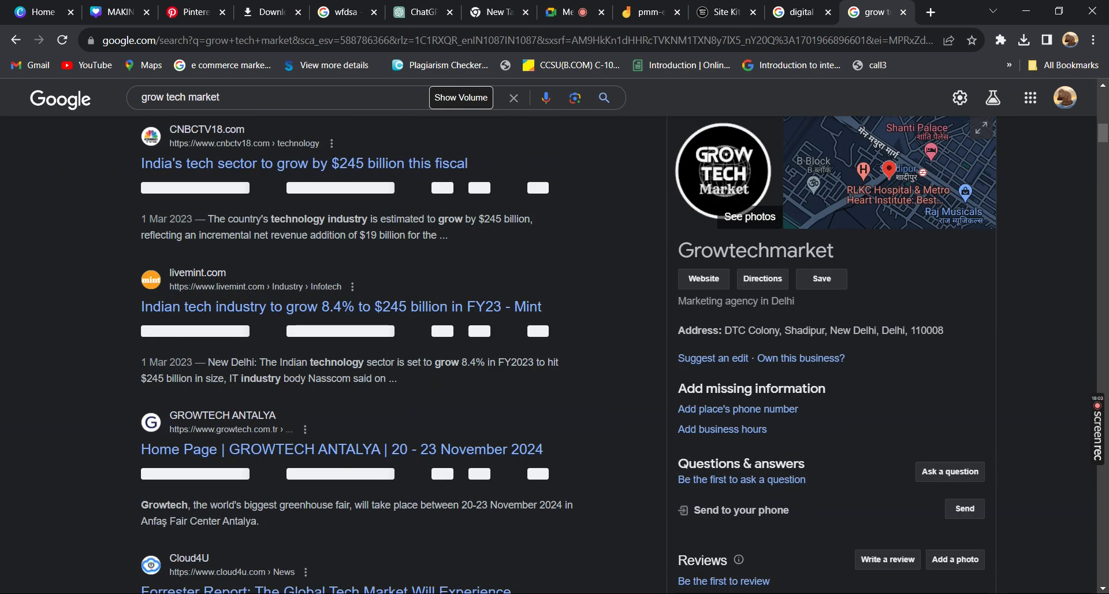
scroll(324, 356, "down", 4)
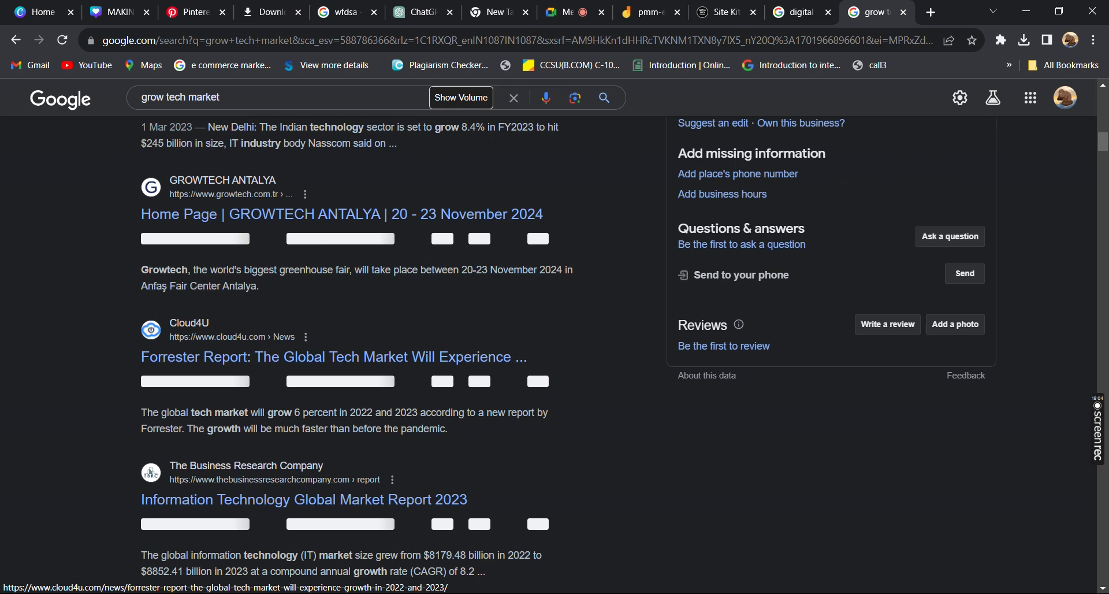
scroll(334, 357, "up", 7)
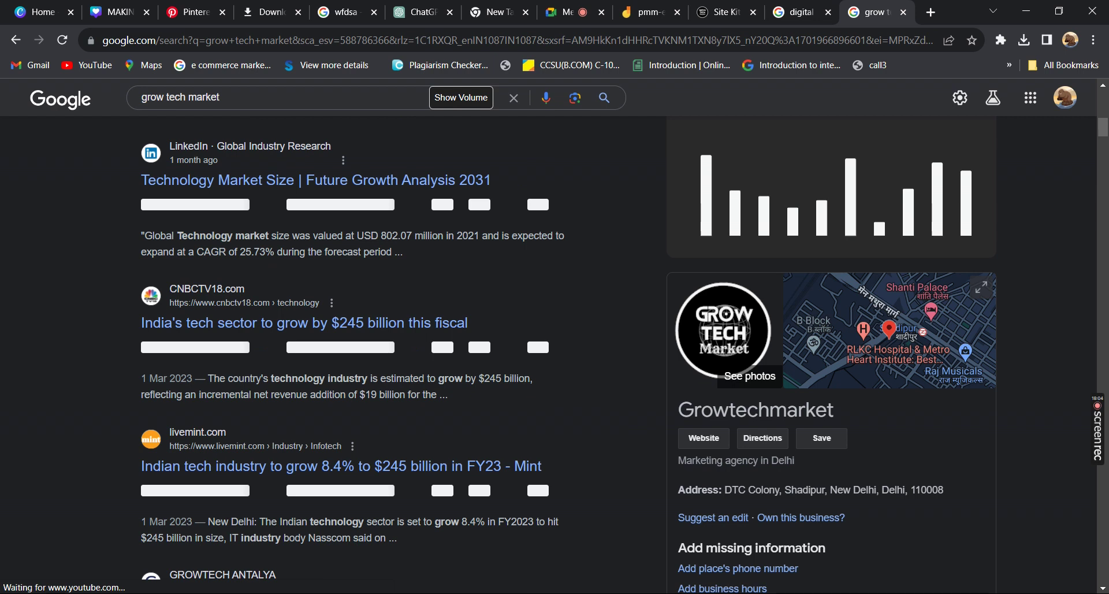
scroll(333, 357, "up", 3)
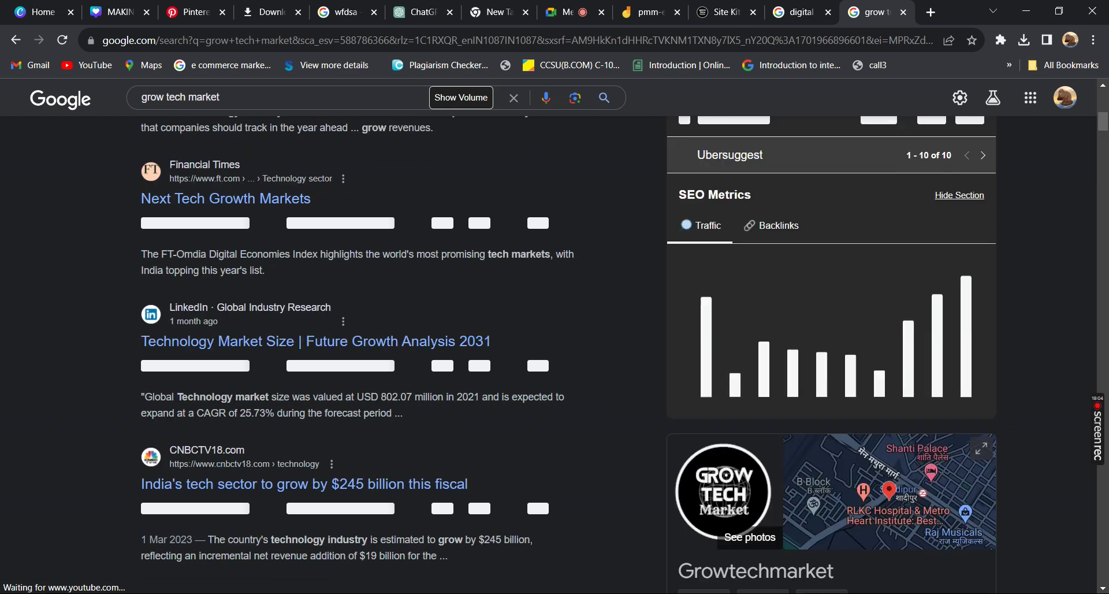
scroll(334, 356, "down", 5)
Step: On the blank fifth Jamboard frame, write webmaster, data grid, Google, crawler, index and indexing checker notes with linking arrows, ticks and a circled "Crawler"
left_click(651, 12)
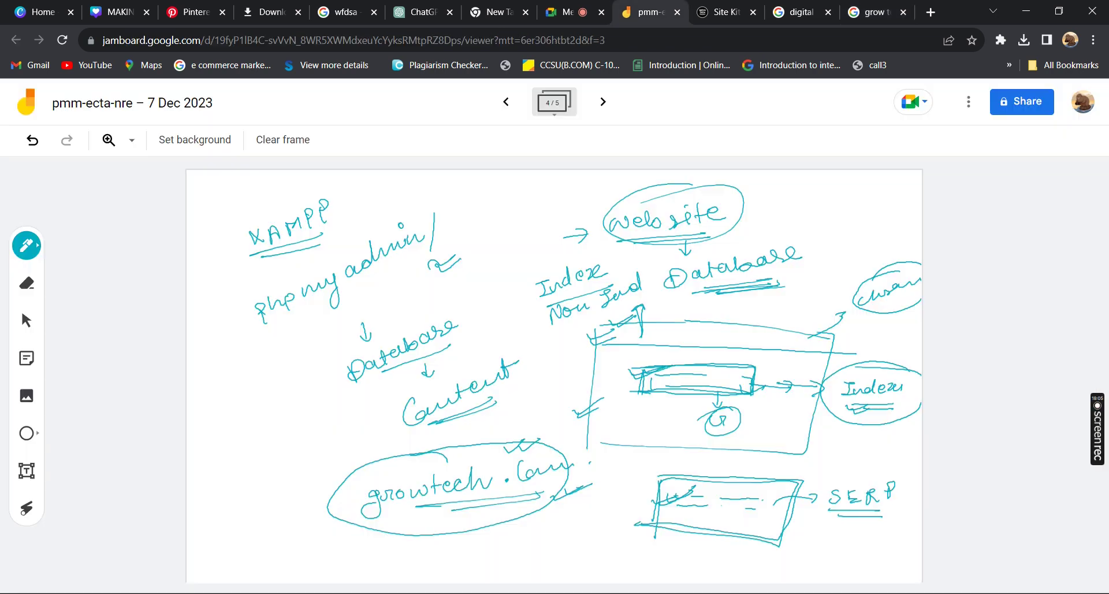
left_click(603, 102)
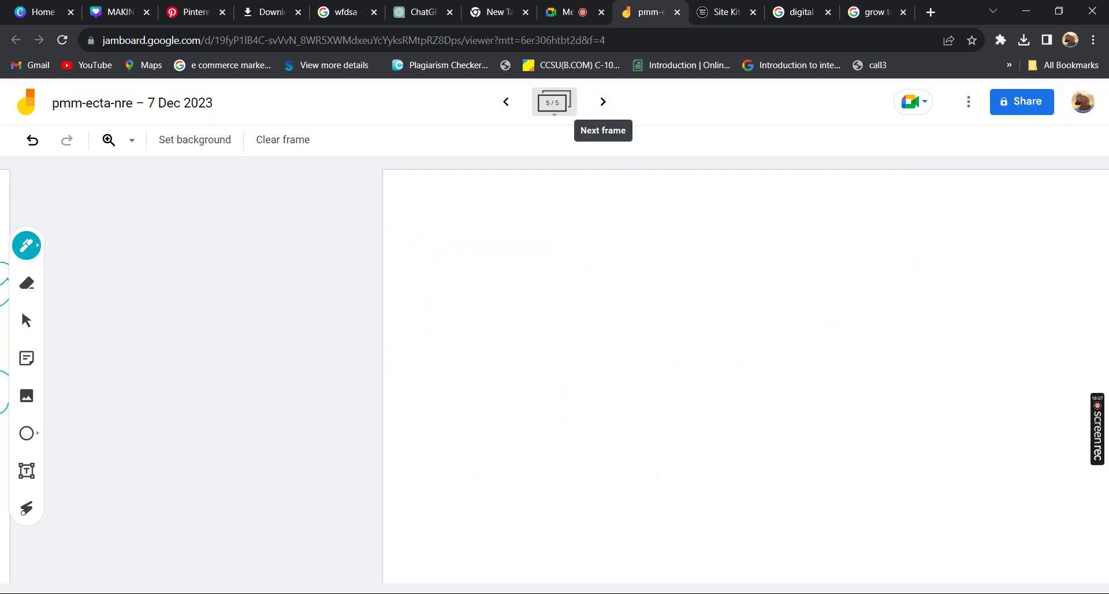
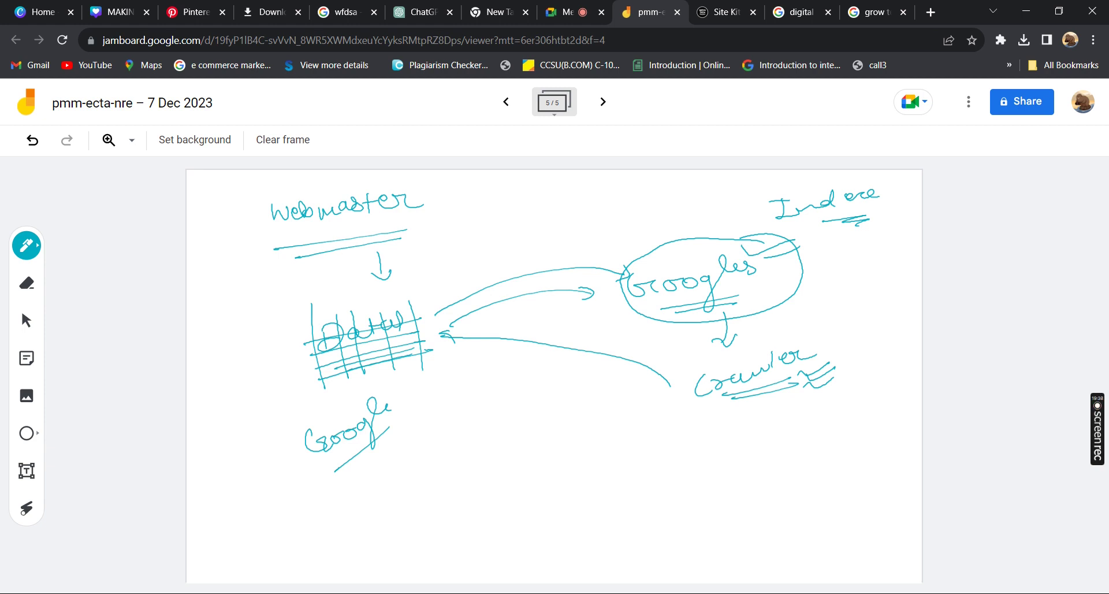
mouse_move(389, 427)
left_mouse_down()
mouse_move(444, 401)
mouse_move(438, 414)
left_mouse_up()
left_click_drag(516, 482, 538, 481)
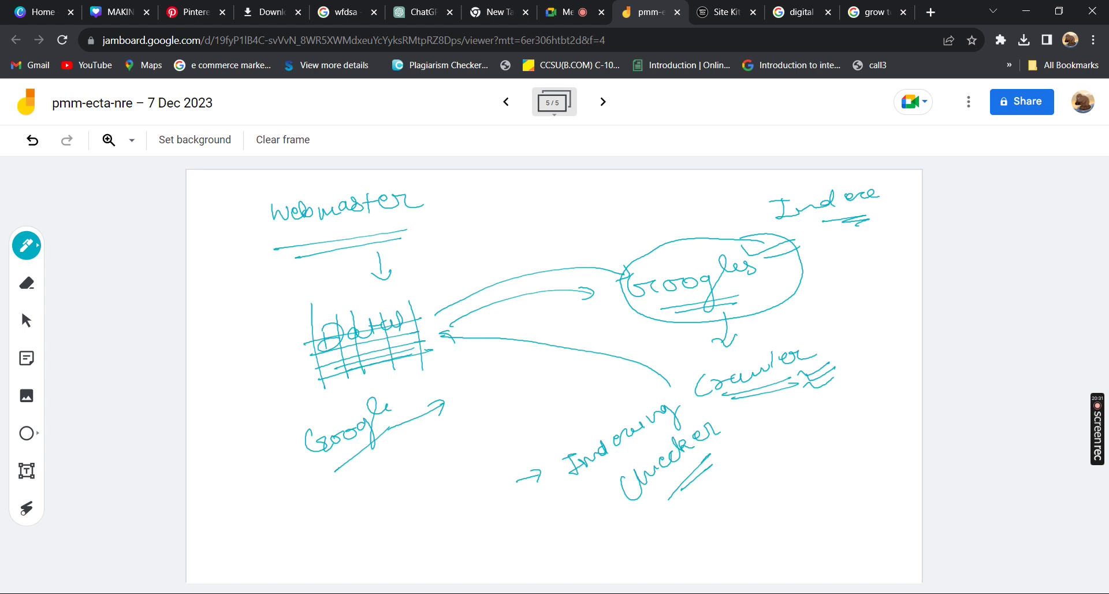
mouse_move(541, 472)
left_mouse_down()
mouse_move(551, 486)
mouse_move(572, 484)
left_mouse_up()
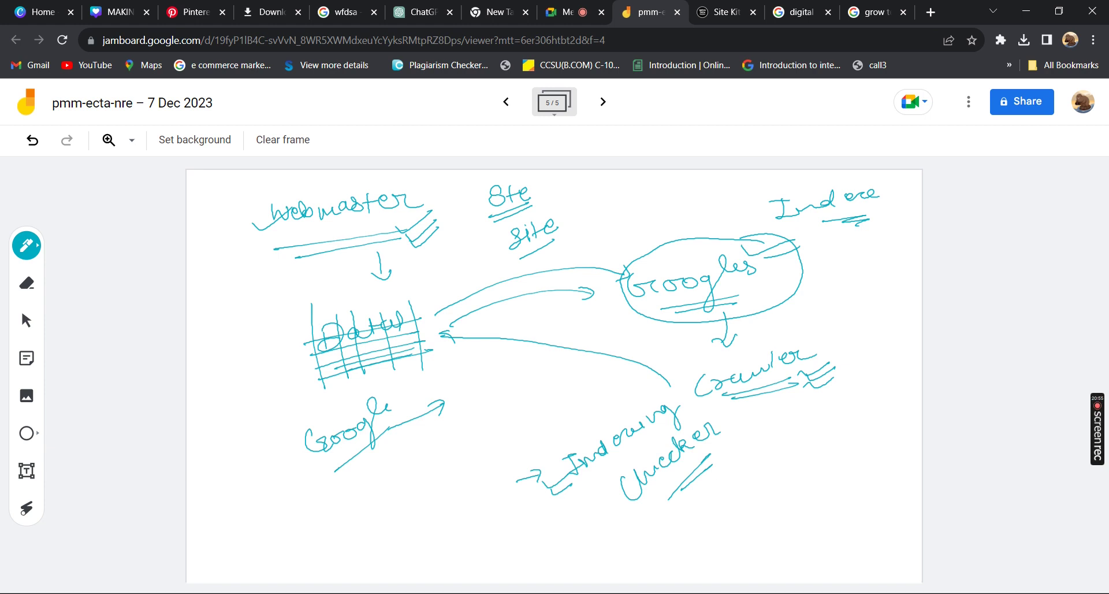
mouse_move(754, 345)
left_mouse_down()
mouse_move(694, 371)
mouse_move(811, 379)
mouse_move(743, 340)
left_mouse_up()
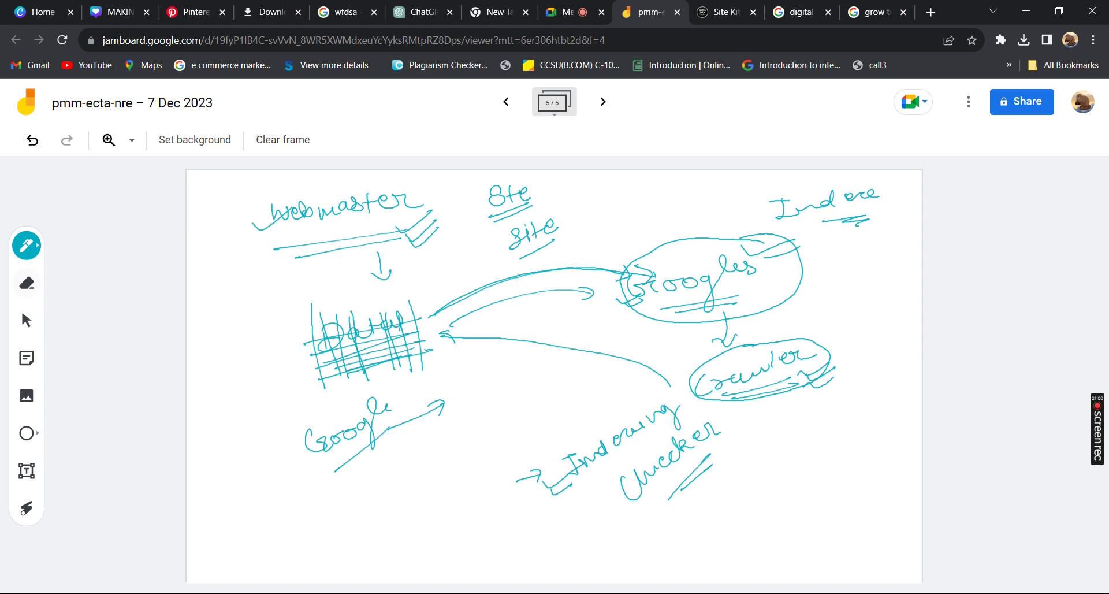
Step: Change the pen colour to red, then circle and tick the word "Webmaster" on the frame
left_click(27, 245)
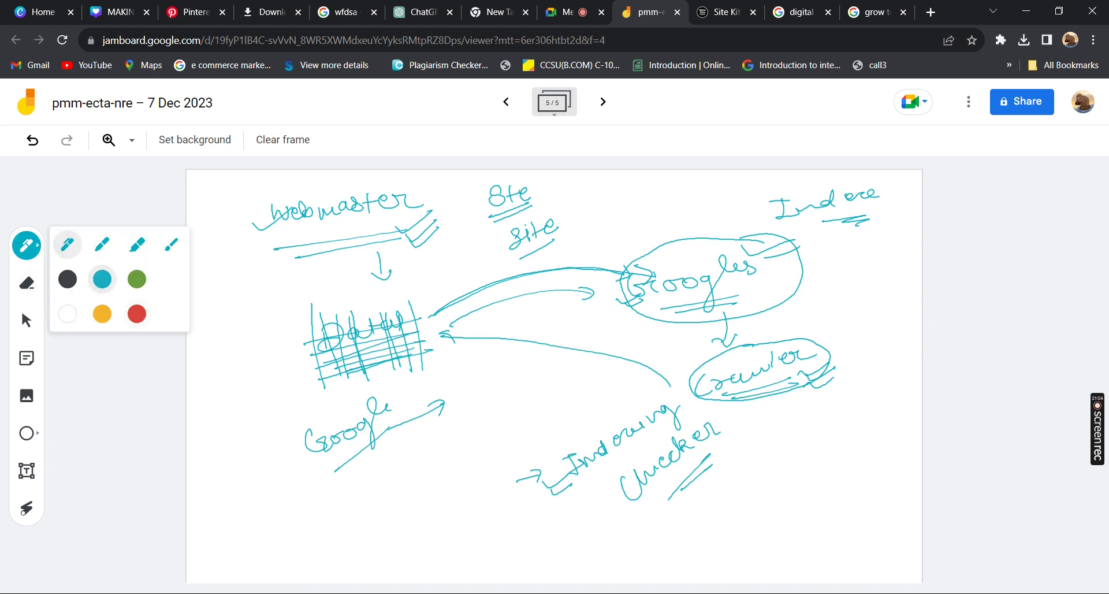
left_click(137, 314)
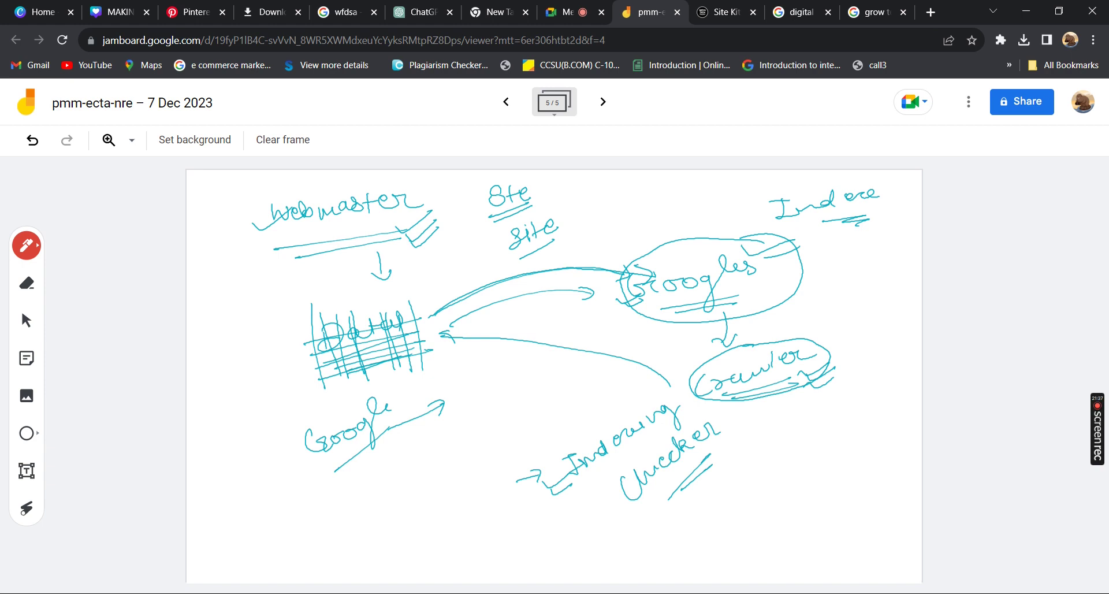
mouse_move(253, 237)
left_mouse_down()
mouse_move(282, 223)
mouse_move(266, 243)
mouse_move(300, 226)
left_mouse_up()
left_click_drag(295, 181, 295, 178)
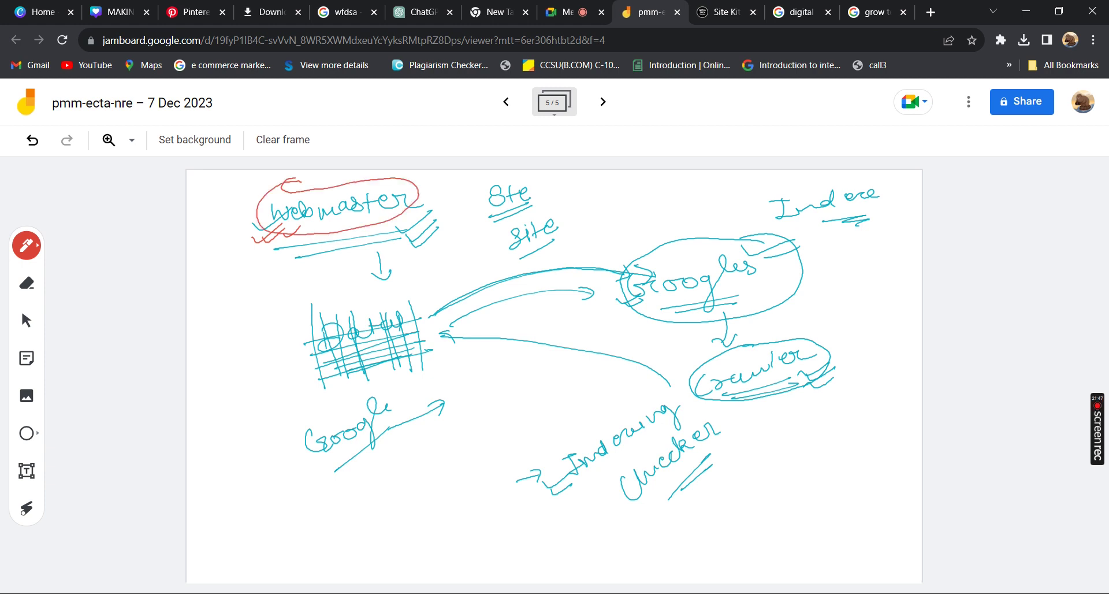
Step: Switch to the WordPress Site Kit settings, review the connected services, and disconnect Site Kit from the Google account
left_click(725, 12)
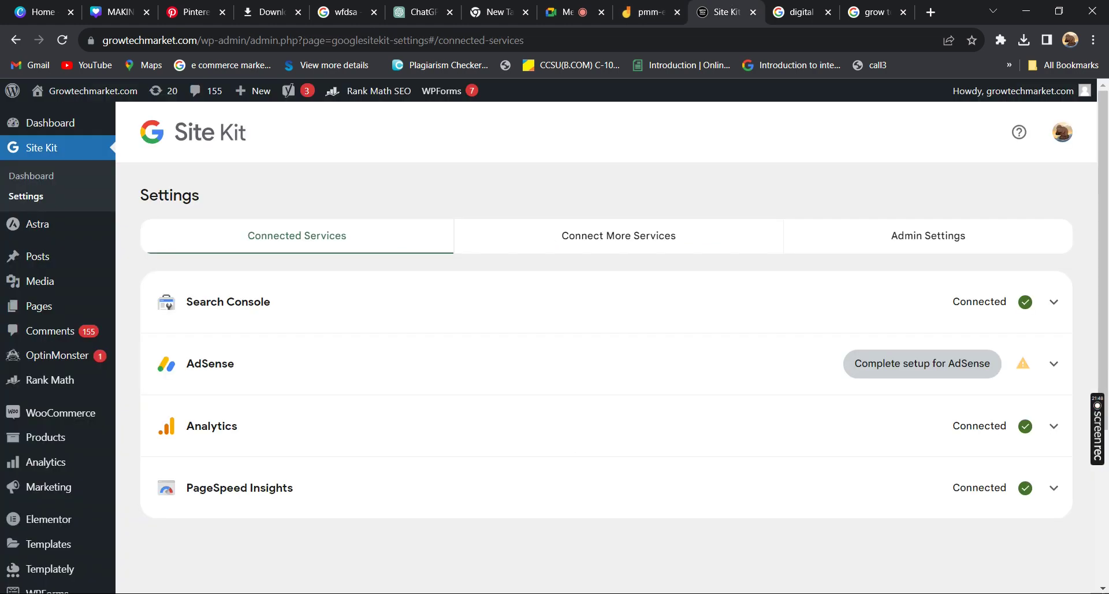
scroll(606, 370, "down", 3)
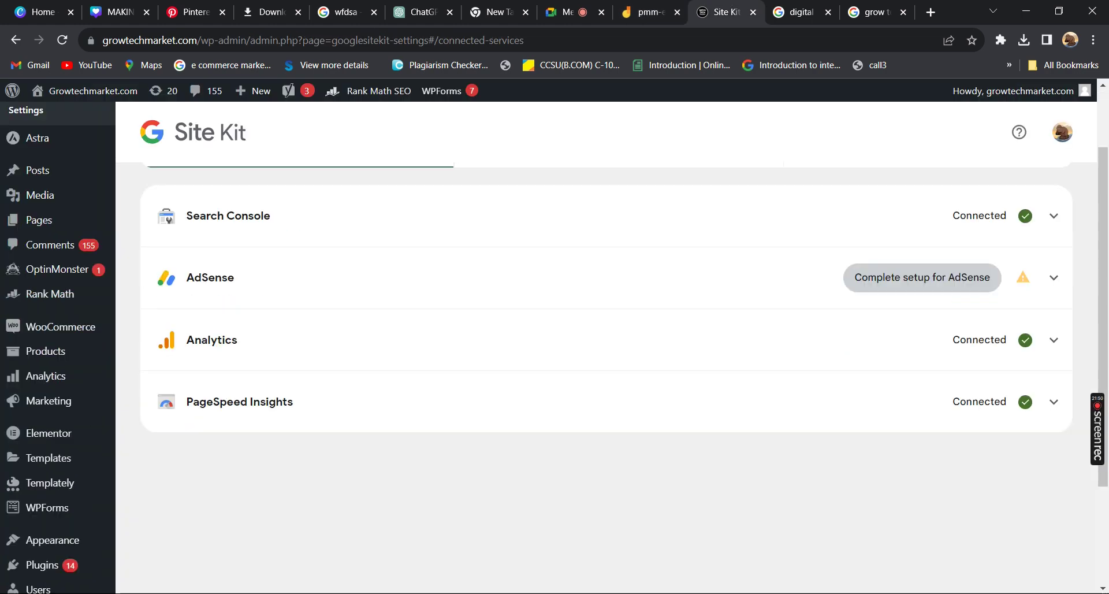
scroll(607, 370, "up", 3)
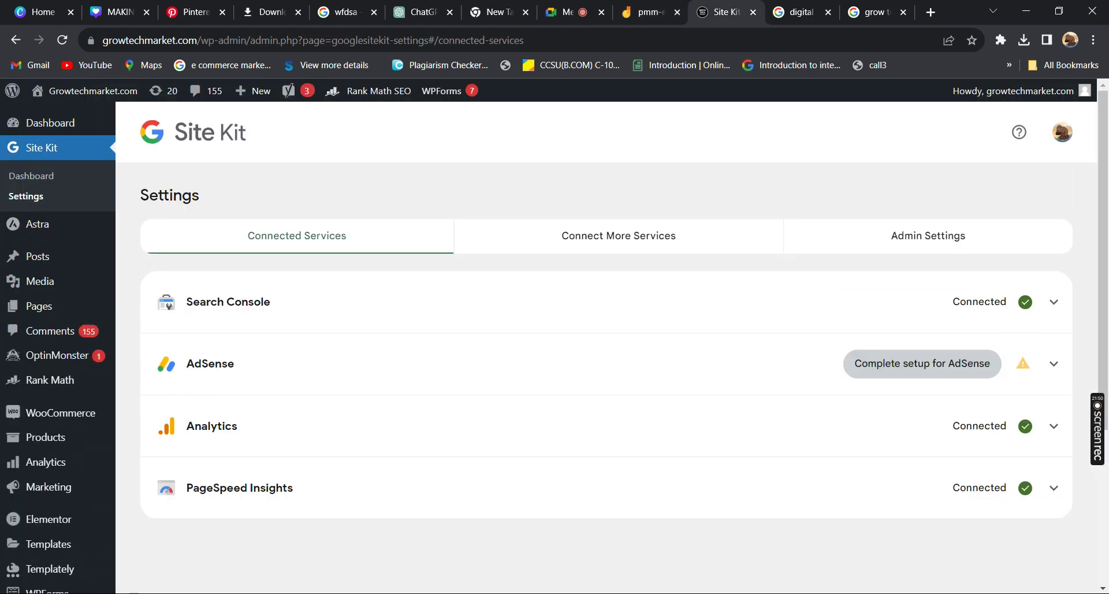
left_click(1062, 131)
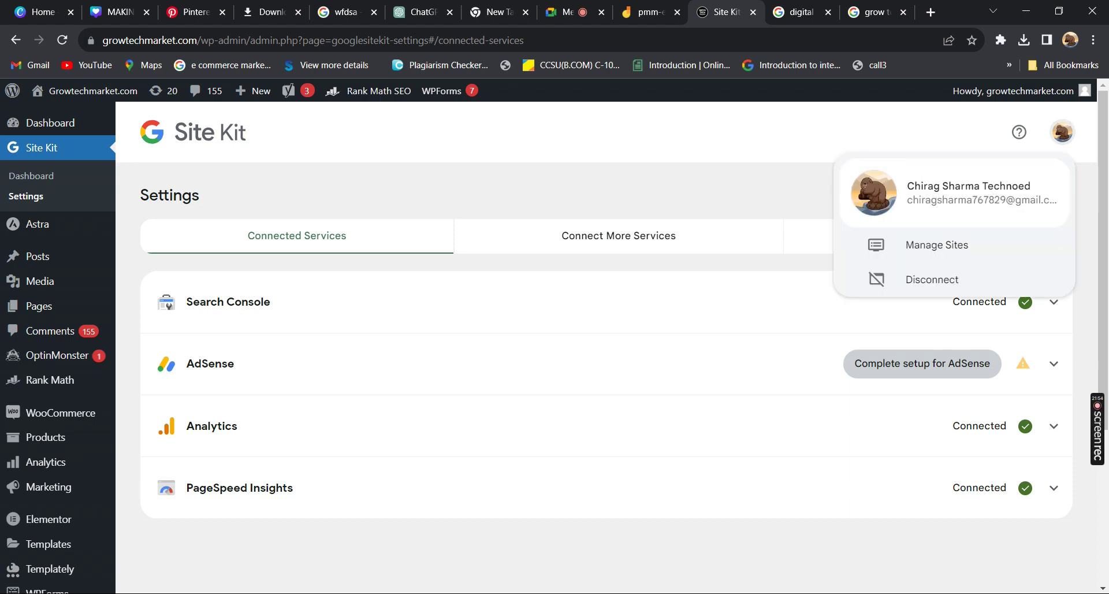
left_click(932, 279)
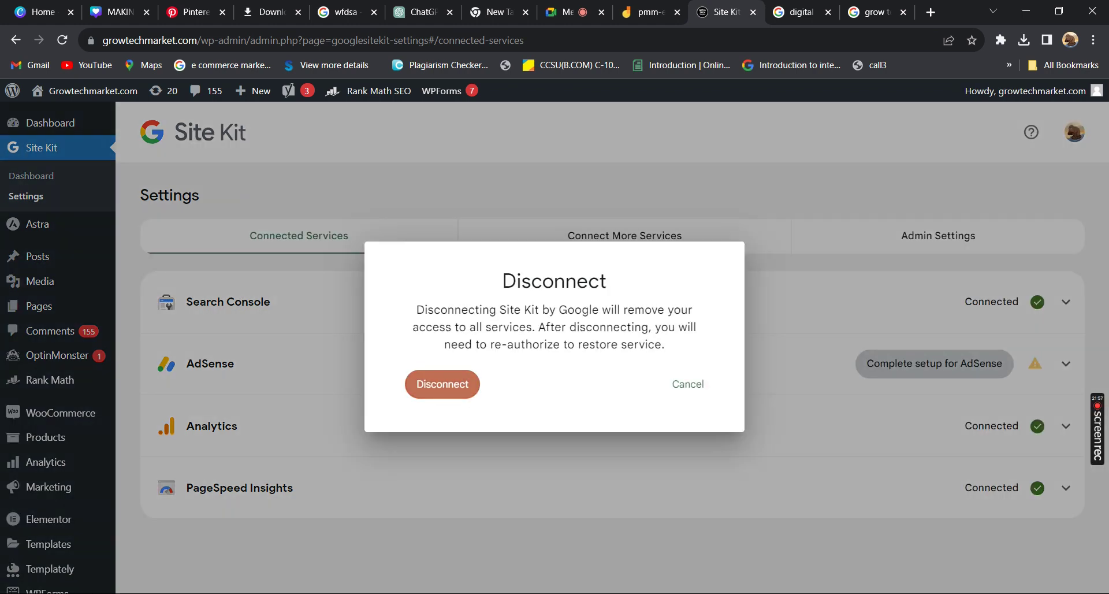
left_click(442, 384)
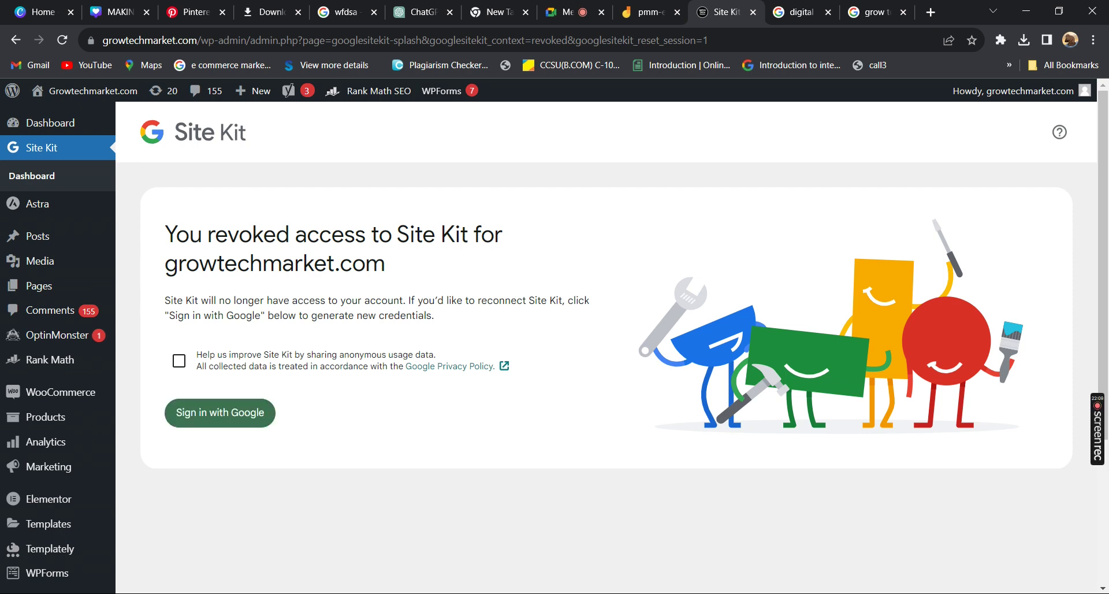
Step: Opt in to sharing anonymous usage data, sign in with the listed Google account, and grant Site Kit the additional access
left_click(179, 361)
left_click(179, 361)
left_click(179, 361)
left_click(179, 361)
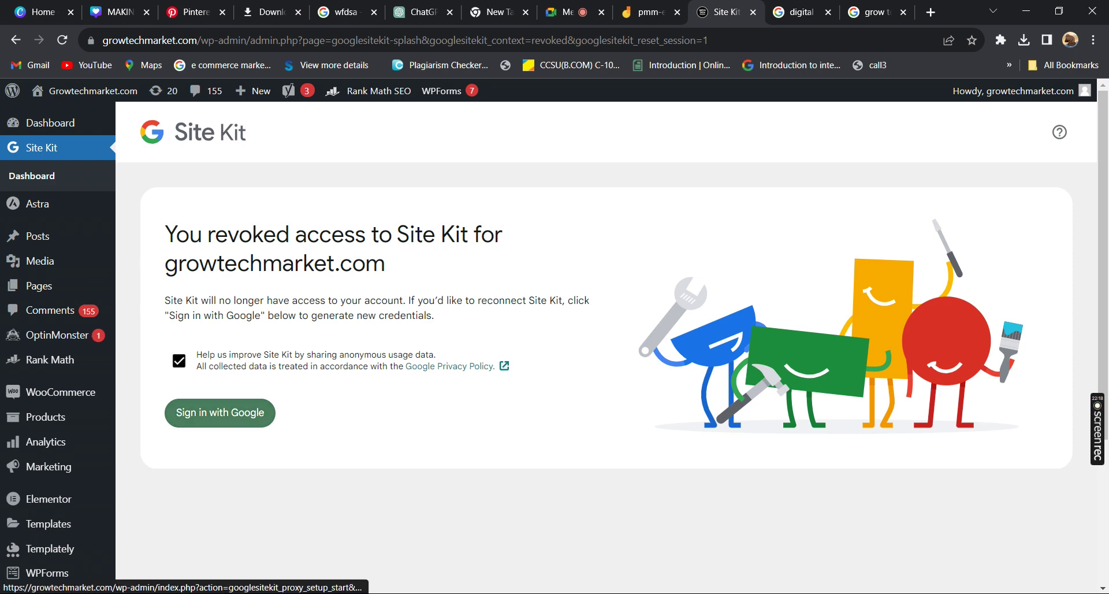
left_click(220, 412)
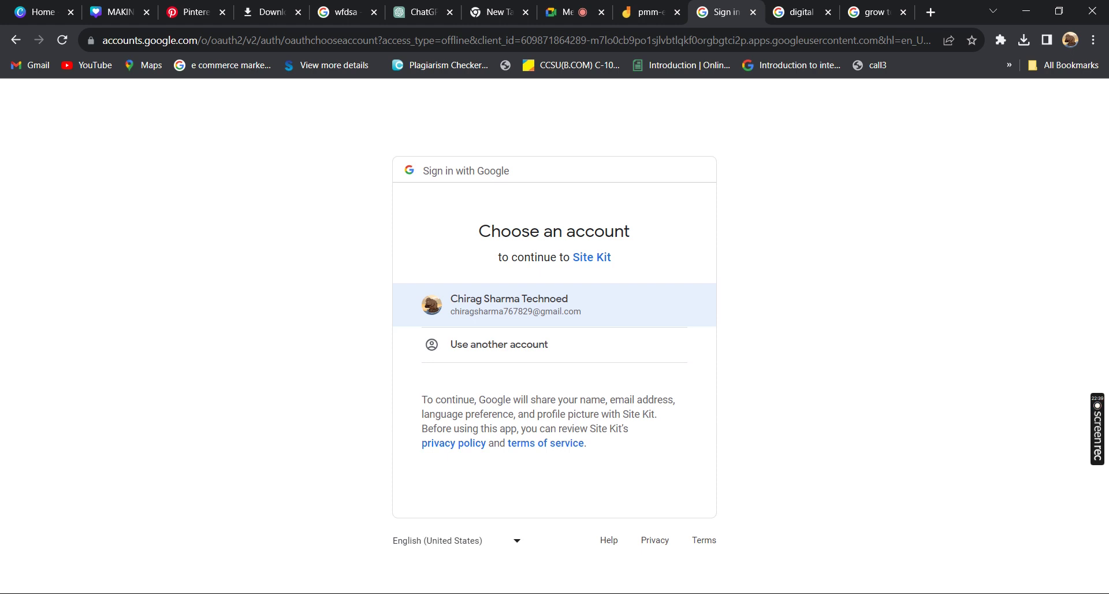
left_click(515, 305)
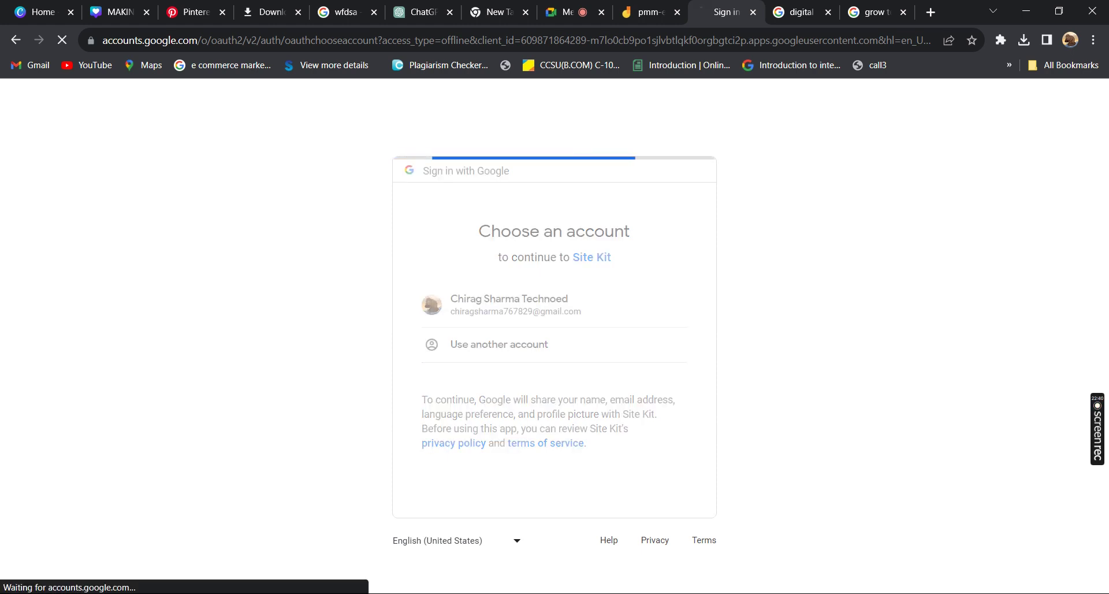
left_click(621, 490)
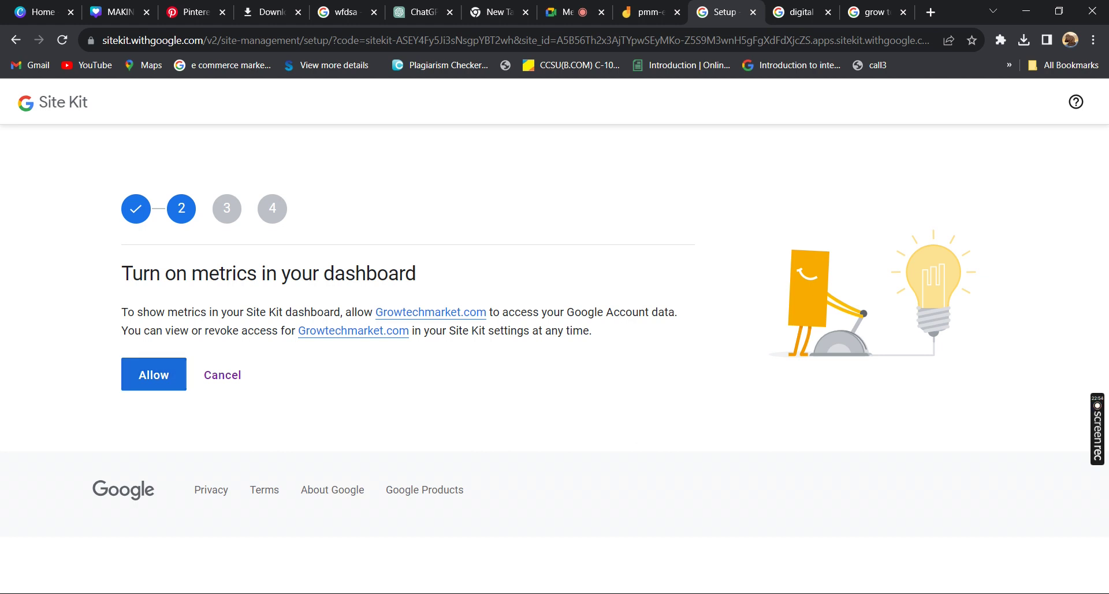
Step: Allow Growtechmarket.com to show metrics in the dashboard and complete the Search Console setup stage
left_click(154, 375)
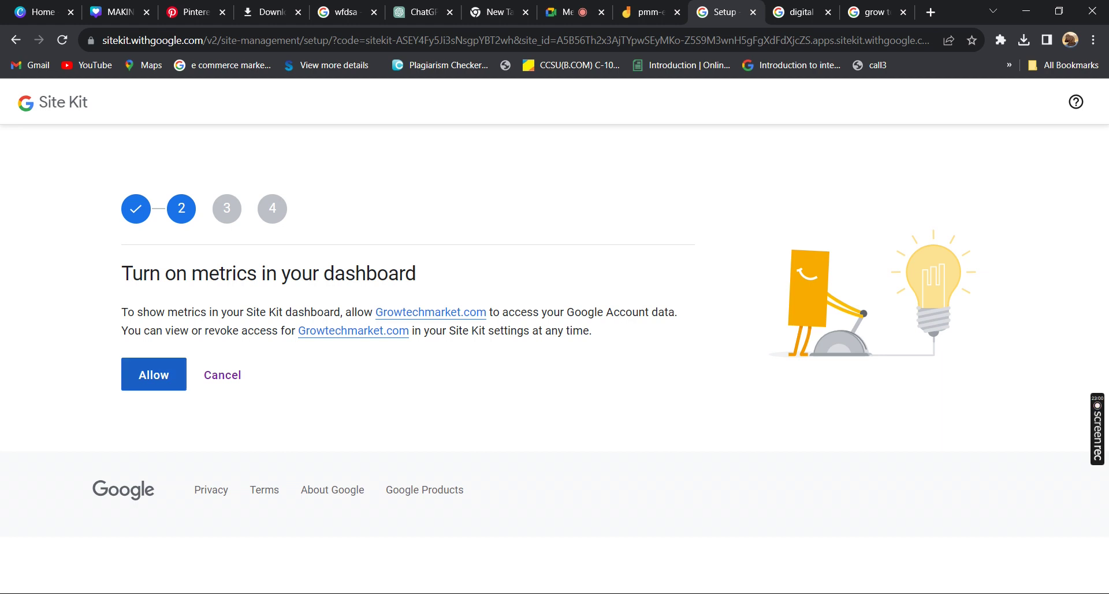
left_click(153, 374)
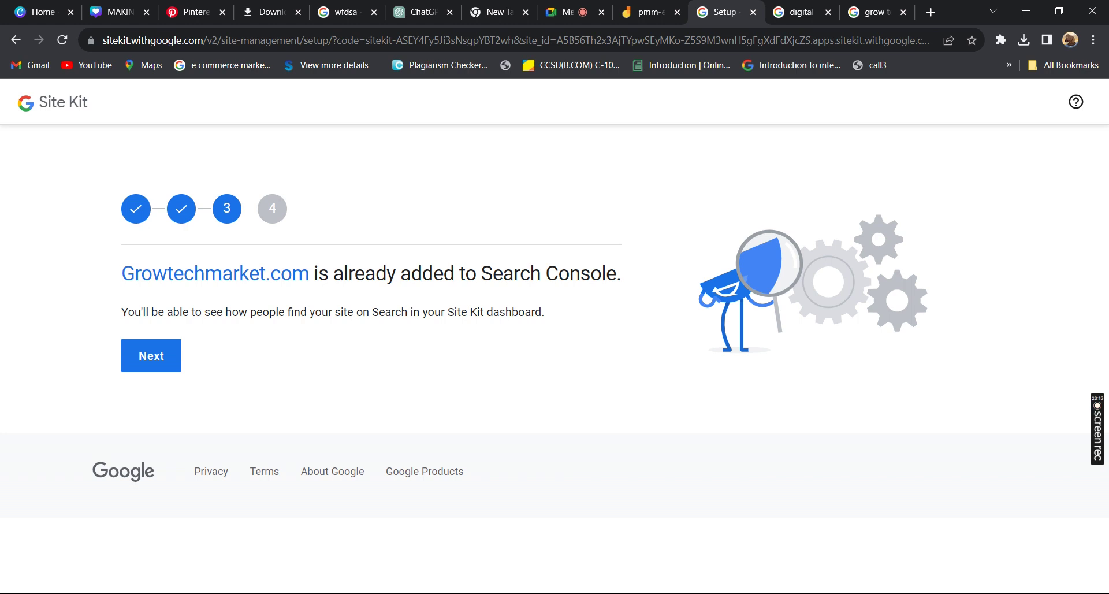
left_click(152, 356)
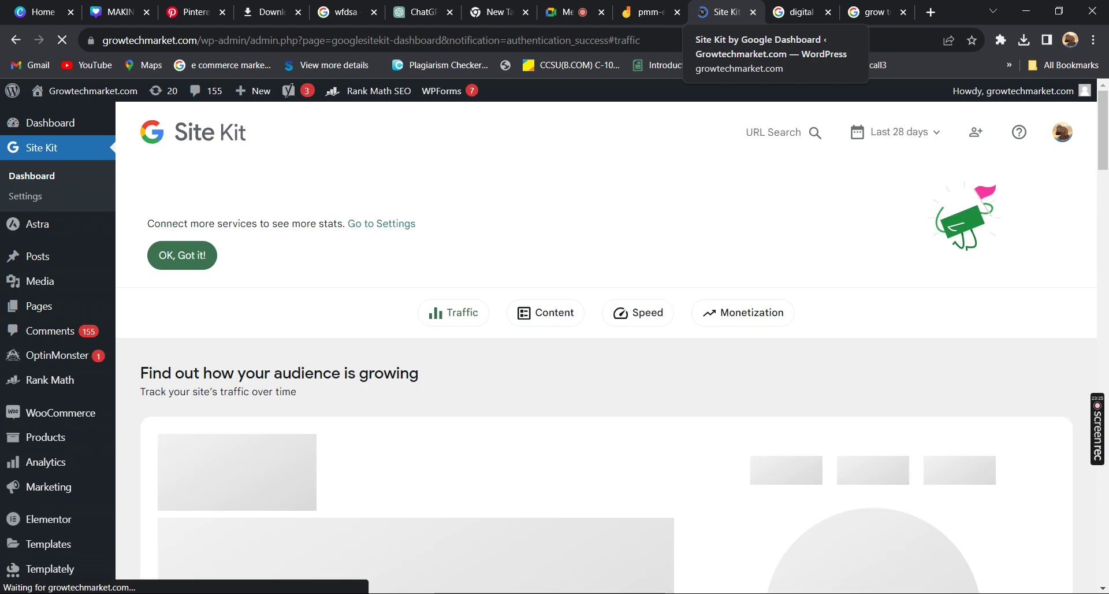
Step: Dismiss the setup notice on the Site Kit dashboard and look over the search traffic for the last 28 days
left_click(182, 256)
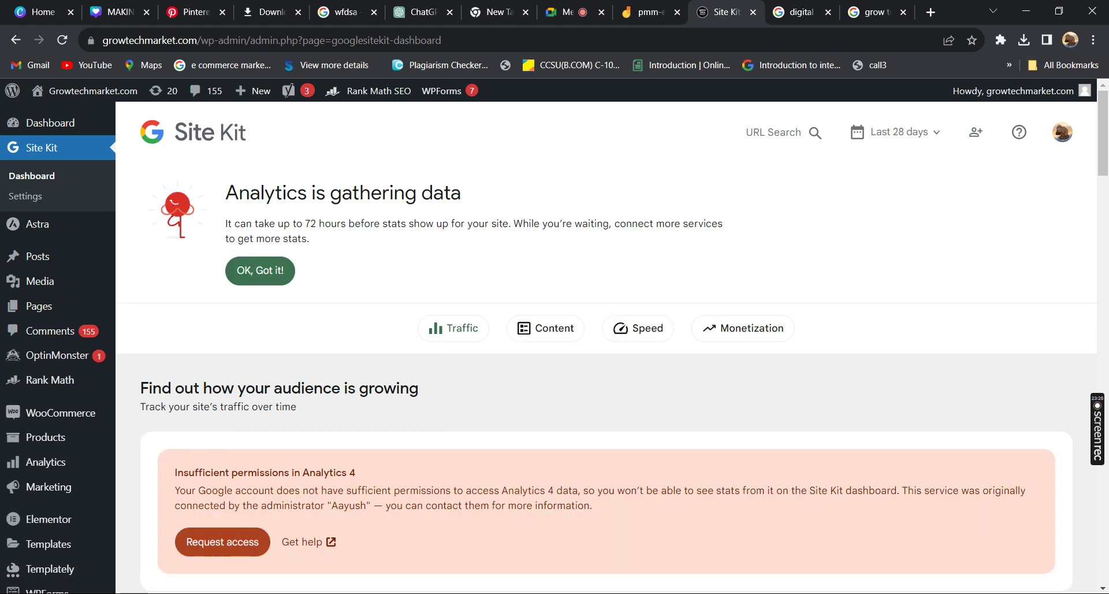
scroll(606, 346, "down", 5)
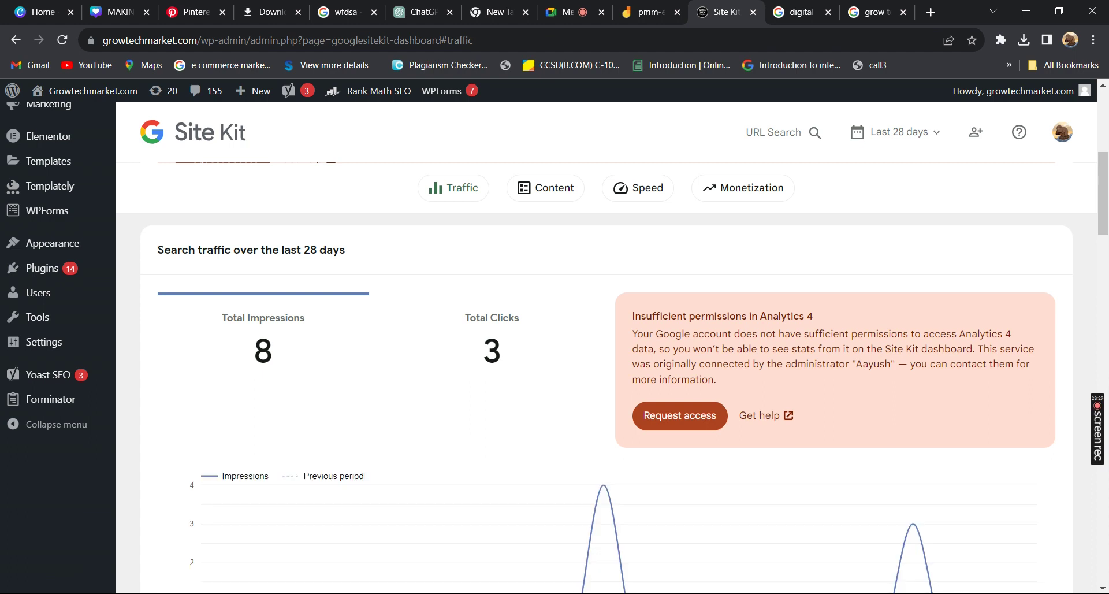
scroll(607, 346, "down", 1)
scroll(606, 346, "up", 2)
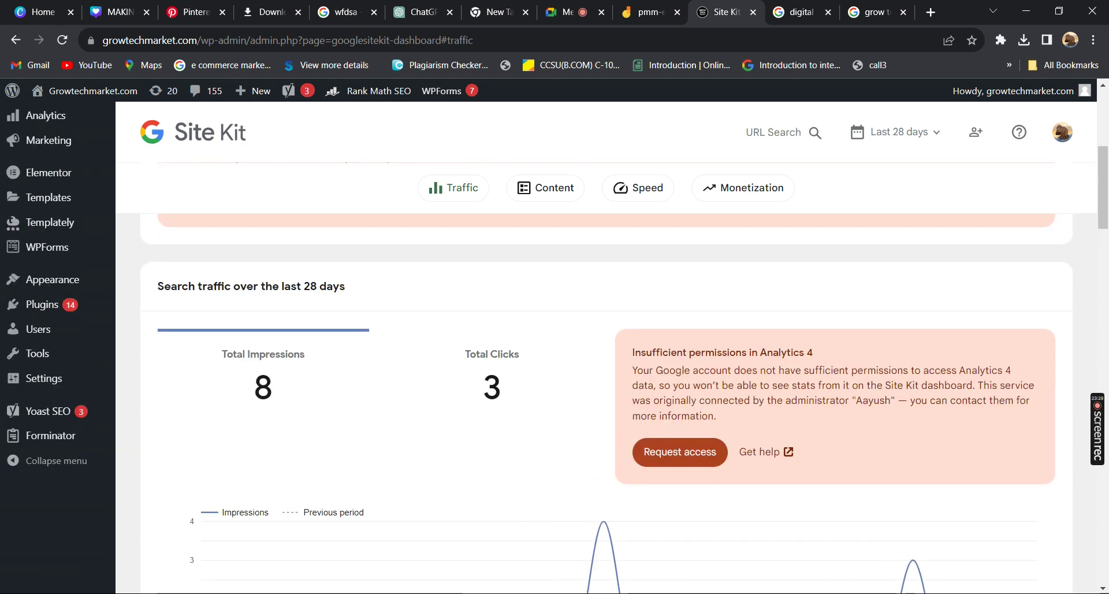
scroll(606, 346, "up", 7)
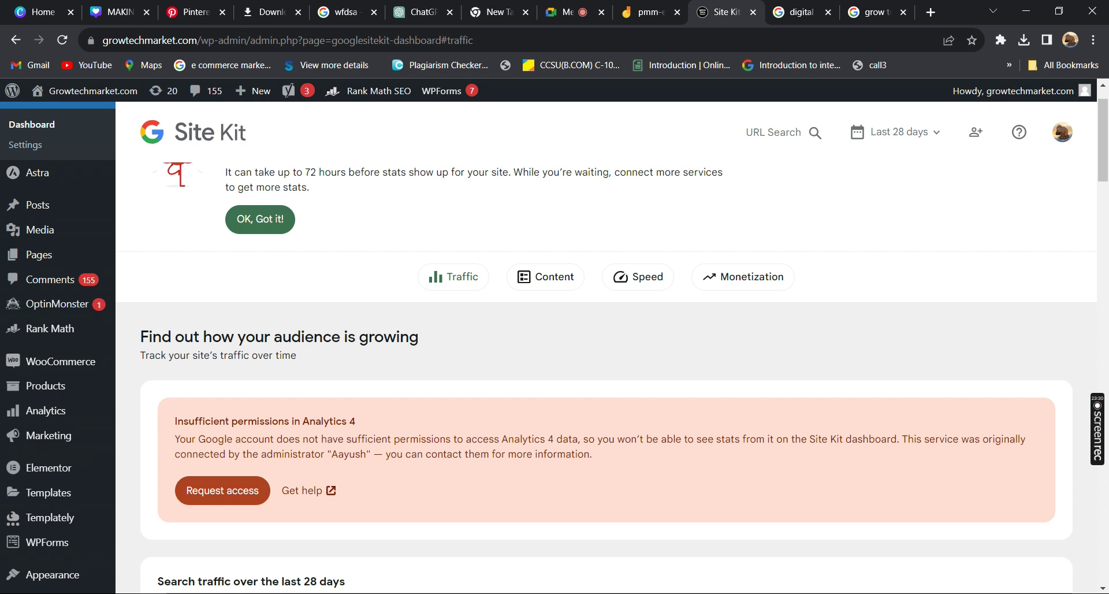
Step: Disconnect Site Kit from the Google account again through the account options and confirm the disconnection
left_click(1061, 131)
left_click(861, 279)
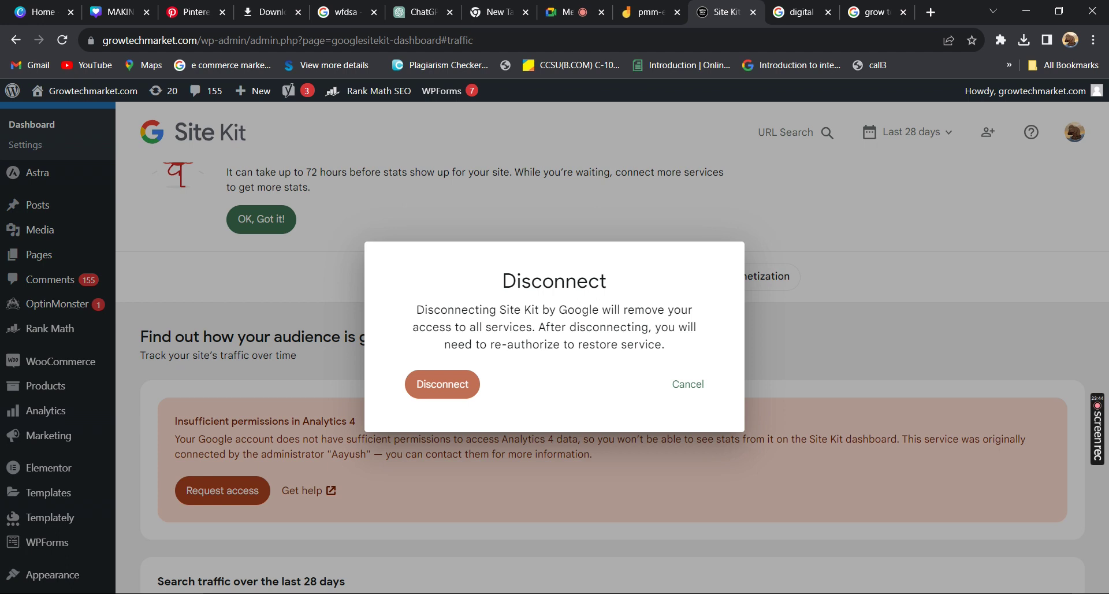
left_click(690, 591)
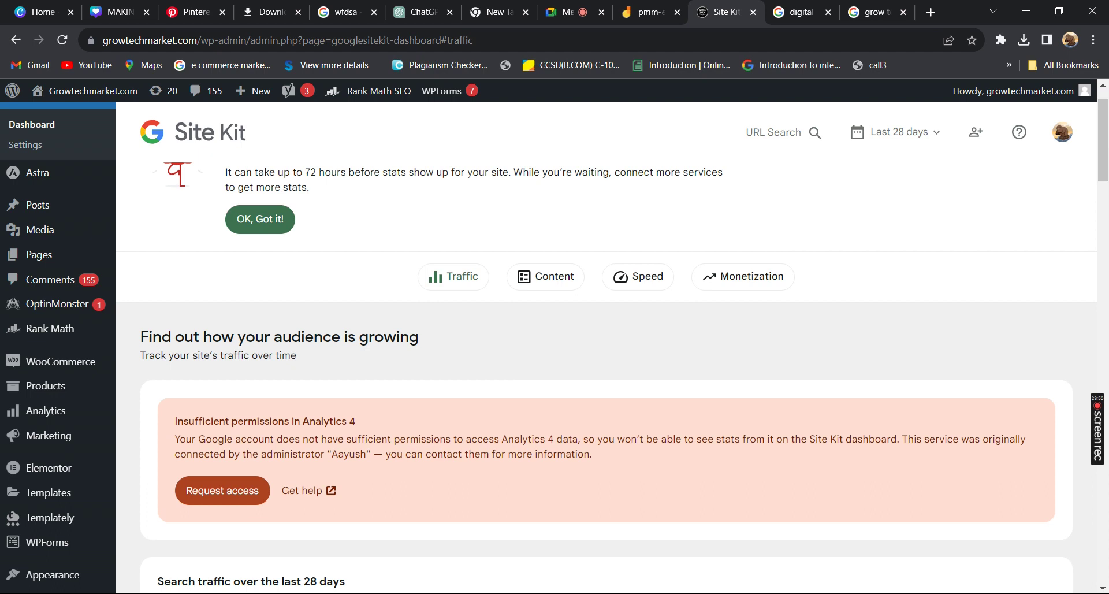
left_click(1062, 132)
key("Escape")
left_click(1062, 132)
left_click(890, 280)
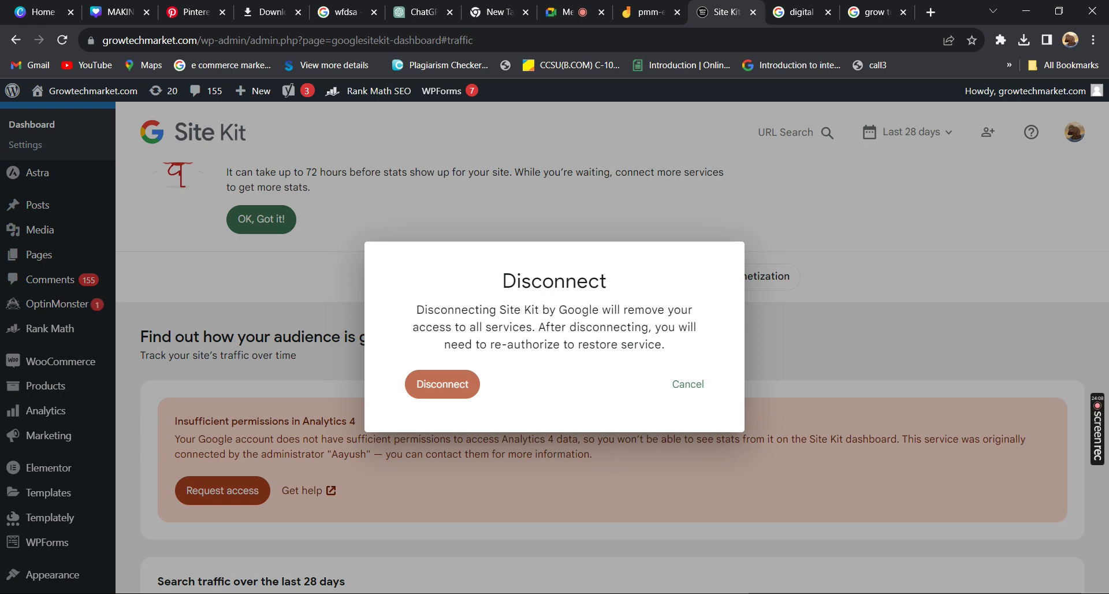
left_click(442, 384)
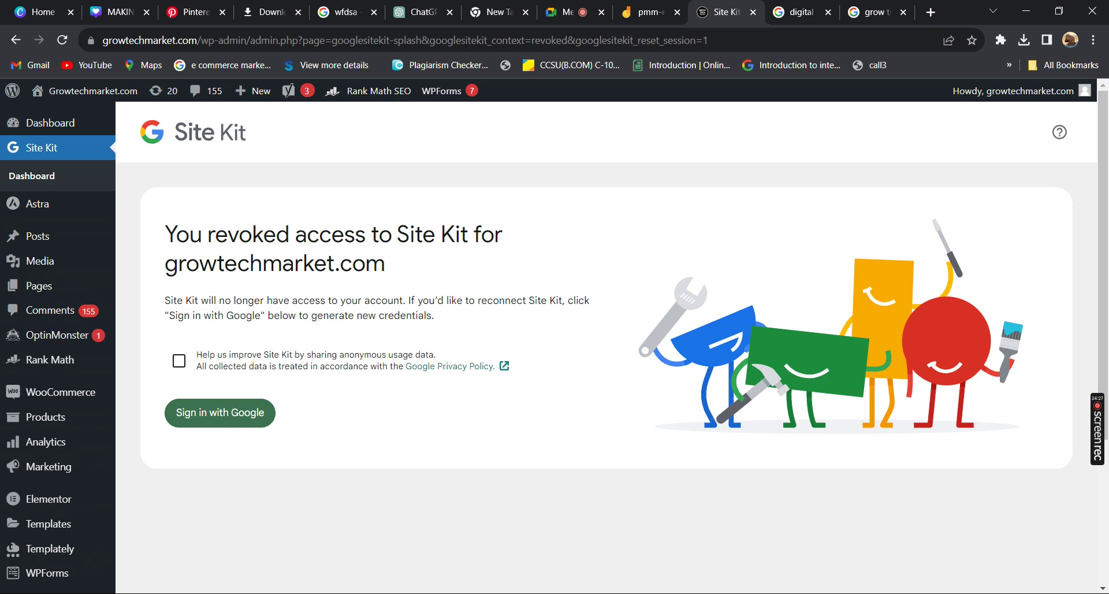
Step: Enable anonymous usage data sharing, sign back in to Site Kit with the listed Google account, and approve its access request
left_click(179, 360)
left_click(220, 412)
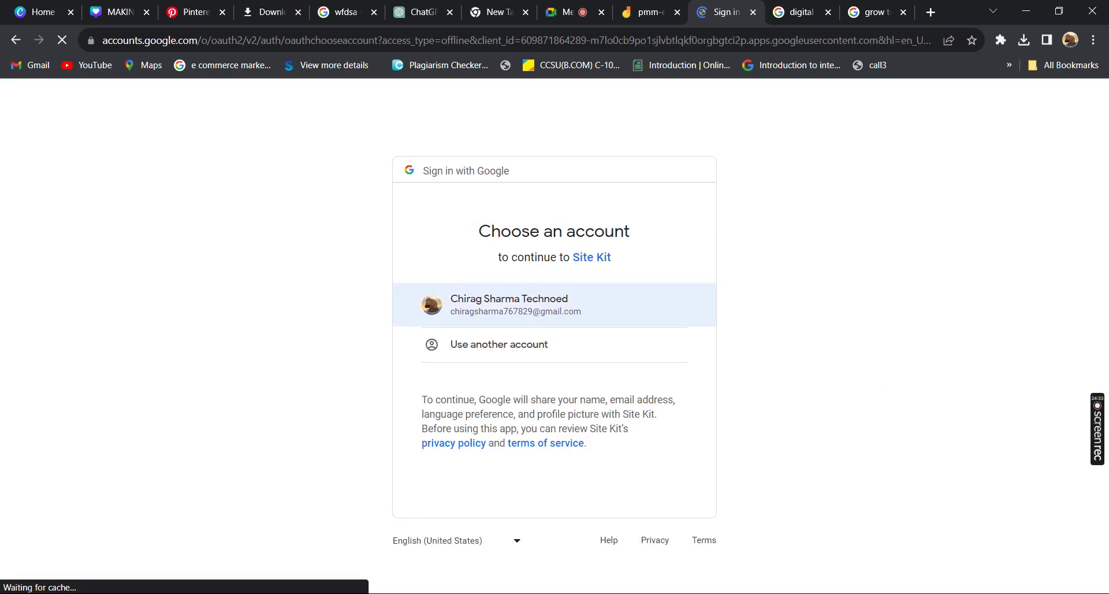
left_click(515, 305)
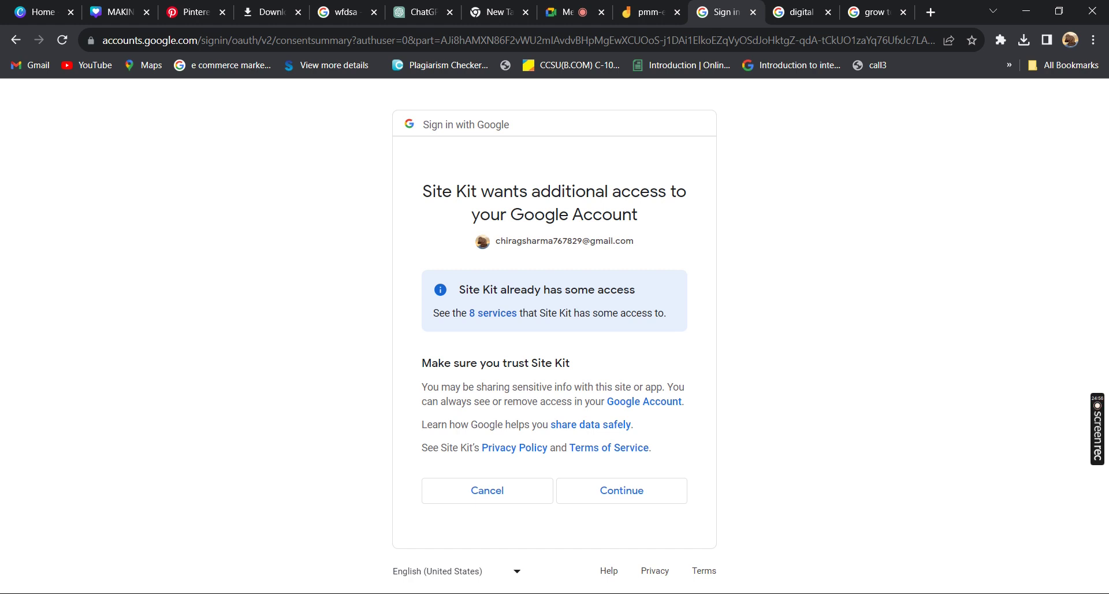
left_click(634, 490)
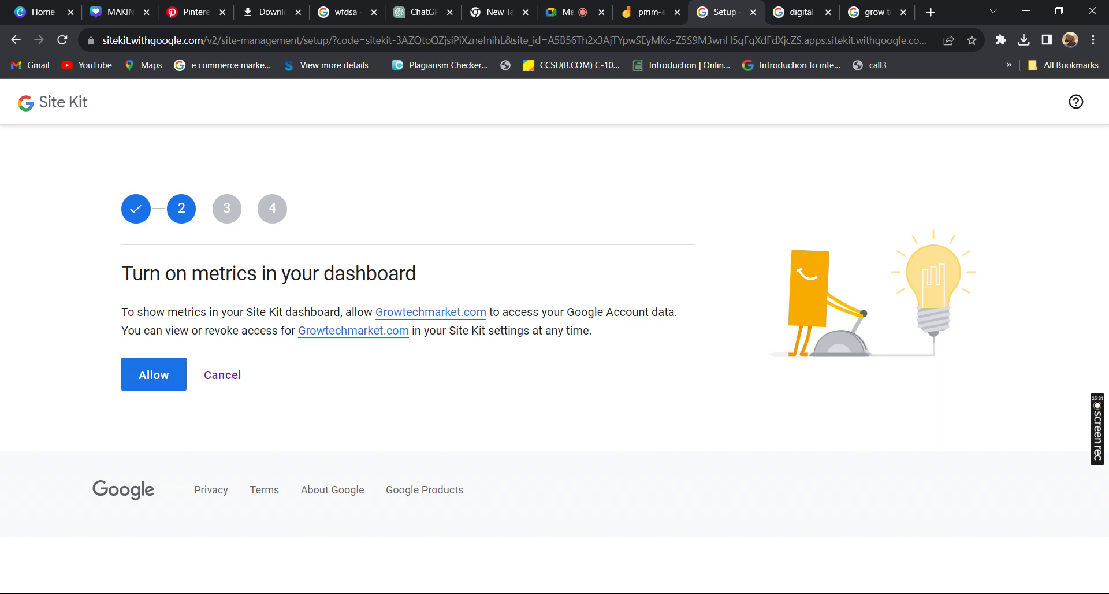
Step: Allow dashboard metrics, complete the Search Console and Google Analytics setup stages, and check the search traffic chart
left_click(154, 374)
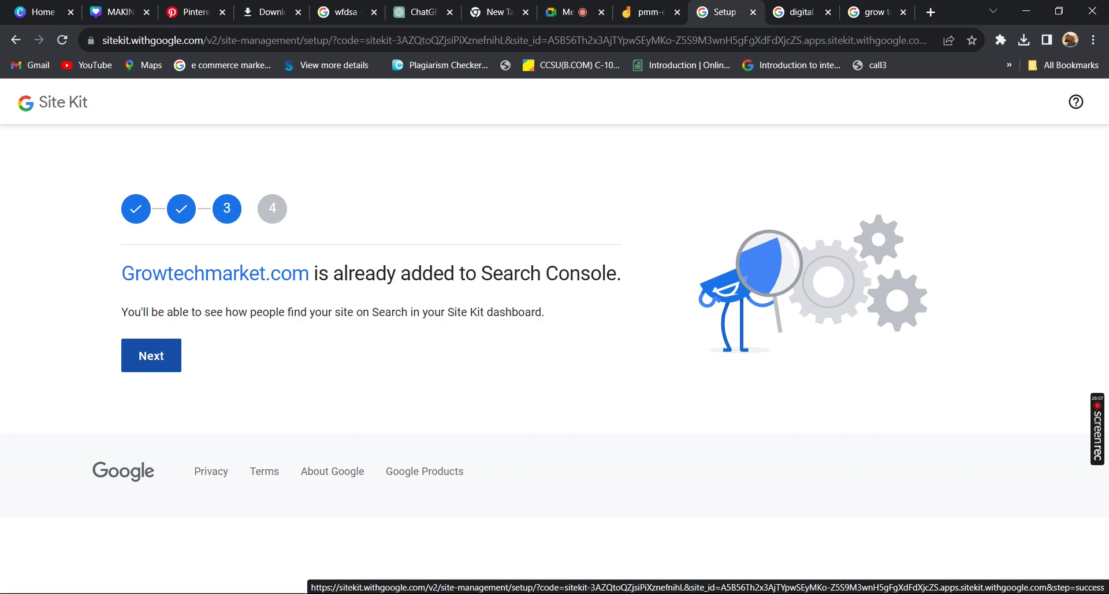
left_click(151, 355)
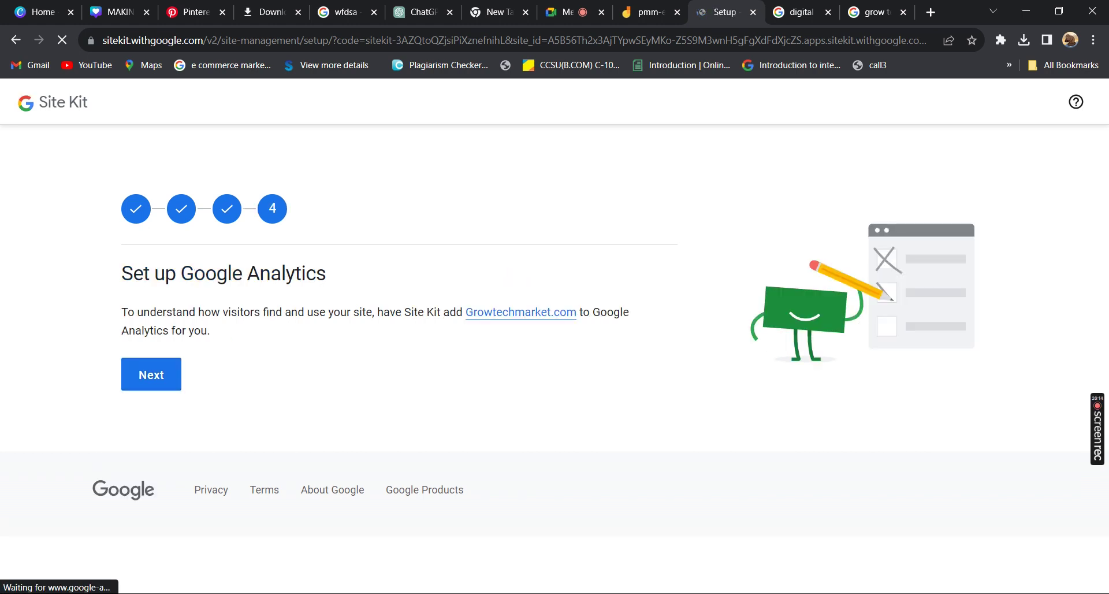
left_click(151, 375)
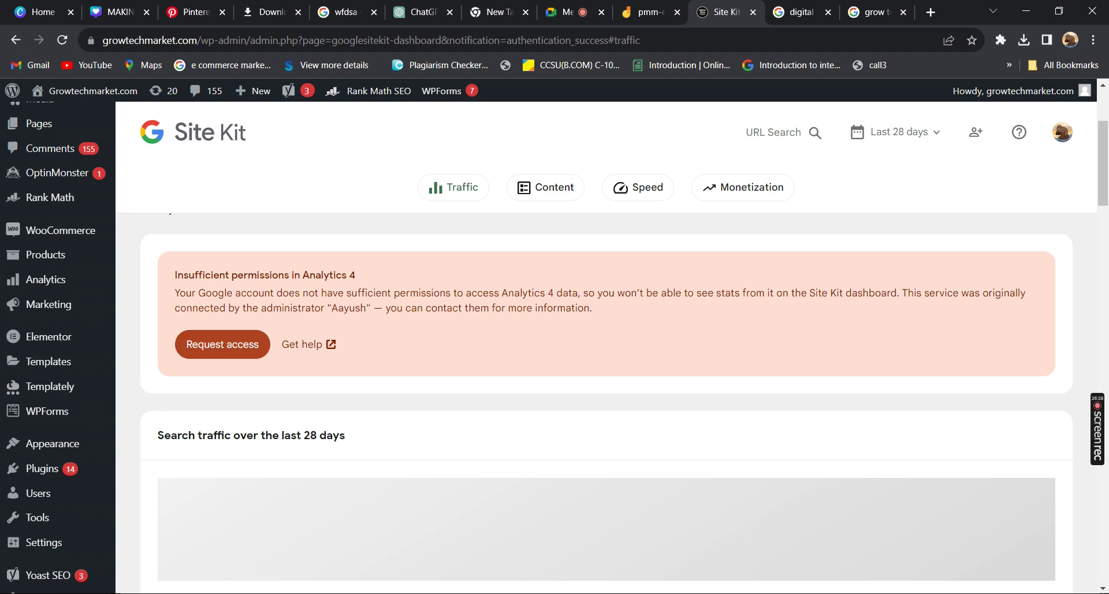
scroll(607, 402, "down", 4)
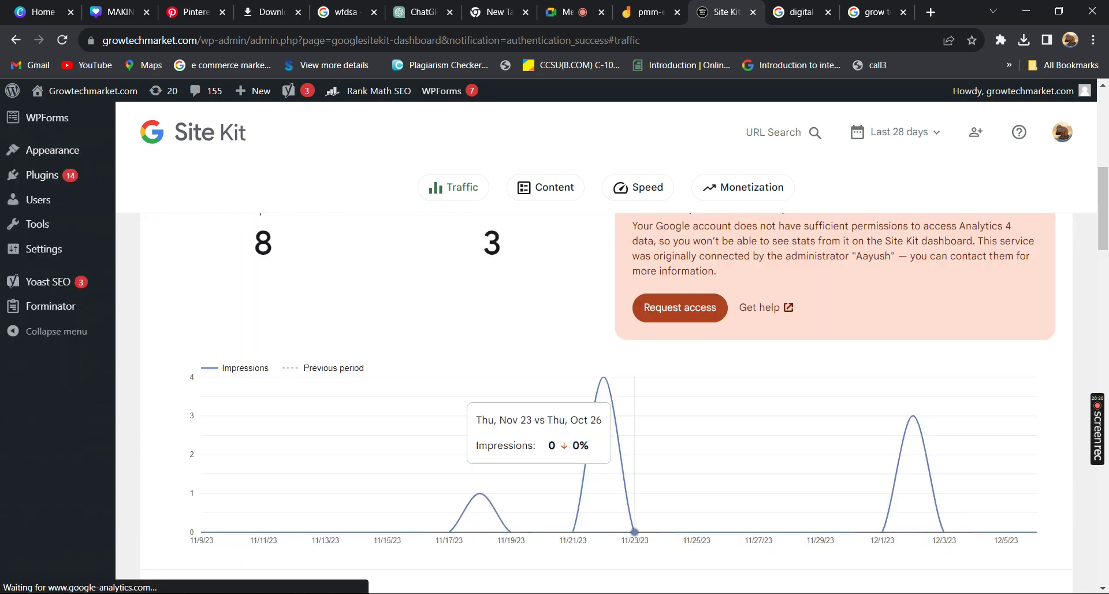
Step: Switch to Jamboard, add a new blank sixth frame, and write "Search Console" in red with an underline
key("ctrl+shift+Tab")
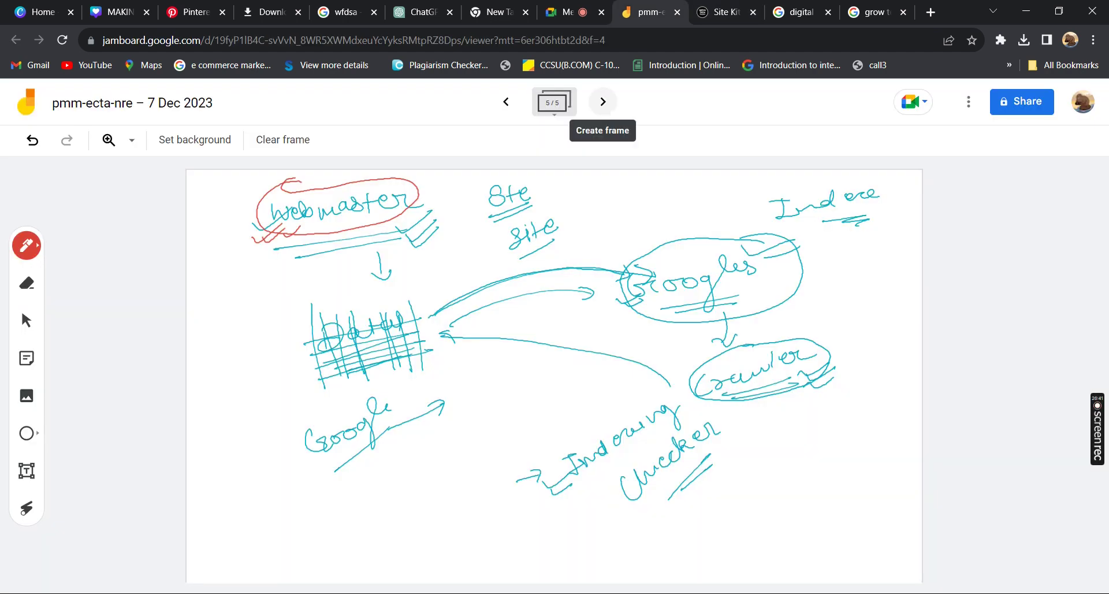
left_click(603, 102)
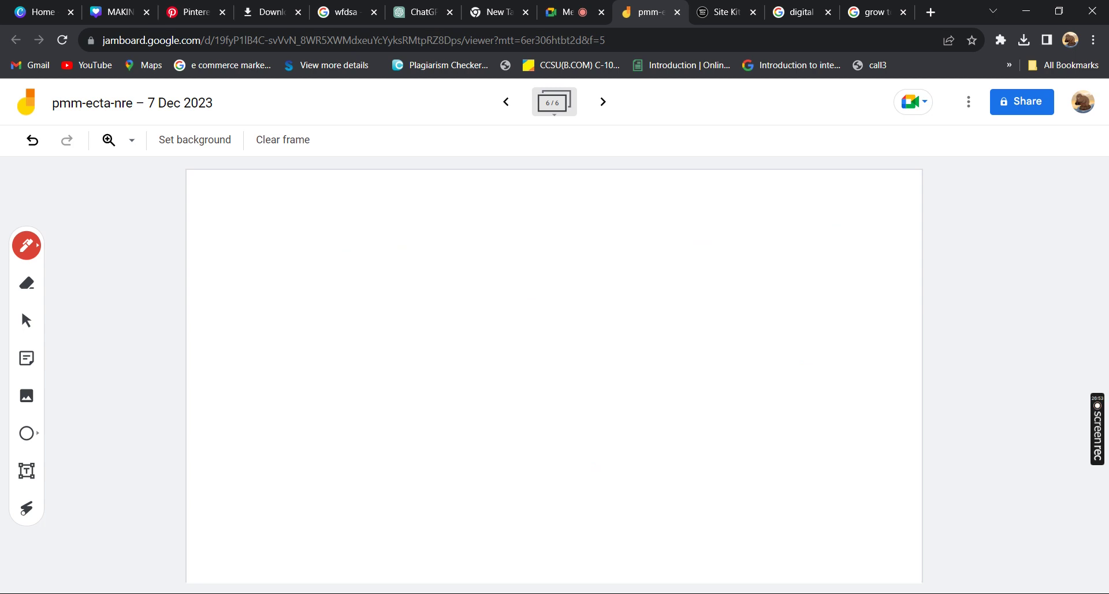
mouse_move(201, 201)
left_mouse_down()
mouse_move(203, 213)
mouse_move(276, 202)
left_mouse_up()
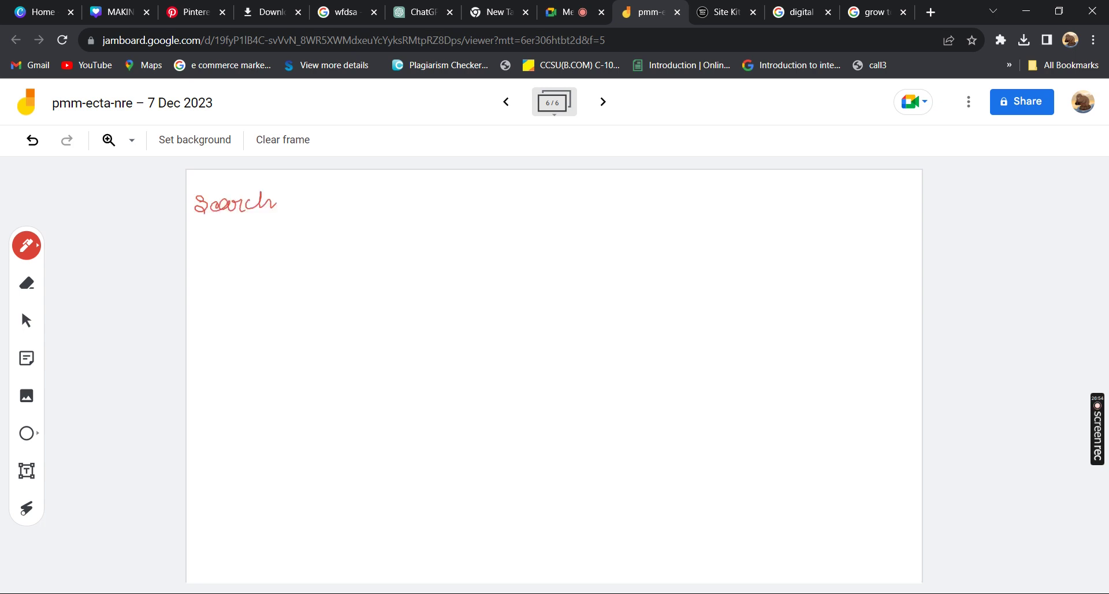
left_click_drag(306, 194, 378, 209)
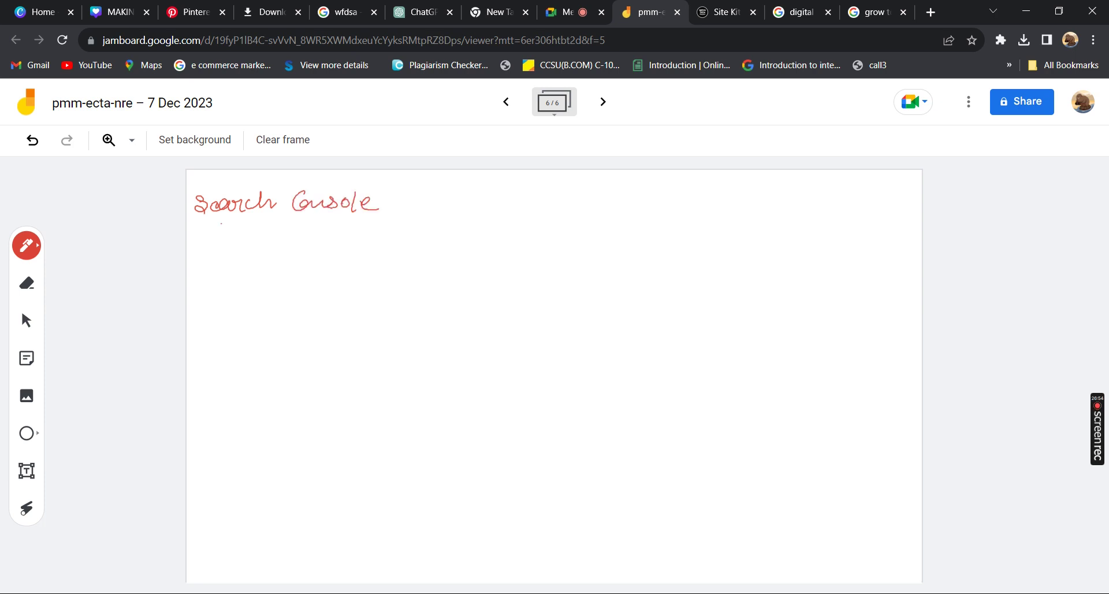
left_click_drag(221, 224, 339, 229)
Step: Write a double-underlined "SERP" linked by an arrow from "Search Console", with a downward arrow leading to an underlined "Crawler"
left_click_drag(398, 197, 399, 206)
left_click_drag(445, 190, 432, 207)
left_click_drag(468, 192, 469, 206)
left_click_drag(481, 207, 495, 207)
left_click_drag(504, 207, 520, 188)
left_click_drag(438, 217, 494, 219)
left_click_drag(447, 225, 488, 225)
left_click_drag(472, 233, 471, 250)
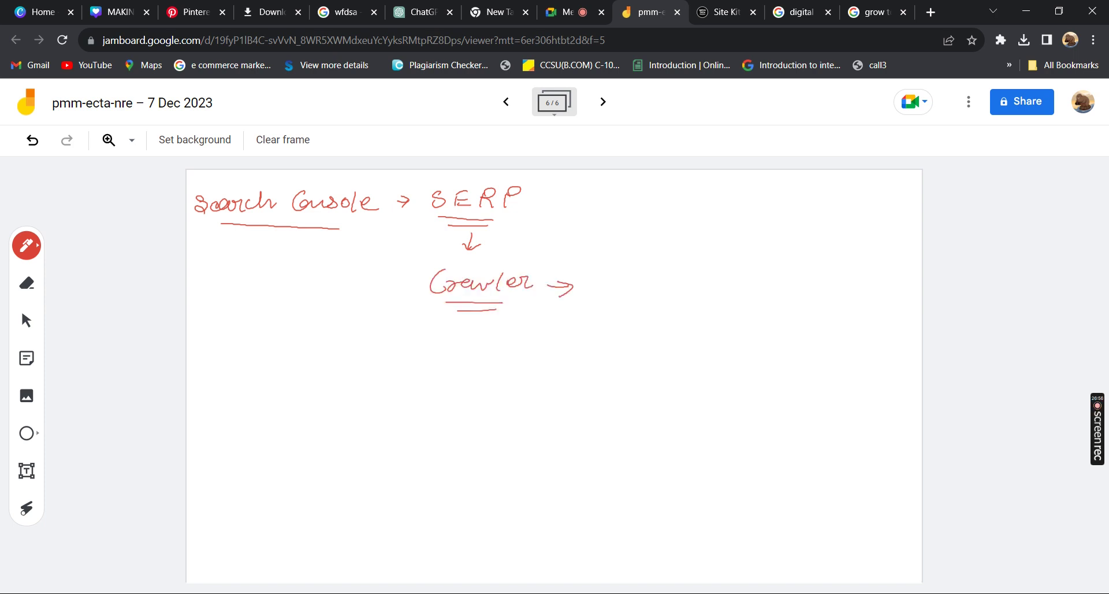
Step: Write "Robot.Txt" beside the arrow from "Crawler" and "Sitemap" beneath it
left_click_drag(616, 273, 616, 288)
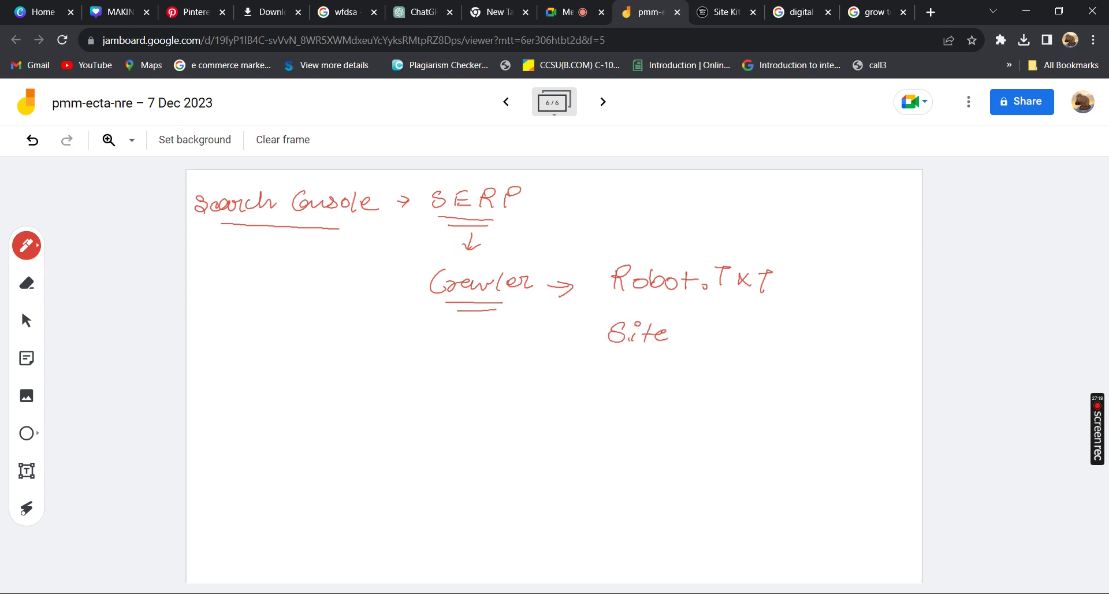
mouse_move(677, 340)
left_mouse_down()
mouse_move(734, 321)
mouse_move(729, 340)
left_mouse_up()
left_click(752, 336)
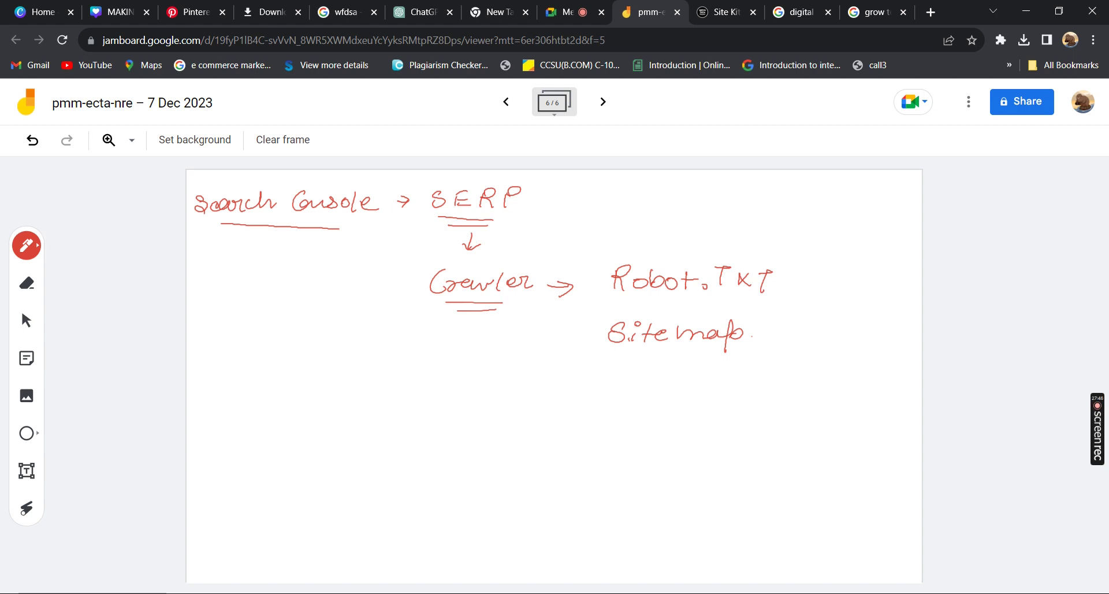
Step: Tick "Search Console", "Robot.Txt" and "Sitemap", bracket the latter two, and list Google, Yahoo, Bing and Firefox crawlers beside a second "Robot.Txt"
mouse_move(272, 236)
left_mouse_down()
mouse_move(320, 231)
mouse_move(311, 264)
left_mouse_up()
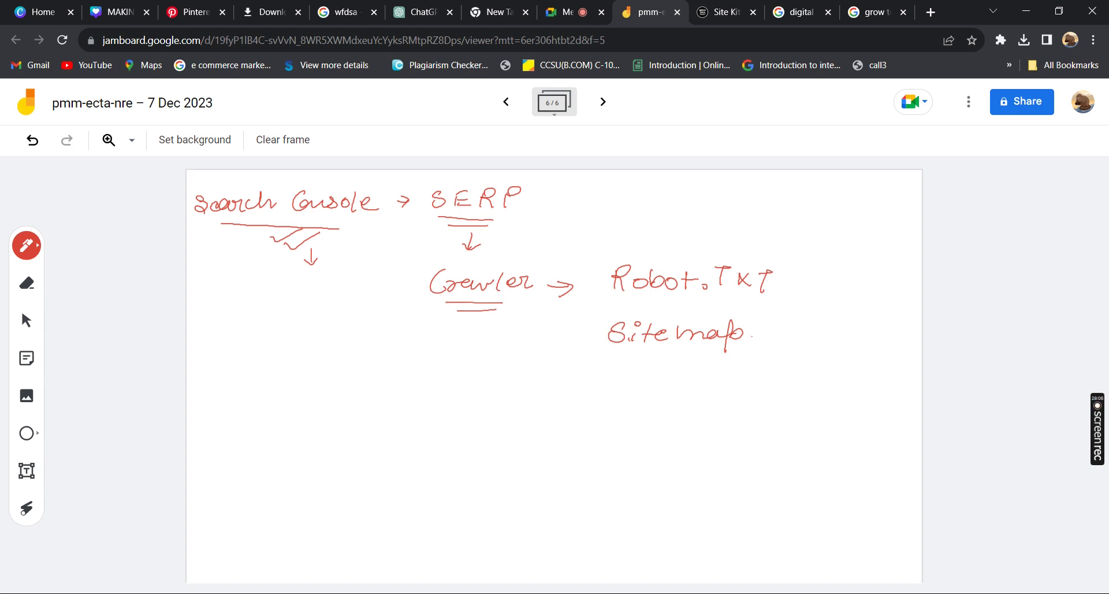
left_click_drag(589, 272, 612, 268)
left_click_drag(583, 326, 602, 320)
mouse_move(791, 280)
left_mouse_down()
mouse_move(813, 279)
mouse_move(763, 329)
left_mouse_up()
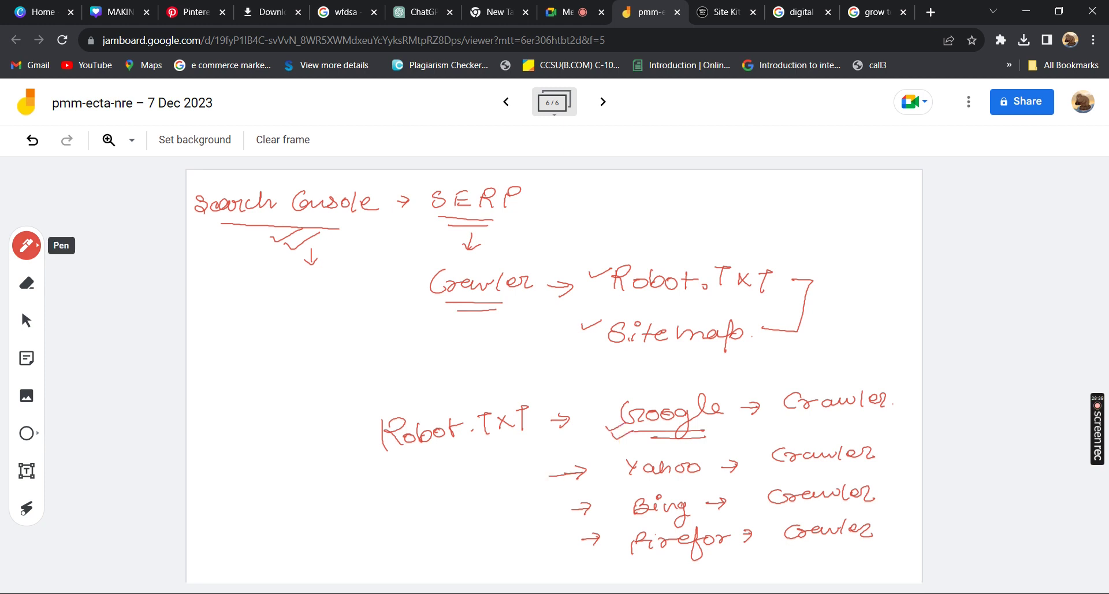
Step: Change the pen colour to black and tick the arrows beside Yahoo, Bing and Firefox
left_click(26, 245)
left_click(68, 279)
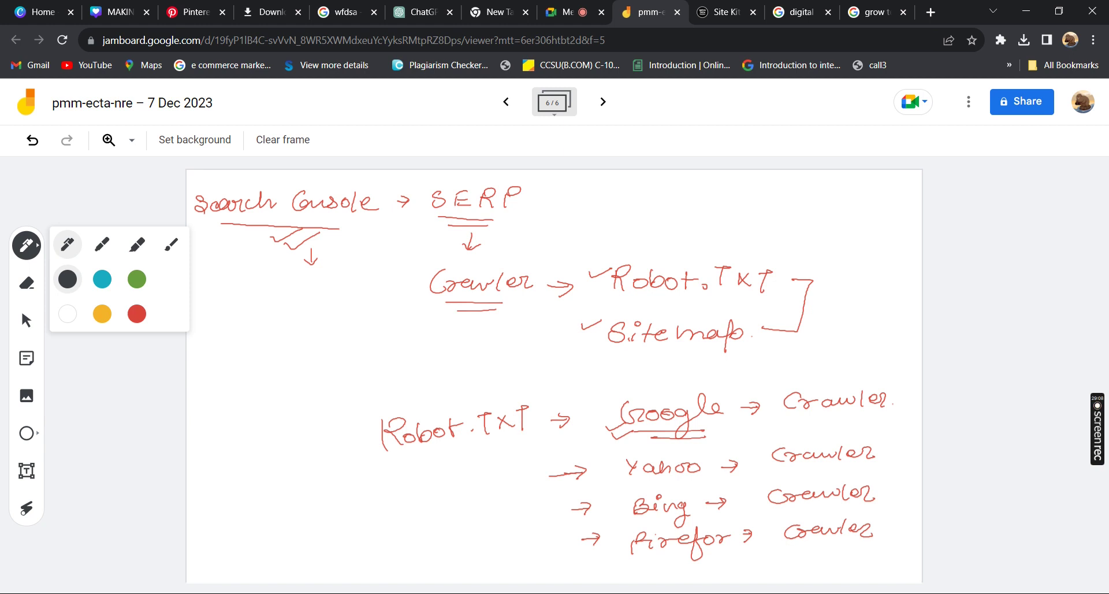
mouse_move(551, 475)
left_mouse_down()
mouse_move(581, 471)
mouse_move(589, 502)
left_mouse_up()
left_click_drag(570, 535, 589, 533)
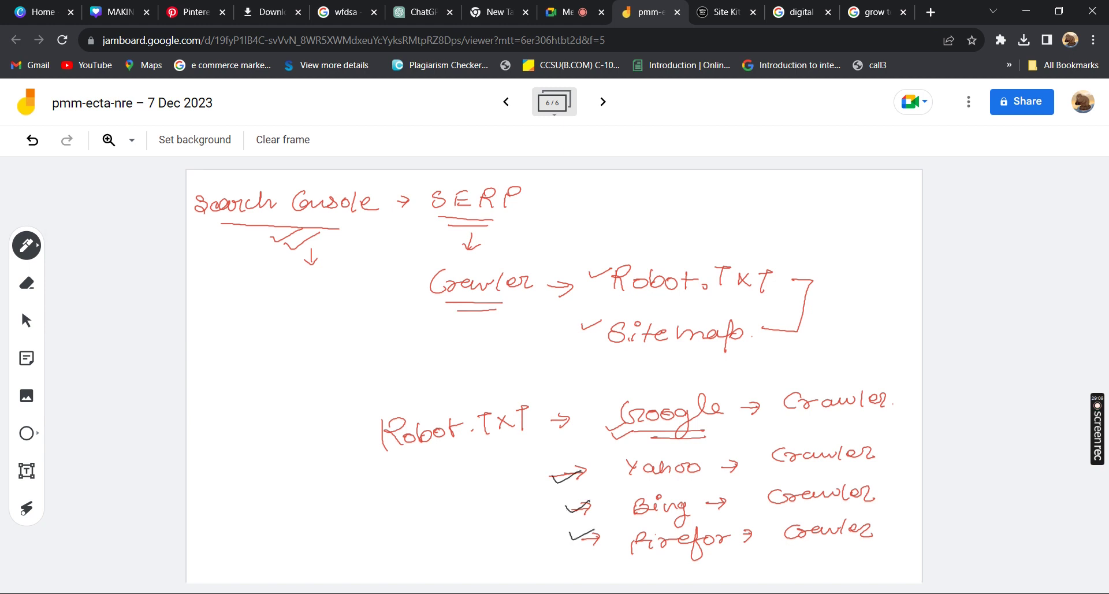
Step: Draw a black box around the lower "Robot.Txt" and add a downward arrow beneath it
left_click_drag(377, 420, 380, 461)
mouse_move(374, 414)
left_mouse_down()
mouse_move(533, 403)
mouse_move(533, 439)
mouse_move(371, 452)
left_mouse_up()
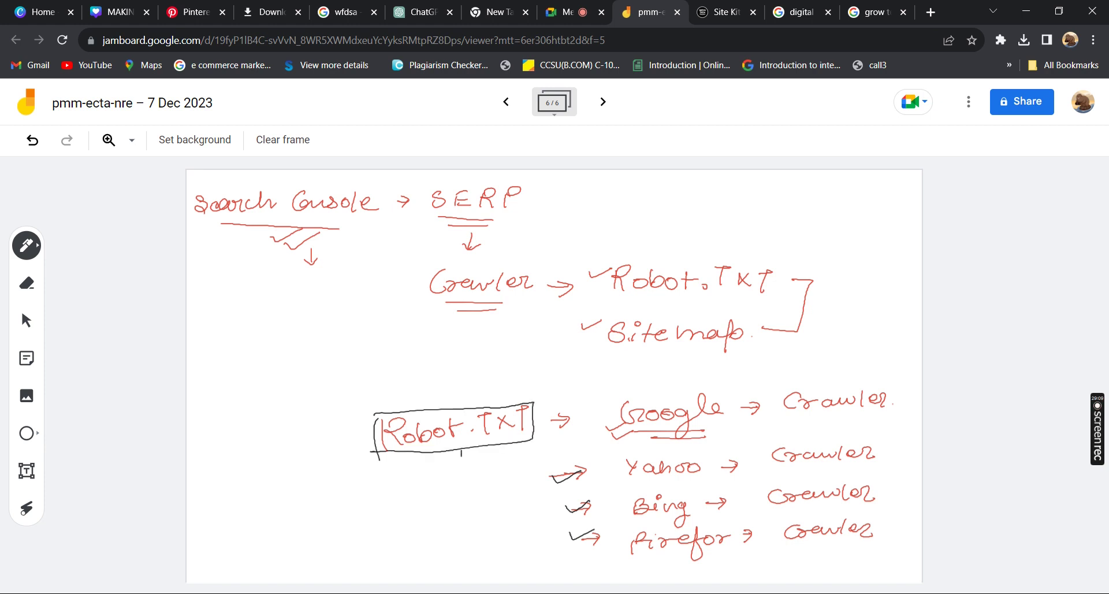
left_click_drag(461, 456, 462, 466)
left_click_drag(454, 456, 470, 456)
Step: Reinforce the black ticks beside Yahoo, Bing and Firefox with additional strokes
left_click_drag(553, 476, 600, 464)
left_click_drag(566, 504, 598, 495)
left_click_drag(570, 533, 599, 528)
left_click_drag(554, 487, 601, 474)
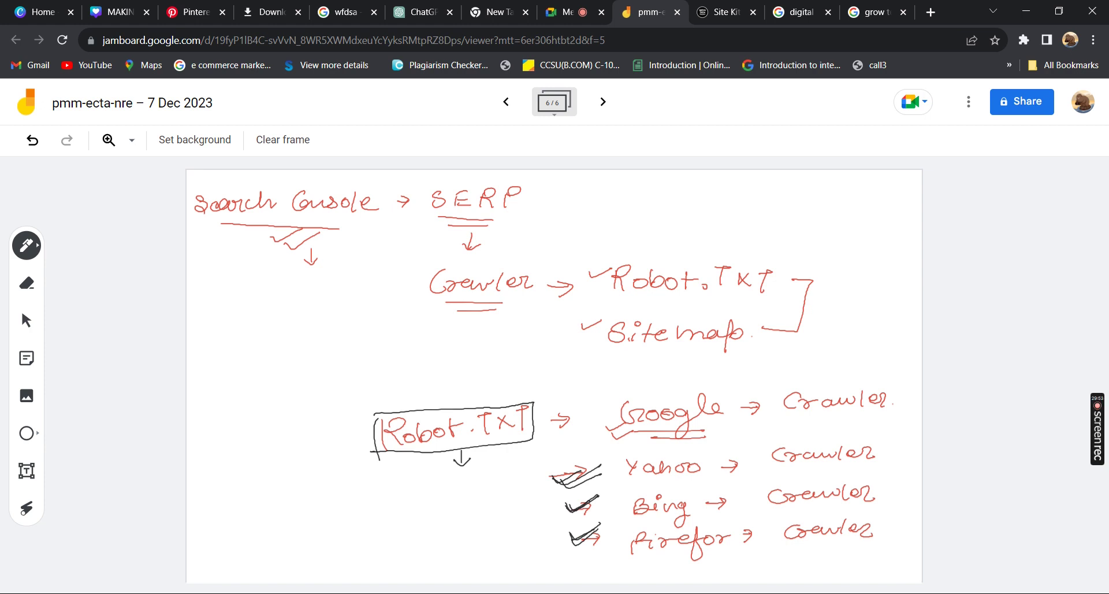
Step: Tick the boxed "Robot.Txt" and add notes around it for "Search", "User Agent" and a circled asterisk labelled "Astrix"
mouse_move(588, 593)
left_click_drag(368, 448, 398, 450)
left_click_drag(368, 416, 400, 409)
left_click_drag(556, 472, 595, 472)
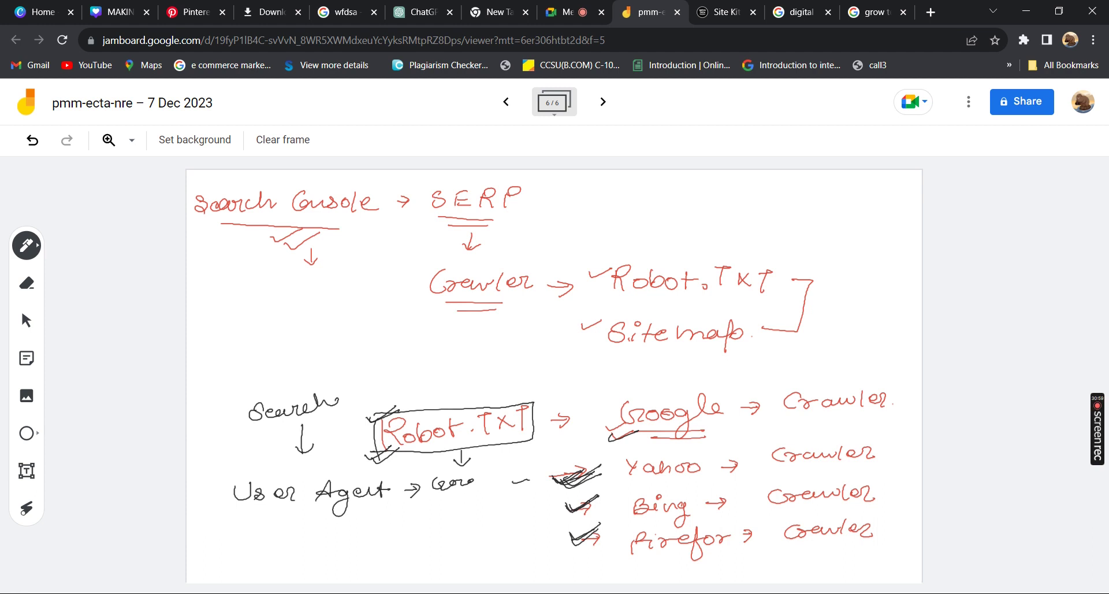
left_click_drag(479, 492, 479, 508)
mouse_move(488, 480)
left_mouse_down()
mouse_move(471, 485)
mouse_move(467, 511)
mouse_move(485, 516)
mouse_move(491, 480)
left_mouse_up()
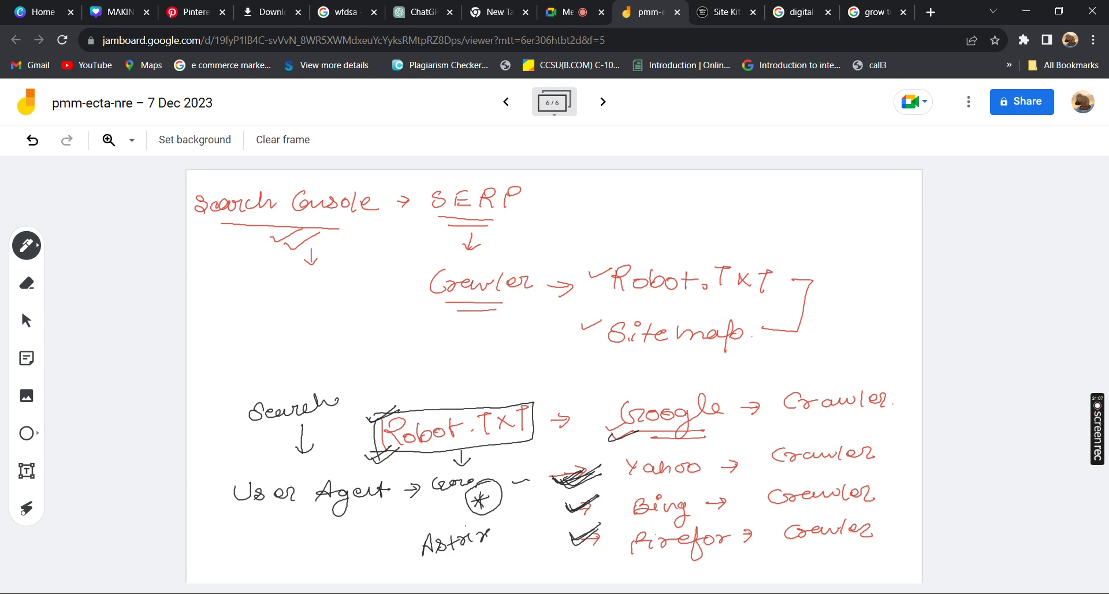
Step: Create a new frame, note "* → Astrix → All Search" with underline and ticks, and write "Diss allow →" below
left_click(603, 101)
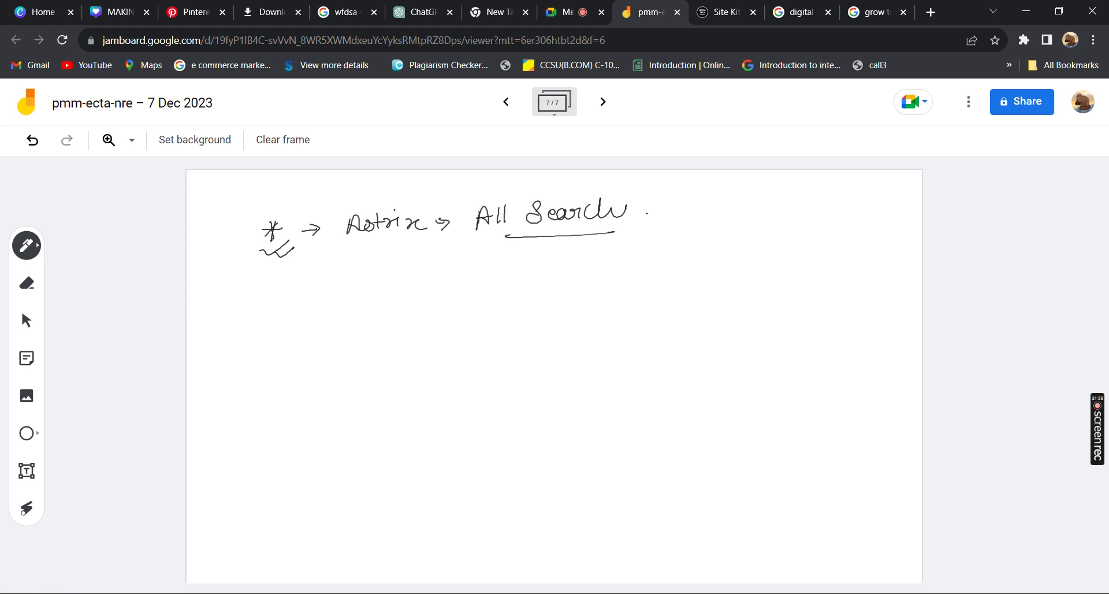
mouse_move(242, 297)
left_mouse_down()
mouse_move(241, 320)
mouse_move(277, 318)
left_mouse_up()
left_click_drag(282, 308, 276, 317)
left_click_drag(297, 304, 288, 317)
left_click_drag(326, 306, 394, 300)
left_click_drag(419, 300, 439, 301)
left_click_drag(430, 294, 428, 309)
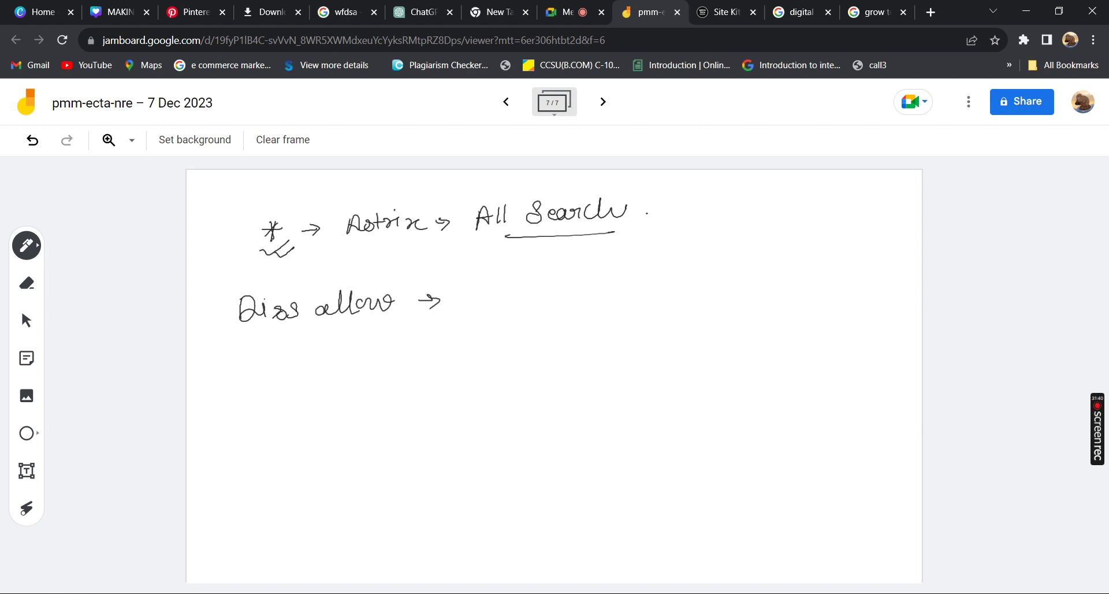
Step: Write "Allow" below the "Diss allow" line
left_click_drag(258, 419, 276, 399)
left_click_drag(283, 392, 284, 409)
left_click_drag(290, 391, 290, 408)
left_click_drag(304, 396, 330, 391)
left_click_drag(350, 398, 363, 398)
left_click_drag(373, 388, 374, 397)
left_click_drag(389, 384, 383, 399)
left_click_drag(398, 375, 399, 404)
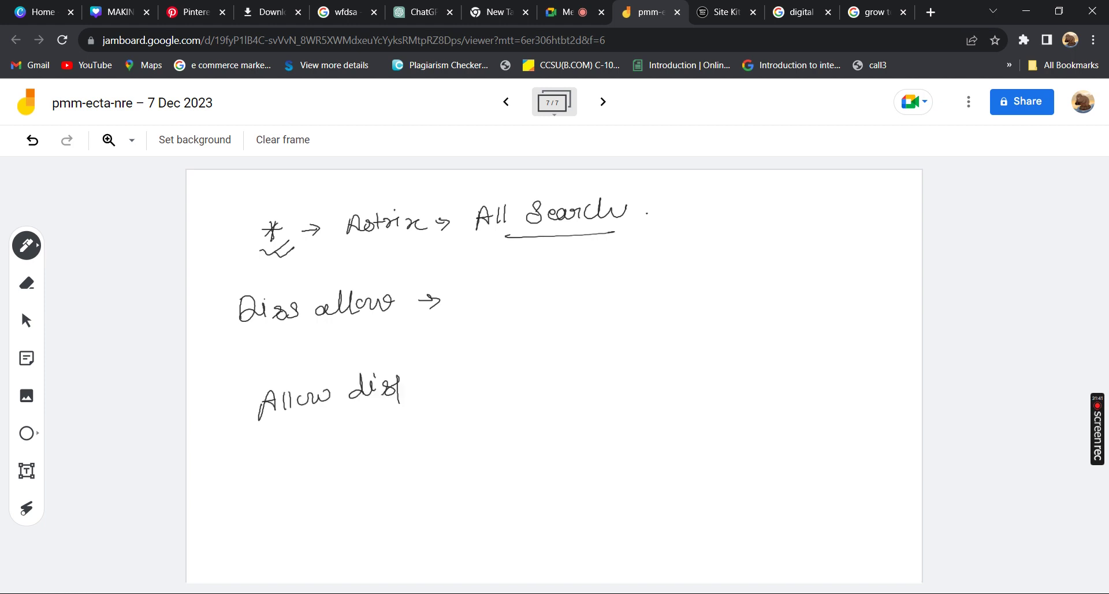
key("e")
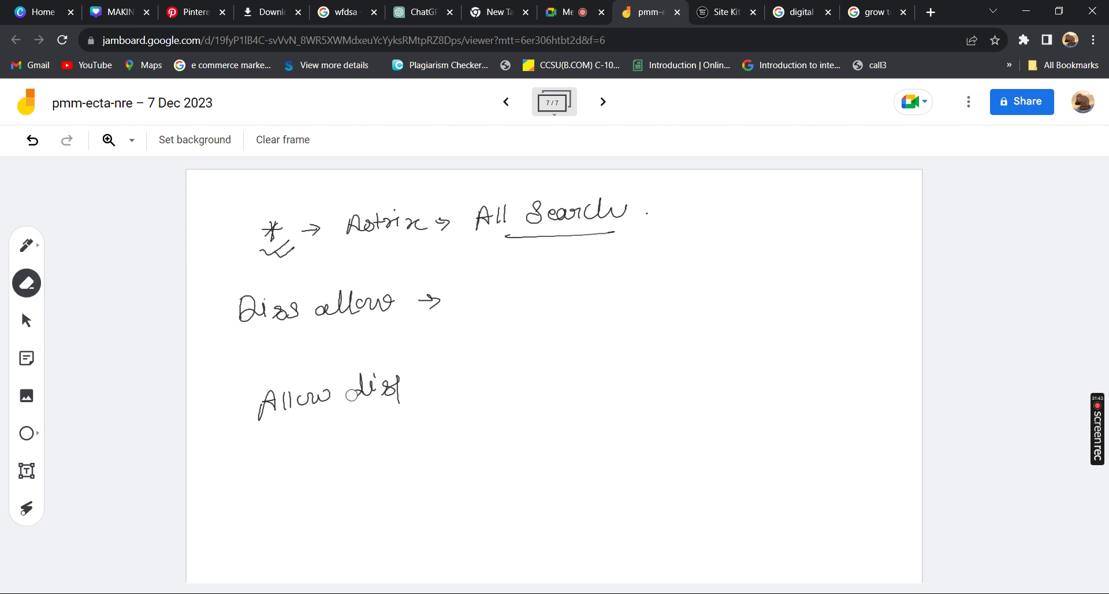
left_click_drag(347, 396, 400, 403)
Step: Draw a right-pointing arrow after "Allow" with the pen
key("p")
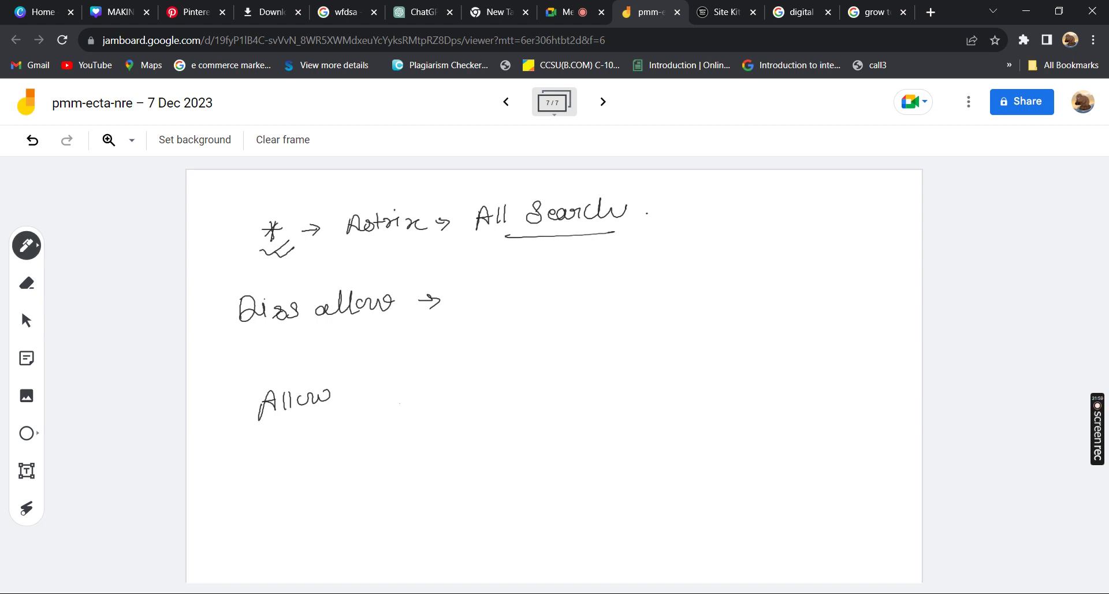
left_click(369, 389)
left_click_drag(369, 388, 385, 397)
Step: Write the example address "growted.com/wp-admin" to the right of "Diss allow" and underline it twice
left_click_drag(602, 281, 607, 292)
left_click_drag(617, 283, 632, 281)
left_click_drag(638, 280, 643, 282)
left_click_drag(648, 282, 678, 277)
left_click_drag(686, 268, 687, 284)
left_click_drag(682, 277, 694, 275)
left_click_drag(694, 276, 727, 278)
left_click(739, 270)
left_click_drag(757, 256, 768, 266)
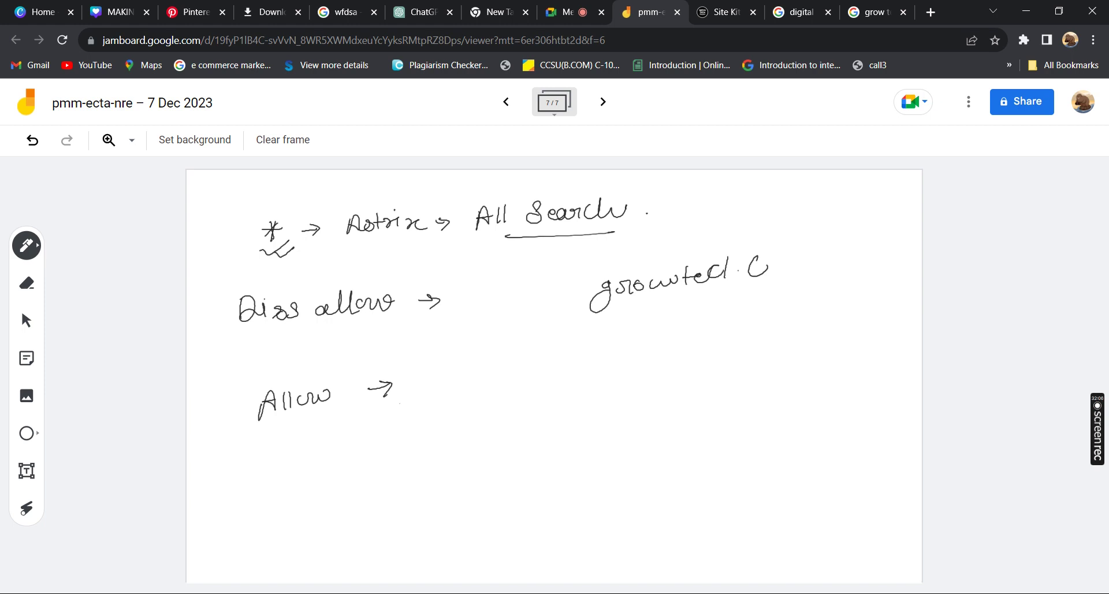
left_click_drag(768, 266, 794, 266)
left_click_drag(804, 242, 795, 298)
left_click_drag(818, 258, 834, 262)
left_click_drag(837, 257, 850, 267)
left_click_drag(855, 264, 862, 261)
left_click_drag(869, 263, 921, 260)
left_click_drag(718, 301, 870, 287)
left_click_drag(763, 305, 861, 296)
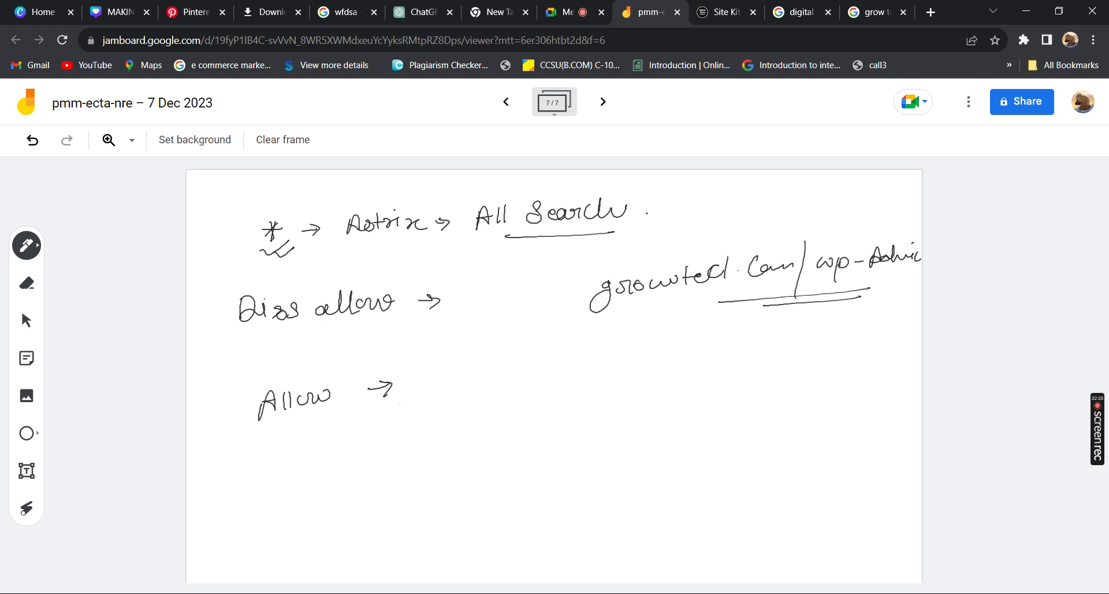
Step: Mark the example address with a leading arrow and ticks, and double-underline its "wp-admin" part
left_click_drag(651, 314, 729, 294)
left_click_drag(582, 287, 583, 300)
left_click_drag(818, 281, 910, 274)
left_click_drag(819, 289, 907, 281)
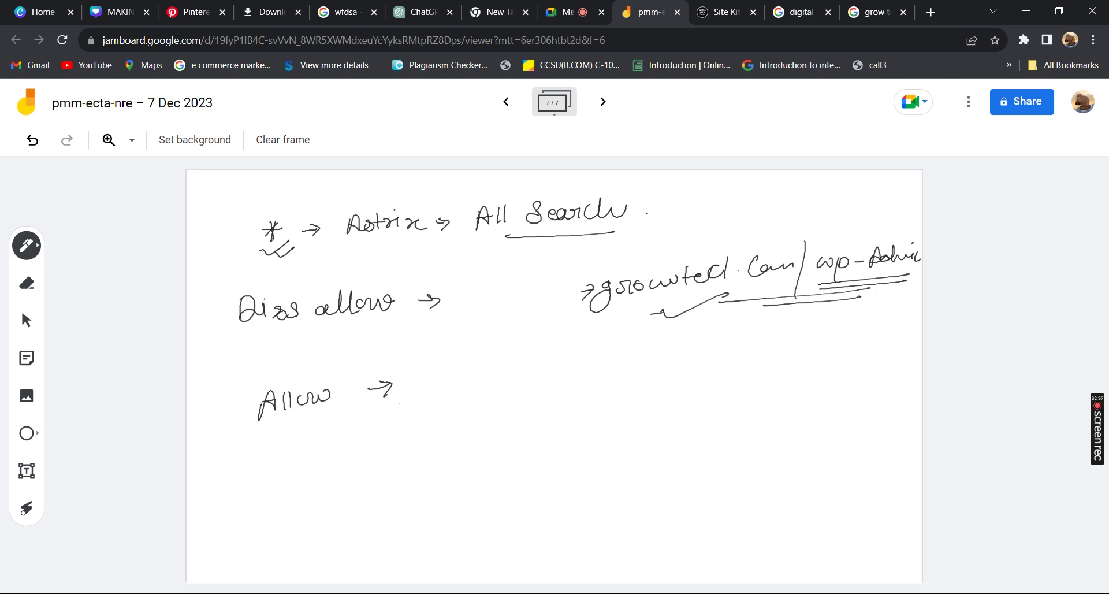
left_click_drag(701, 298, 766, 296)
Step: Erase the whole example address together with its underlines and ticks
left_click(26, 283)
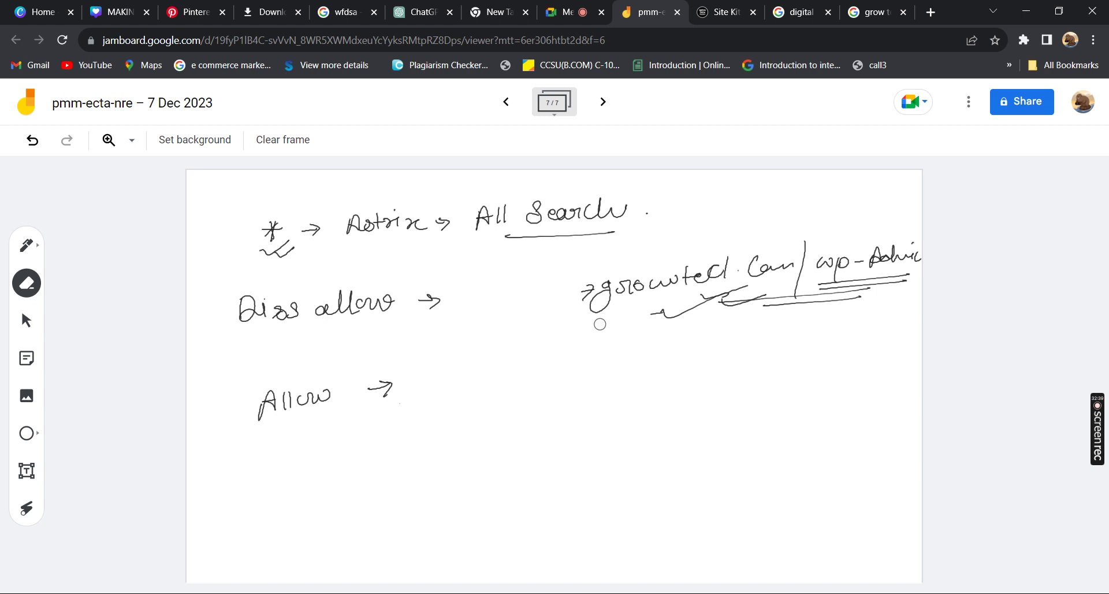
left_click_drag(600, 324, 798, 300)
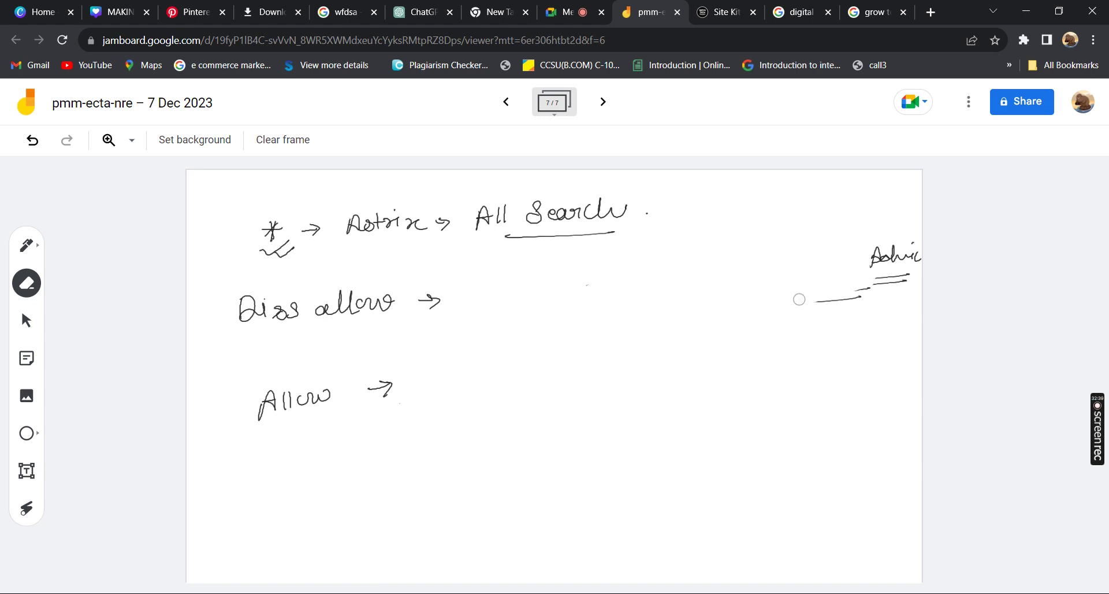
left_click_drag(799, 299, 907, 257)
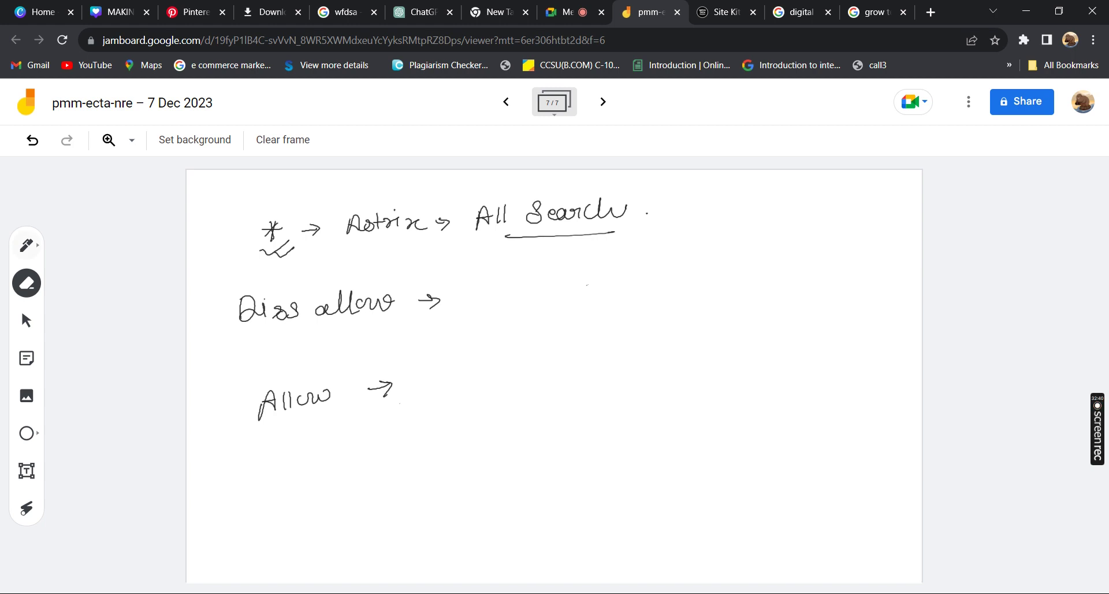
Step: Write "/wp-admin/" after the arrow beside "Diss allow" with the pen
left_click(27, 245)
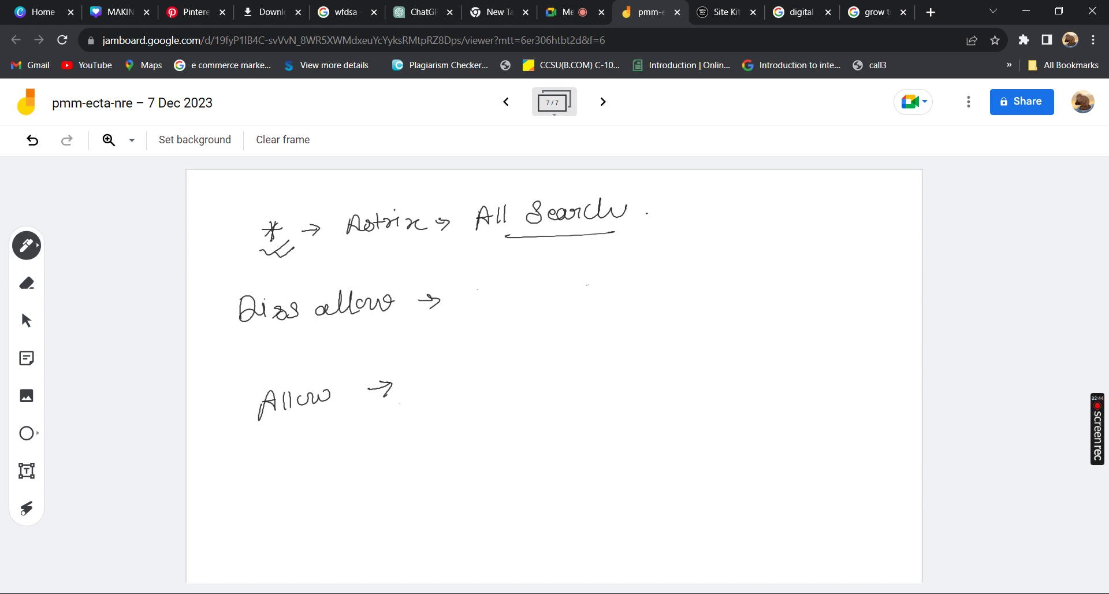
left_click_drag(476, 288, 490, 289)
left_click_drag(495, 287, 504, 295)
left_click_drag(514, 294, 559, 270)
left_click_drag(564, 289, 607, 287)
left_click_drag(588, 271, 589, 272)
left_click_drag(625, 265, 614, 295)
left_click_drag(476, 274, 463, 307)
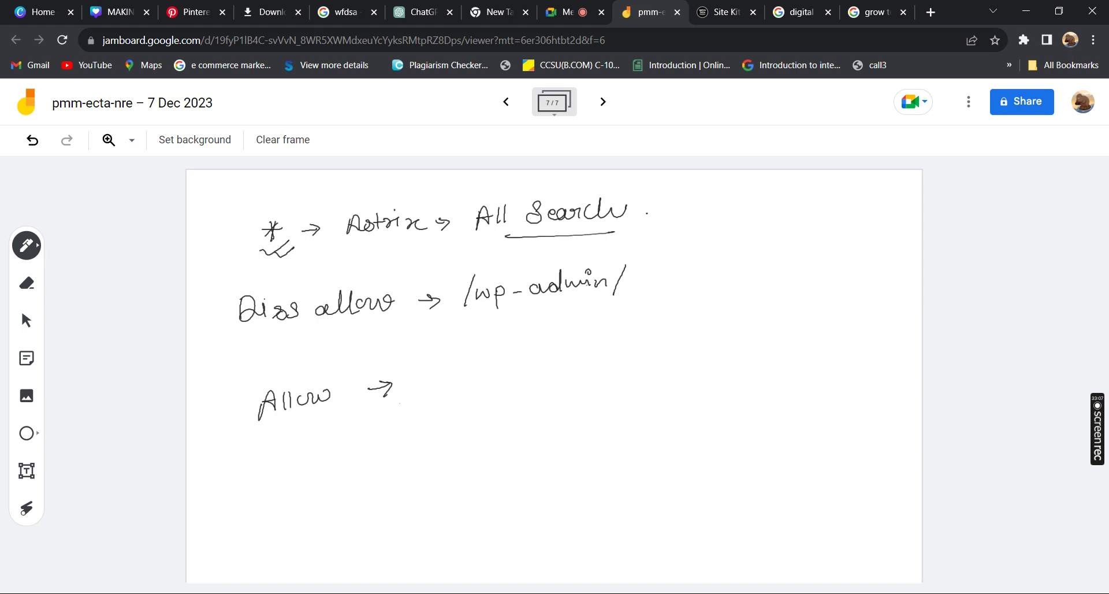
Step: List "Home", "About" and "Contact" beside "Allow", bracket them, and add a small cross and a tick
left_click_drag(432, 369, 493, 369)
left_click_drag(434, 429, 514, 397)
left_click_drag(446, 452, 548, 432)
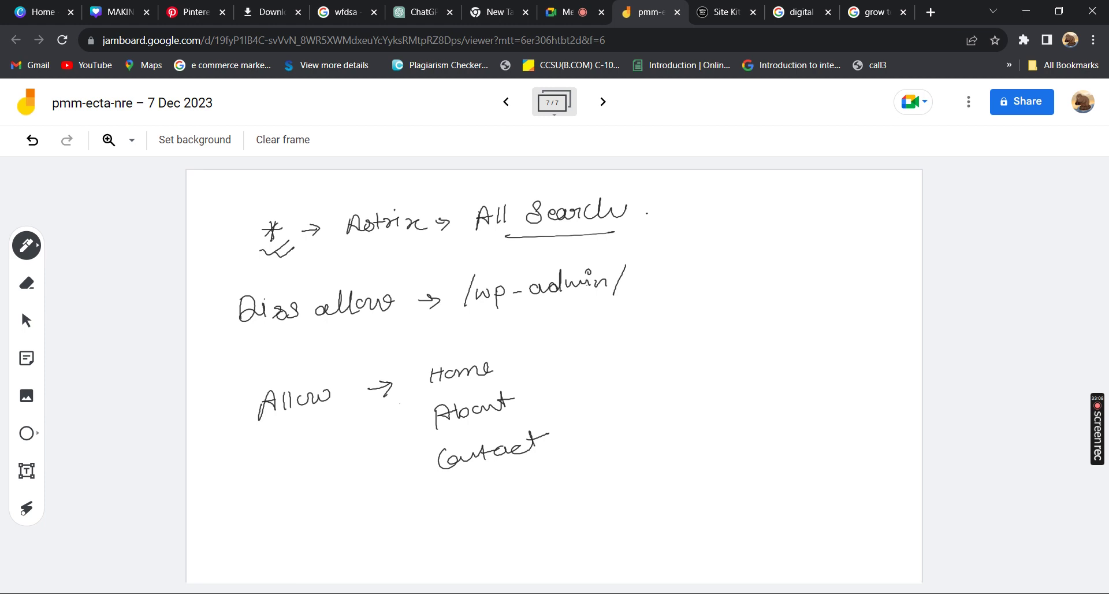
left_click_drag(536, 358, 548, 451)
left_click_drag(602, 388, 621, 402)
left_click_drag(658, 381, 699, 376)
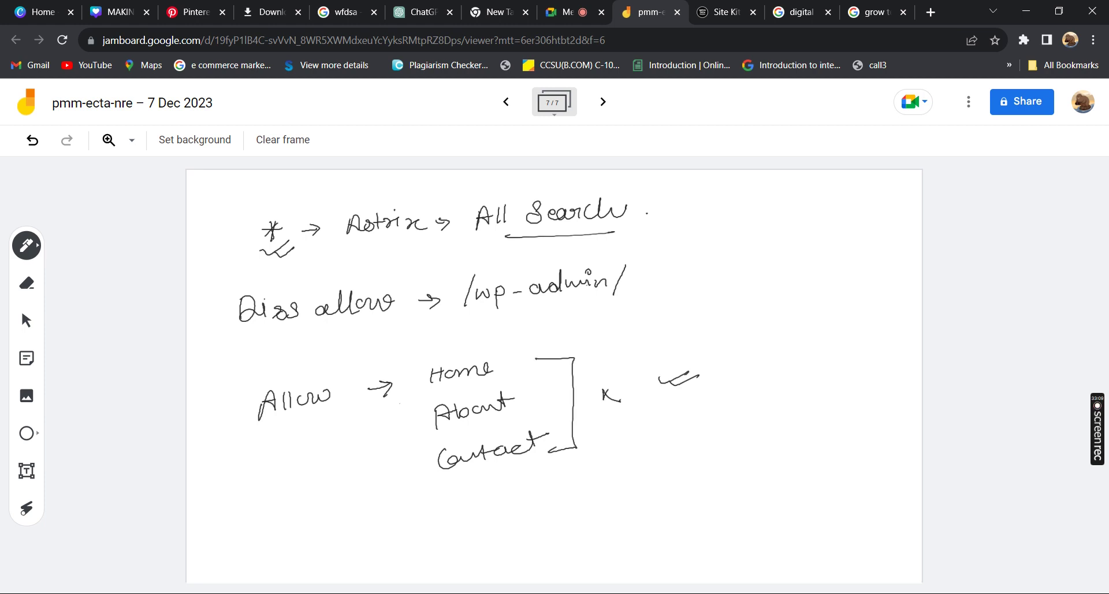
Step: Underline and tick "/wp-admin/", and add a tick beneath "Allow"
left_click_drag(471, 324, 611, 312)
left_click_drag(495, 327, 661, 294)
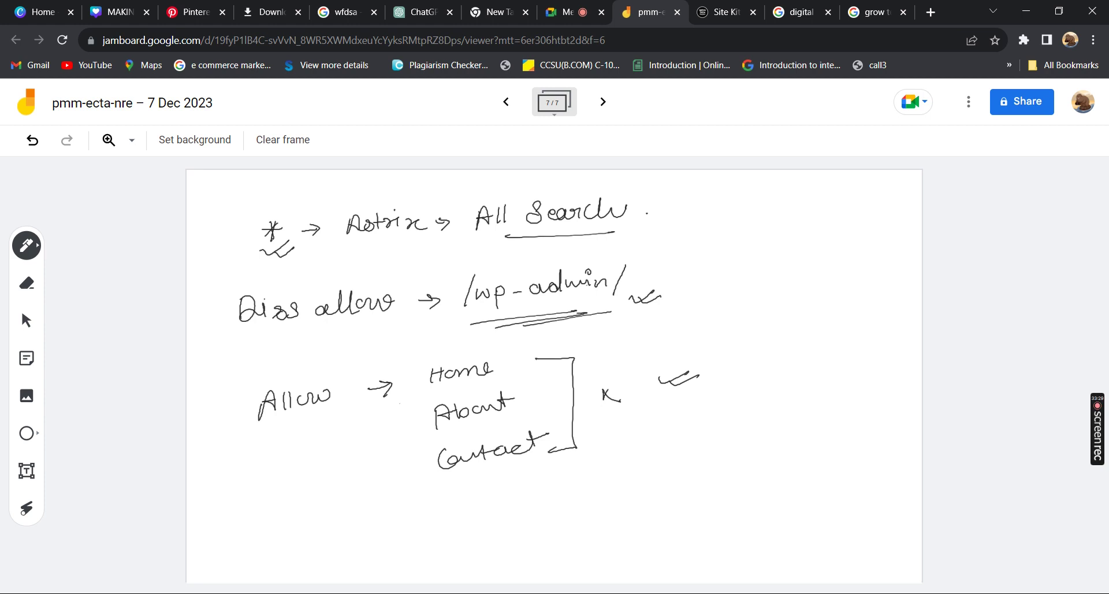
left_click_drag(313, 424, 352, 411)
Step: Check the participants in the Google Meet call and return to the Jamboard
left_click(563, 11)
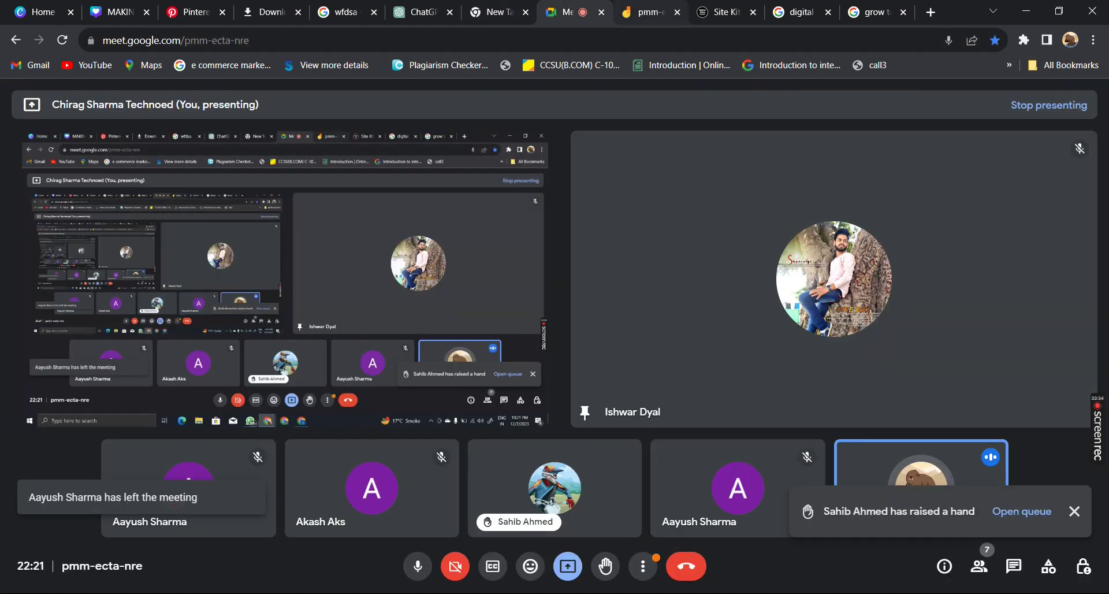
left_click(651, 12)
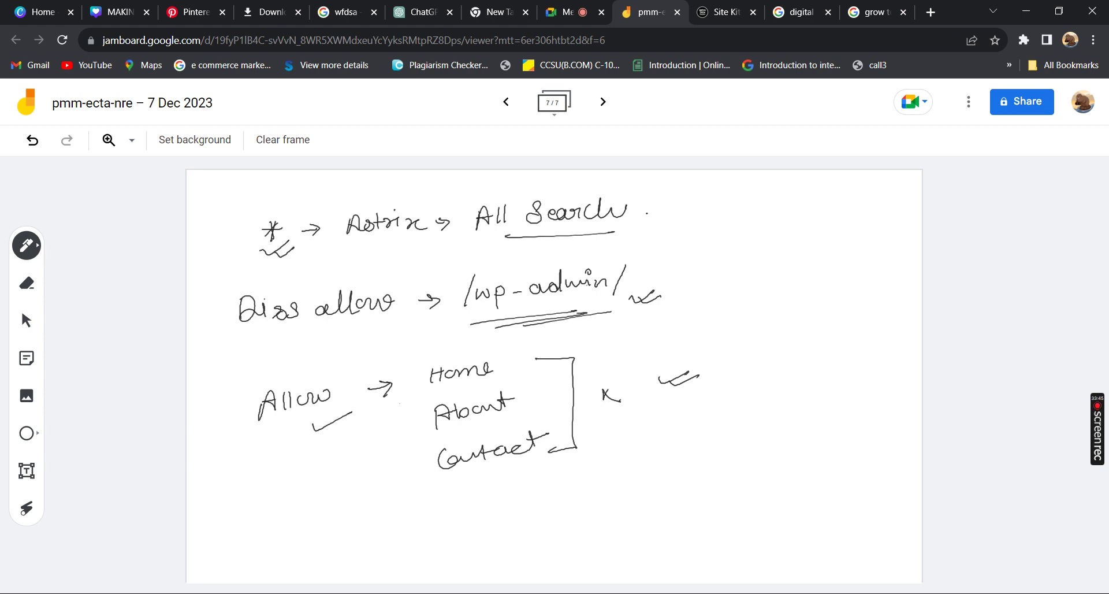
Step: Hatch the bracket beside "Home", "About" and "Contact" with short slanted strokes along its vertical line
left_click_drag(552, 365, 574, 359)
left_click_drag(564, 376, 578, 369)
left_click_drag(566, 391, 578, 384)
left_click_drag(567, 405, 578, 398)
left_click_drag(568, 420, 584, 416)
left_click_drag(568, 431, 582, 426)
left_click_drag(568, 445, 581, 446)
mouse_move(570, 397)
left_mouse_down()
mouse_move(584, 390)
mouse_move(583, 408)
left_mouse_up()
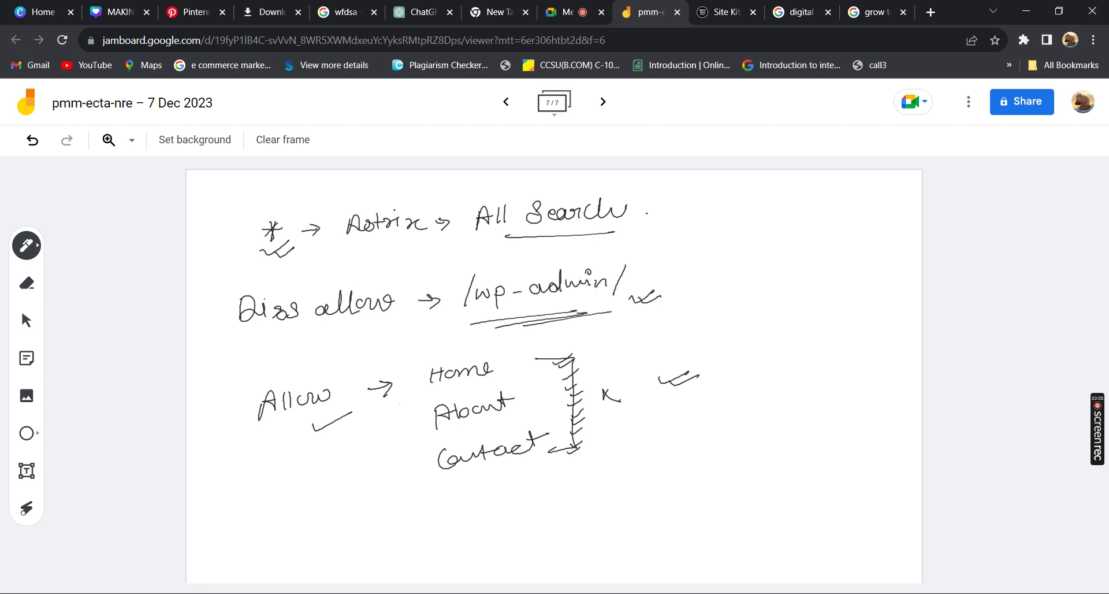
Step: Erase the "Home", "About" and "Contact" list along with its bracket, cross and tick
left_click(27, 283)
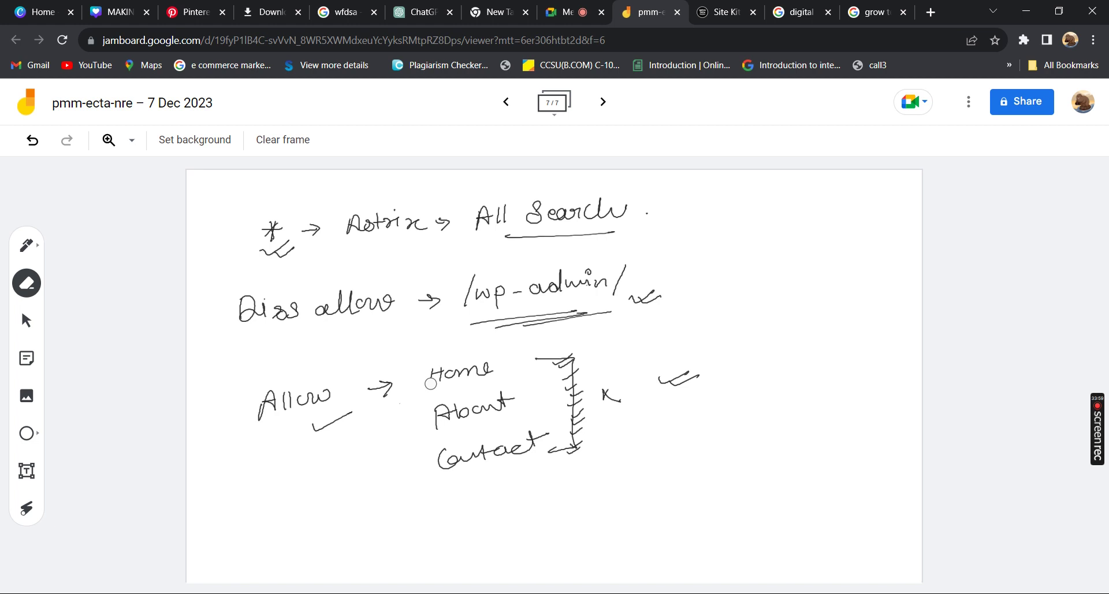
left_click_drag(430, 384, 574, 404)
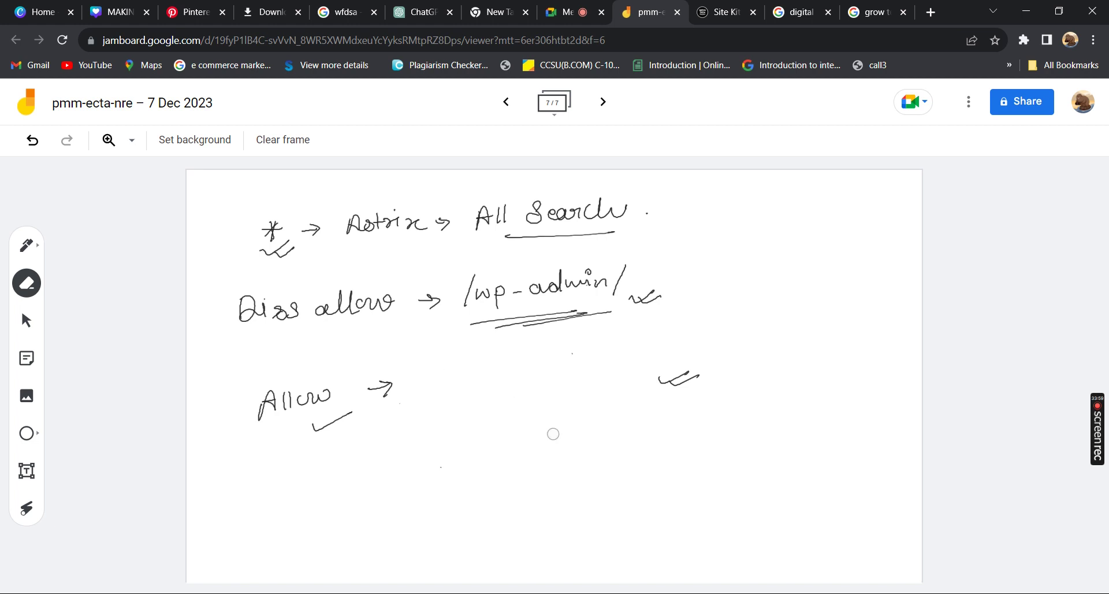
left_click_drag(660, 379, 698, 376)
Step: Tick "/wp-admin/", circle "Allow", and add an arrow leading to a circled "About" on the "Diss allow" line
left_click(27, 245)
left_click_drag(550, 308, 617, 296)
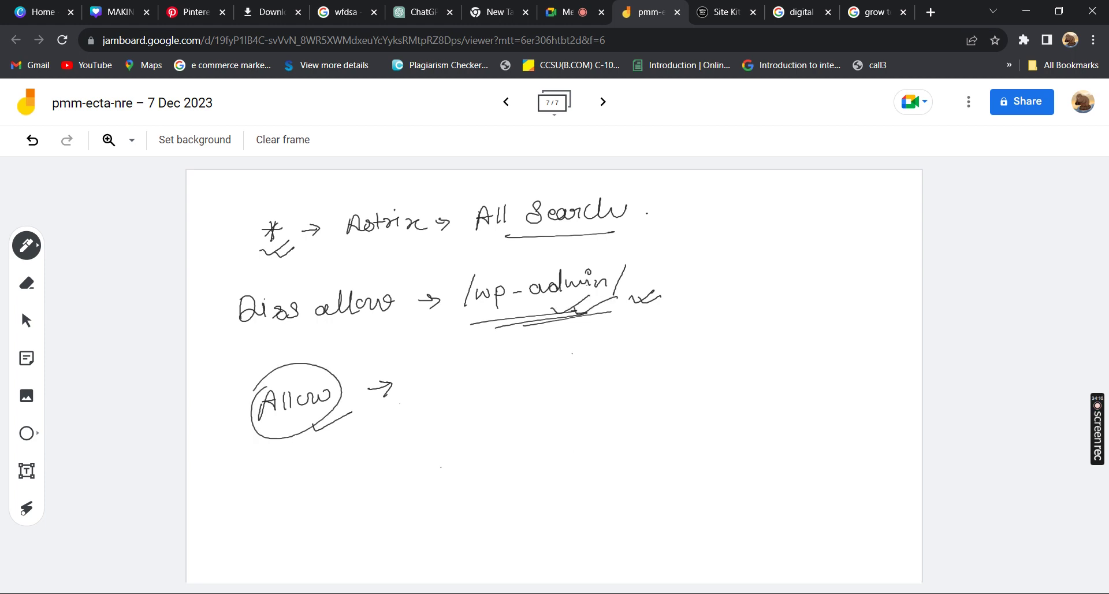
left_click_drag(660, 268, 682, 265)
mouse_move(713, 263)
left_mouse_down()
mouse_move(796, 228)
mouse_move(801, 237)
left_mouse_up()
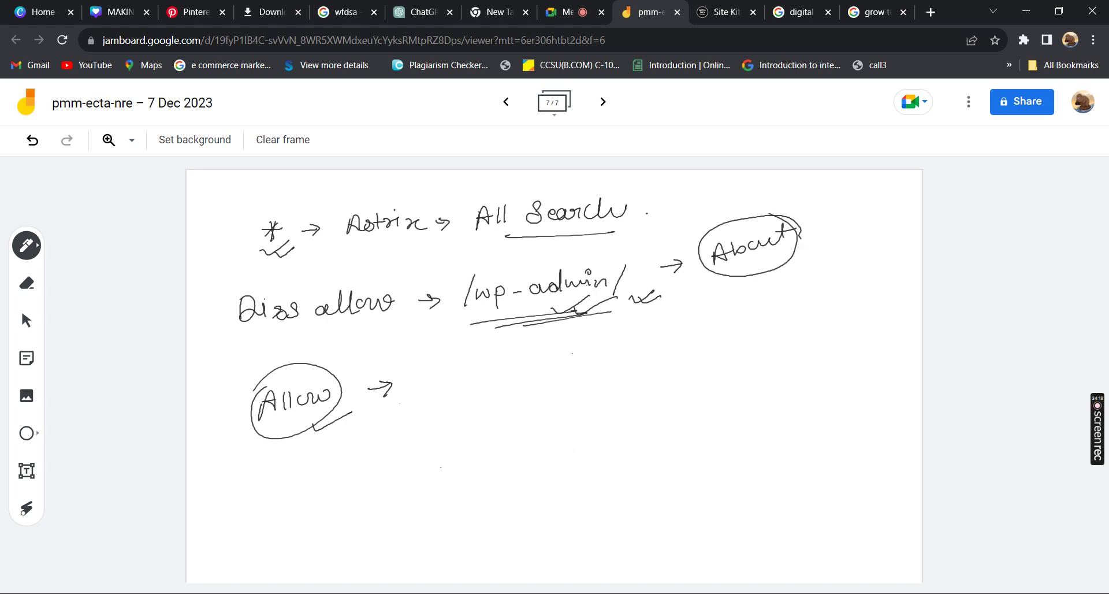
Step: Add another tick and a downward arrow by "Allow", and write a double-underlined "Robot.Txt" heading in the frame's upper-left corner
left_click_drag(326, 411, 371, 400)
left_click_drag(451, 367, 461, 429)
mouse_move(205, 218)
left_mouse_down()
mouse_move(212, 236)
mouse_move(205, 219)
left_mouse_up()
left_click_drag(196, 228, 254, 199)
left_click_drag(224, 236, 267, 213)
left_click_drag(260, 184, 305, 174)
left_click(264, 201)
left_click_drag(248, 221, 316, 194)
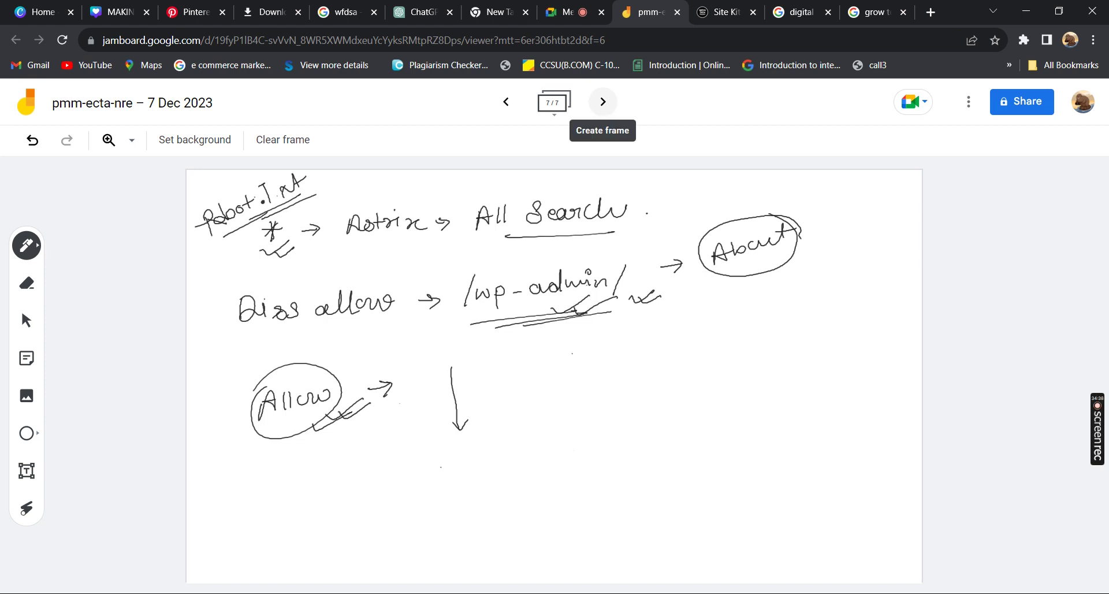
Step: Create a new frame with a double-underlined "Sitemap" heading and draw a large box filled with short dashes
left_click(603, 101)
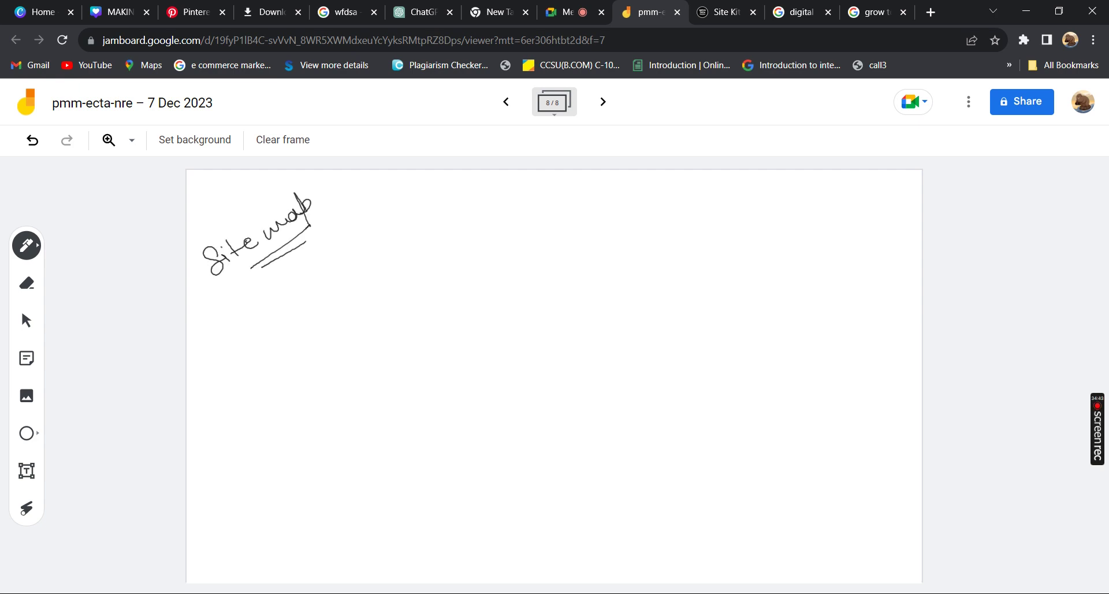
left_click_drag(518, 234, 526, 410)
left_click_drag(525, 413, 524, 225)
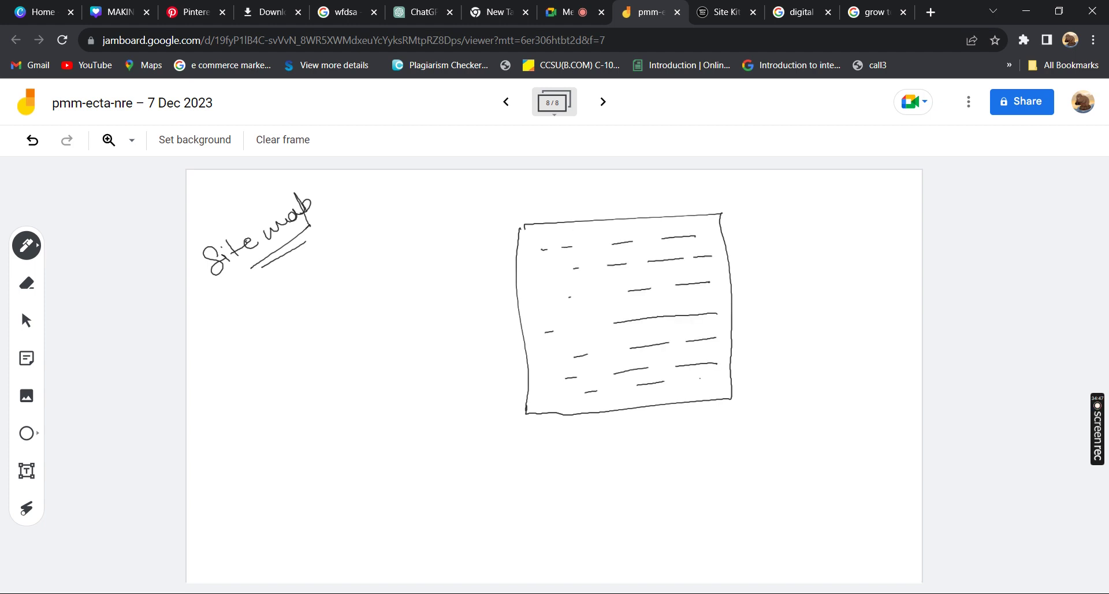
Step: Change the pen colour to red and thicken three of the dashes inside the box
left_click(26, 246)
left_click(137, 314)
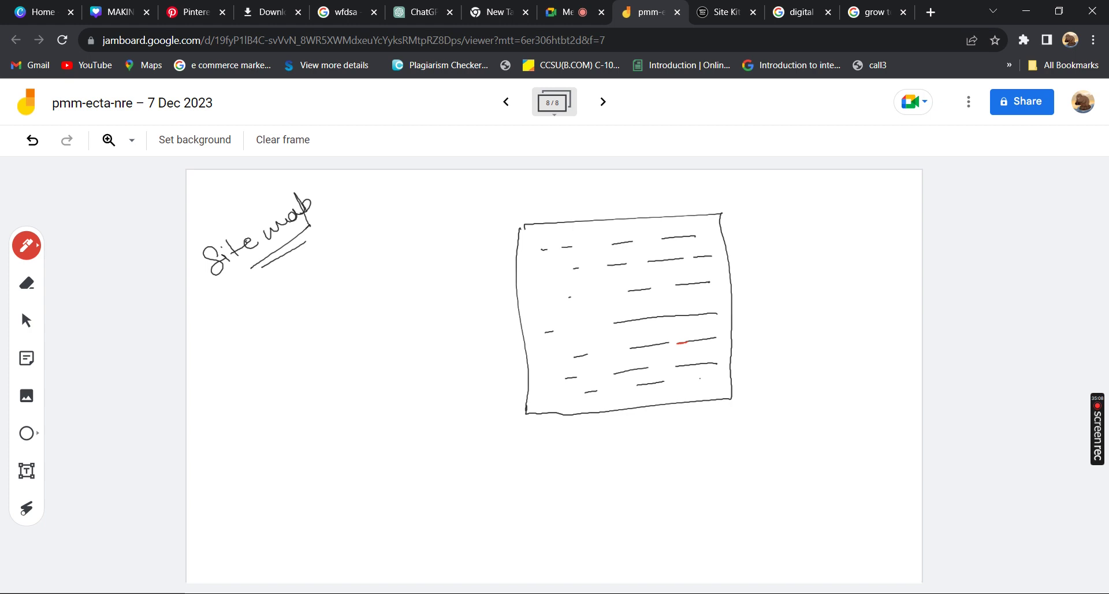
left_click_drag(678, 344, 721, 338)
left_click_drag(554, 380, 592, 376)
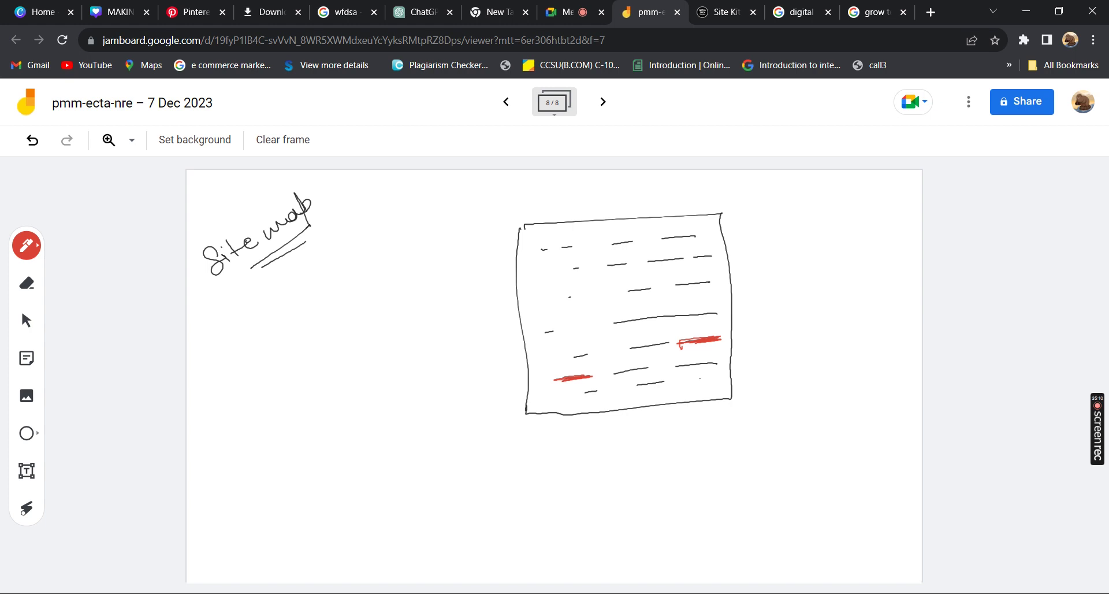
left_click_drag(551, 301, 586, 296)
Step: Change the pen to yellow, circle the red dashes, run broken vertical lines through the box, underline "Sitemap" and write "Indexing Slow"
left_click(26, 283)
left_click(26, 245)
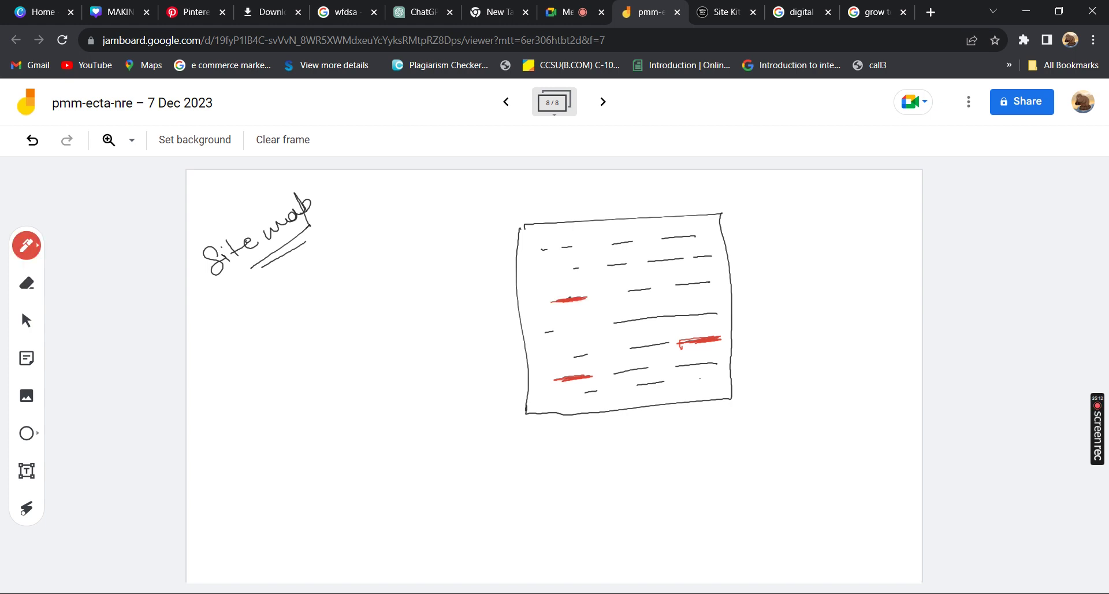
left_click(27, 245)
left_click(102, 314)
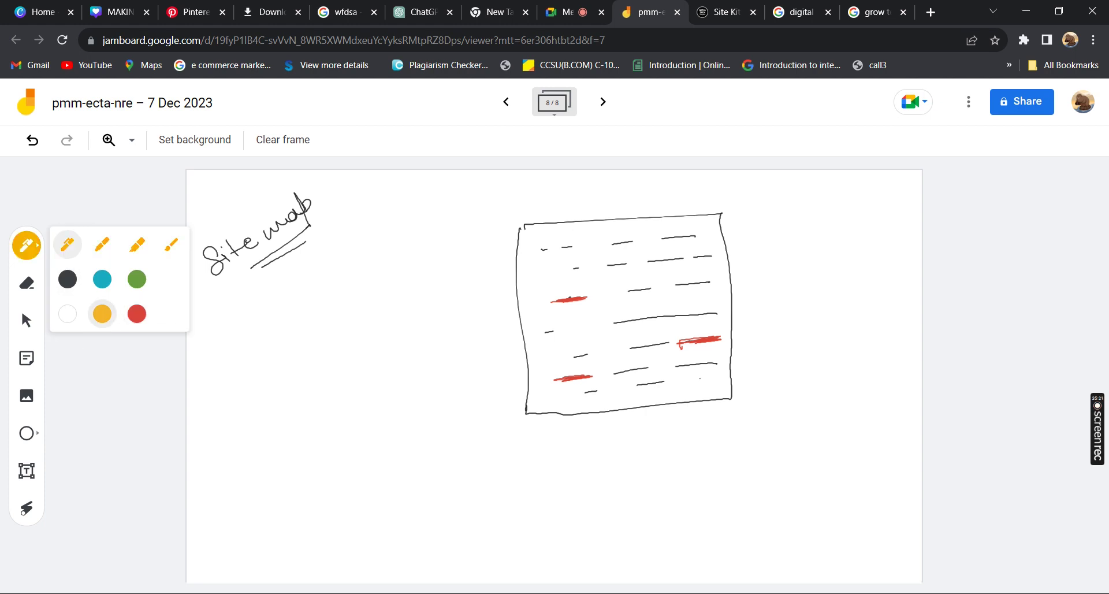
left_click_drag(593, 296, 595, 304)
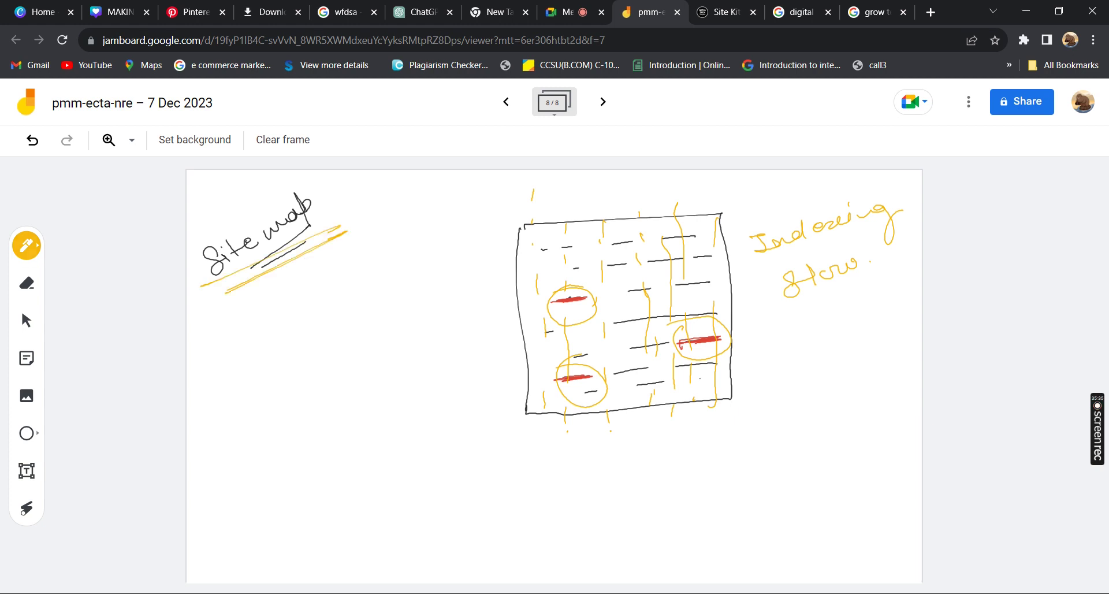
Step: Change the pen colour to red and write a double-underlined "Links" below the "Sitemap" heading
left_click(27, 245)
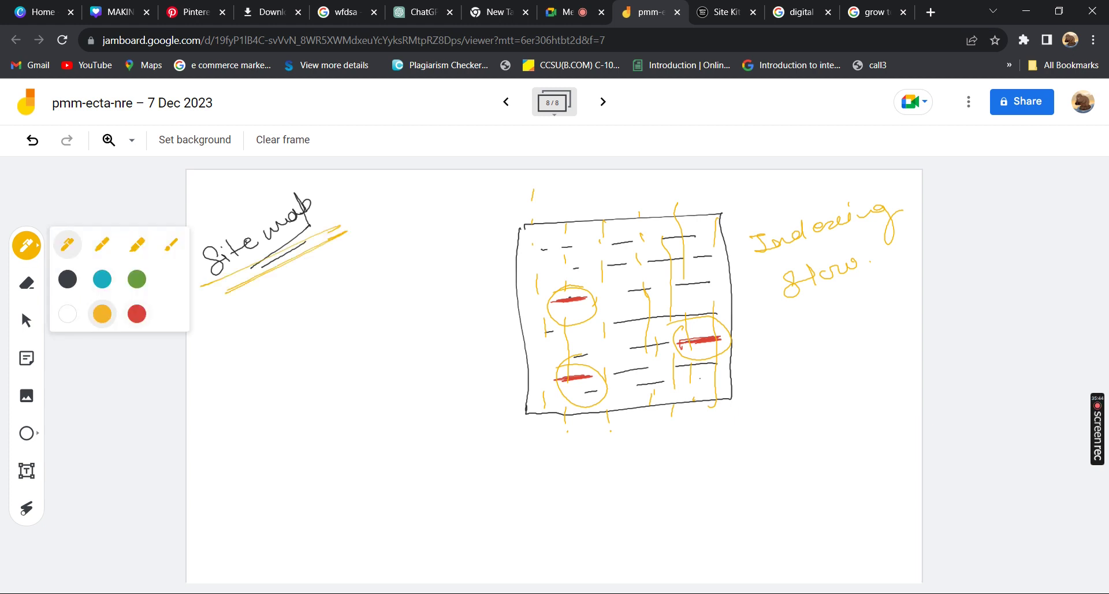
left_click(137, 314)
left_click_drag(231, 315, 232, 323)
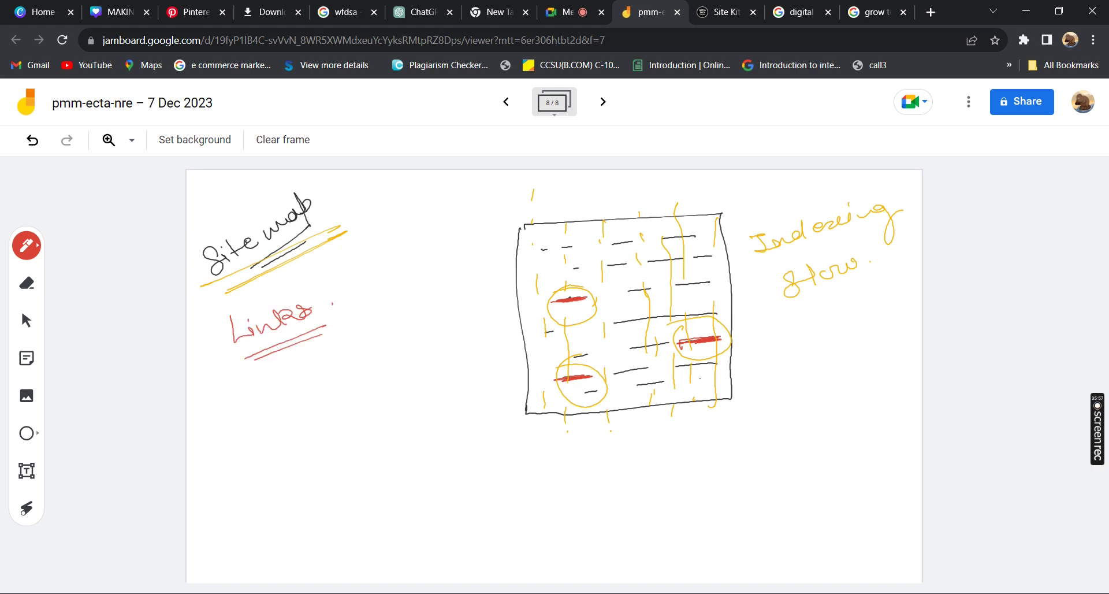
Step: Write "Home > About > Contact > Home" in red below "Links" and enclose it in a slanted box
mouse_move(226, 404)
left_mouse_down()
mouse_move(228, 417)
mouse_move(238, 403)
left_mouse_up()
left_click_drag(241, 406, 276, 395)
mouse_move(283, 386)
left_mouse_down()
mouse_move(288, 397)
mouse_move(359, 349)
left_mouse_up()
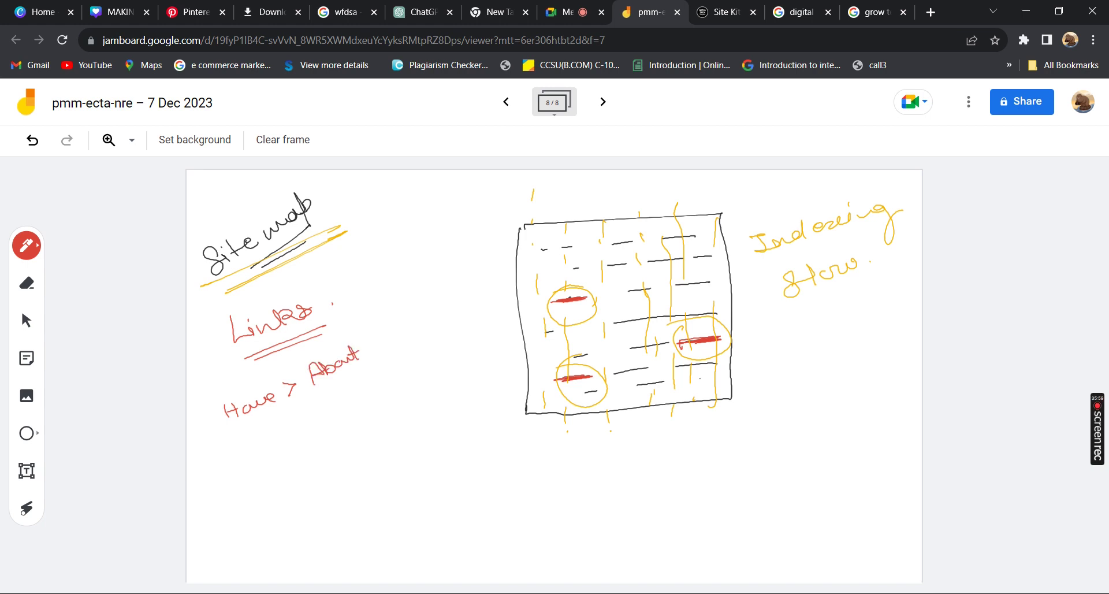
left_click_drag(369, 342, 376, 353)
left_click_drag(402, 323, 472, 311)
left_click_drag(458, 304, 491, 301)
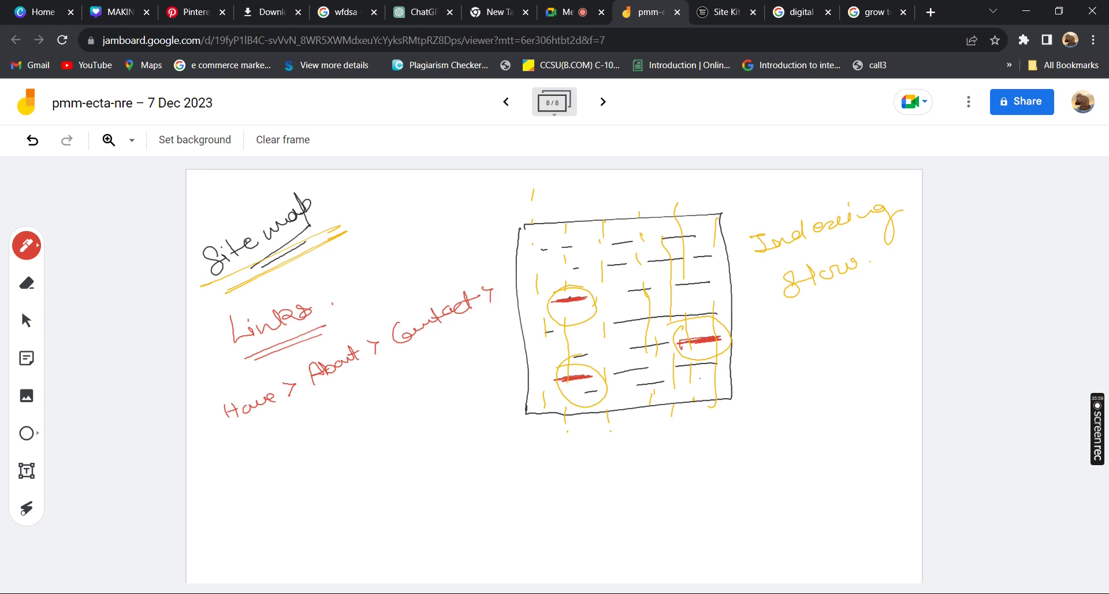
left_click_drag(381, 389, 374, 410)
left_click_drag(377, 402, 439, 367)
left_click(455, 365)
left_click_drag(206, 404, 224, 438)
left_click_drag(224, 437, 205, 405)
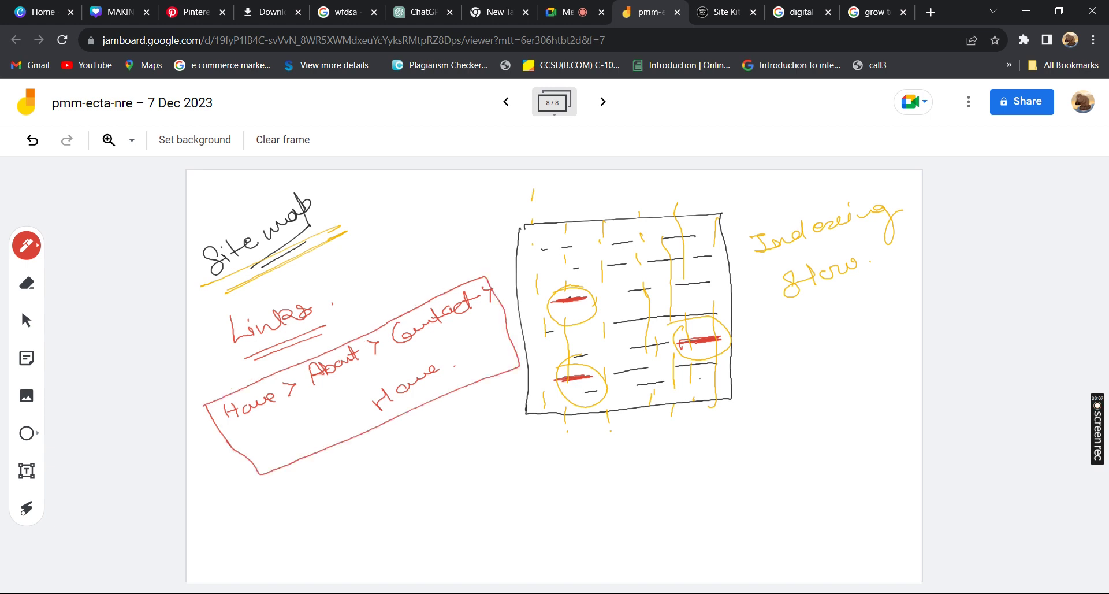
Step: Change the pen colour to yellow and draw one arrow towards the red box and another down to "Contact"
left_click(27, 245)
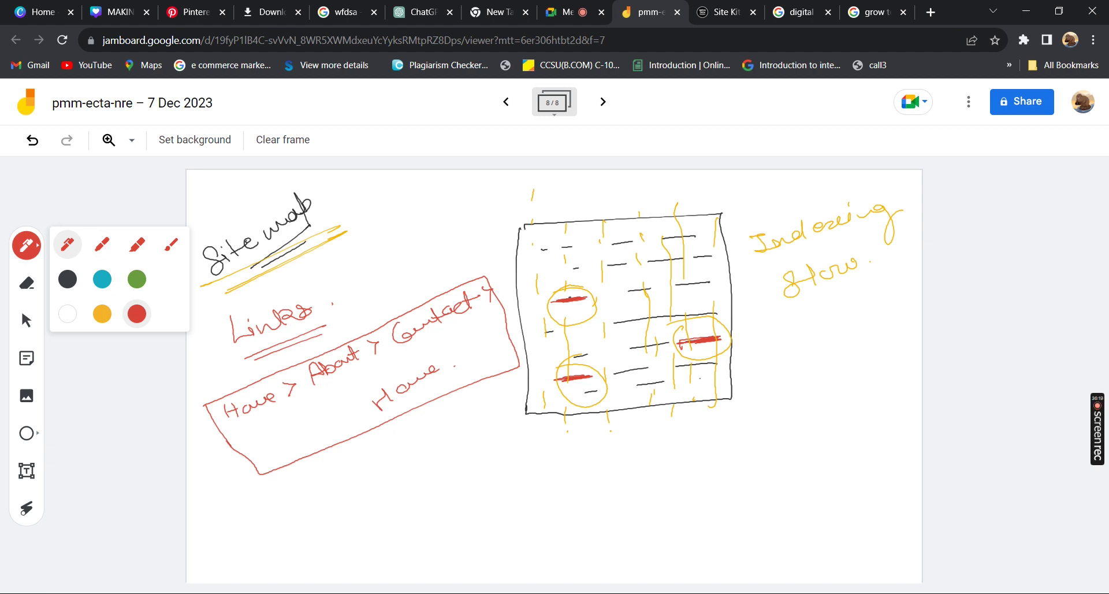
left_click(102, 314)
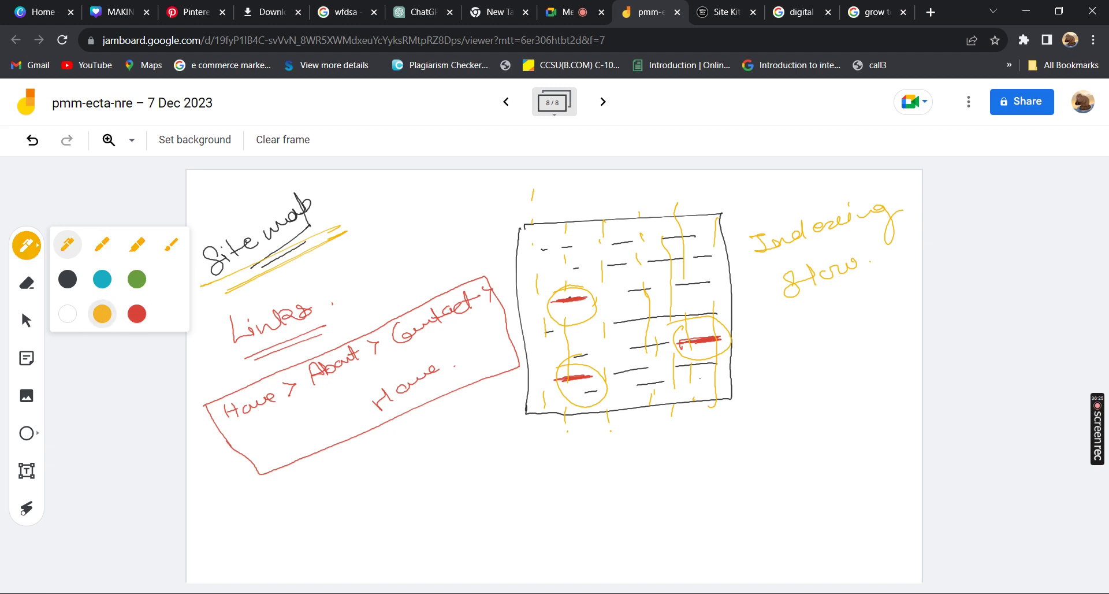
left_click_drag(205, 456, 236, 442)
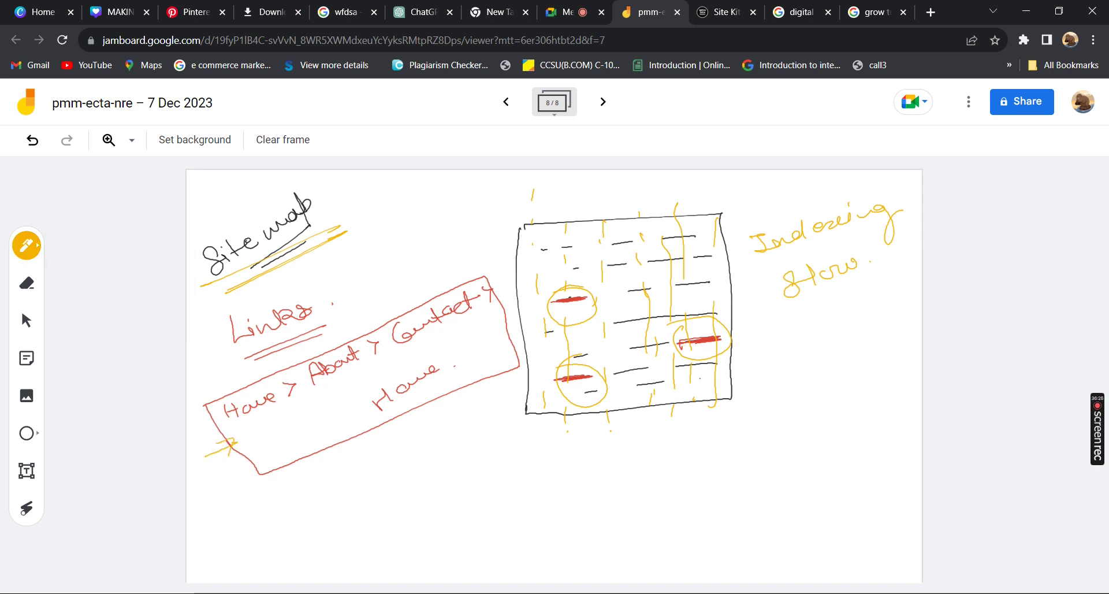
left_click_drag(405, 270, 421, 287)
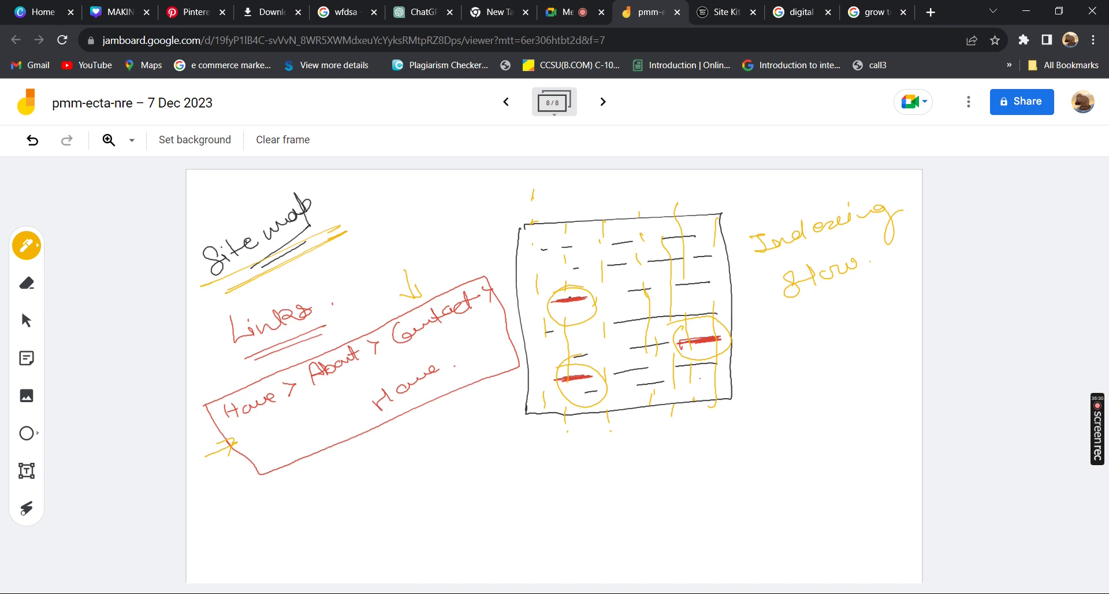
Step: Draw a yellow strip above the dashed box, link the red box to it with curved arrows, and mark a tick inside the strip
left_click_drag(530, 234, 711, 215)
left_click_drag(600, 234, 721, 215)
left_click_drag(480, 247, 458, 286)
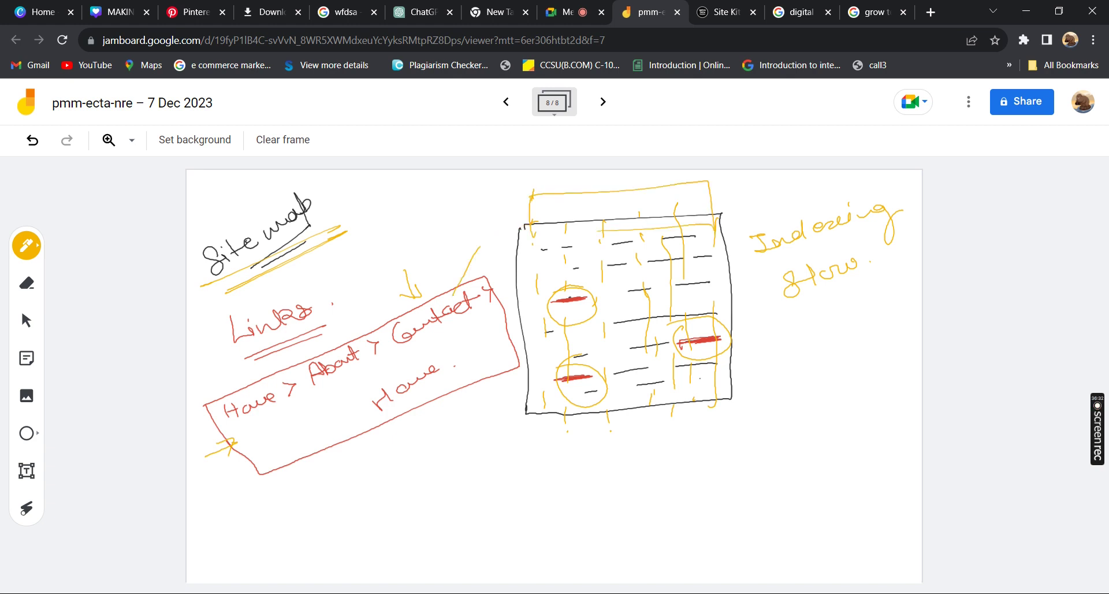
left_click_drag(462, 283, 530, 209)
left_click_drag(469, 281, 537, 221)
mouse_move(552, 178)
left_mouse_down()
mouse_move(552, 198)
mouse_move(673, 187)
left_mouse_up()
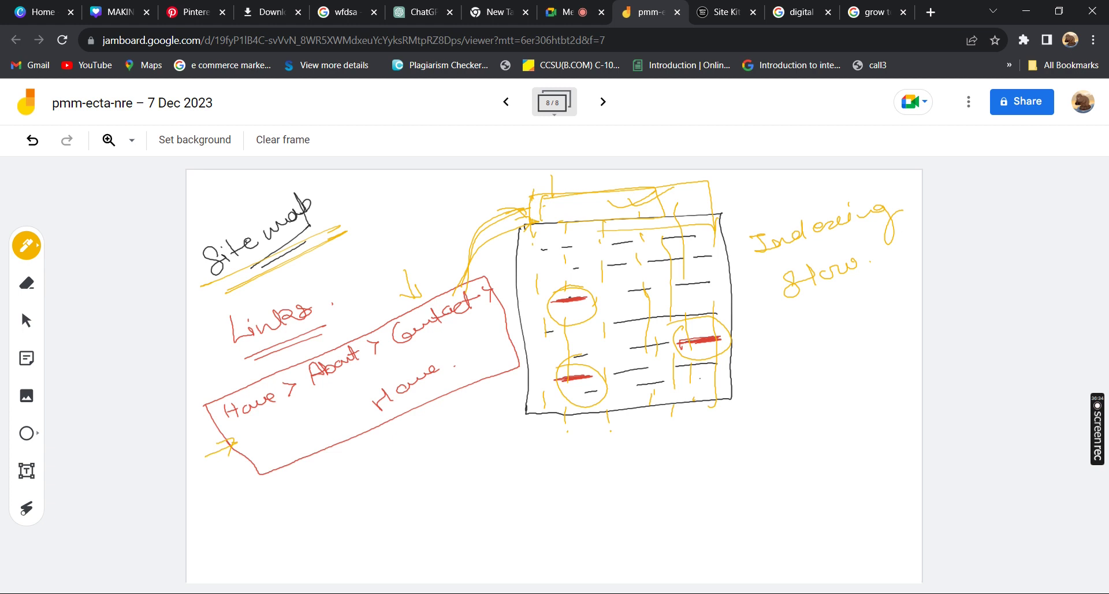
Step: Add vertical lines through the dashed box, a tick beside the strip, a down arrow by "Slow" and a ticked up arrow below
left_click_drag(546, 225, 549, 398)
left_click_drag(673, 237, 676, 343)
left_click_drag(702, 192, 732, 184)
left_click_drag(861, 250, 876, 280)
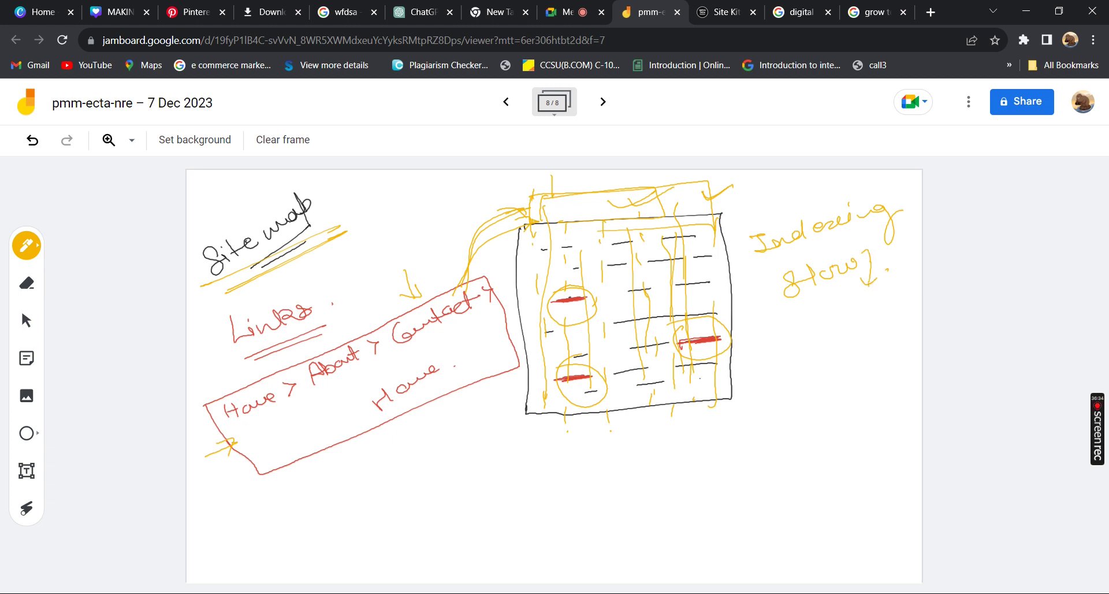
left_click_drag(866, 284, 893, 269)
left_click_drag(794, 391, 787, 348)
left_click_drag(778, 405, 832, 387)
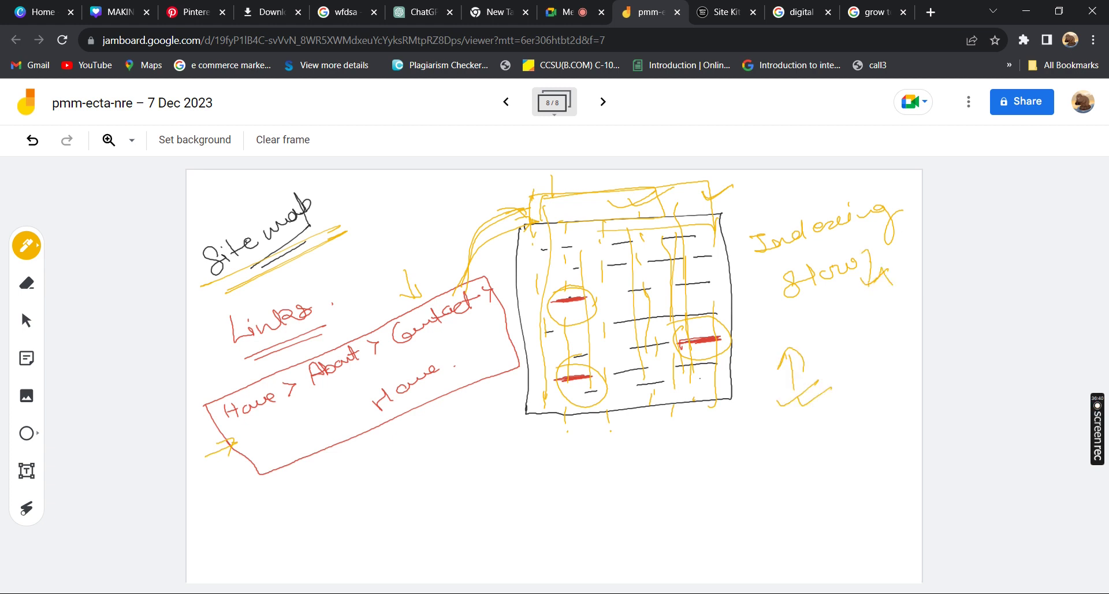
Step: Circle the "Sitemap" heading and put a yellow tick beside each page name in the red box
left_click_drag(190, 344, 188, 287)
left_click_drag(268, 408, 299, 400)
left_click_drag(352, 378, 381, 359)
left_click_drag(426, 357, 468, 333)
left_click_drag(410, 414, 448, 387)
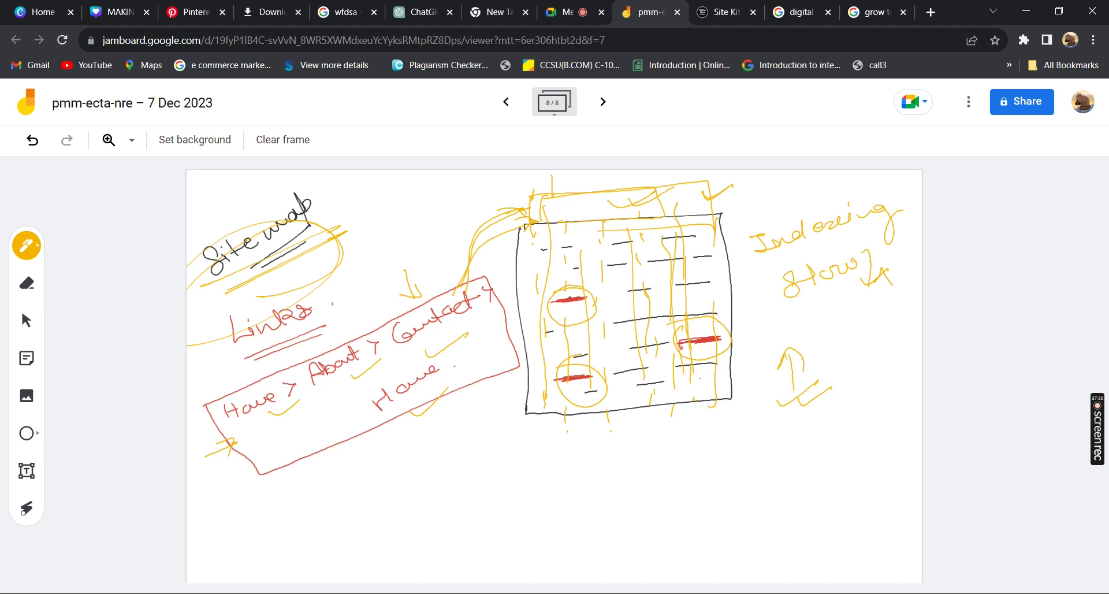
Step: Tick and highlight "Sitemap", and write "Technical", a circled "SEO" and an underlined, framed "Indexing" in yellow
mouse_move(341, 229)
left_mouse_down()
mouse_move(362, 235)
mouse_move(386, 204)
mouse_move(396, 209)
left_mouse_up()
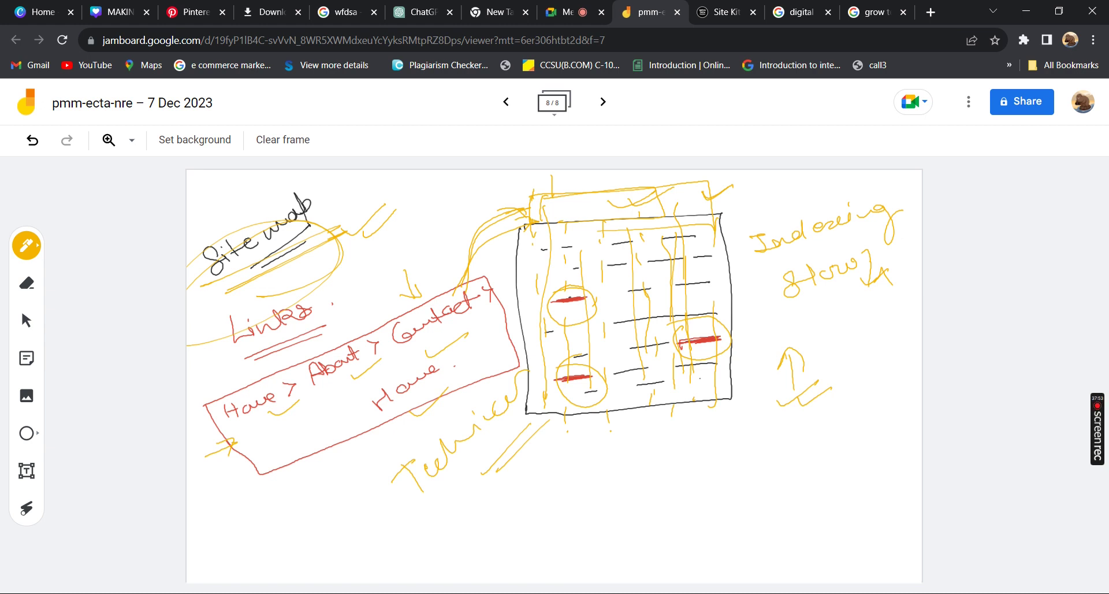
left_click_drag(323, 221, 359, 193)
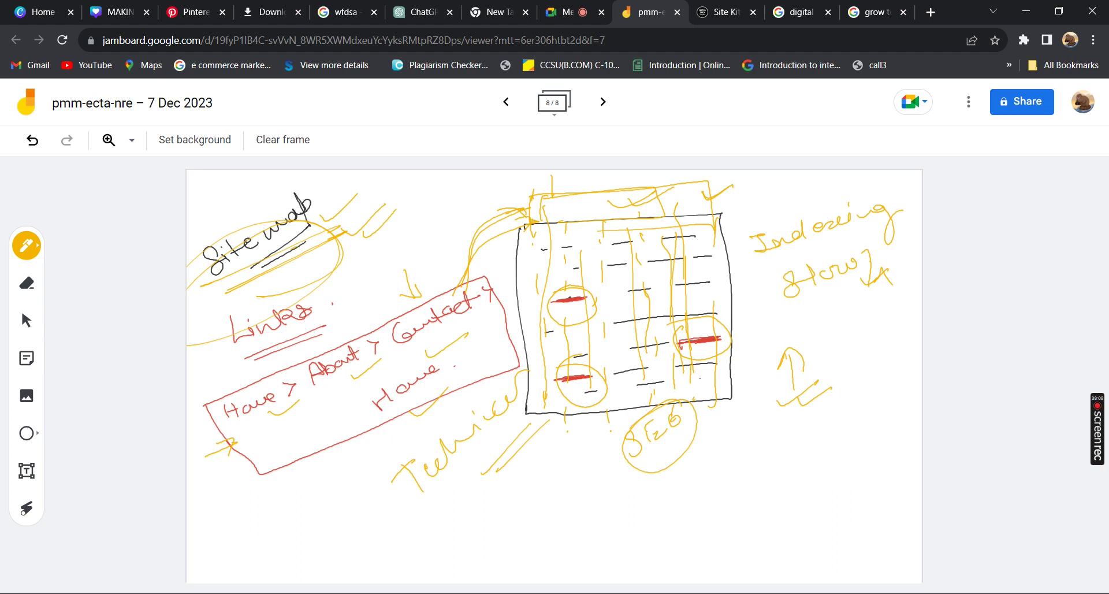
left_click_drag(316, 218, 294, 271)
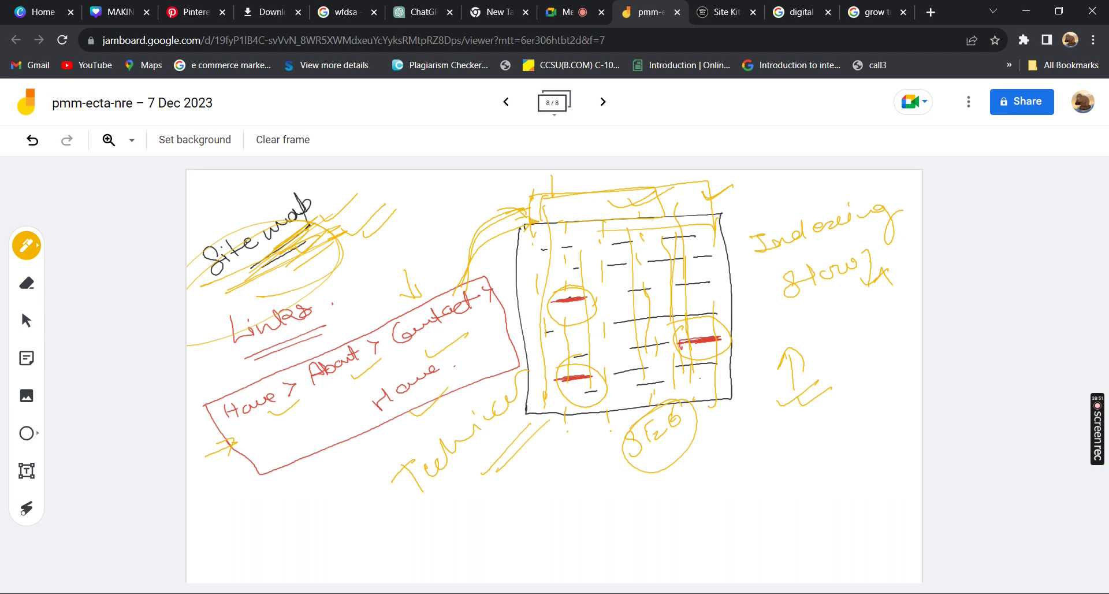
left_click_drag(687, 444, 654, 480)
left_click_drag(777, 424, 792, 430)
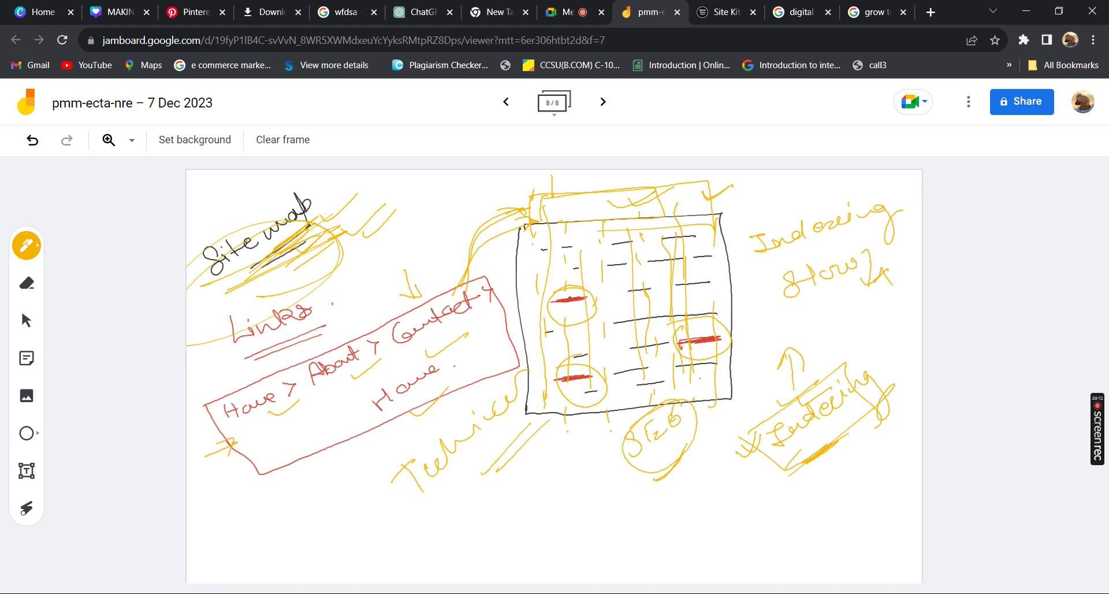
left_click_drag(411, 229, 451, 209)
left_click_drag(417, 212, 472, 180)
left_click_drag(461, 193, 484, 183)
left_click_drag(470, 200, 494, 187)
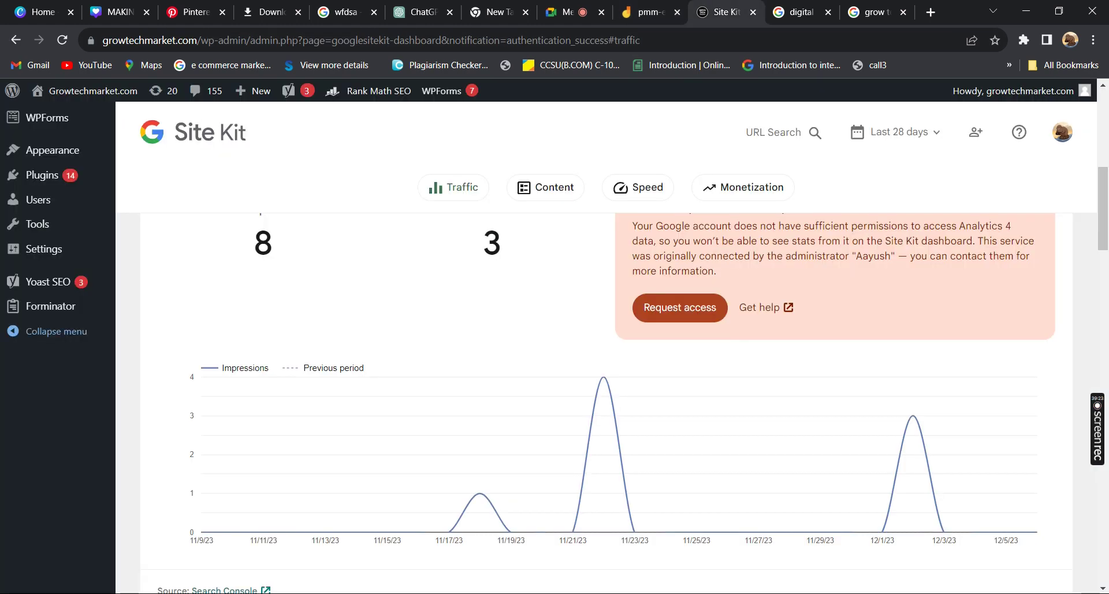
Step: Switch to the WordPress dashboard and create a robots.txt file with Yoast SEO's file editor
mouse_move(49, 281)
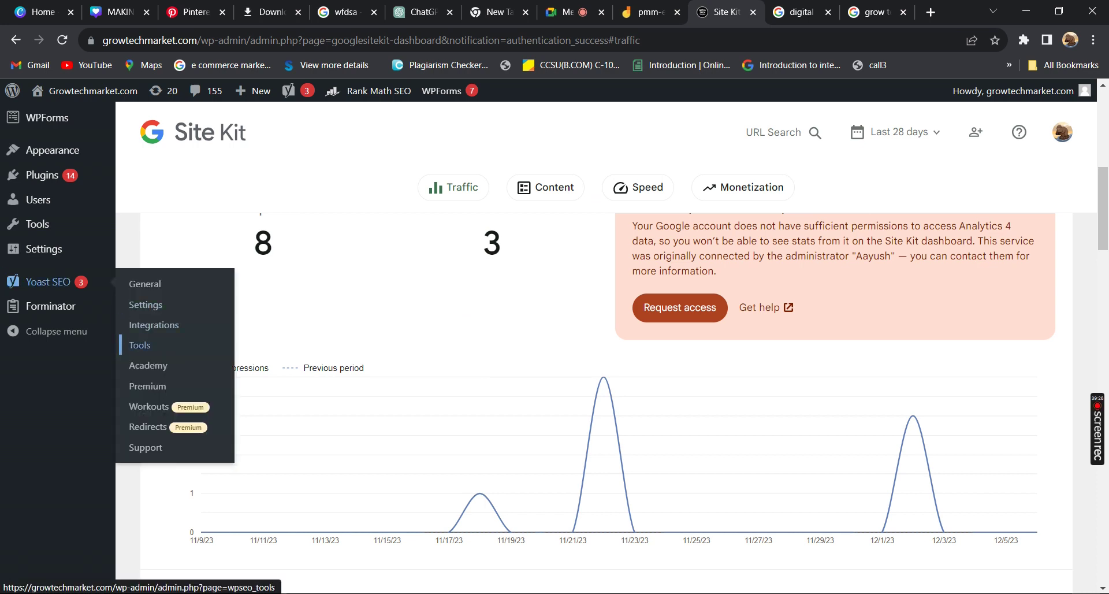
left_click(139, 345)
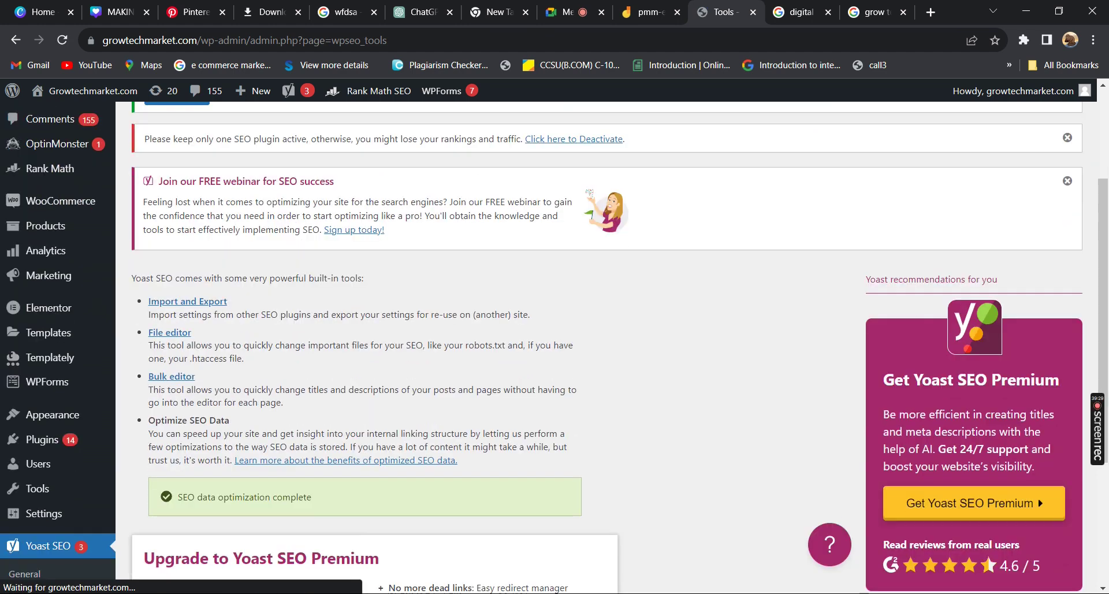
left_click(170, 332)
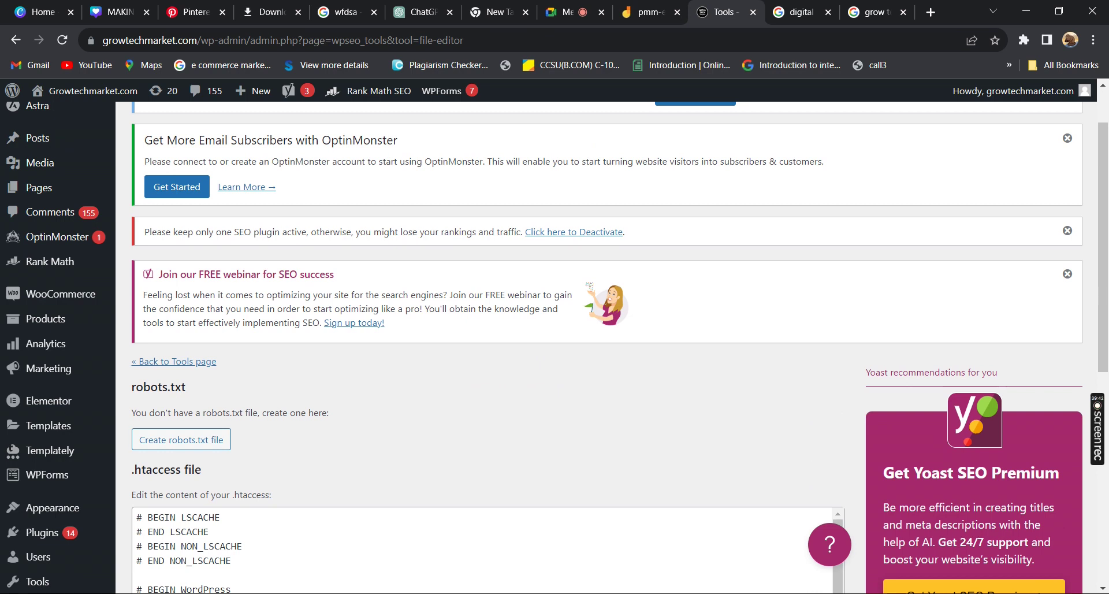
left_click(182, 439)
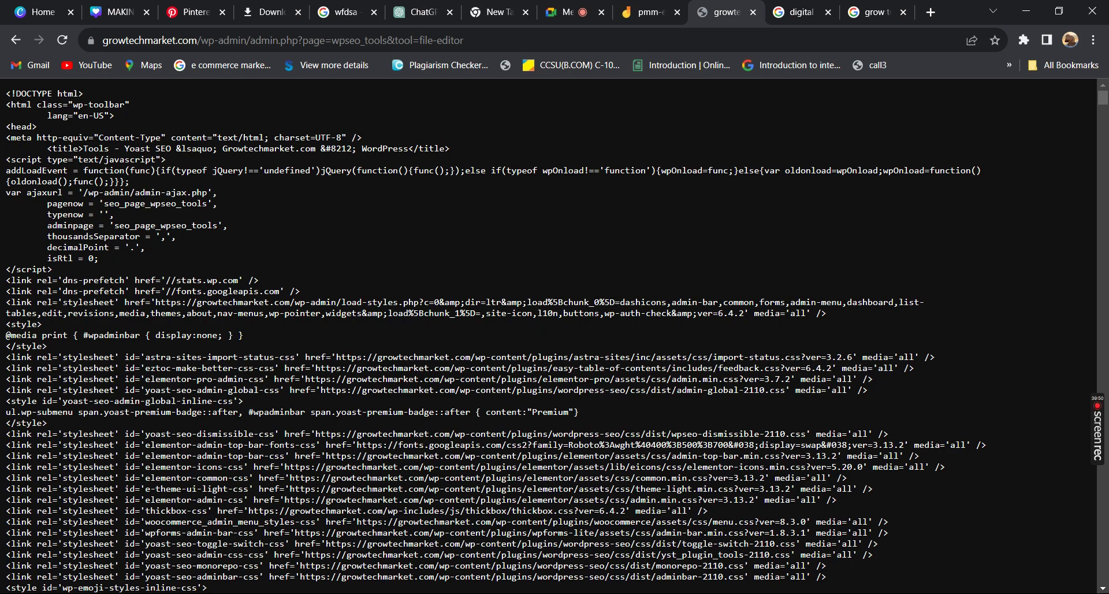
scroll(549, 335, "down", 15)
scroll(548, 335, "down", 15)
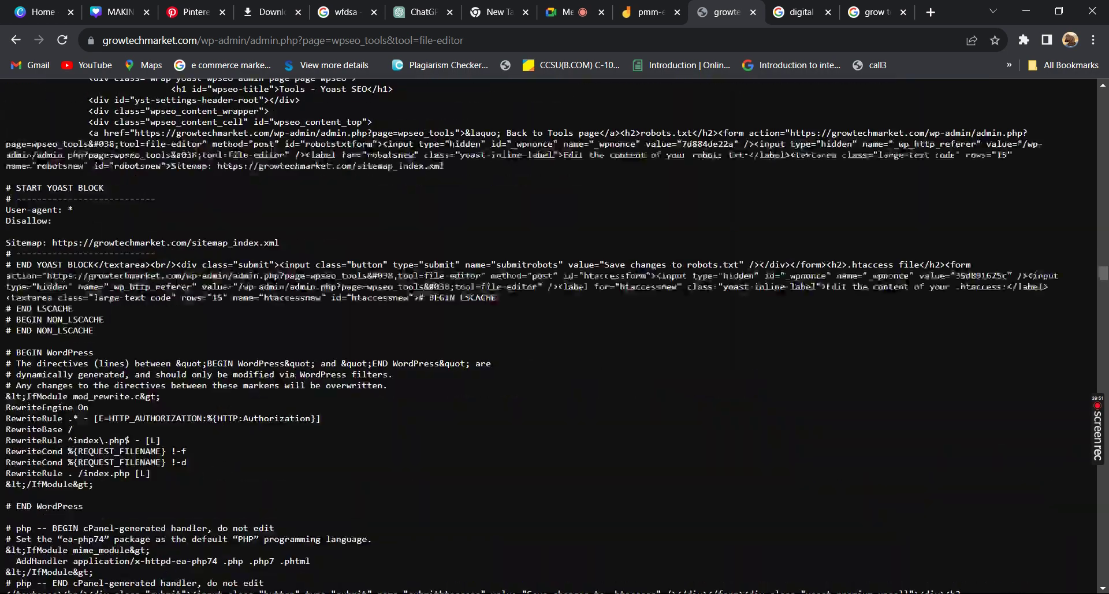
scroll(549, 335, "down", 15)
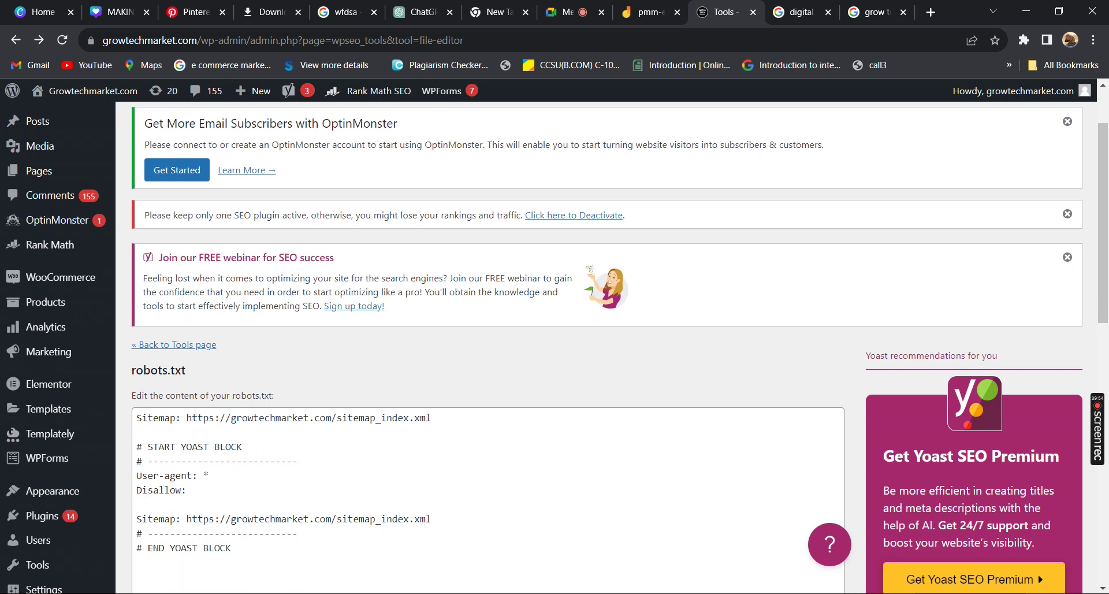
Step: Add /wp-admin/ to the Disallow line of robots.txt, save the file and look over the editor page
scroll(549, 346, "down", 1)
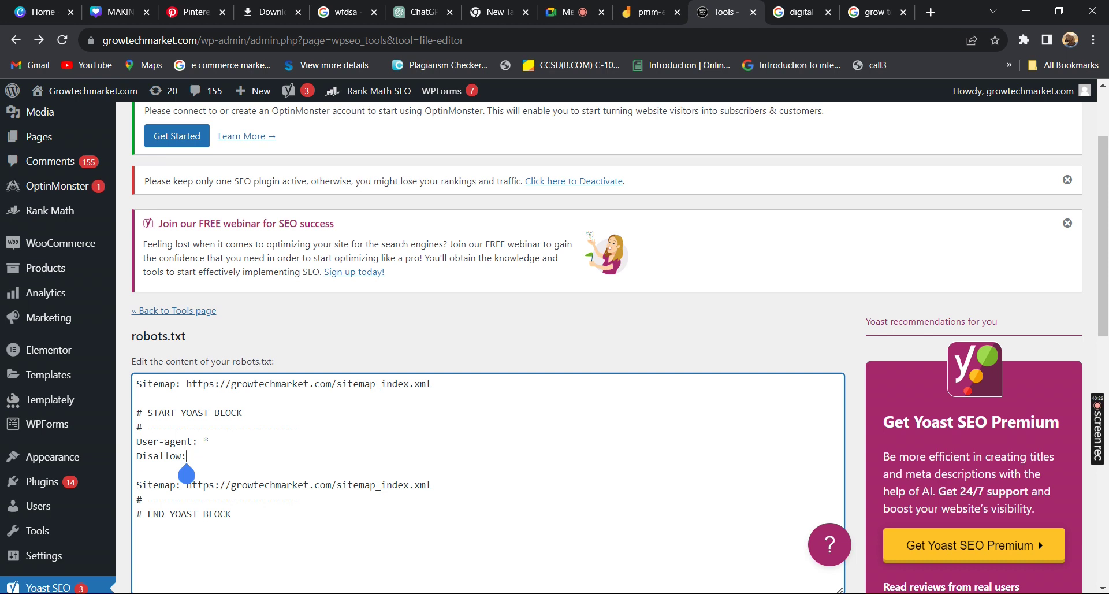
type("/wp-admin/")
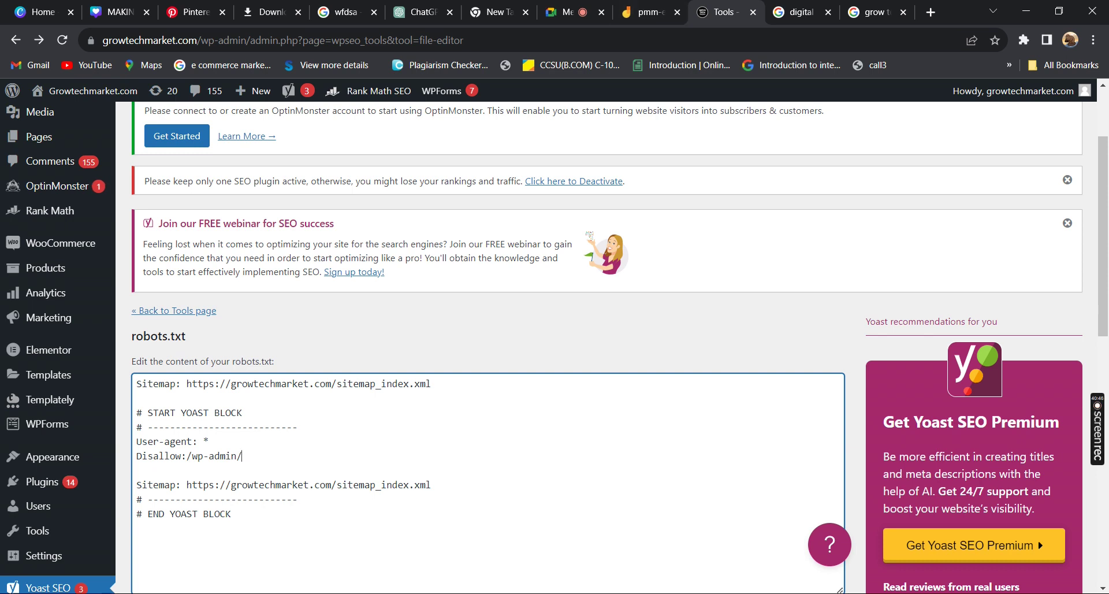
scroll(554, 346, "down", 3)
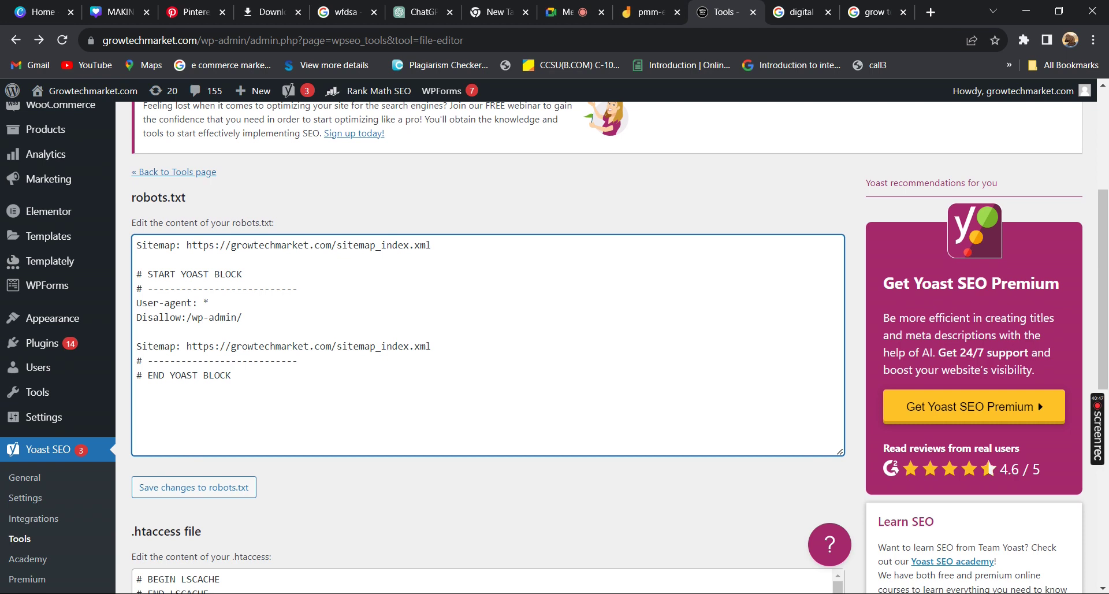
key("Tab")
key("Return")
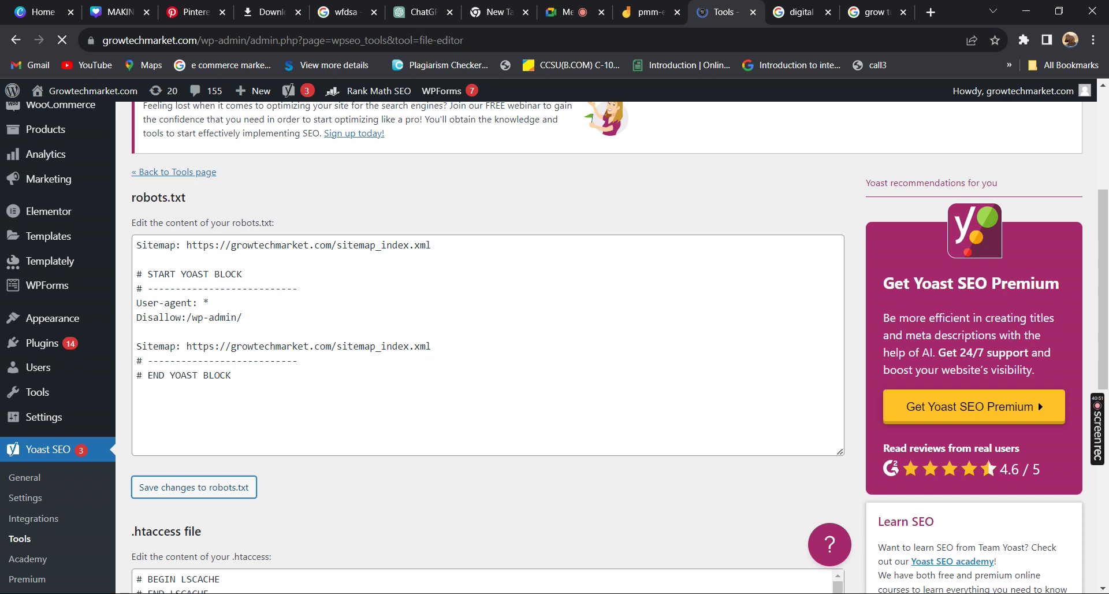
scroll(555, 346, "down", 3)
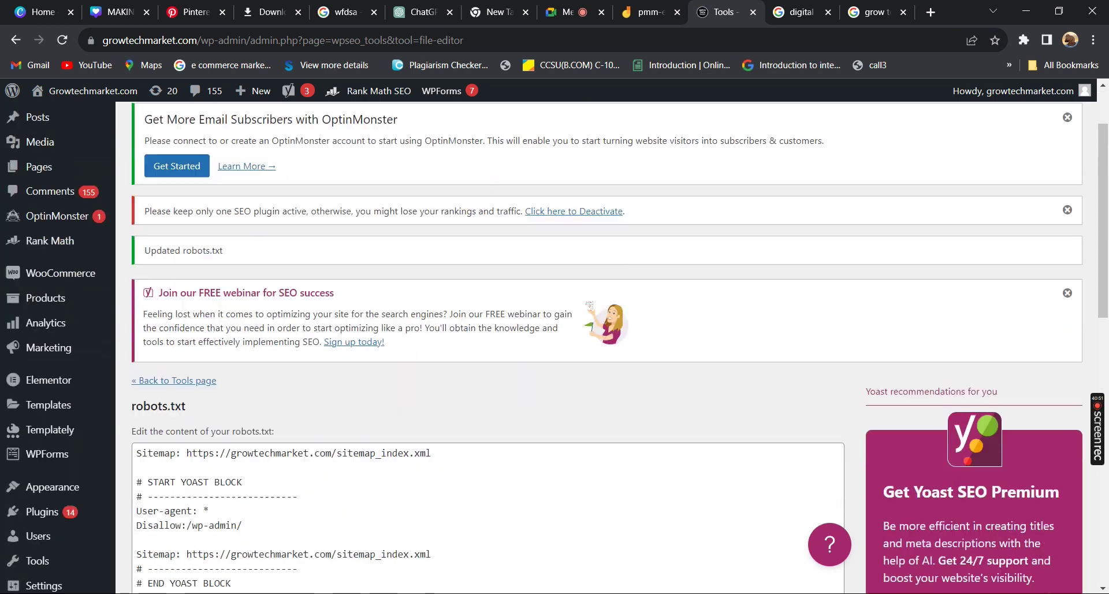
scroll(554, 347, "down", 5)
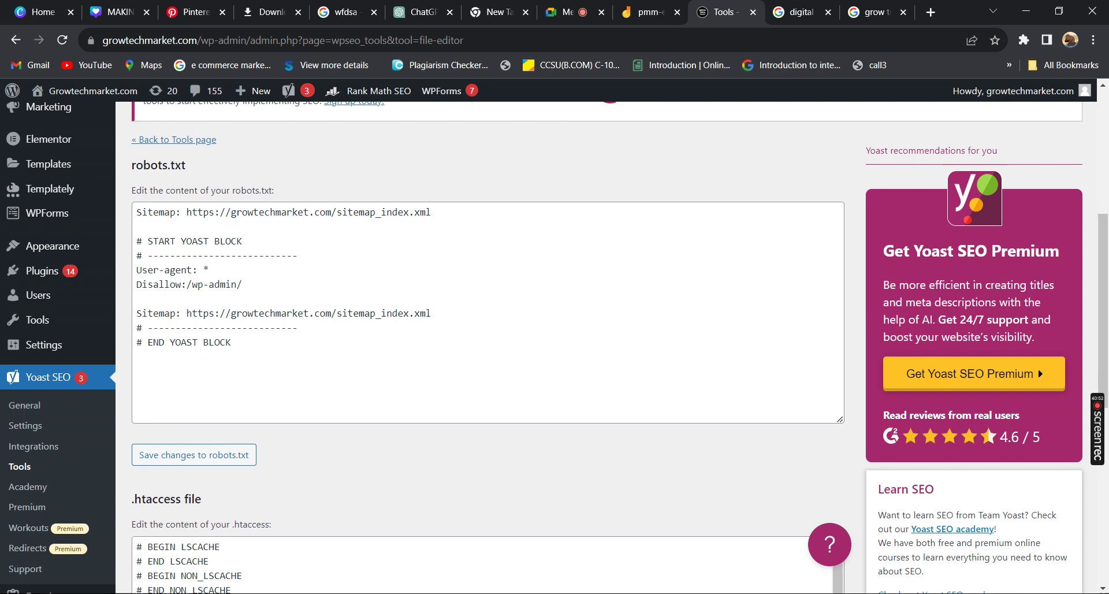
scroll(485, 520, "down", 5)
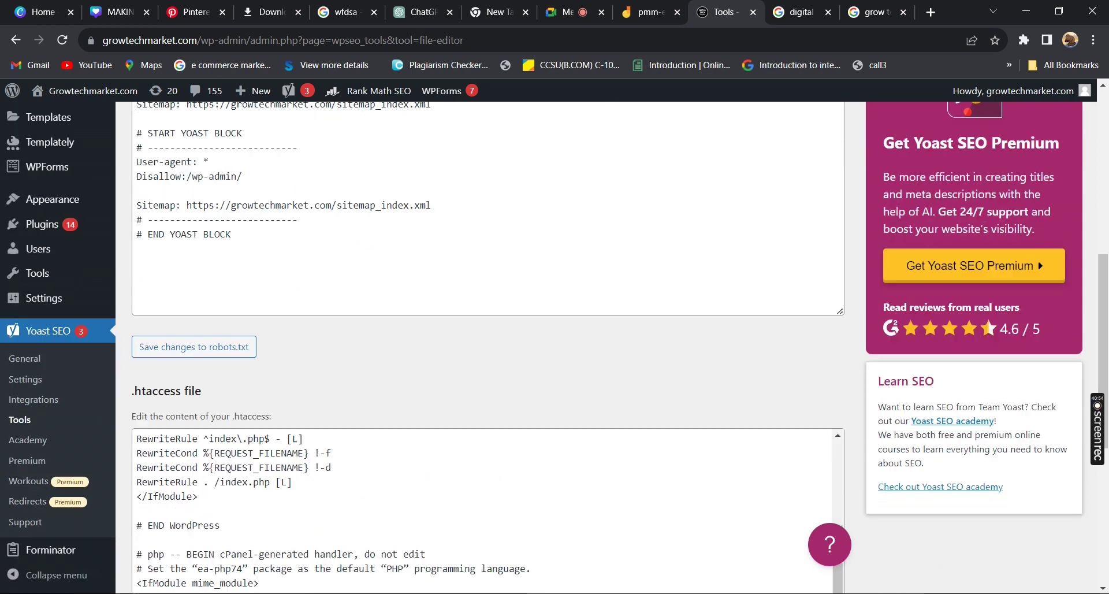
scroll(485, 346, "down", 5)
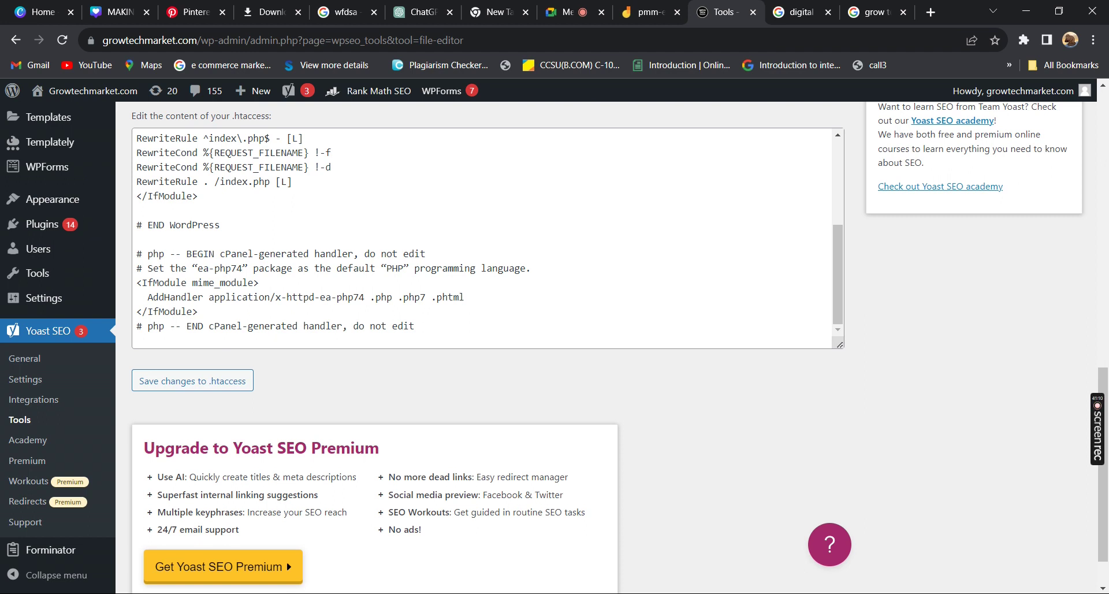
Step: Check the live file at growtechmarket.com/robots.txt in a new browser tab, then close it and the neighbouring search tab
key("ctrl+t")
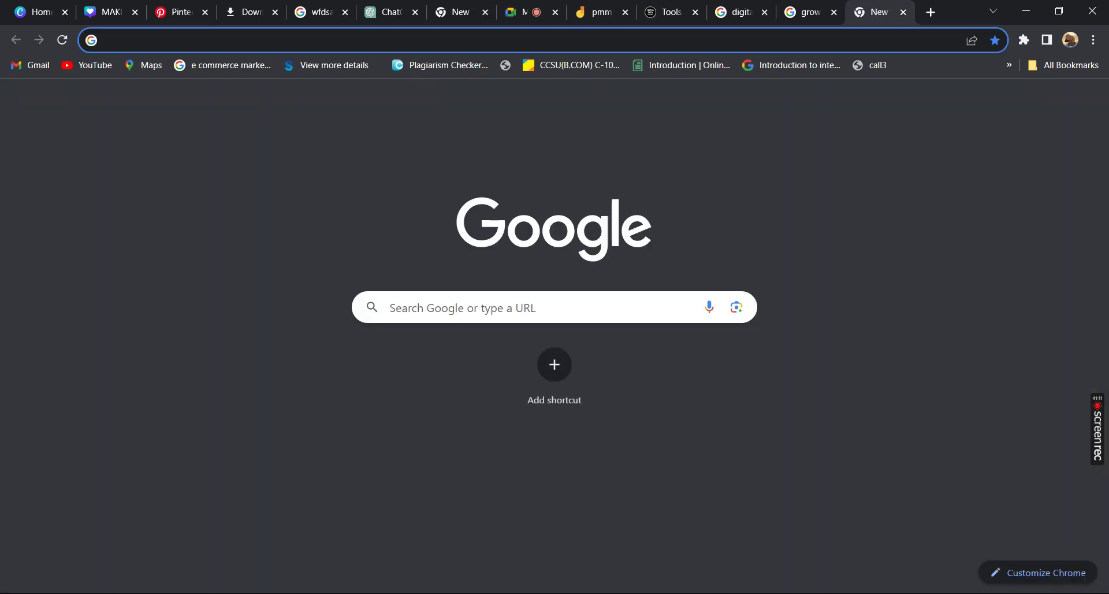
type("gr")
key("Right")
type("/robots.txt")
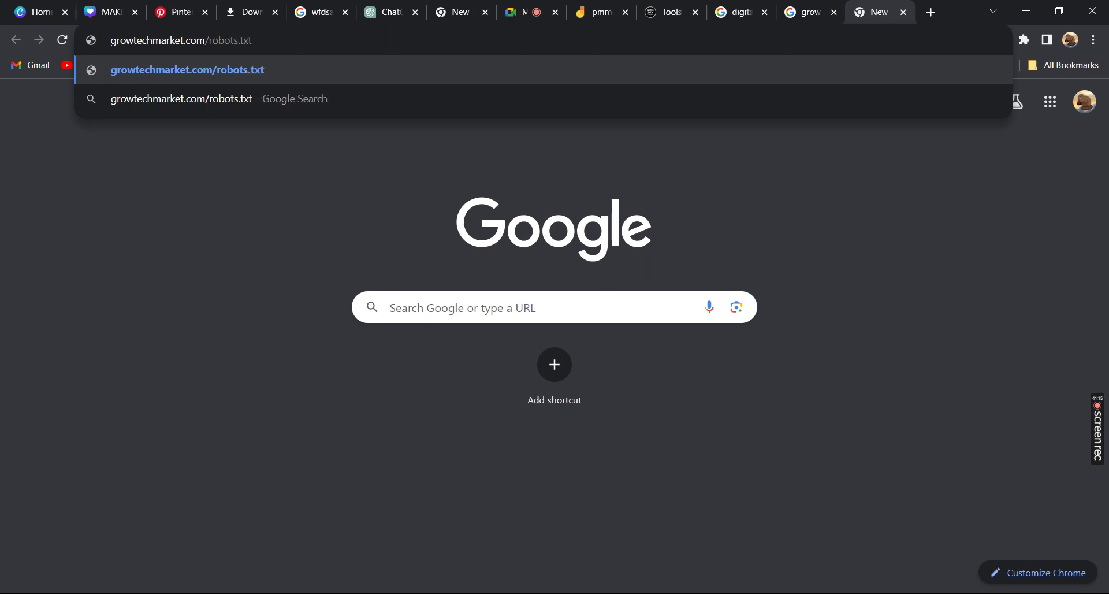
key("Return")
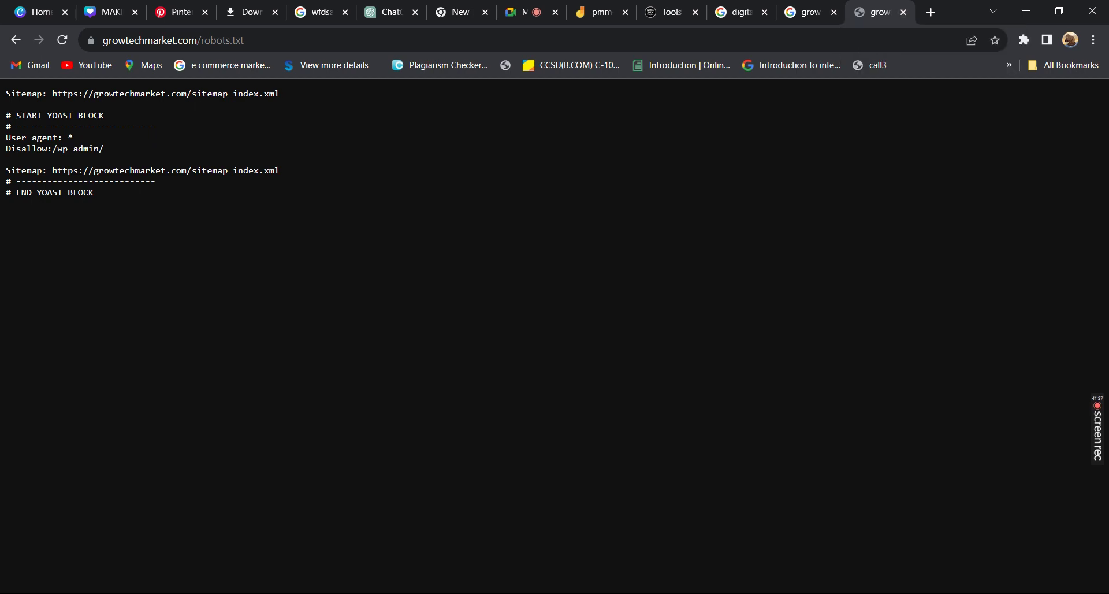
left_click(903, 12)
left_click(834, 13)
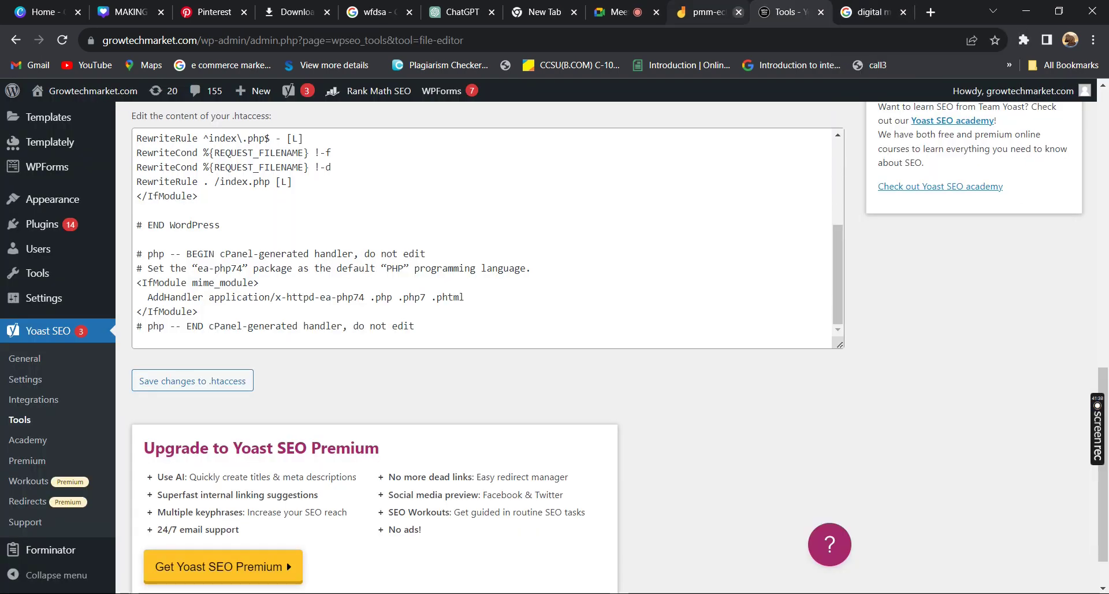
Step: Switch to the Jamboard, add a new frame, write "Robot" in yellow and change the pen colour to black
left_click(708, 12)
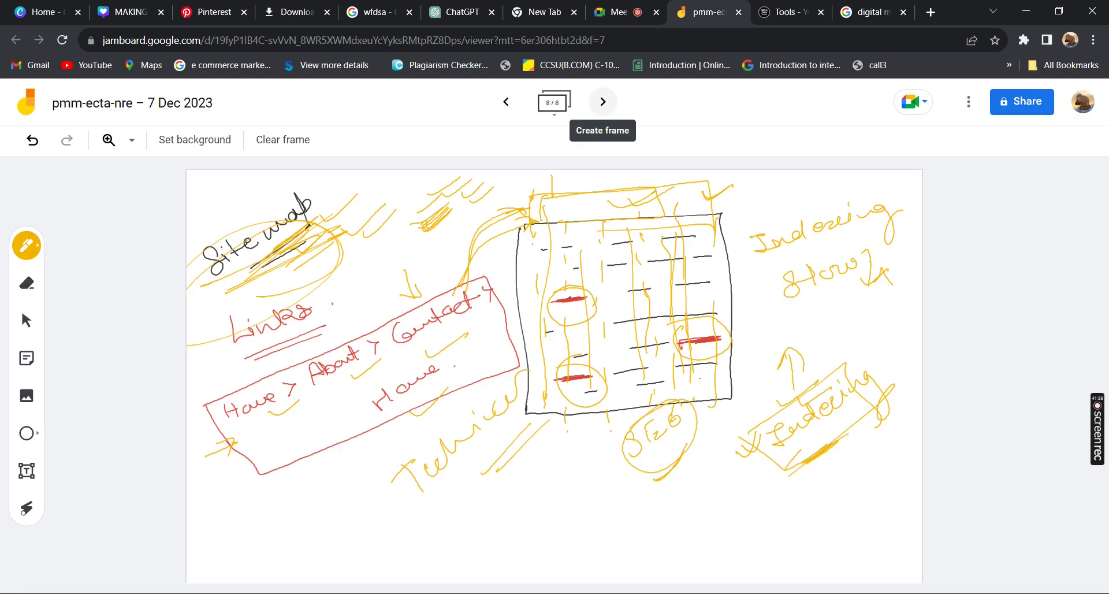
left_click(603, 102)
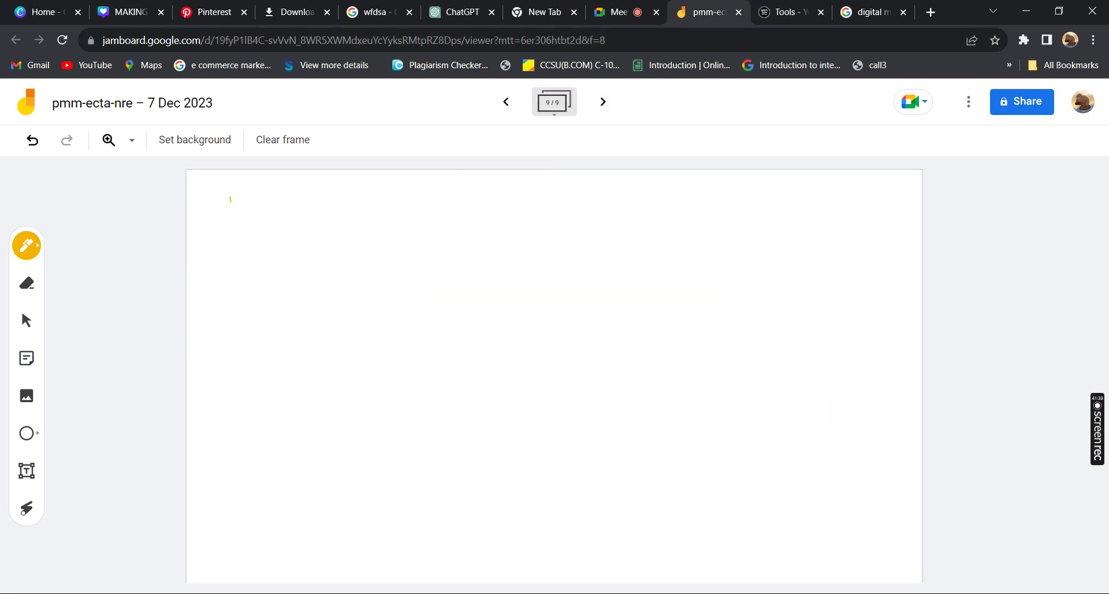
left_click_drag(230, 199, 290, 191)
left_click(27, 246)
left_click(103, 279)
left_click(68, 279)
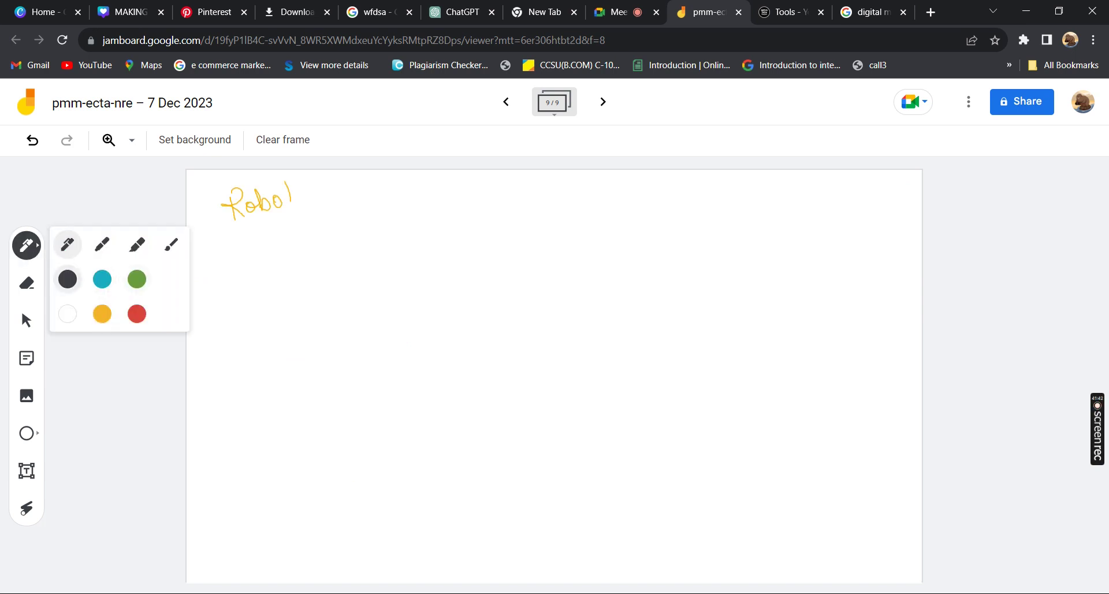
Step: Clear the yellow writing from the frame and write black notes: underlined "Robot.Txt", "yoast → tool", "editor" and "create Robot.Txt"
left_click(27, 283)
left_click_drag(269, 197, 233, 192)
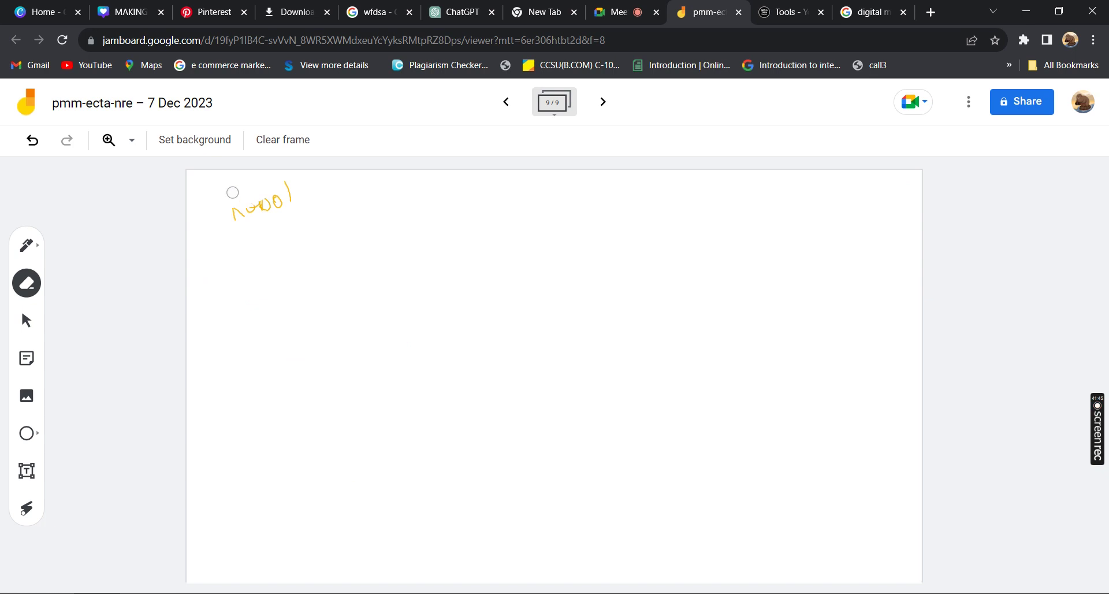
left_click(282, 140)
left_click(27, 246)
mouse_move(214, 203)
left_mouse_down()
mouse_move(217, 227)
mouse_move(230, 225)
left_mouse_up()
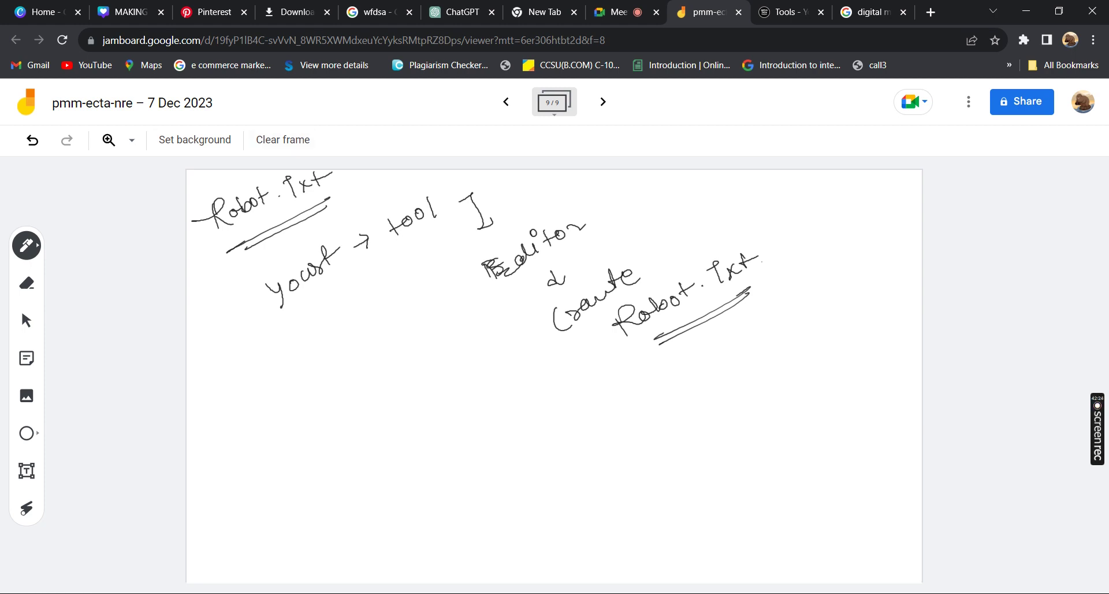
Step: Extend the underline of the lower "Robot.Txt" and draw a large bracket with short side strokes beside the notes
left_click_drag(630, 344, 669, 339)
mouse_move(705, 177)
left_mouse_down()
mouse_move(771, 174)
mouse_move(730, 307)
left_mouse_up()
left_click_drag(774, 192, 808, 197)
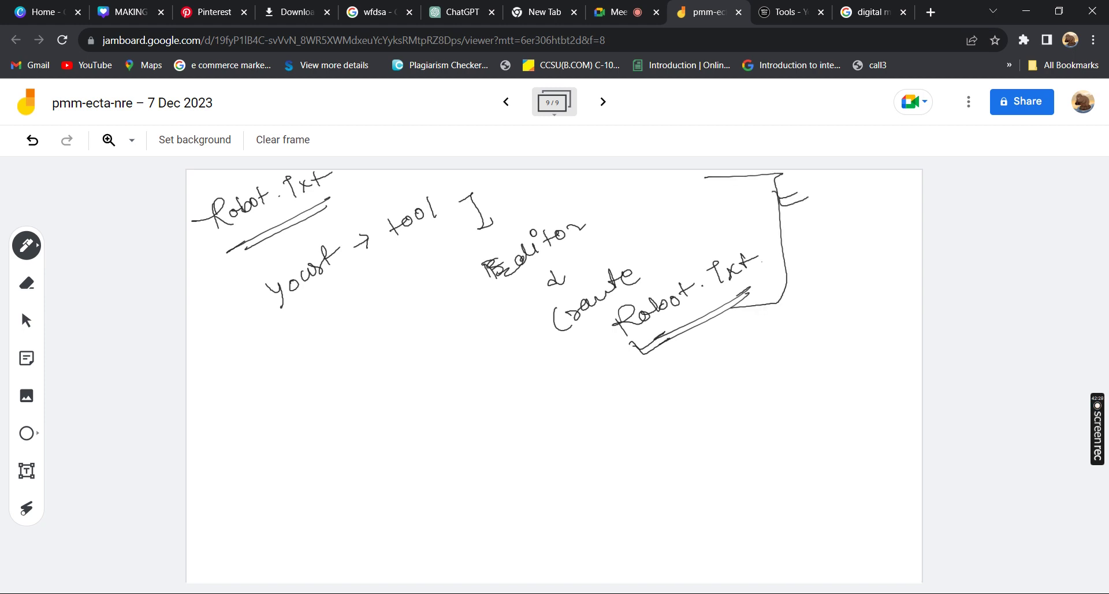
Step: Switch to the WordPress dashboard, open the page for adding new plugins and search for "site map"
key("ctrl+Tab")
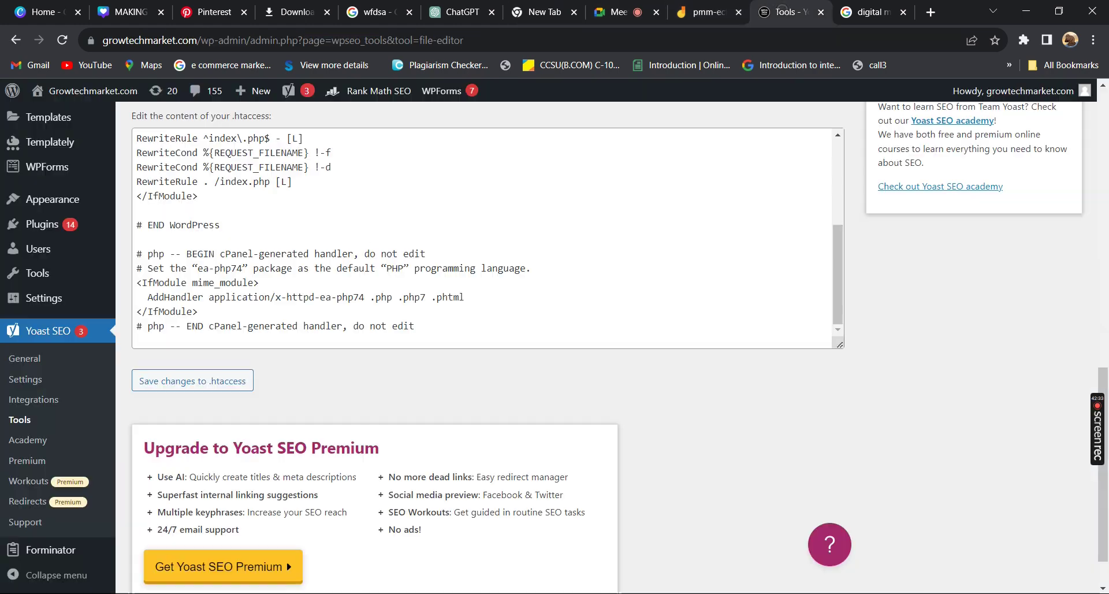
scroll(485, 289, "down", 1)
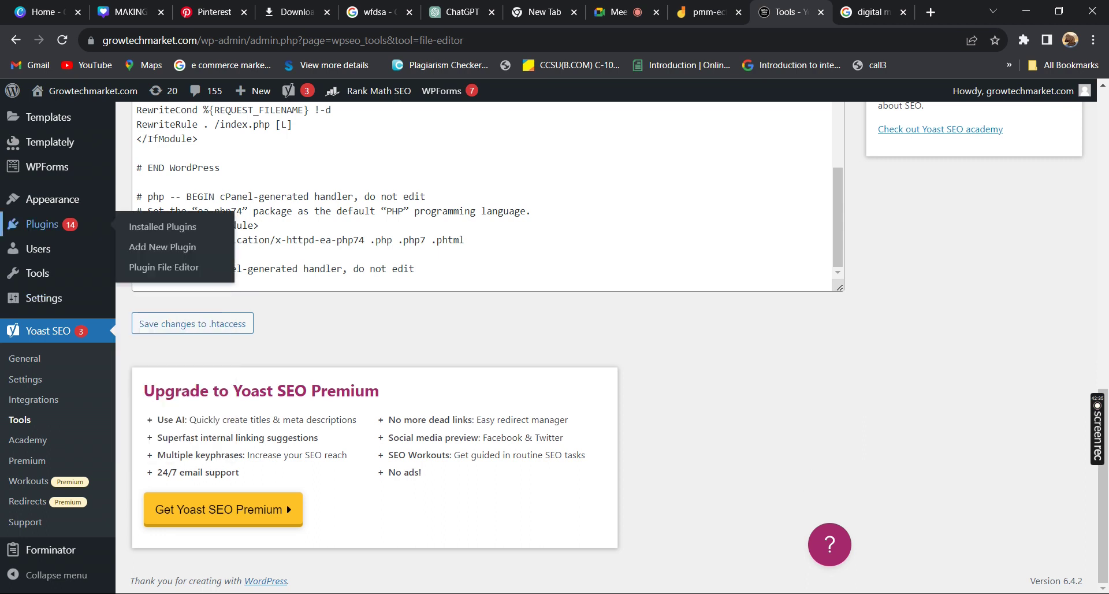
left_click(42, 224)
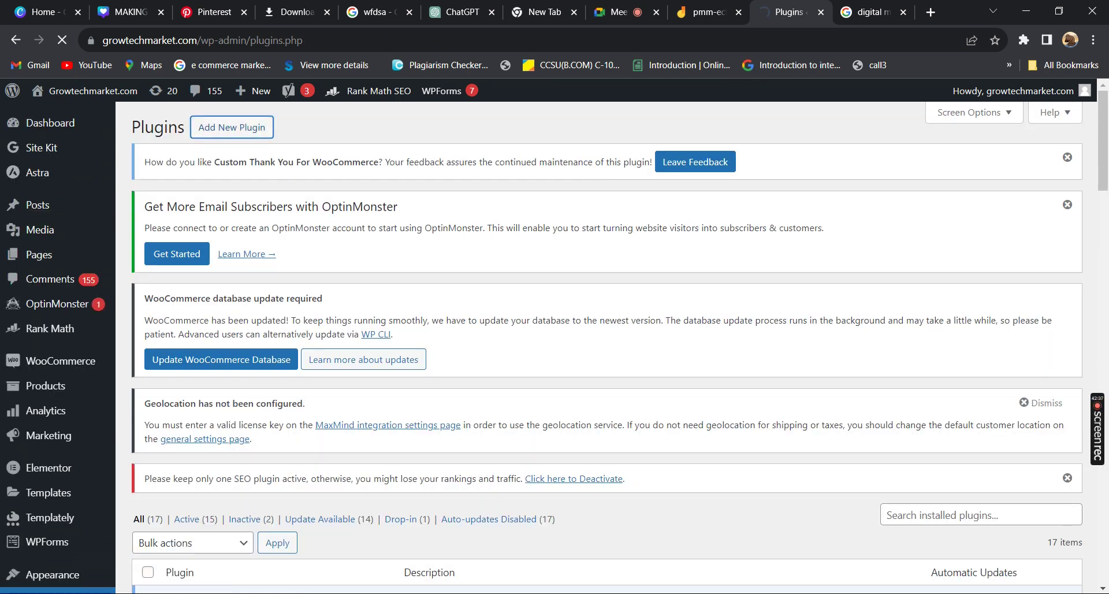
scroll(607, 347, "down", 1)
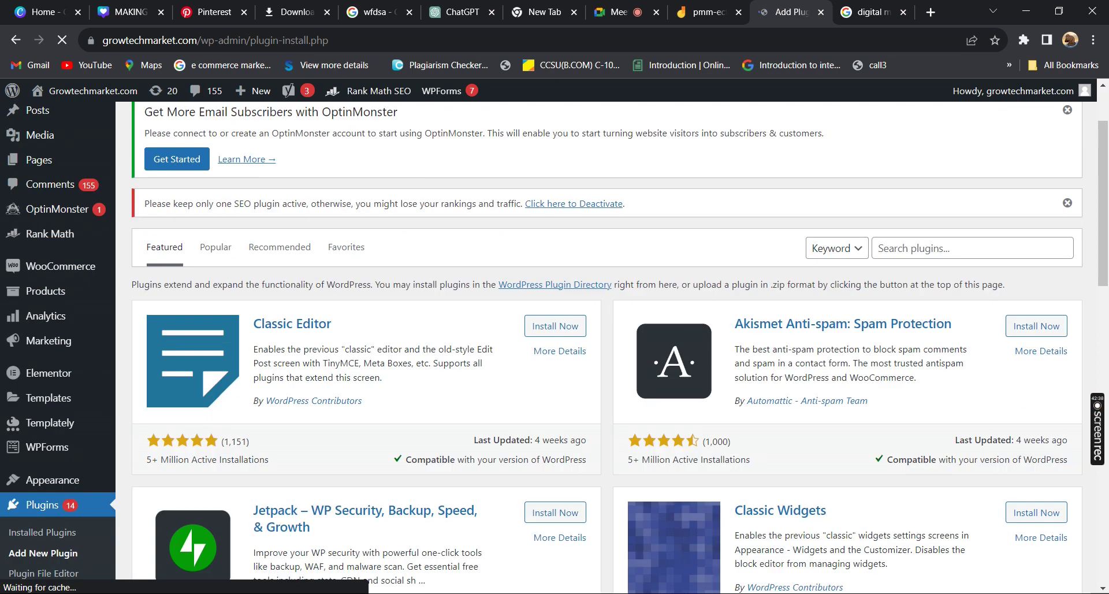
left_click(958, 249)
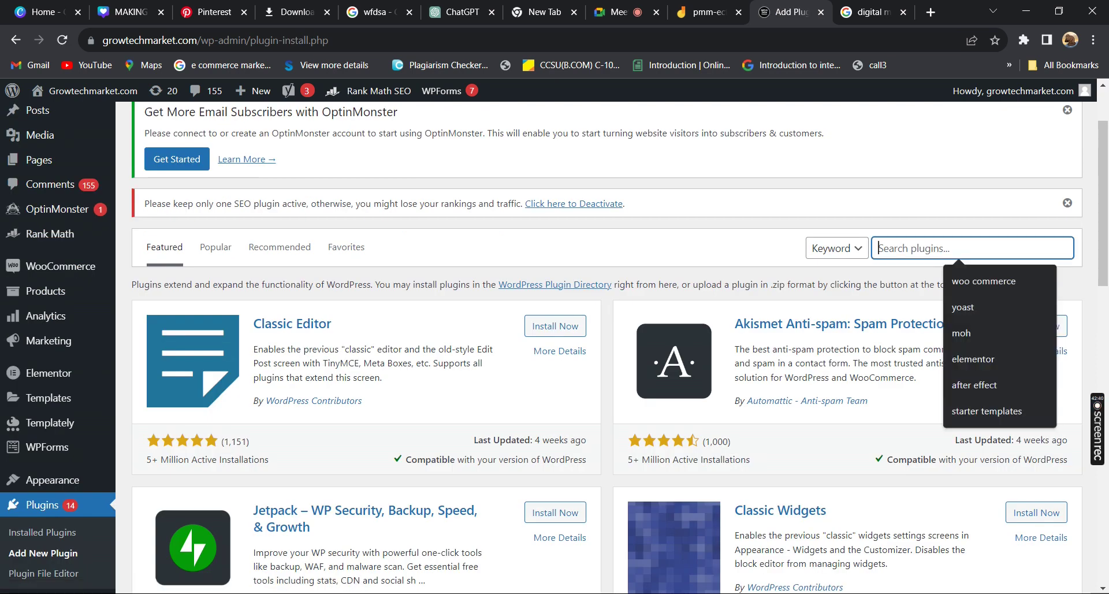
type("site")
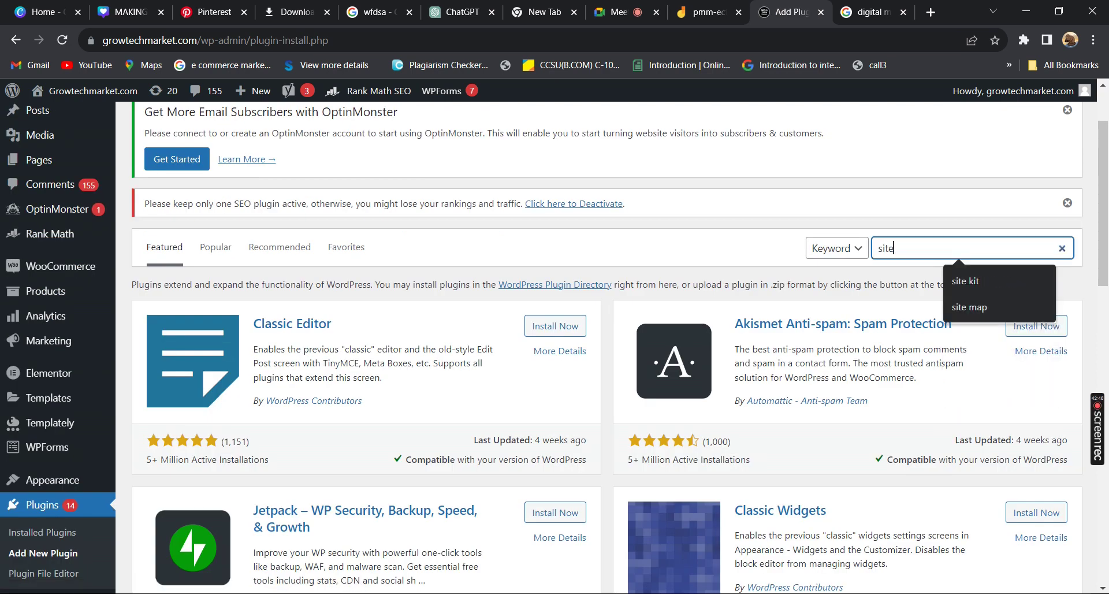
key("Down")
key("Down")
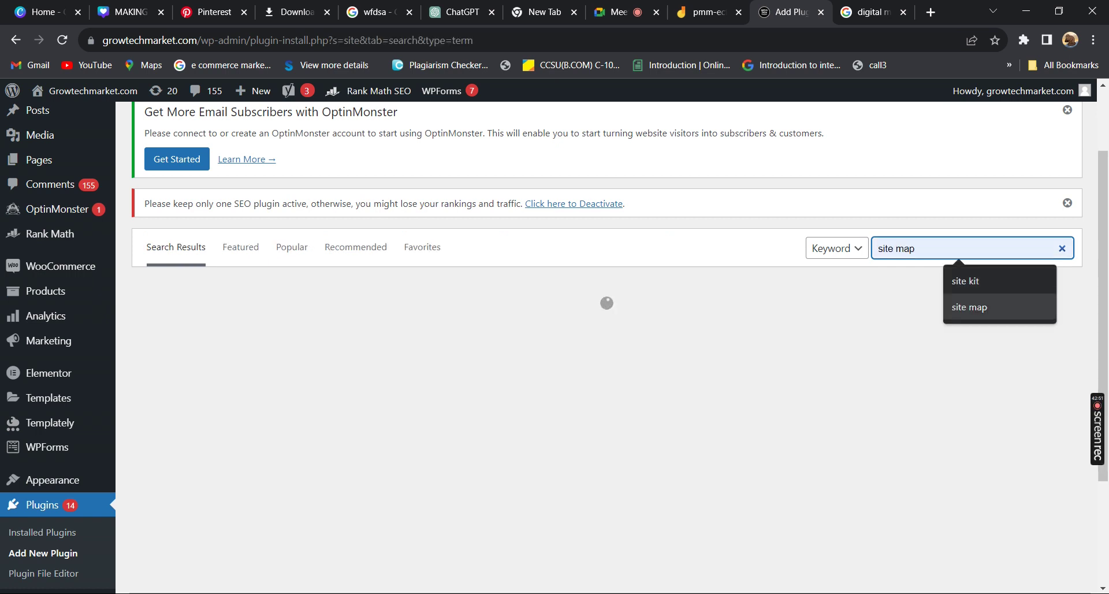
key("Return")
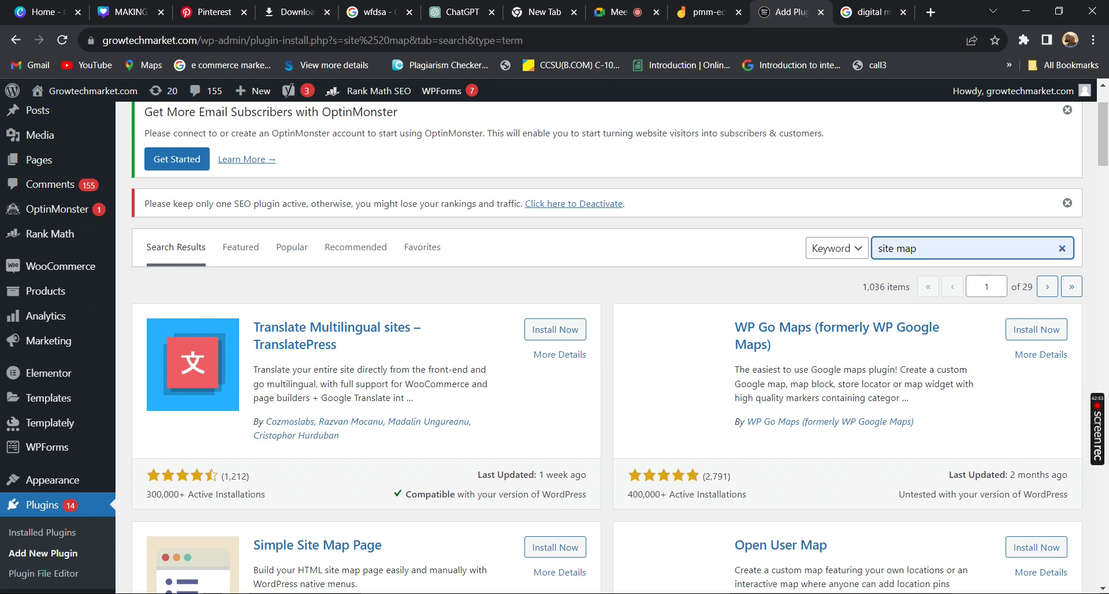
scroll(555, 346, "down", 2)
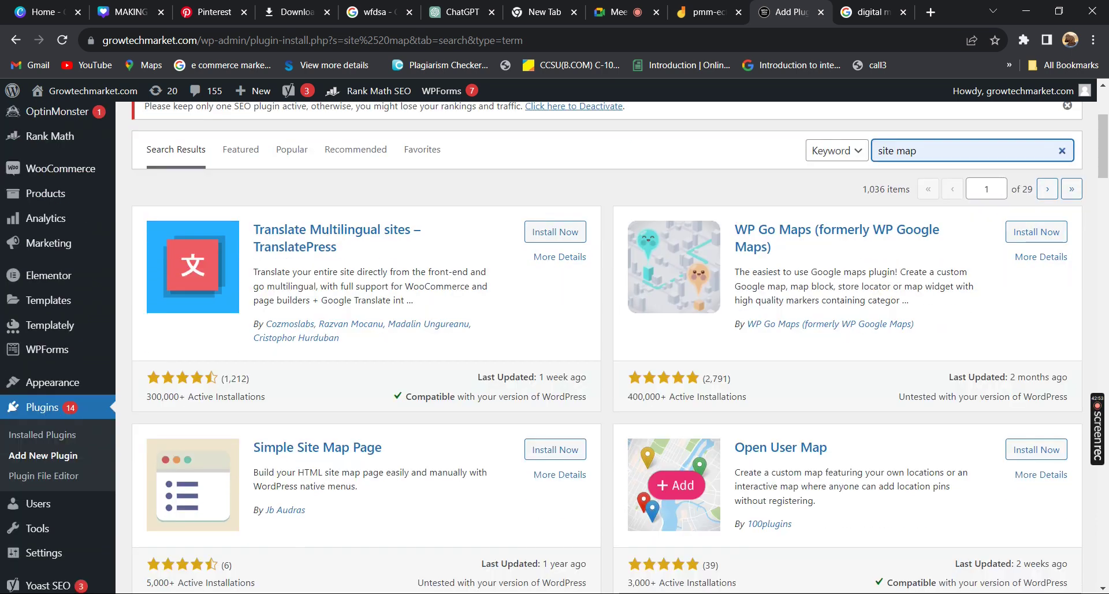
scroll(554, 347, "up", 3)
Step: Change the plugin search to "sitemap", and install and activate XML Sitemap Generator for Google
left_click(895, 332)
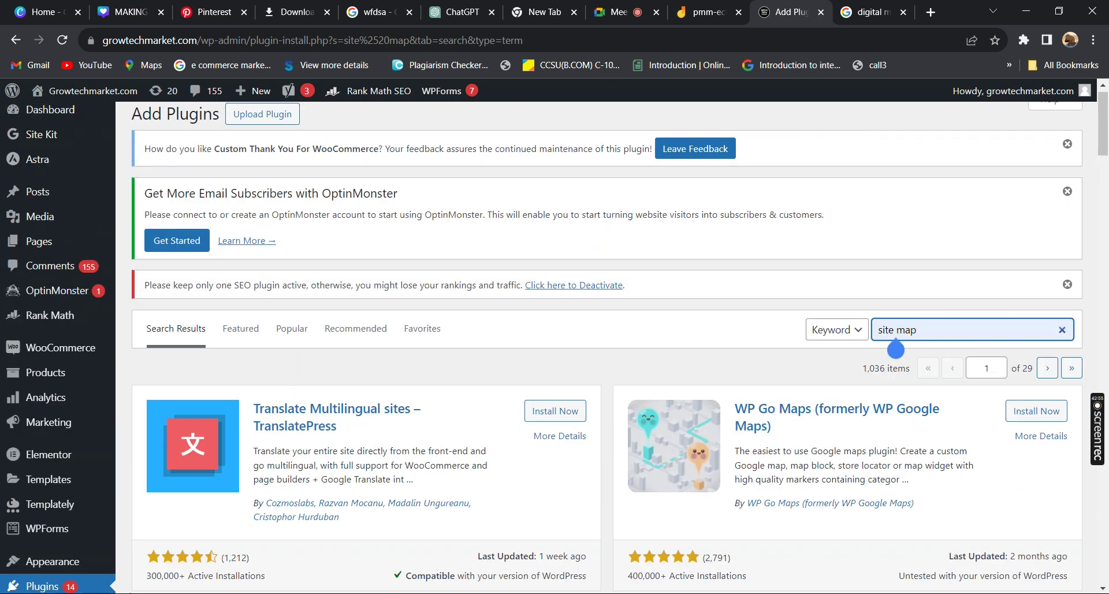
key("BackSpace")
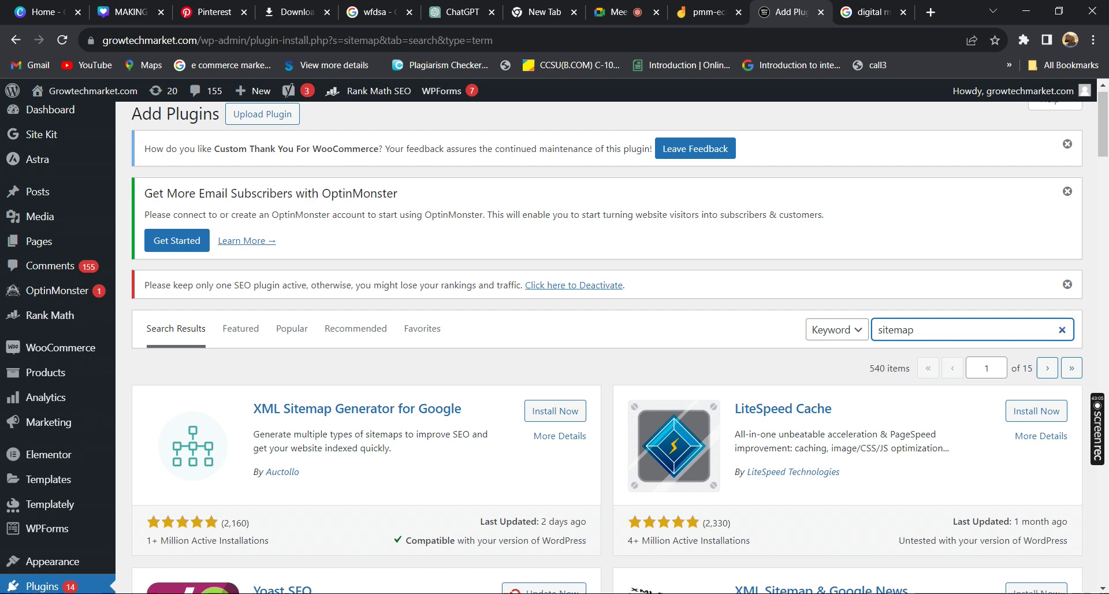
scroll(606, 346, "down", 2)
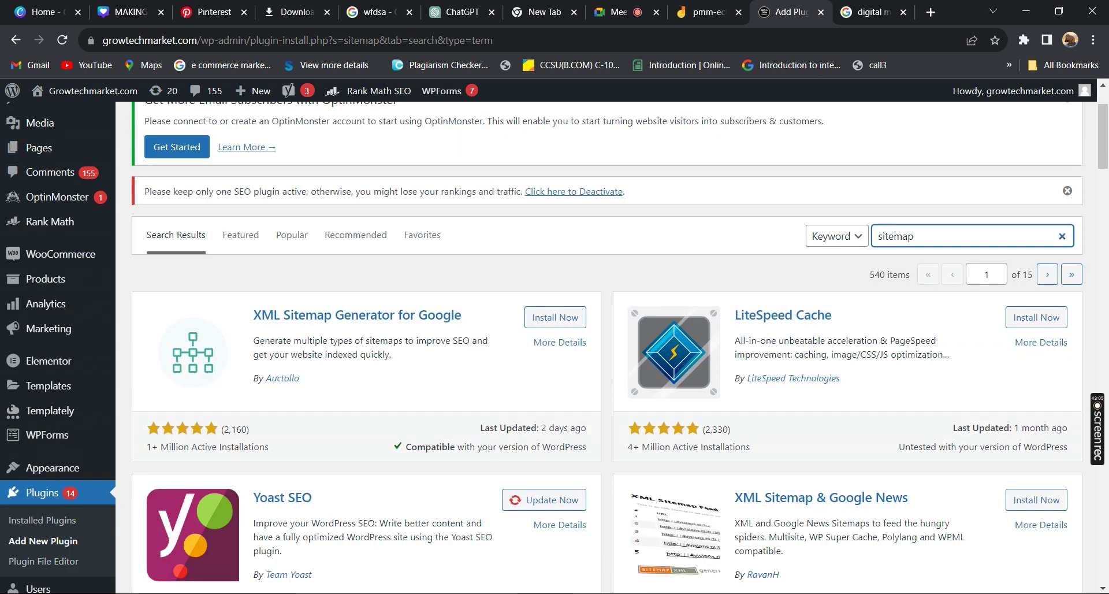
left_click(556, 317)
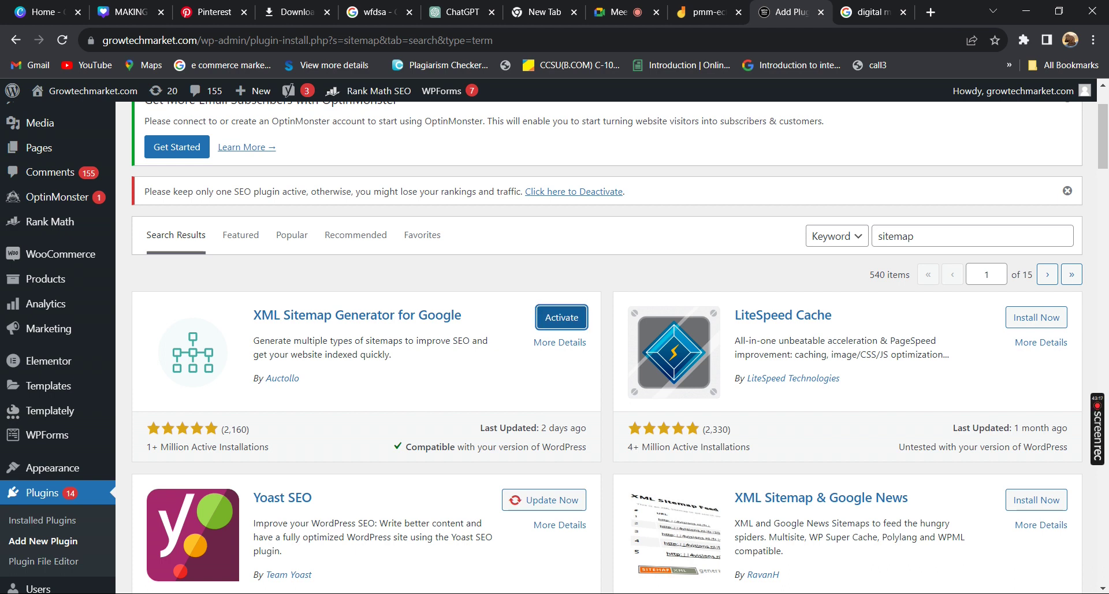
left_click(561, 317)
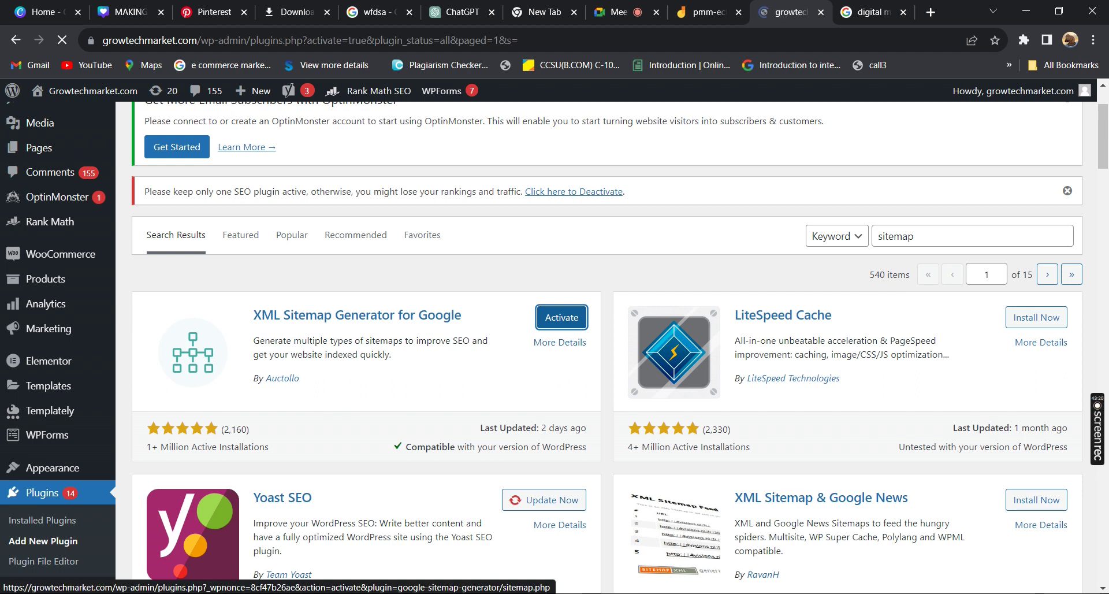
Step: Look down the installed plugins list and open the XML-Sitemap settings page
scroll(606, 347, "down", 2)
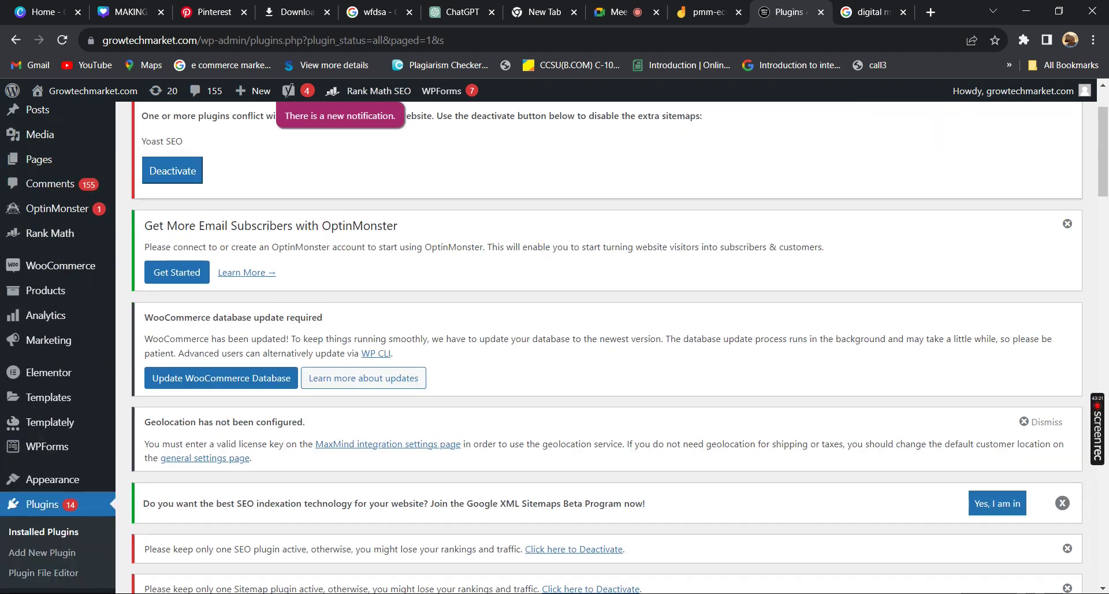
scroll(606, 347, "down", 5)
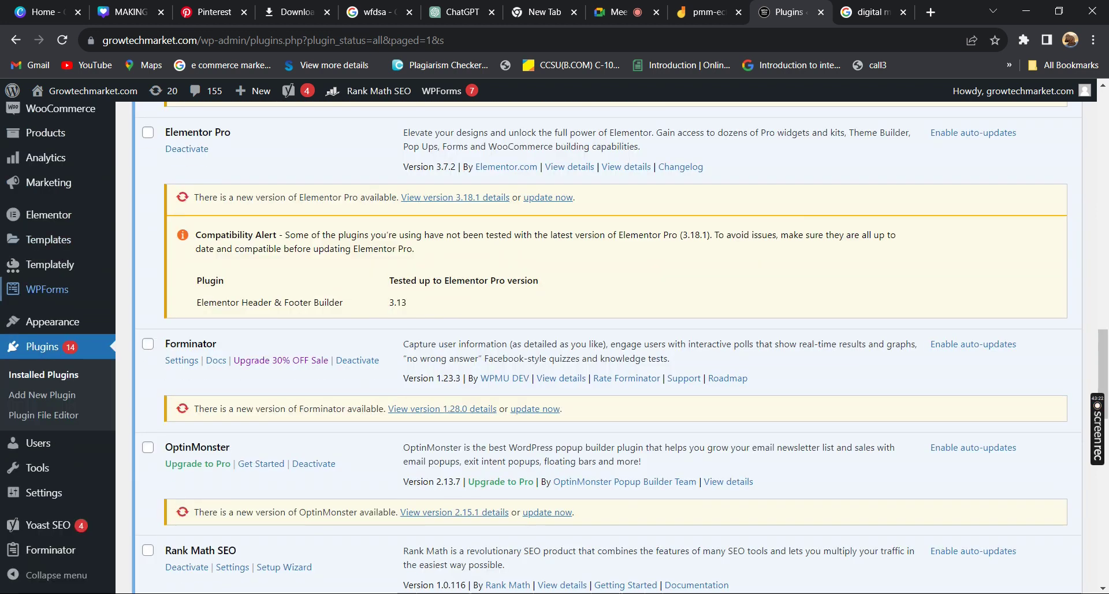
mouse_move(44, 492)
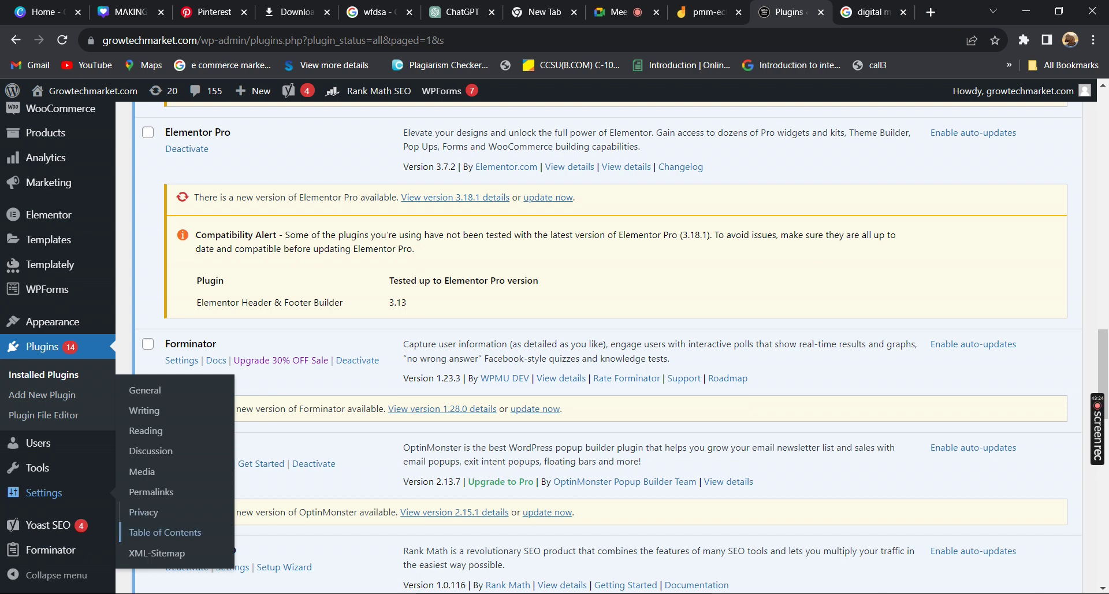
left_click(156, 553)
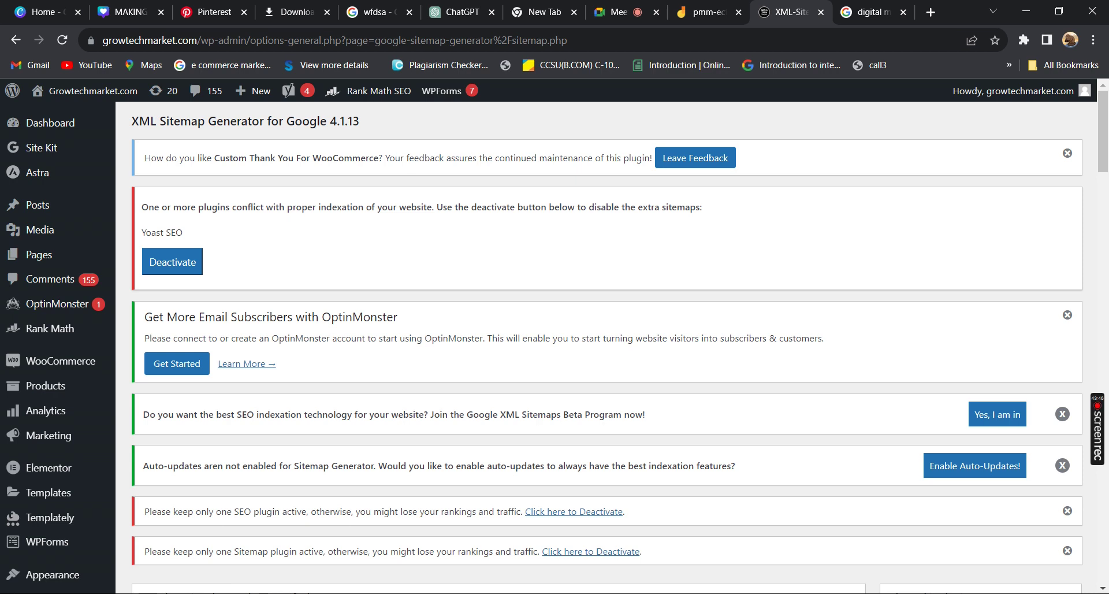
Step: Accept the Google XML Sitemaps Beta Program invitation and return to the XML-Sitemap settings page
scroll(606, 347, "down", 1)
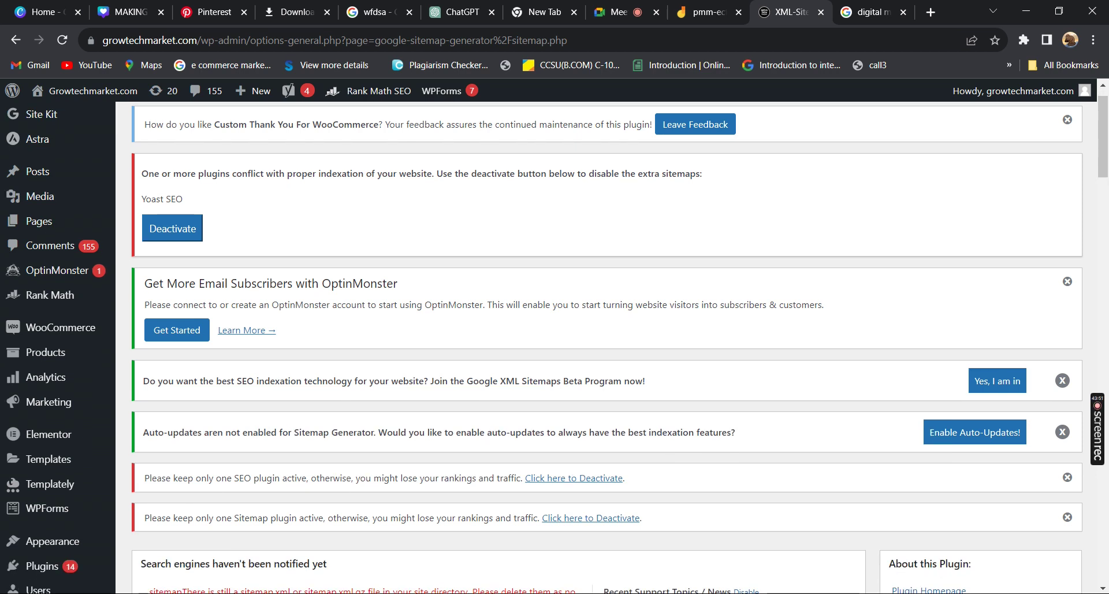
scroll(606, 347, "down", 1)
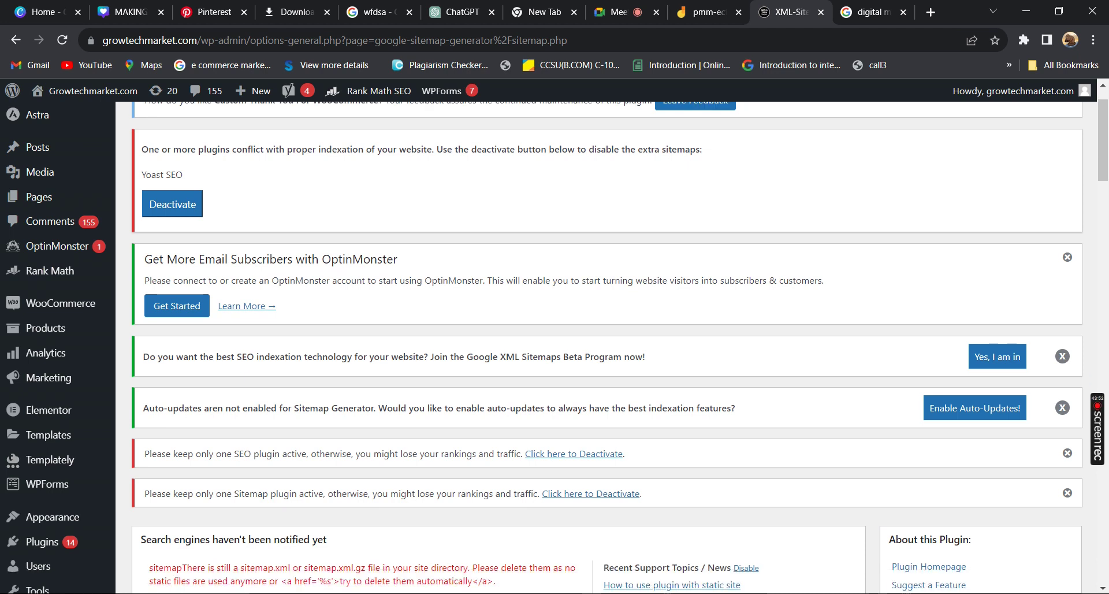
scroll(606, 346, "down", 2)
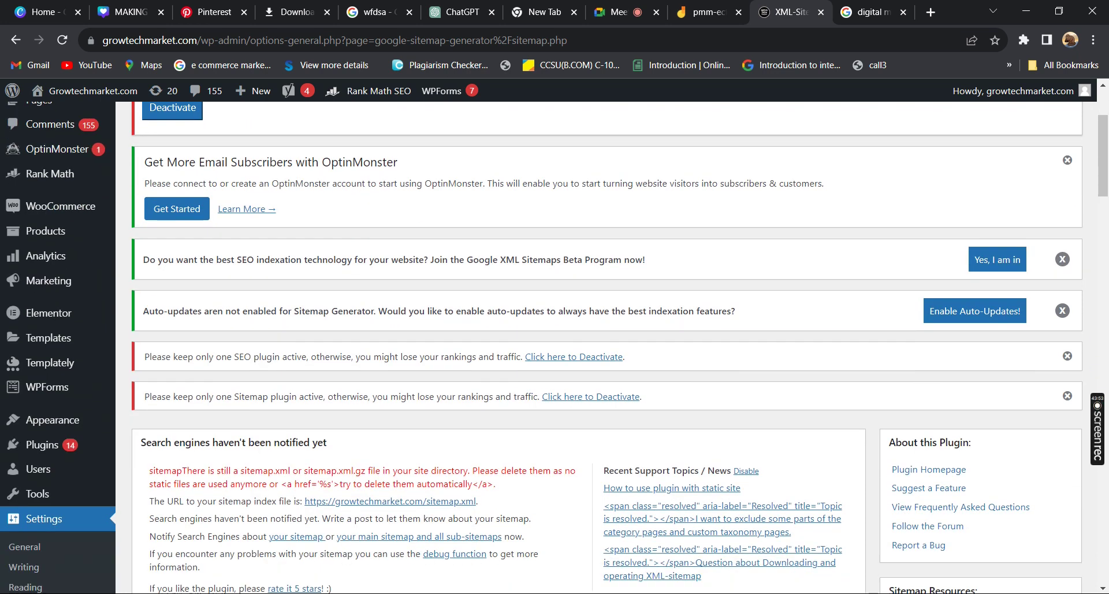
scroll(606, 346, "down", 1)
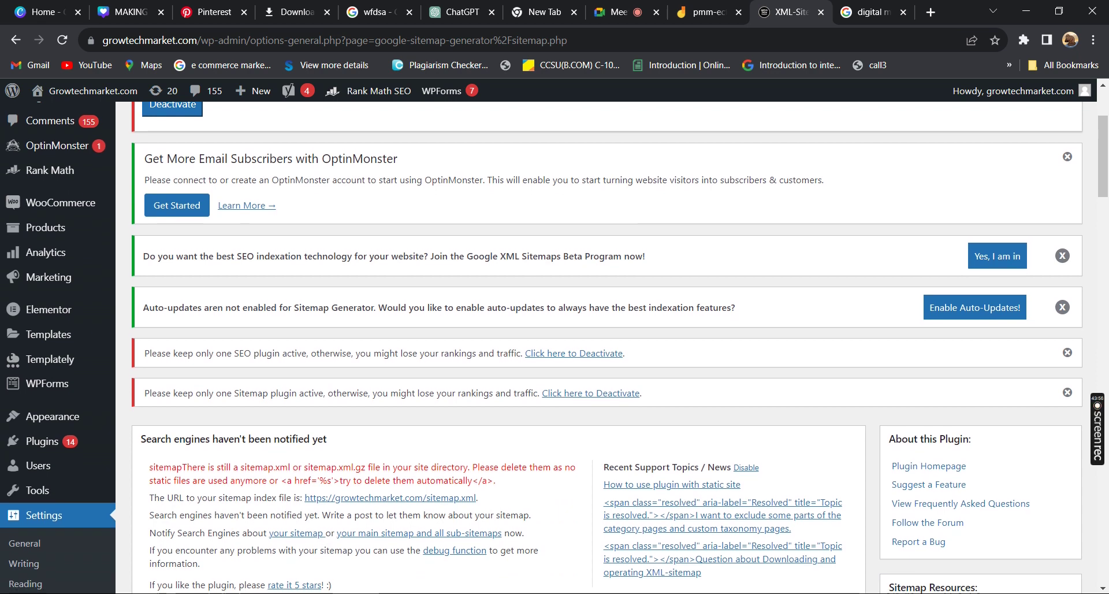
left_click(997, 255)
key("ctrl+shift+Tab")
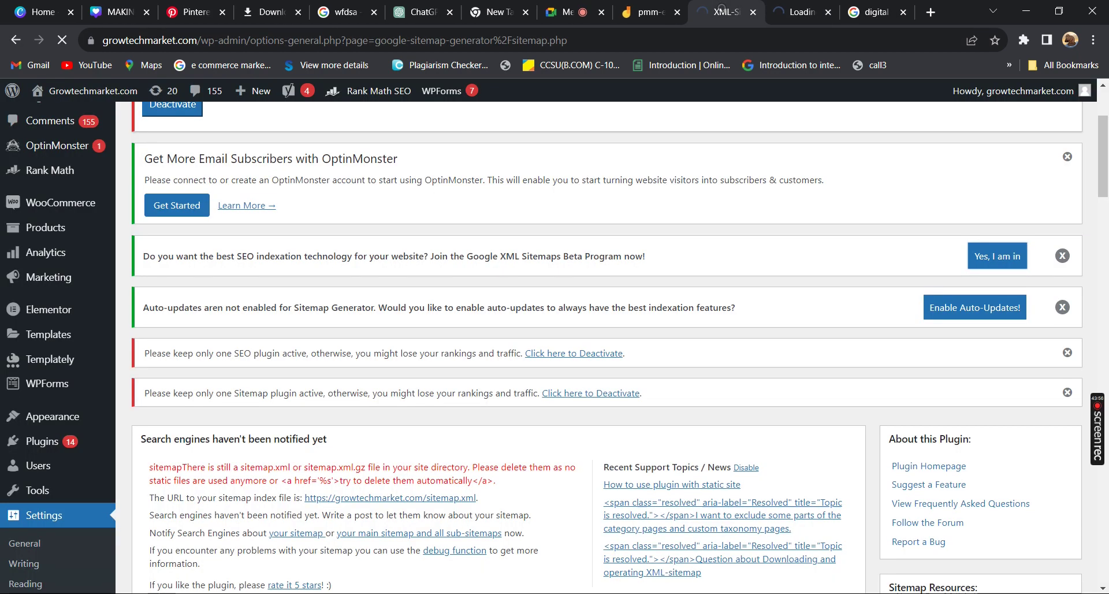
Step: Review the XML-Sitemap plugin settings from the notices down to the Priorities section and update the options
scroll(606, 346, "down", 1)
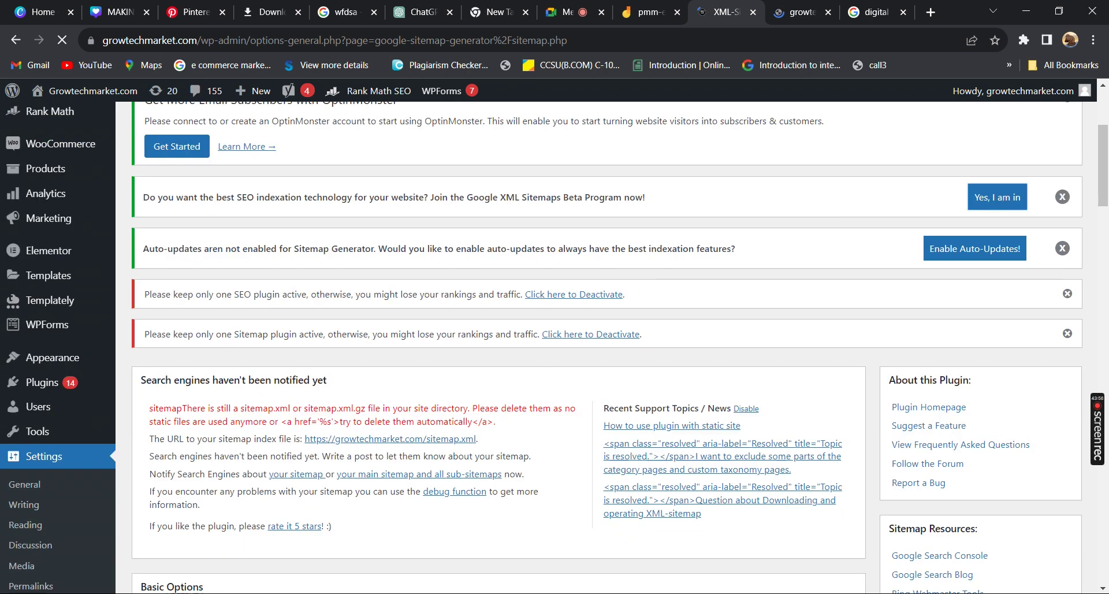
scroll(606, 346, "up", 1)
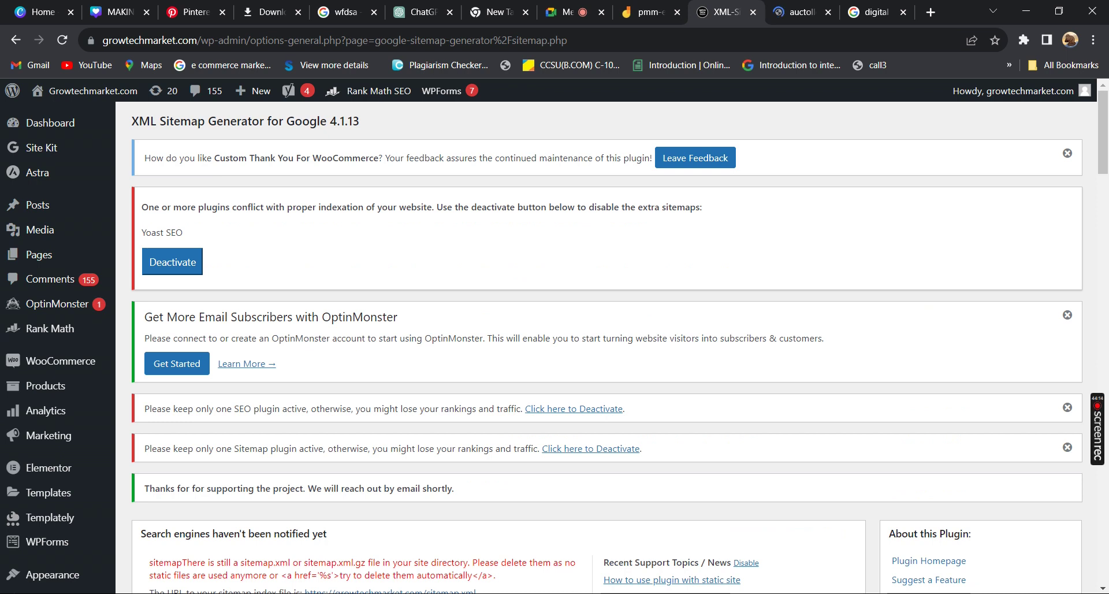
scroll(554, 347, "down", 3)
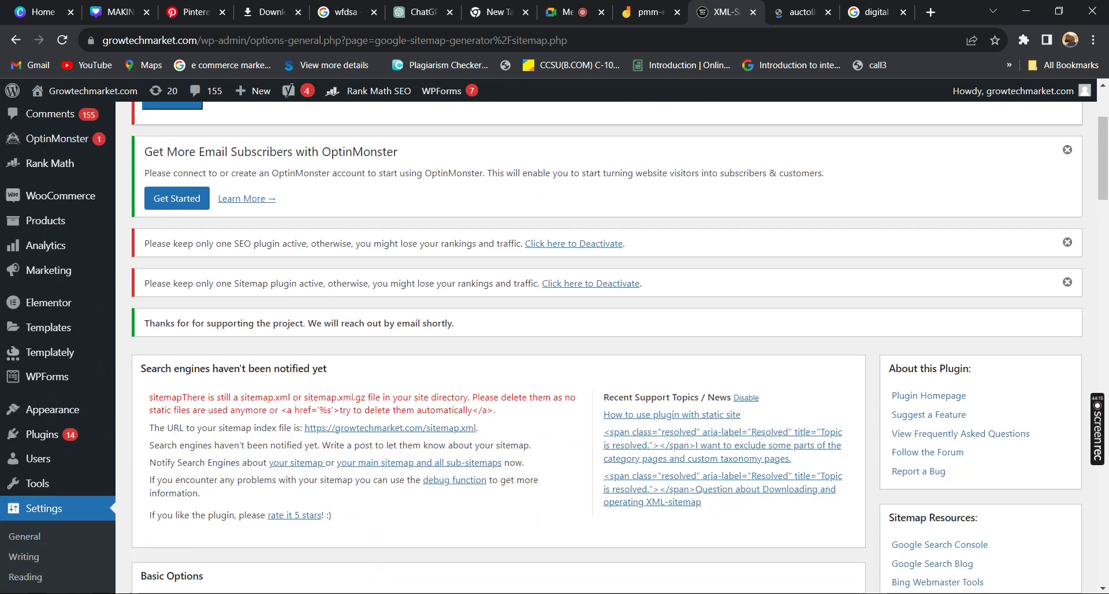
scroll(620, 346, "down", 12)
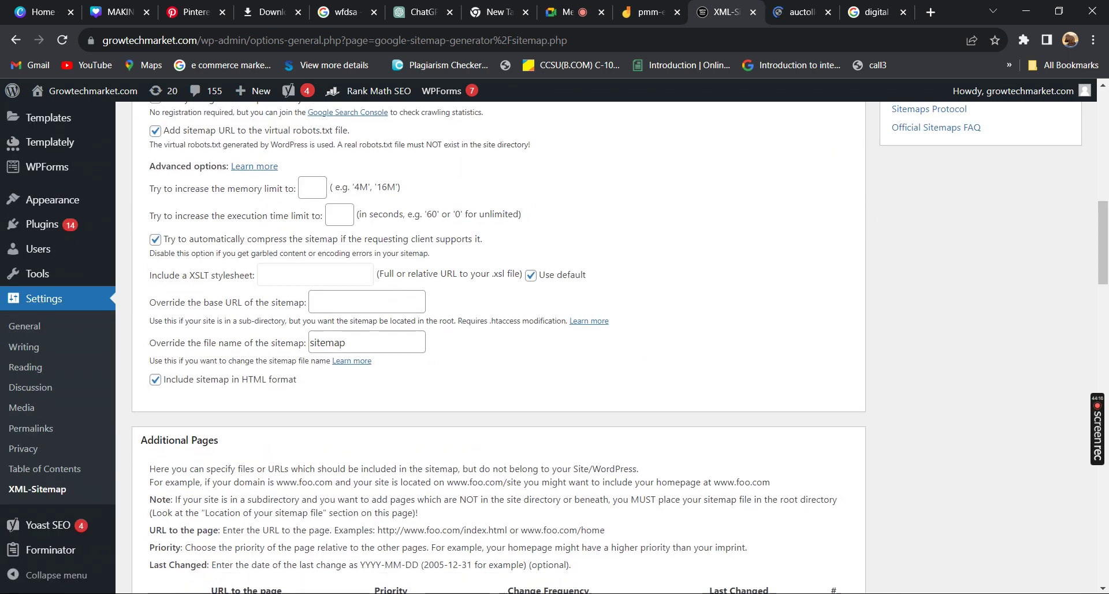
scroll(620, 346, "down", 6)
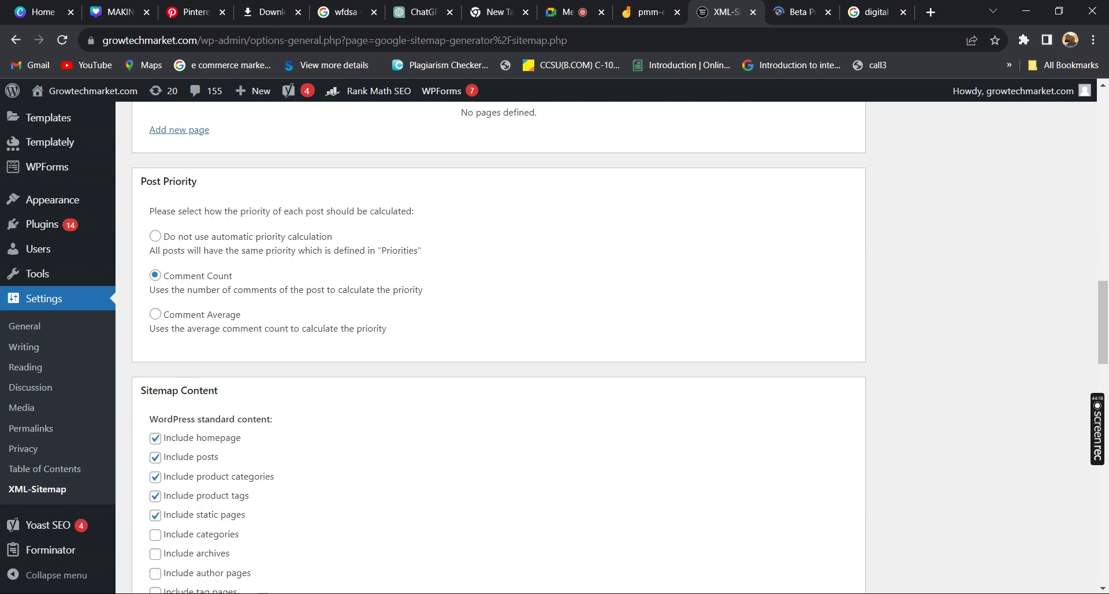
scroll(499, 346, "down", 20)
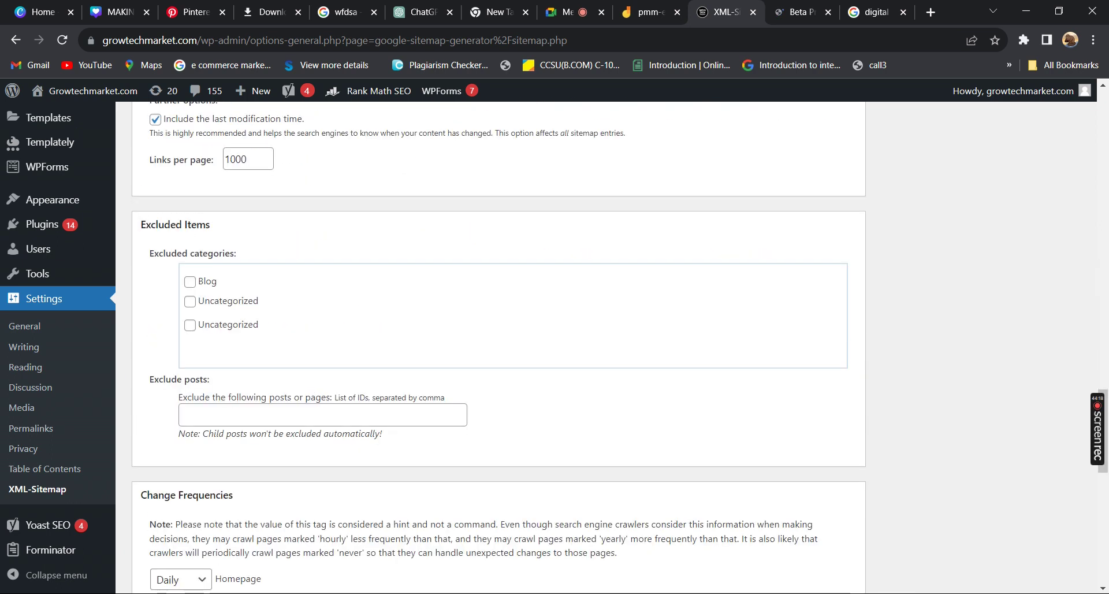
scroll(499, 346, "down", 3)
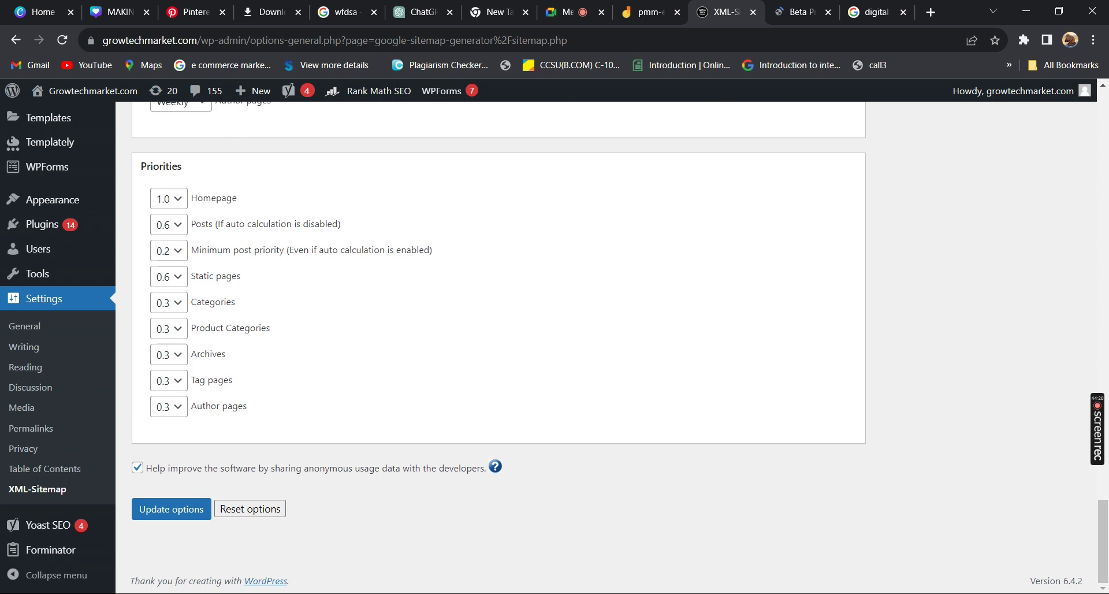
left_click(171, 509)
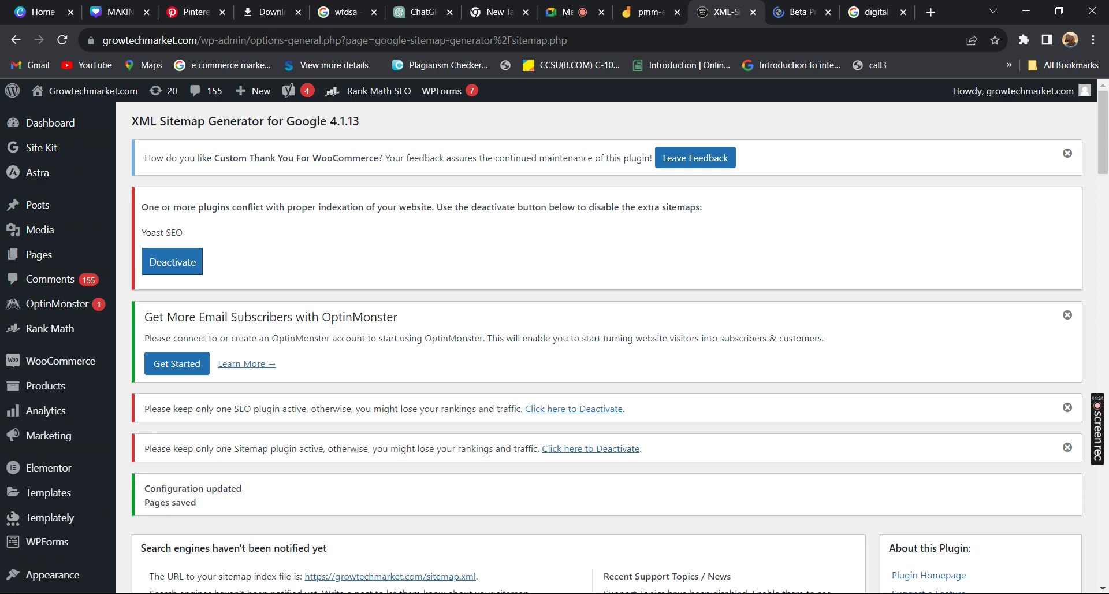
Step: Check the Google Meet call, search for "google keyword planner" in a new tab and open Keyword Planner's Discover new keywords form
left_click(567, 12)
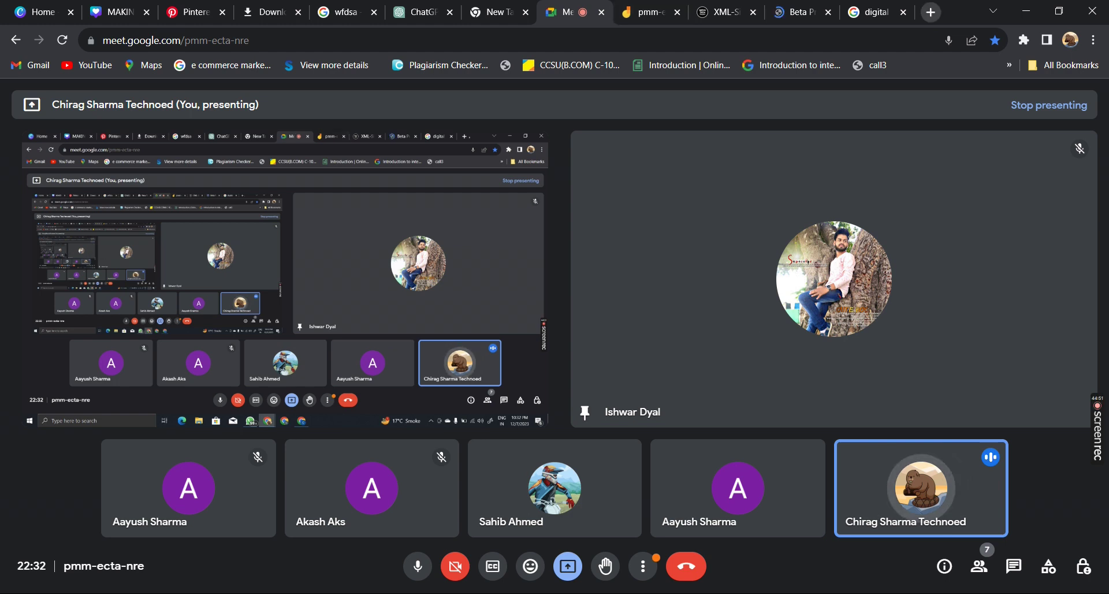
key("ctrl+t")
left_click(111, 40)
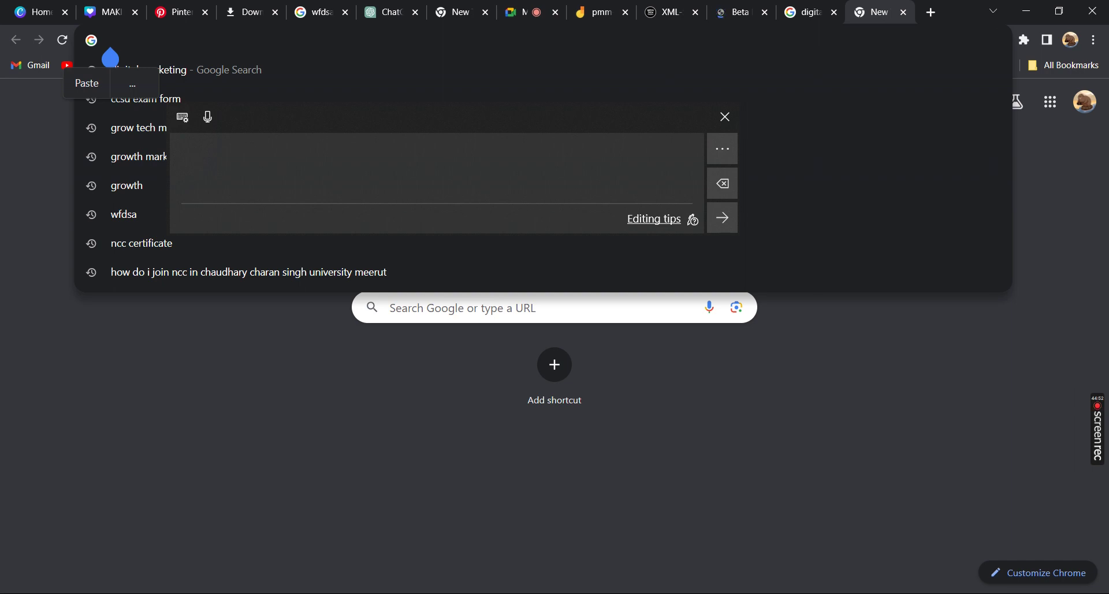
left_click(725, 117)
left_click(525, 12)
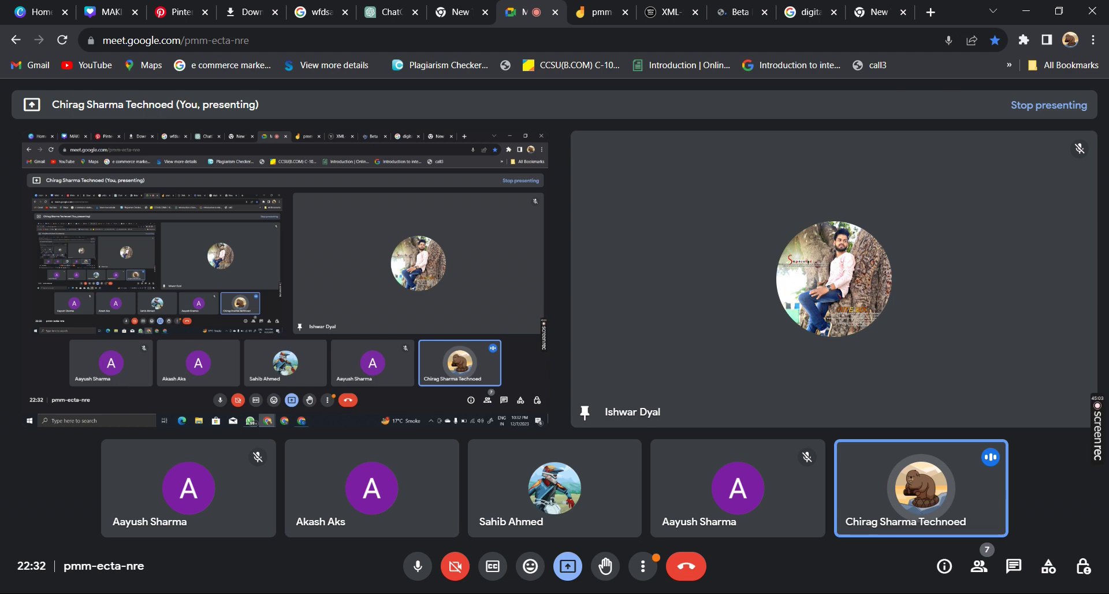
left_click(878, 12)
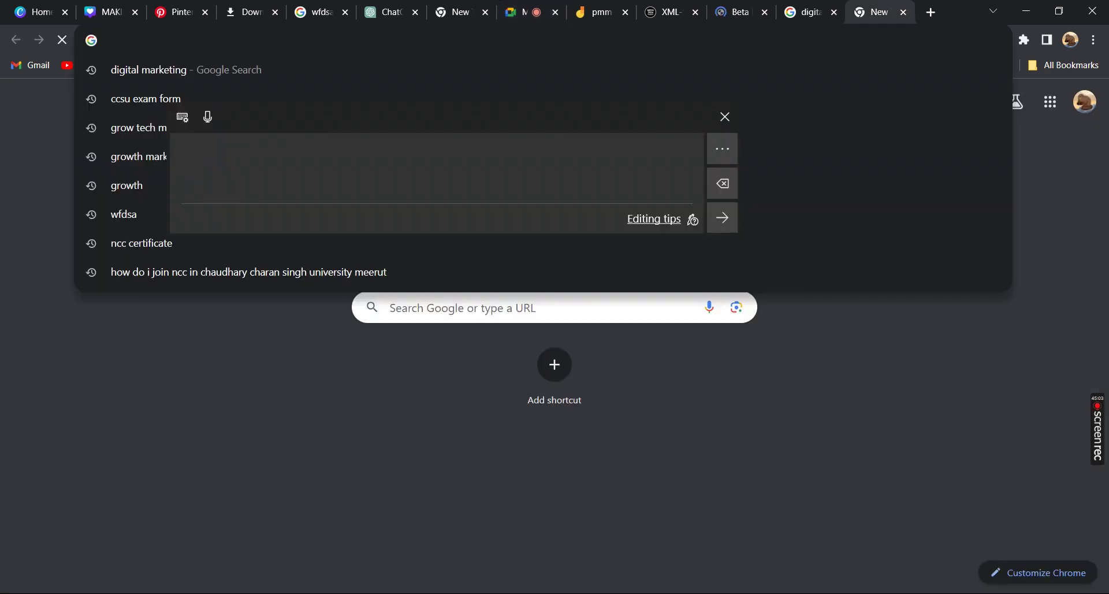
type("google keyword ")
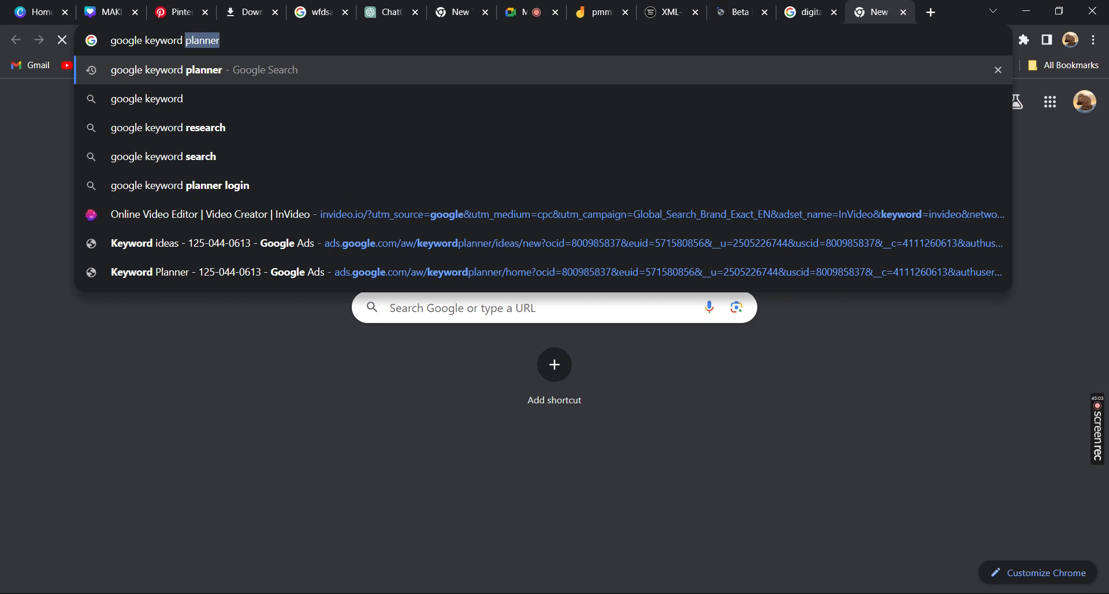
type("planner")
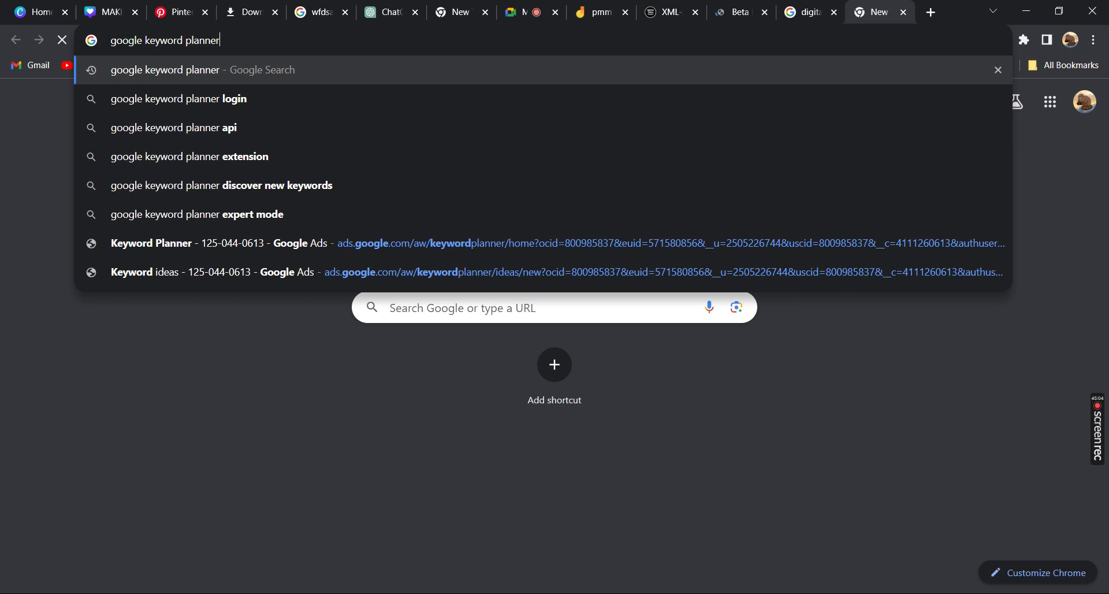
key("Return")
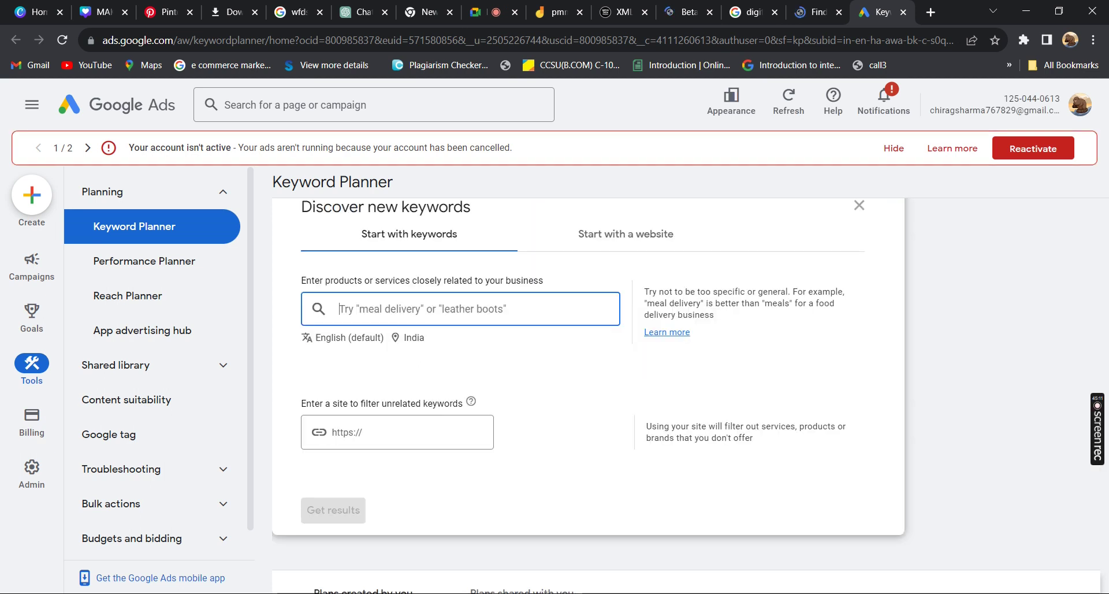
Step: Enter "3rd party manufacturer" and "white labeling" as seed keywords and get the keyword results
left_click(381, 432)
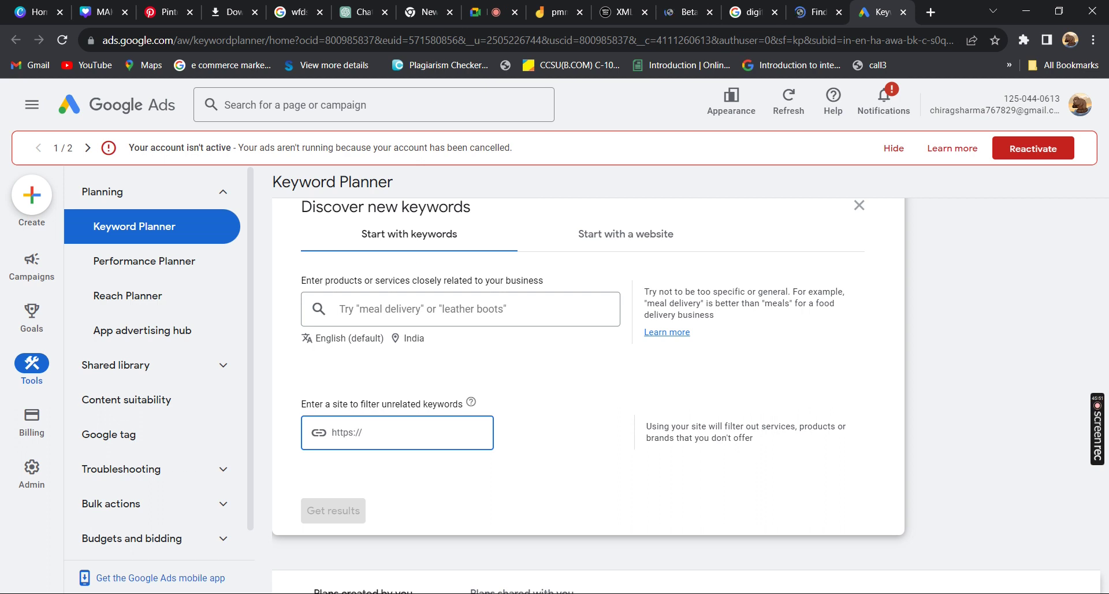
left_click(340, 308)
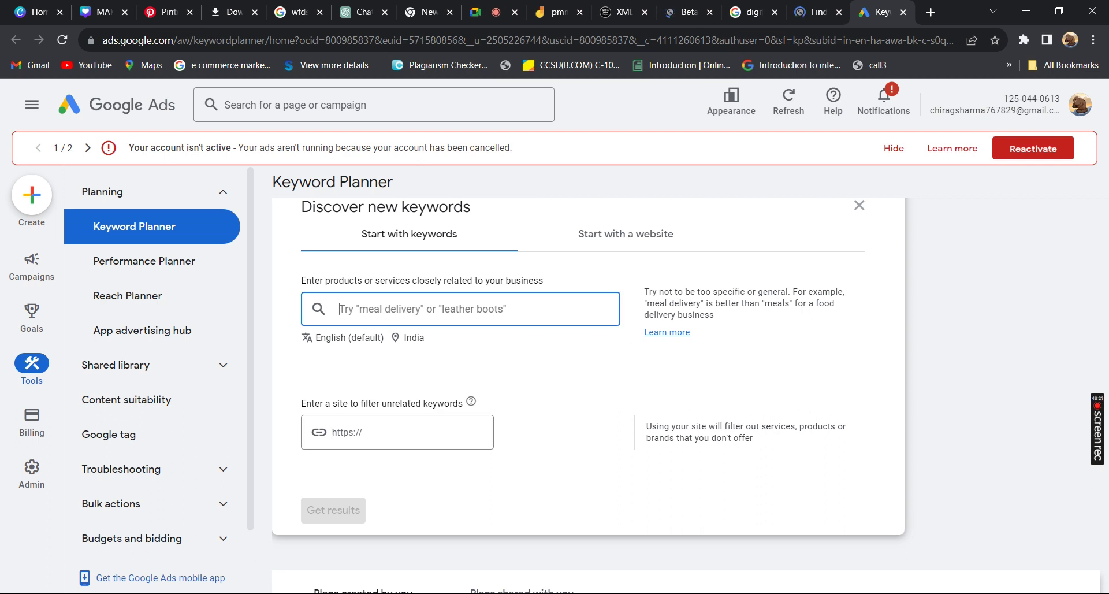
type("3rd party manufacturer")
key("Return")
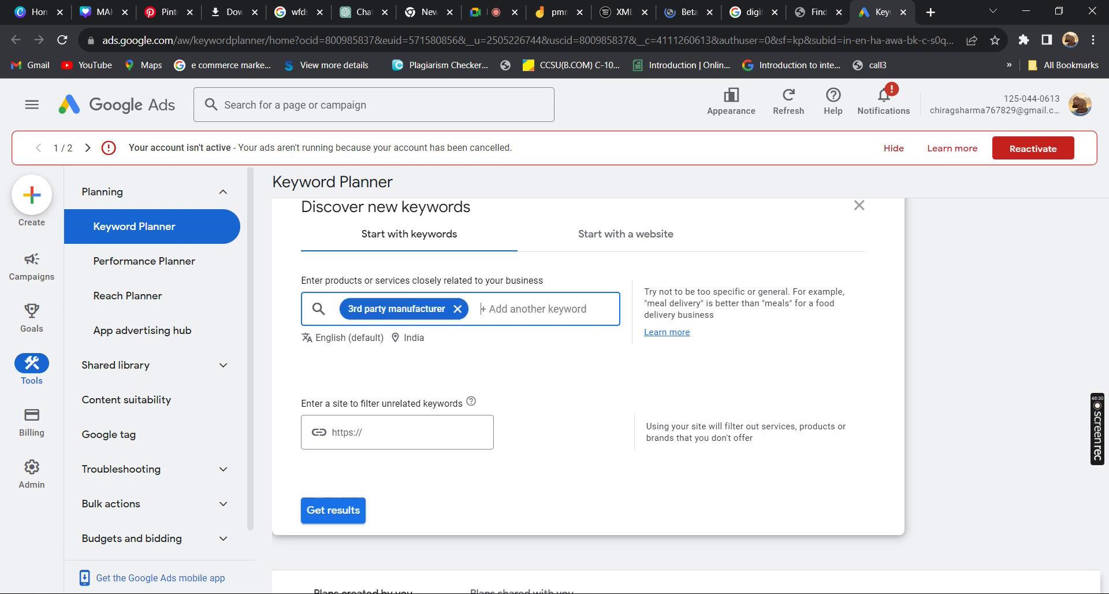
type("white labeling")
key("Return")
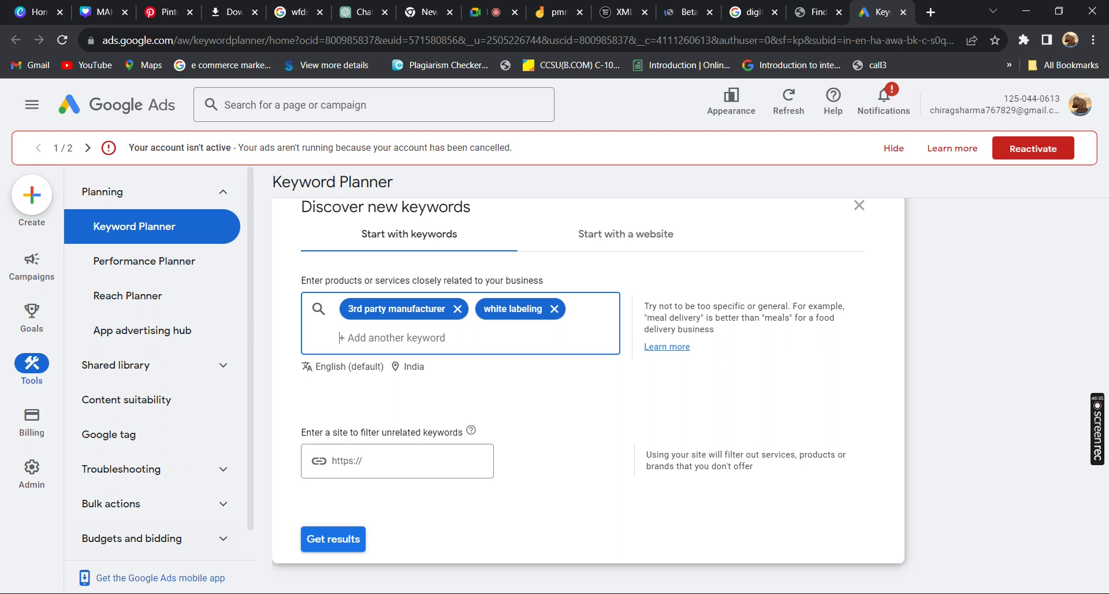
left_click(333, 538)
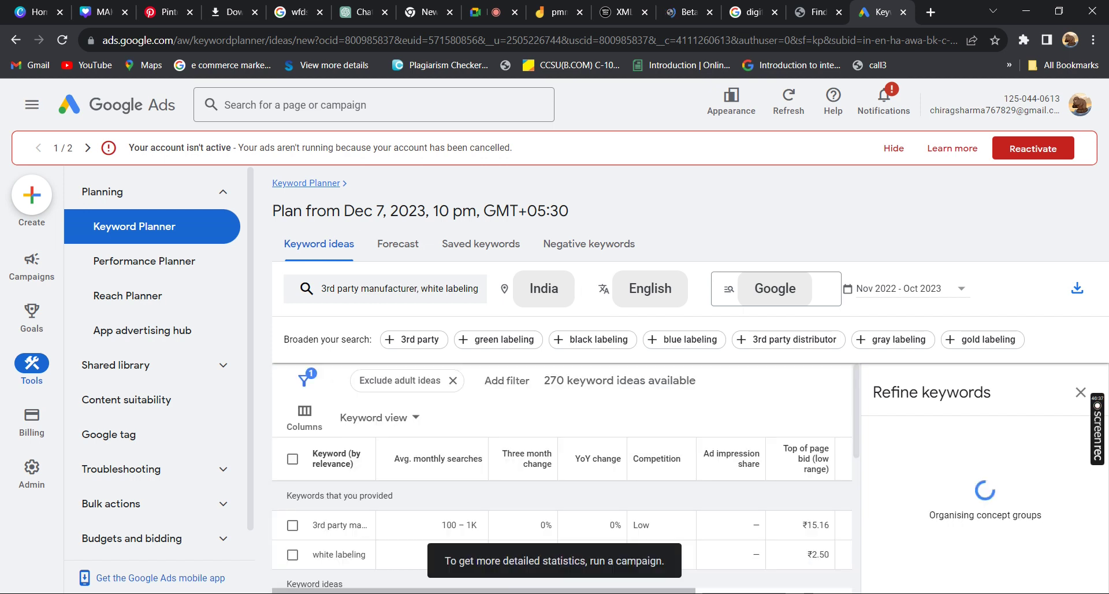
Step: Examine the keyword ideas table, comparing average monthly searches, three month change, competition and top of page bids
scroll(562, 514, "down", 1)
scroll(560, 520, "up", 1)
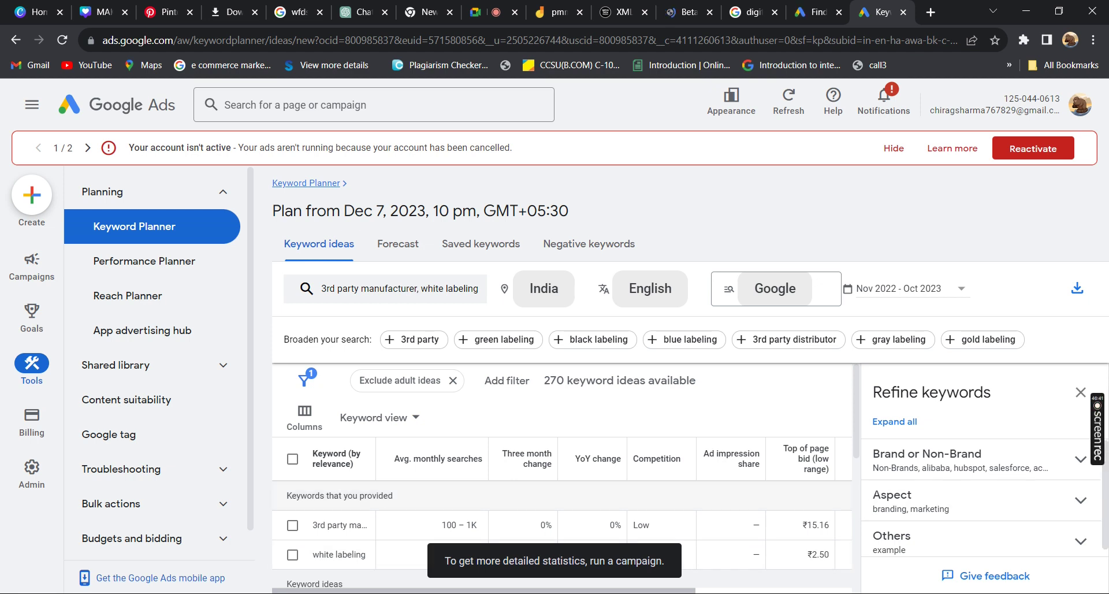
scroll(560, 520, "down", 1)
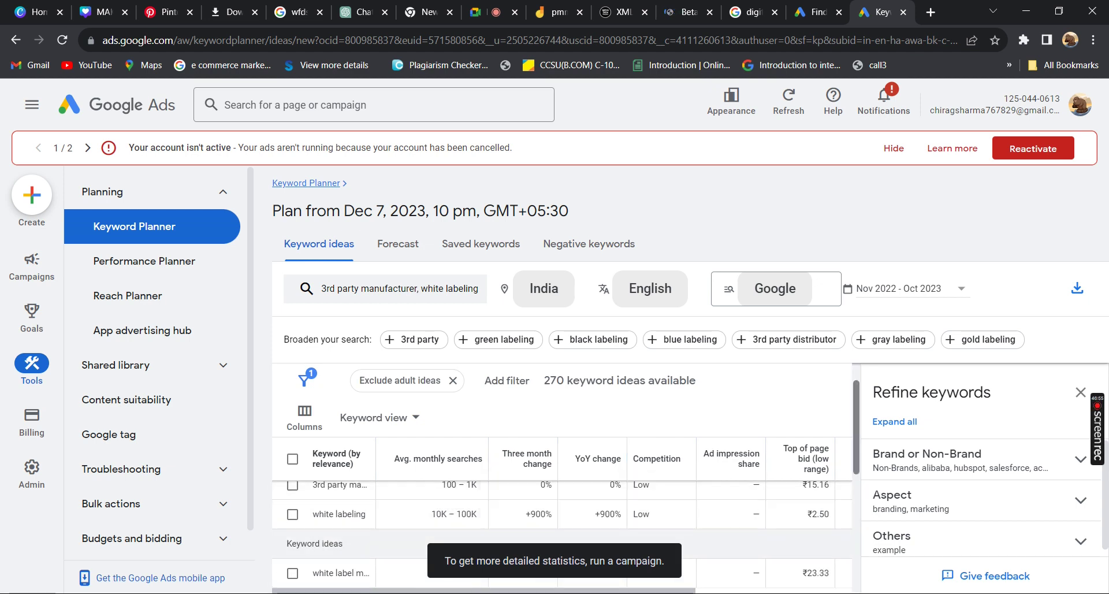
scroll(561, 520, "up", 1)
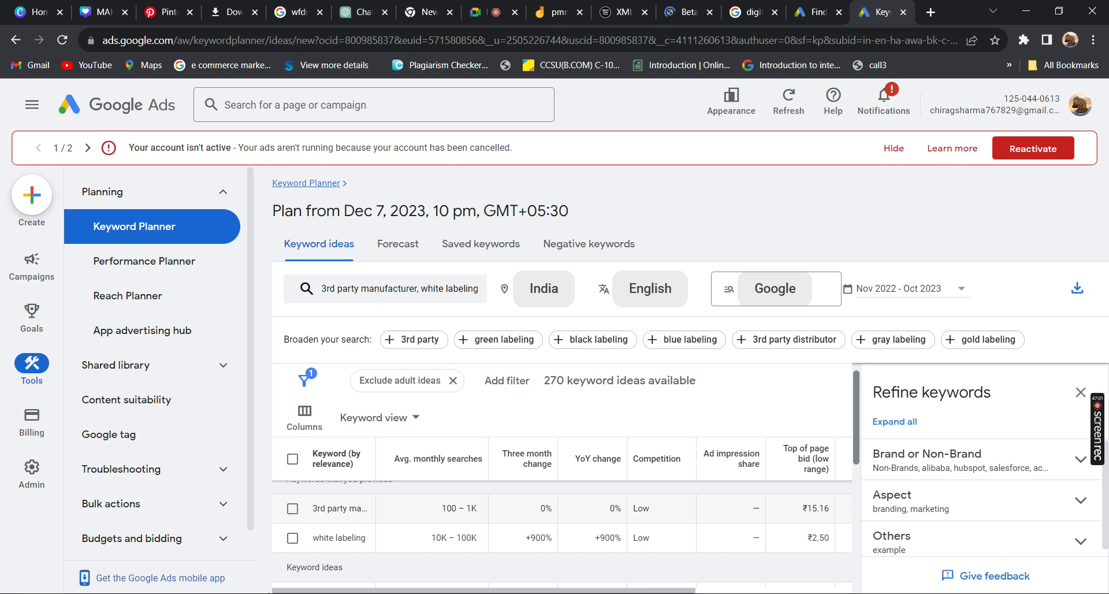
mouse_move(805, 458)
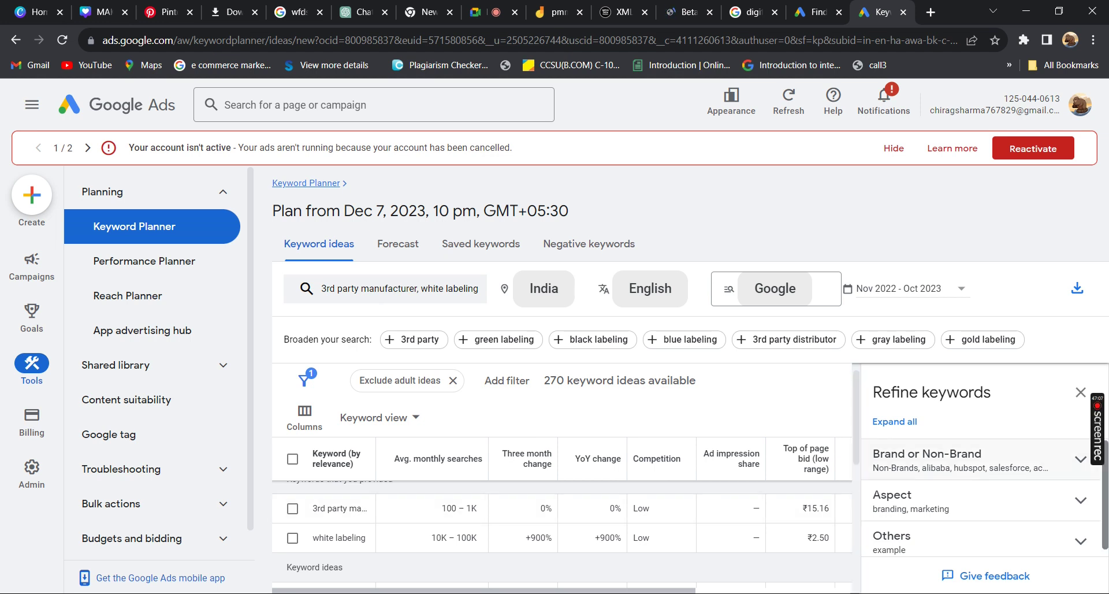
scroll(560, 520, "down", 1)
scroll(561, 520, "down", 1)
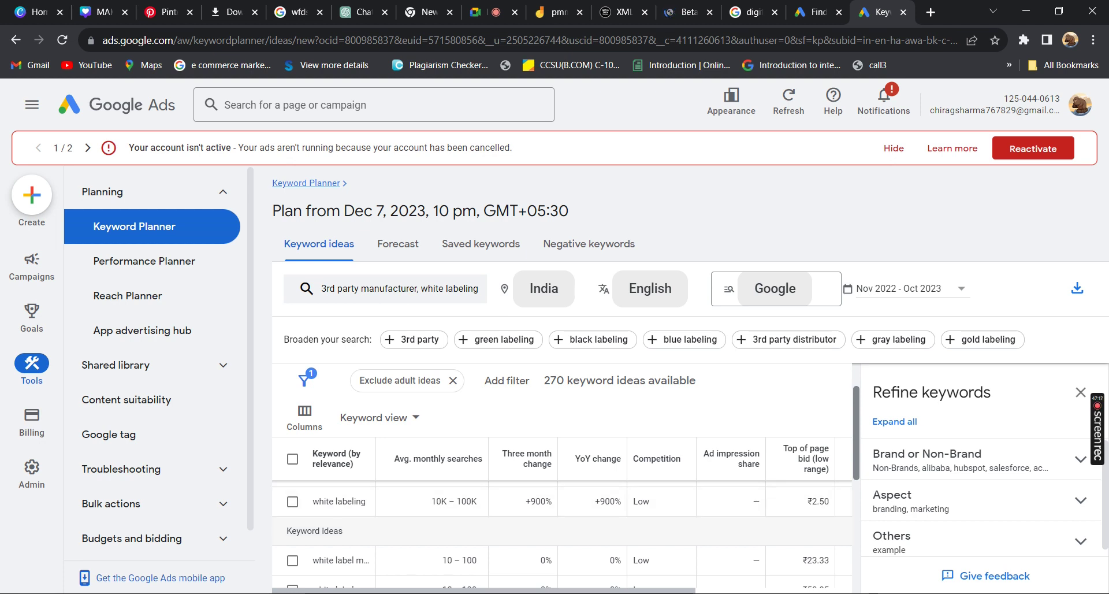
mouse_move(526, 458)
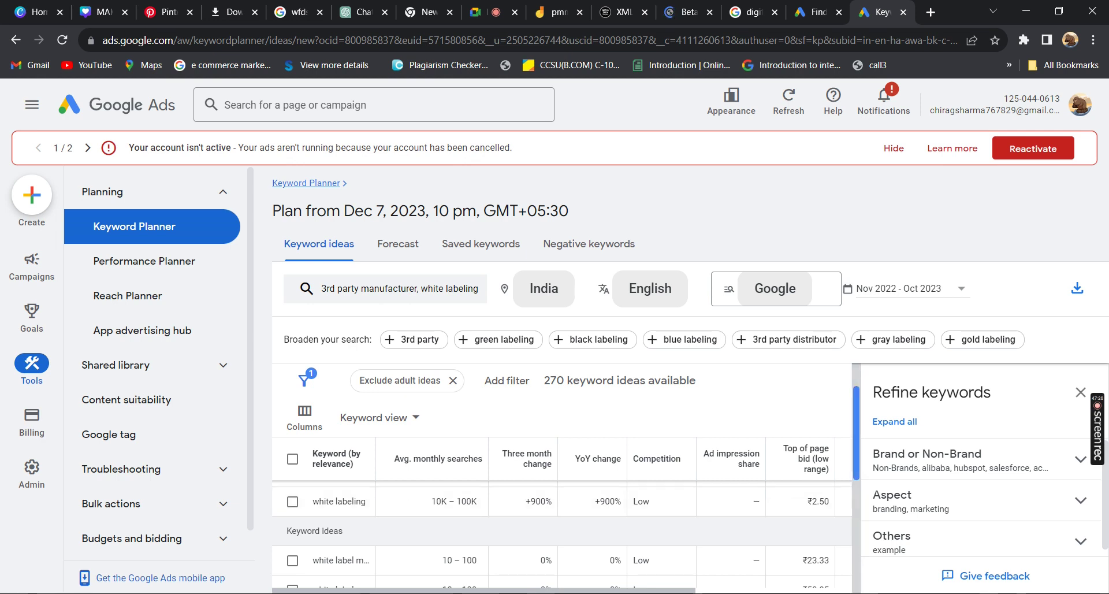
scroll(562, 538, "down", 1)
scroll(562, 537, "down", 3)
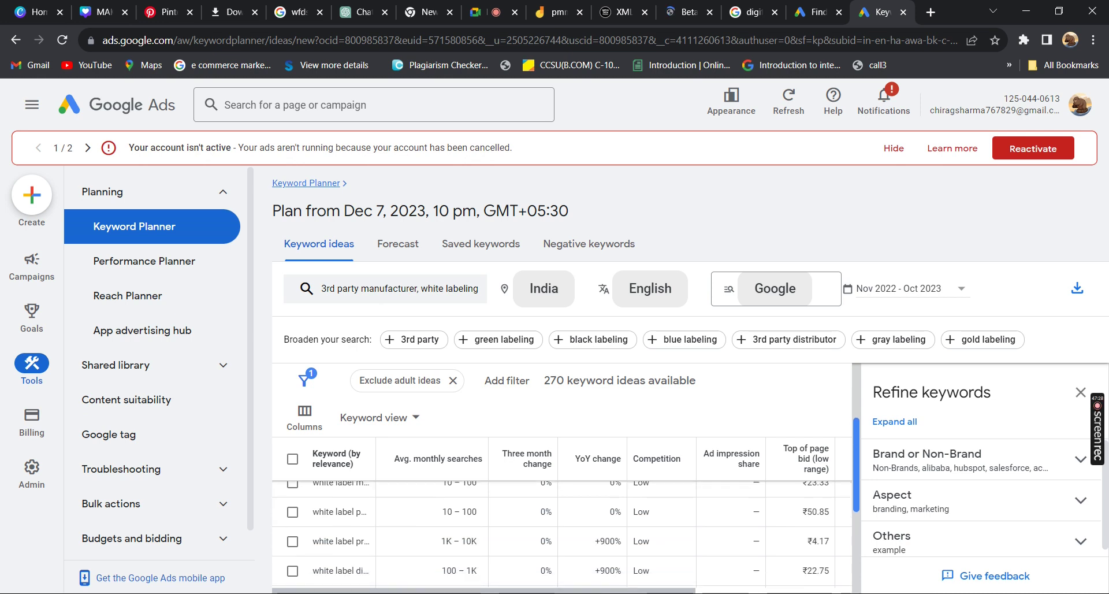
scroll(562, 537, "down", 3)
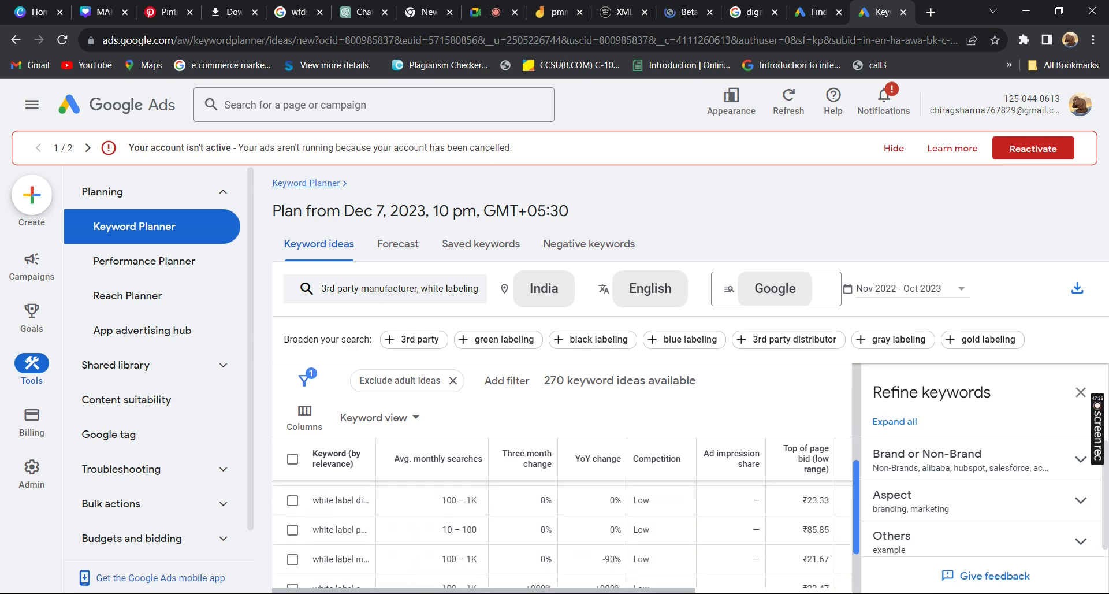
scroll(562, 538, "down", 1)
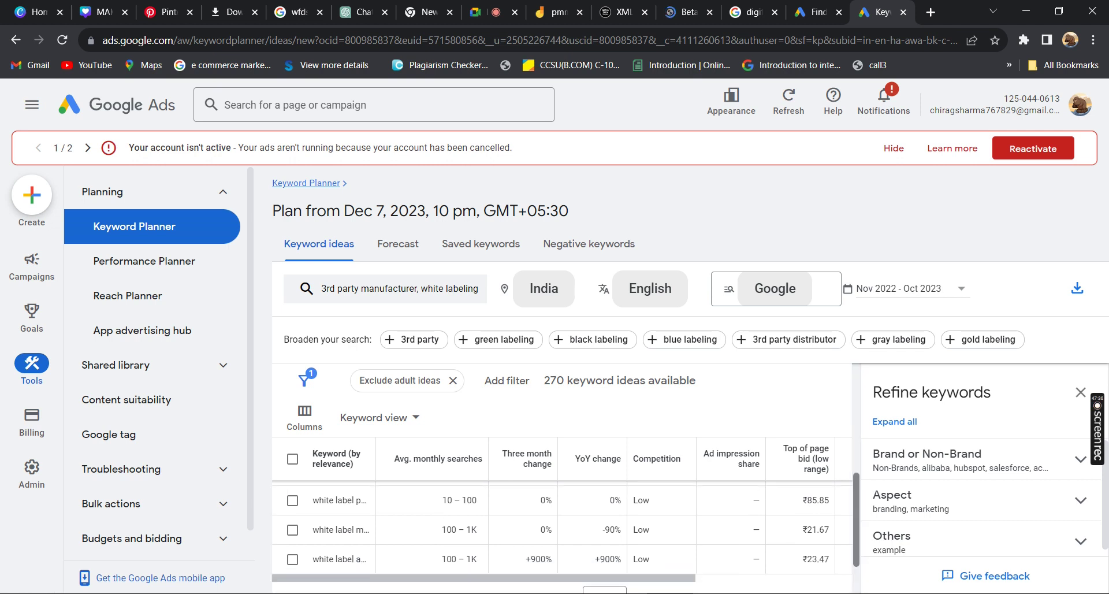
Step: Download the keyword ideas as a .csv file and open the downloaded Keyword Stats file in Excel
left_click(1077, 288)
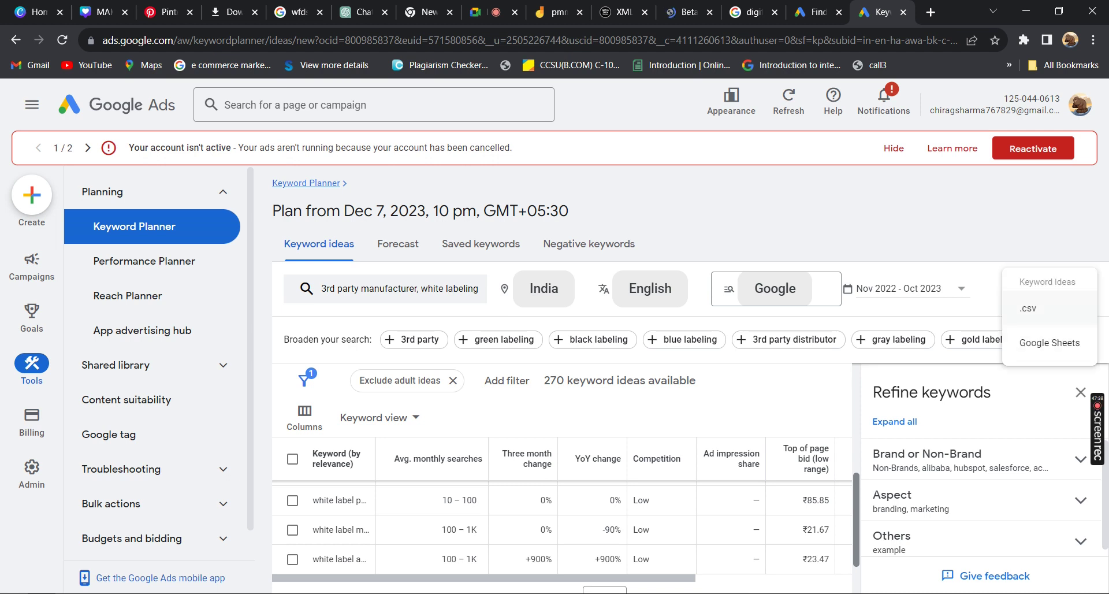
left_click(1028, 308)
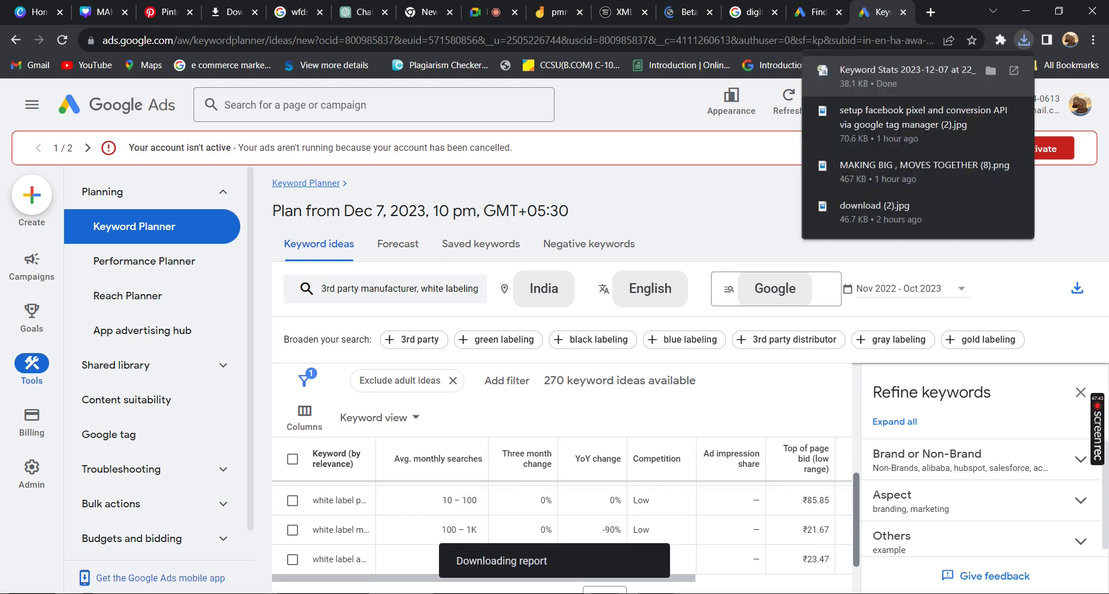
left_click(902, 73)
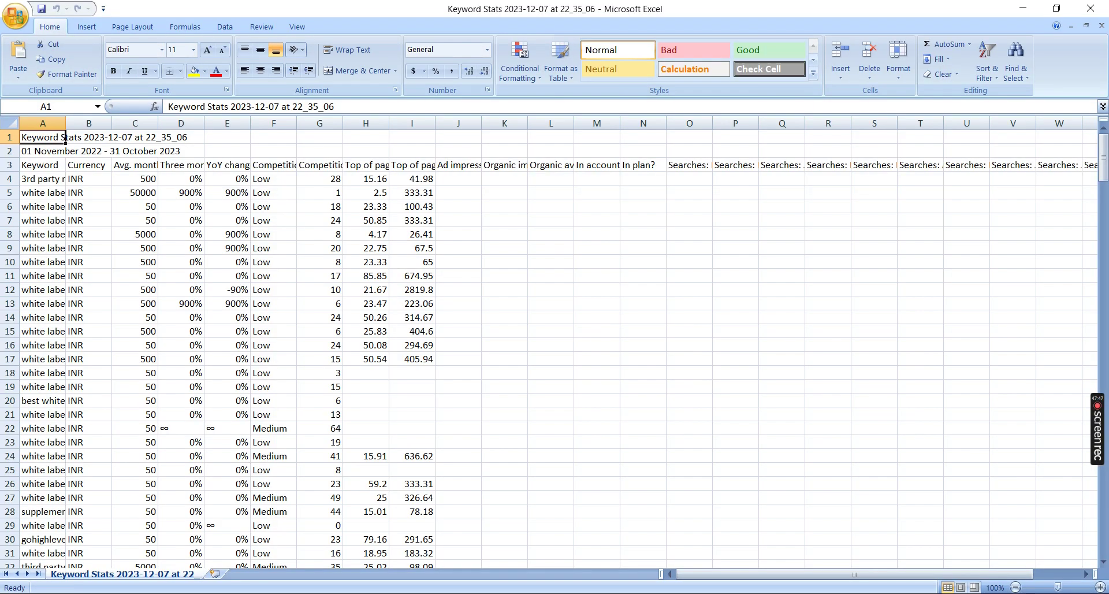
Step: Widen column A to show the full keywords and go through the entries from the Keyword header to "white labeling"
left_click_drag(65, 123, 474, 123)
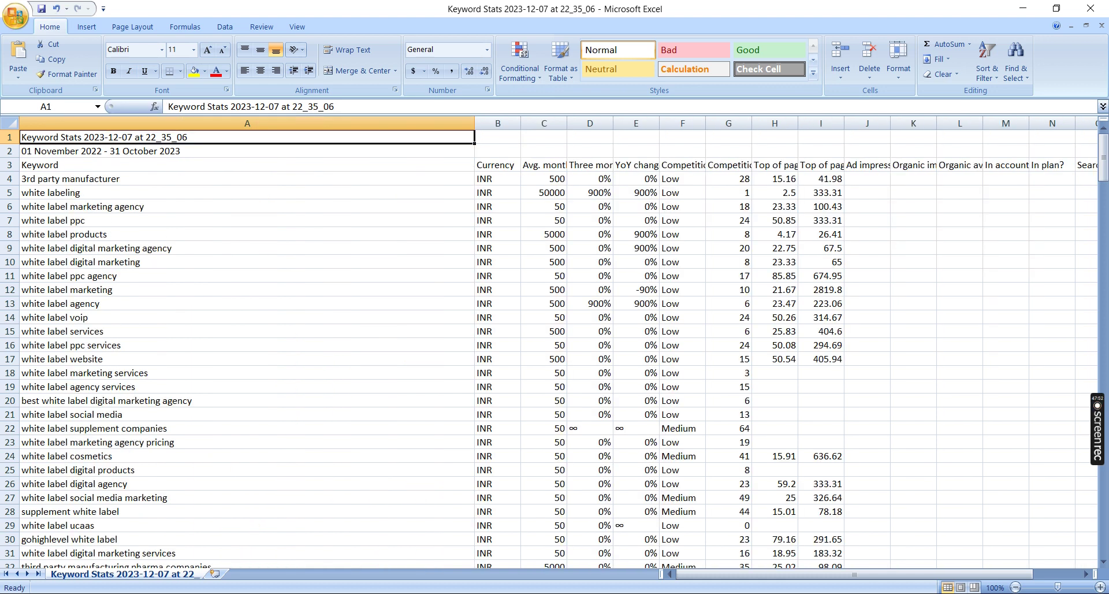
left_click(58, 165)
left_click(145, 179)
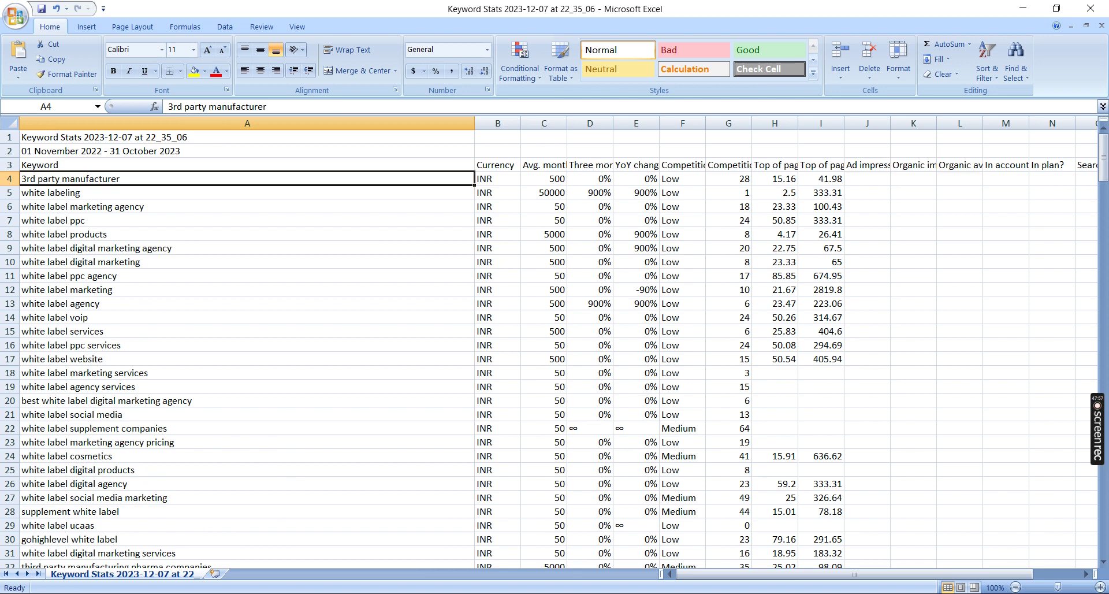
key("Down")
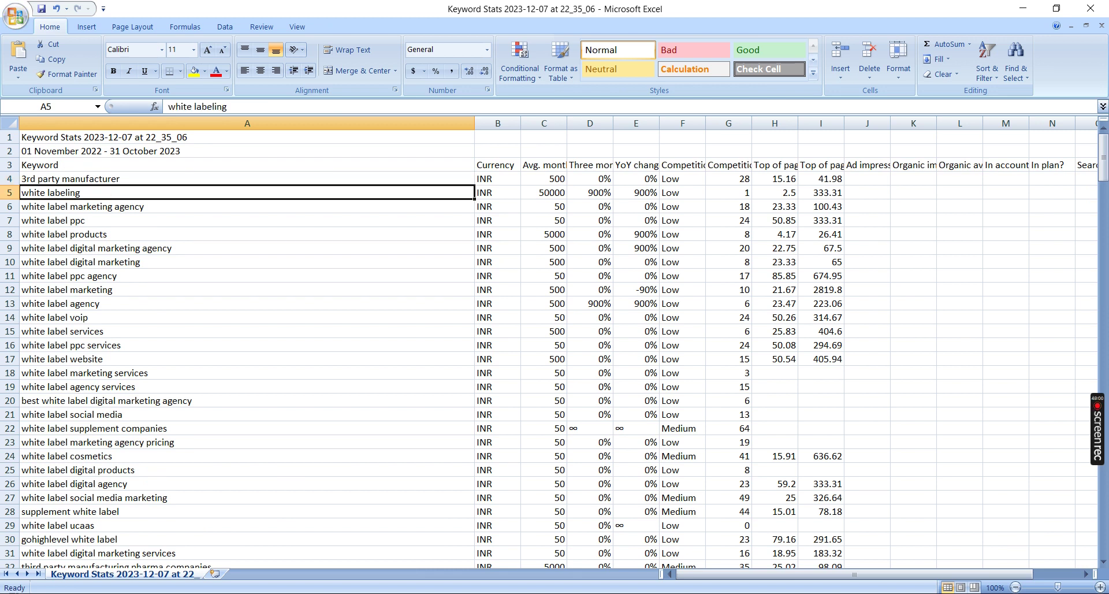
Step: Go through the keyword entries in column A from "white label marketing agency" down to "white label digital products"
key("Down")
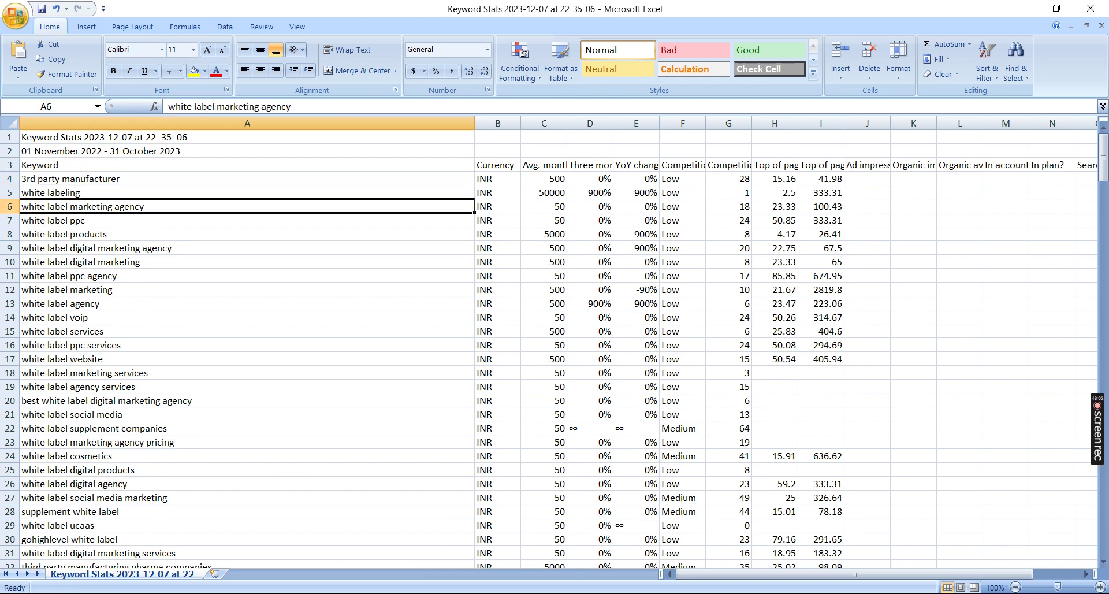
key("Down")
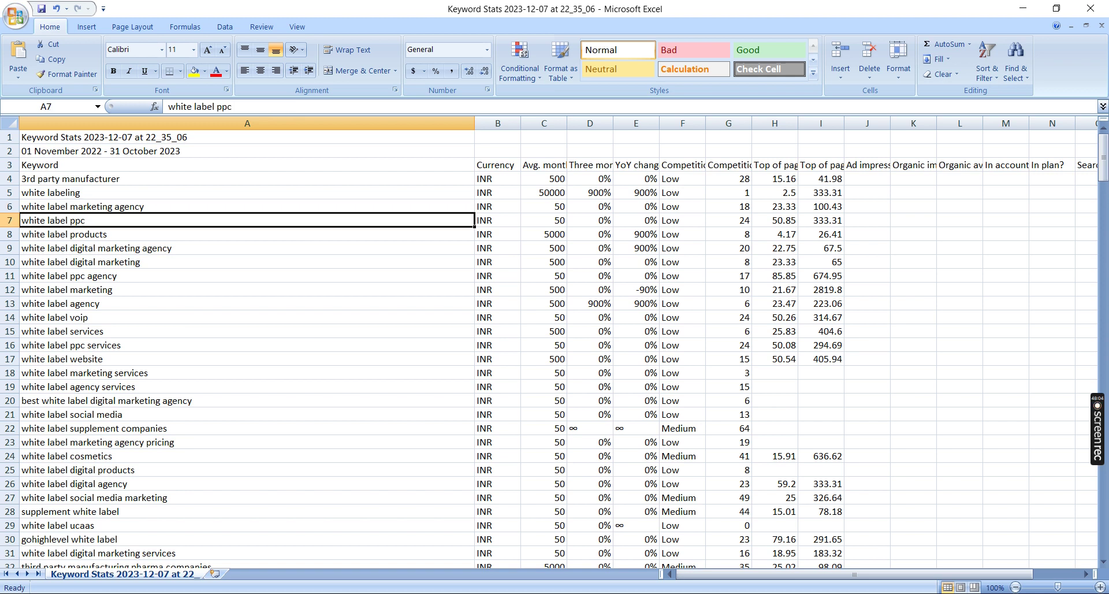
key("Down")
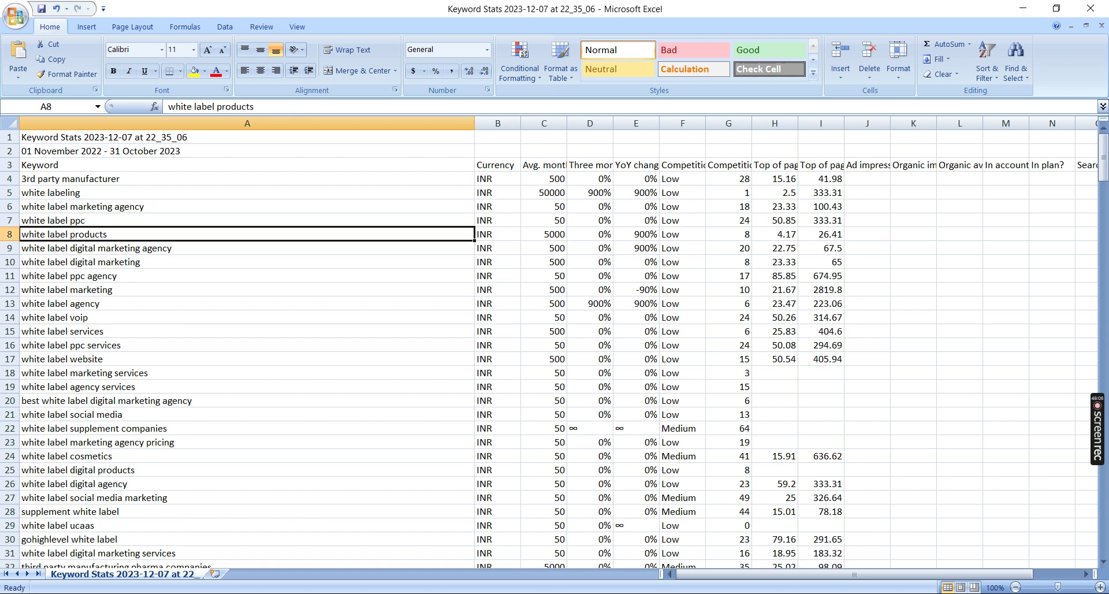
key("Down")
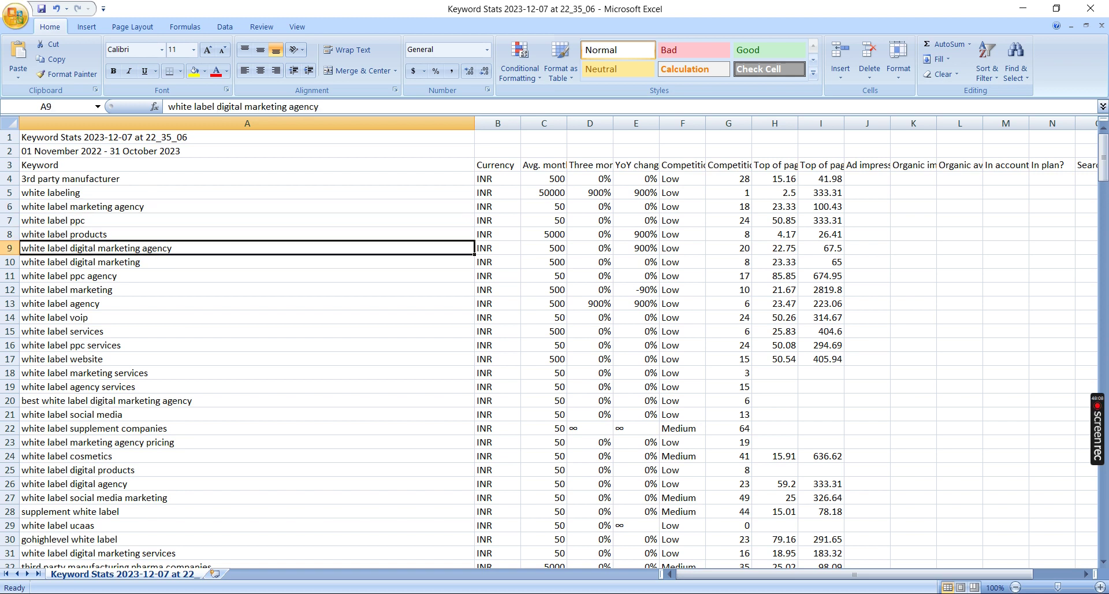
key("Down")
key("Down")
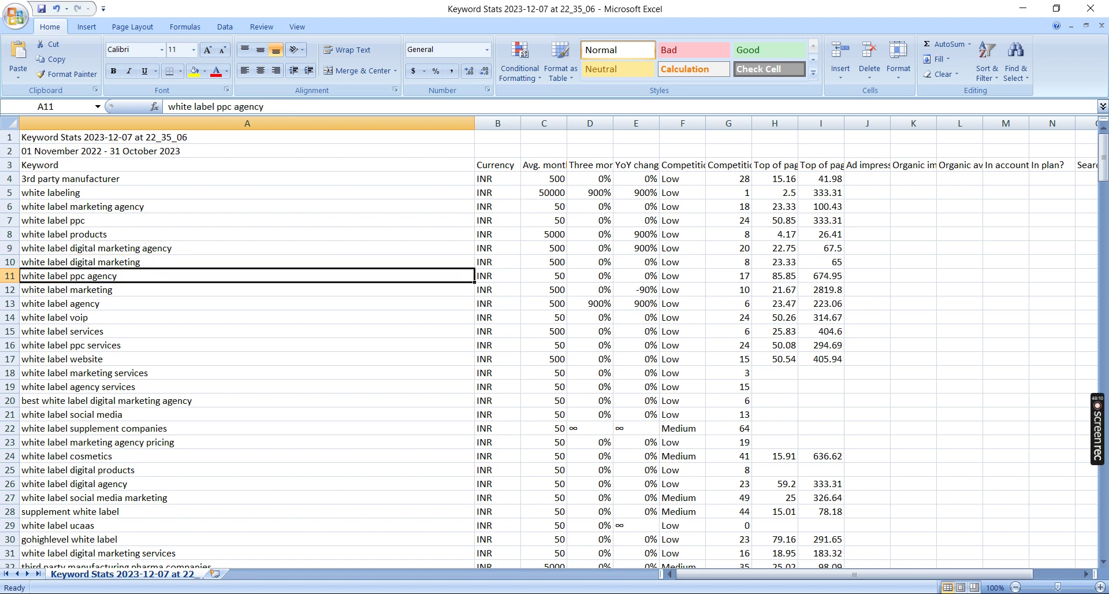
key("Down")
key("Down")
key("Down")
key("Down")
key("Down")
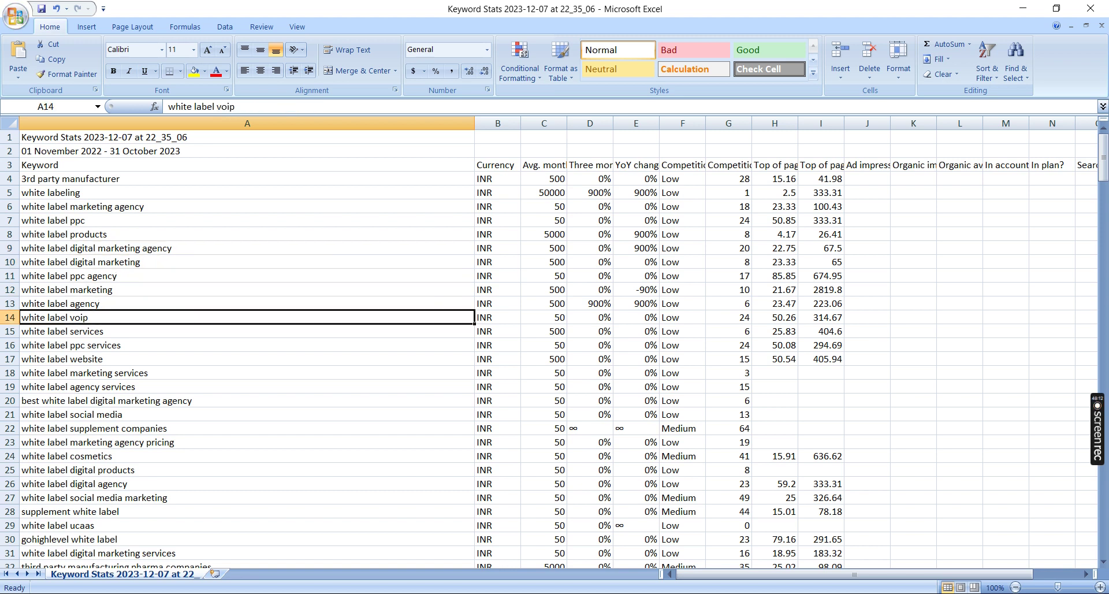
key("Down")
key("Down")
key("Down")
key("Down")
key("Down")
key("Down")
key("Down")
key("Down")
key("Down")
key("Down")
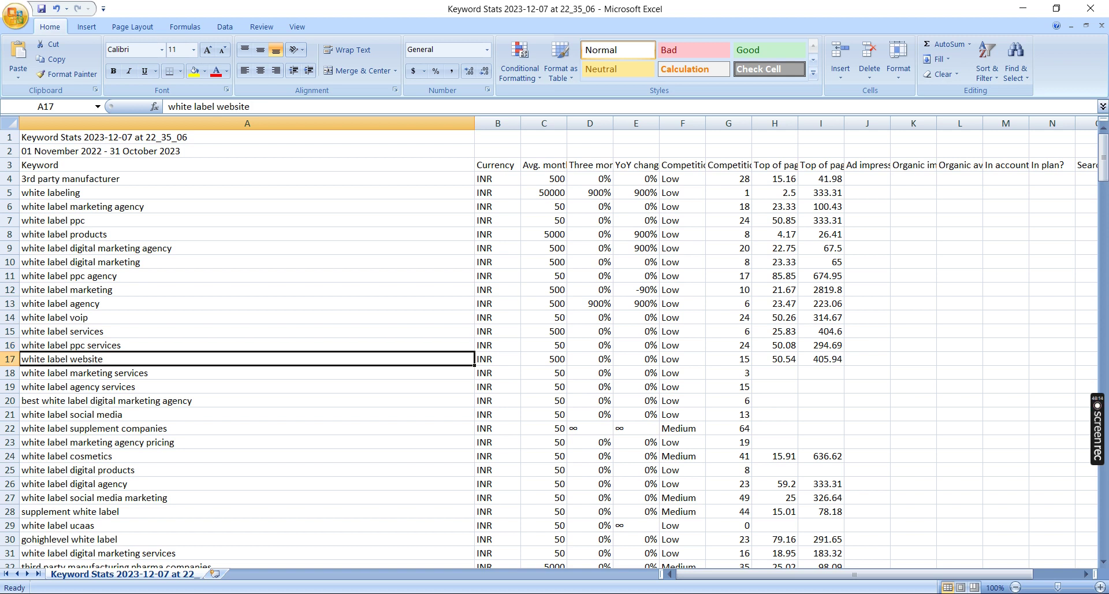
Step: Return to the first keyword, "3rd party manufacturer", and switch from Excel back to the Jamboard whiteboard
key("Up")
key("Up")
key("Up")
key("Up")
key("Up")
key("Up")
key("Up")
key("Up")
key("Up")
key("Up")
key("Up")
key("Up")
key("Up")
key("Up")
key("Up")
key("Up")
key("Up")
key("Up")
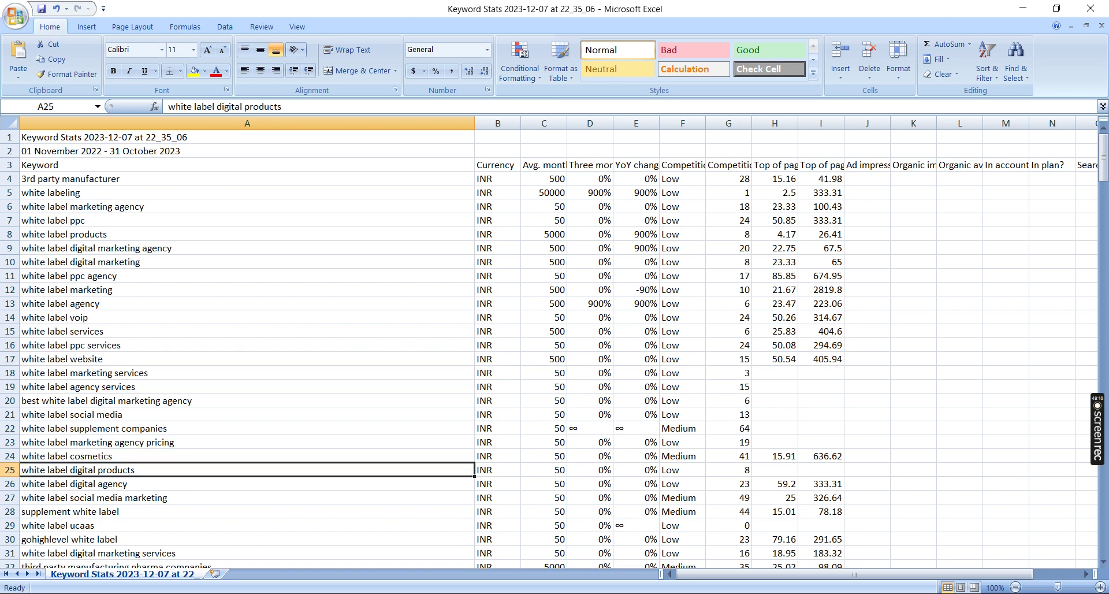
key("Up")
key("Up")
key("Up")
key("Up")
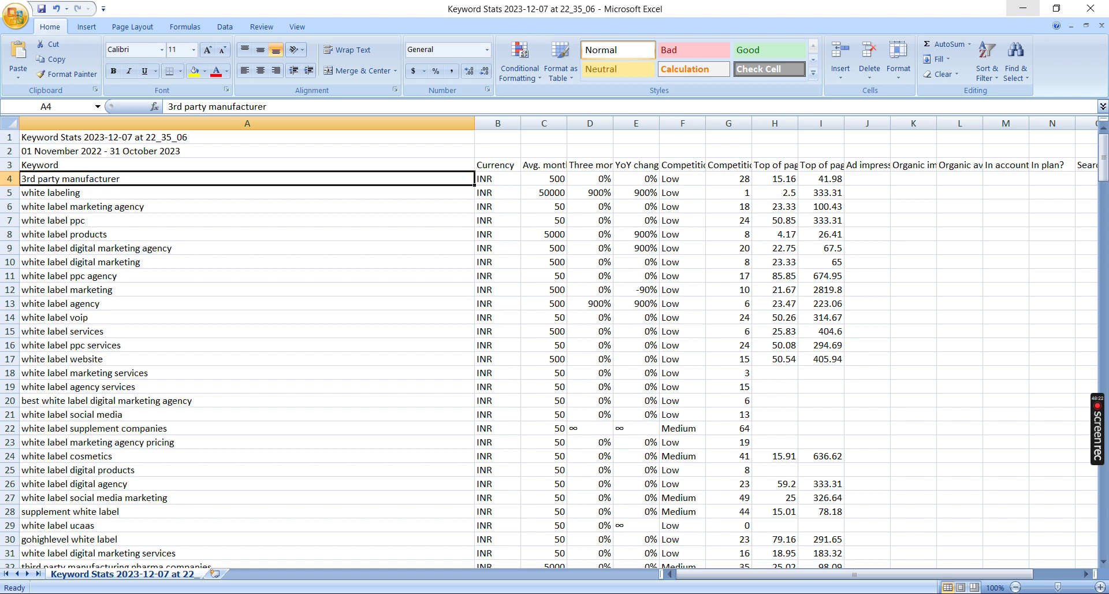
left_click(1022, 8)
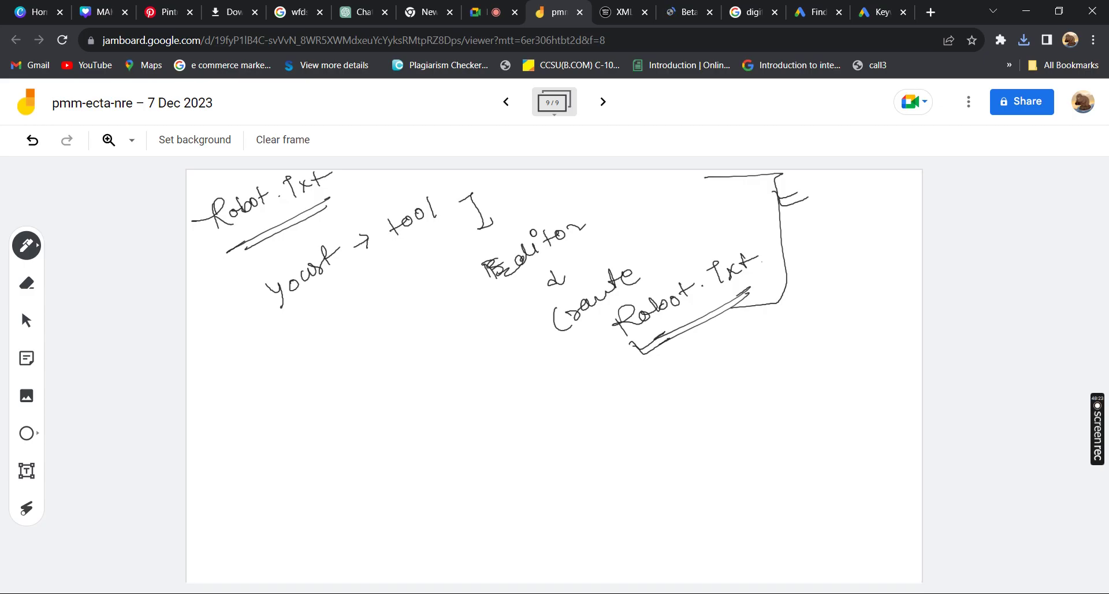
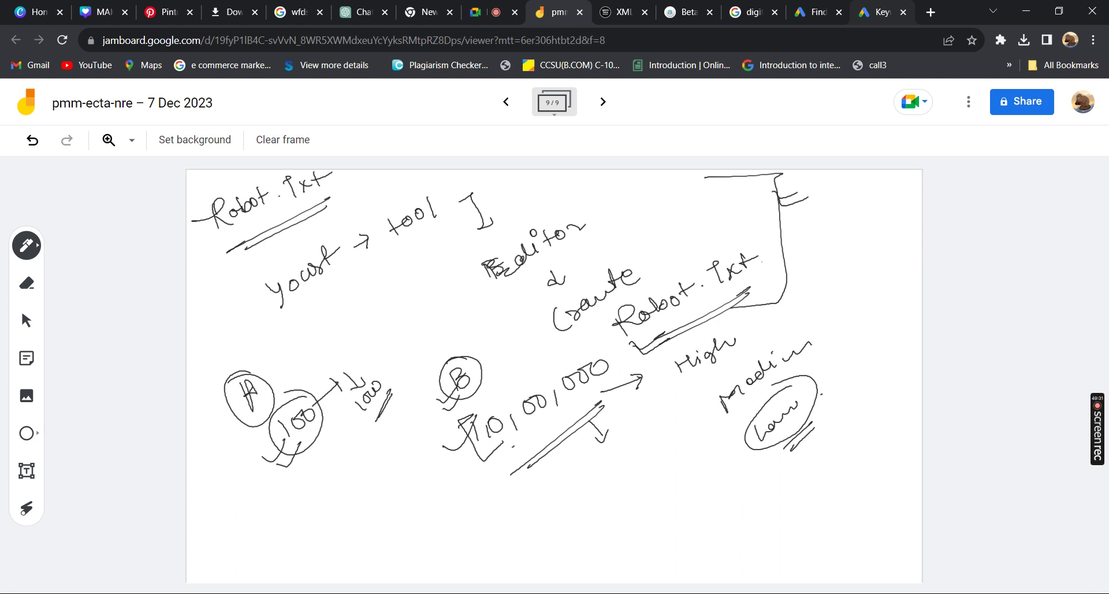
Step: Switch to the Keyword Planner results and show more keyword ideas per page
key("ctrl+9")
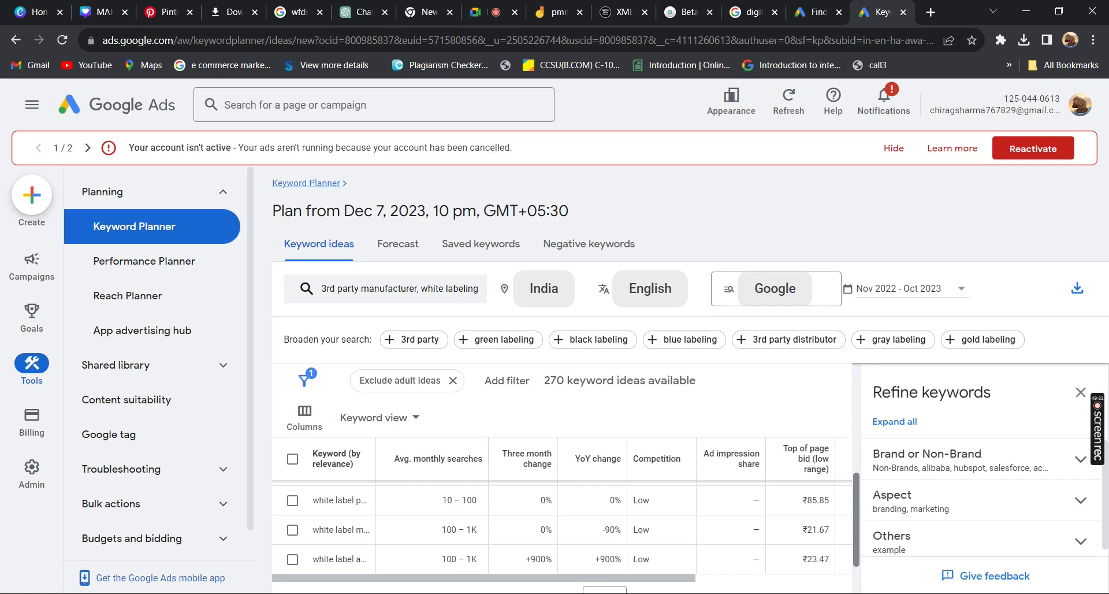
scroll(563, 514, "down", 1)
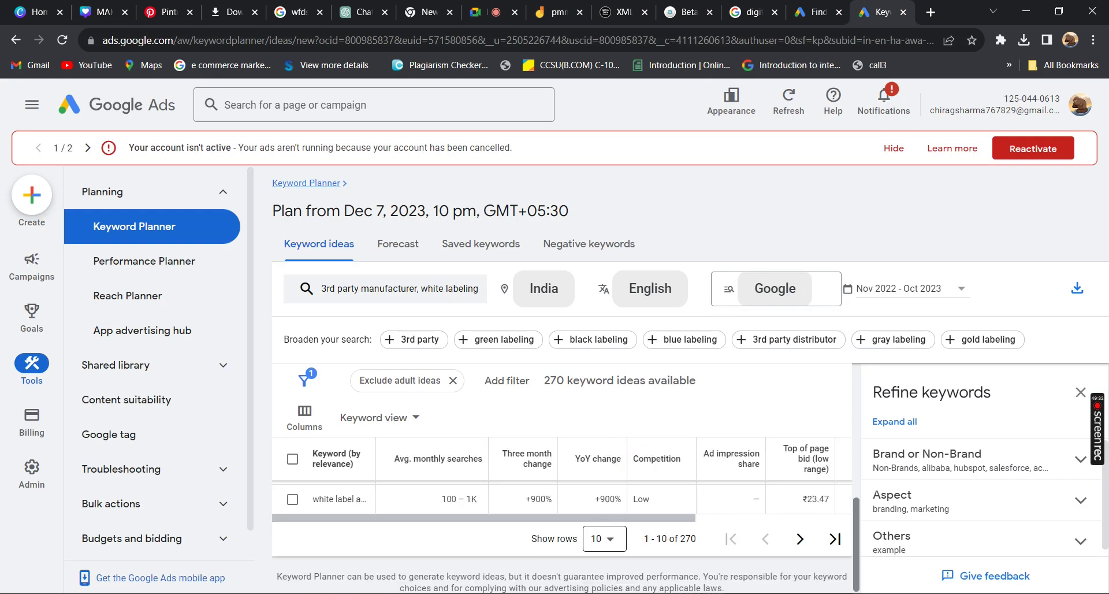
left_click(604, 539)
left_click(601, 488)
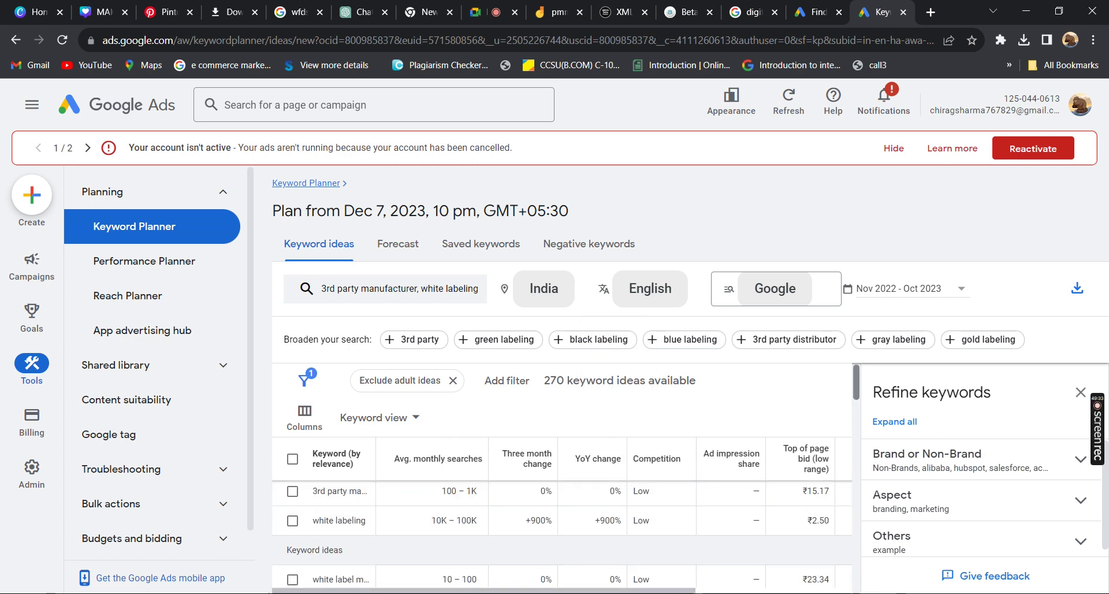
Step: Expand all Refine keywords categories and examine the Brand or Non-Brand filters
left_click(894, 421)
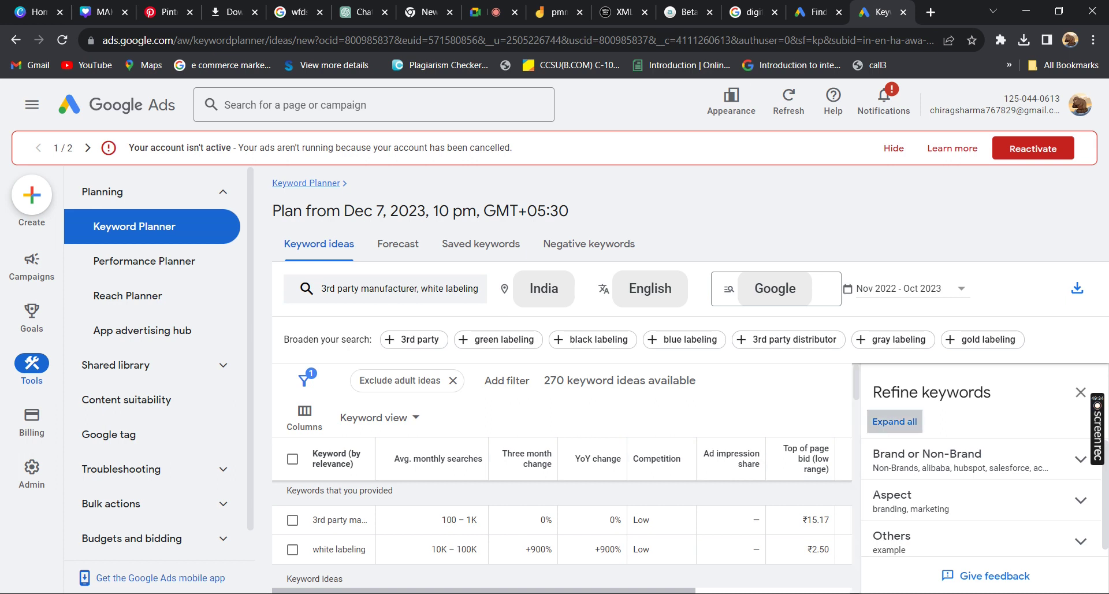
scroll(982, 509, "down", 4)
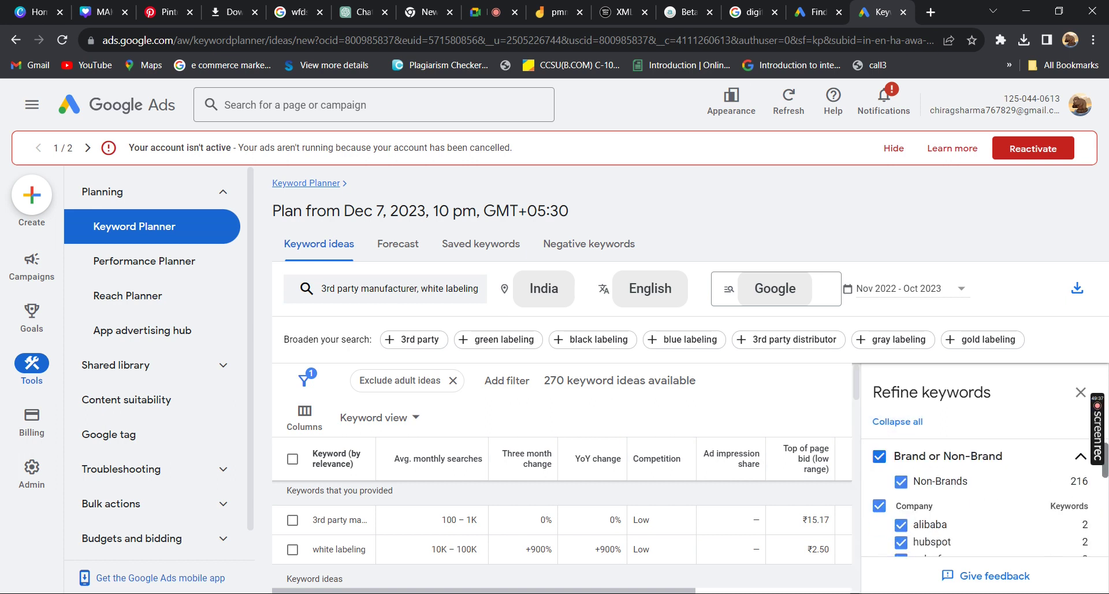
scroll(982, 509, "down", 1)
scroll(982, 509, "down", 3)
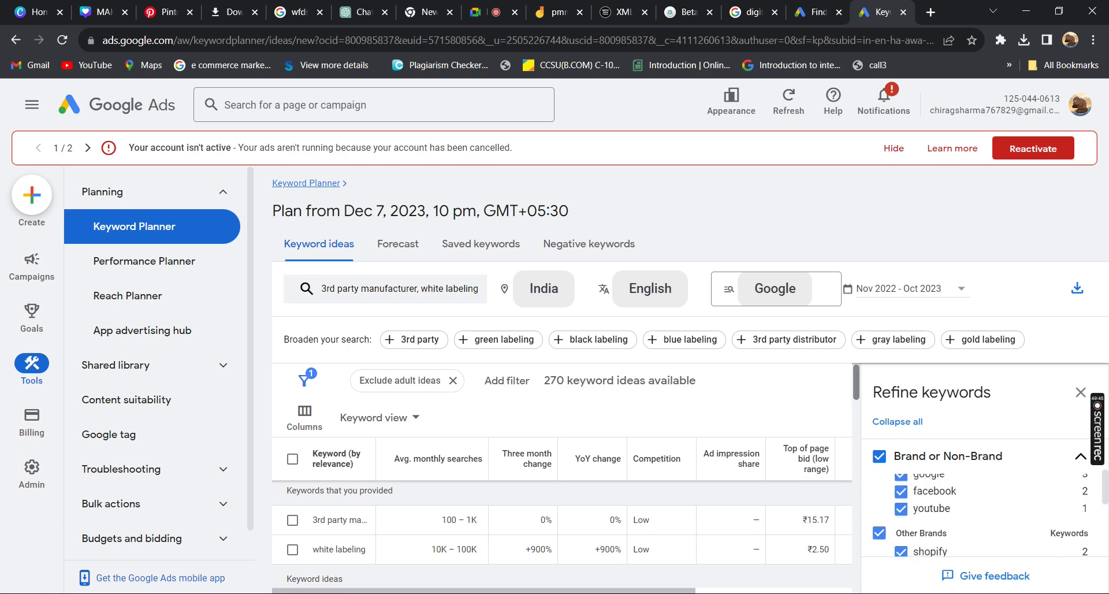
Step: Check the XML Sitemap Generator page and the Google Meet call, and return to the Jamboard whiteboard
left_click(624, 11)
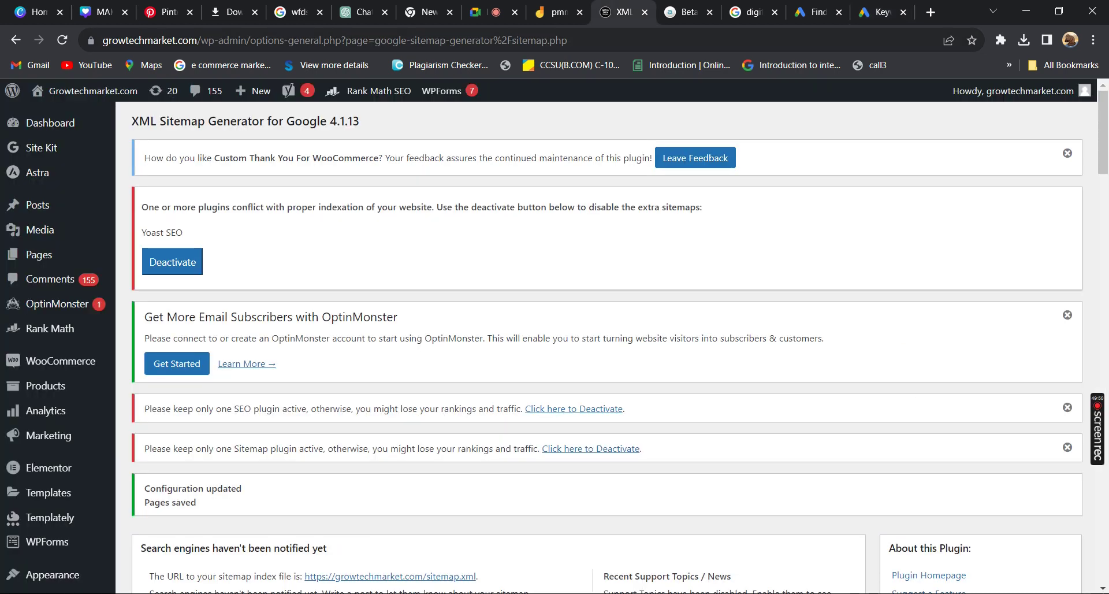
left_click(489, 11)
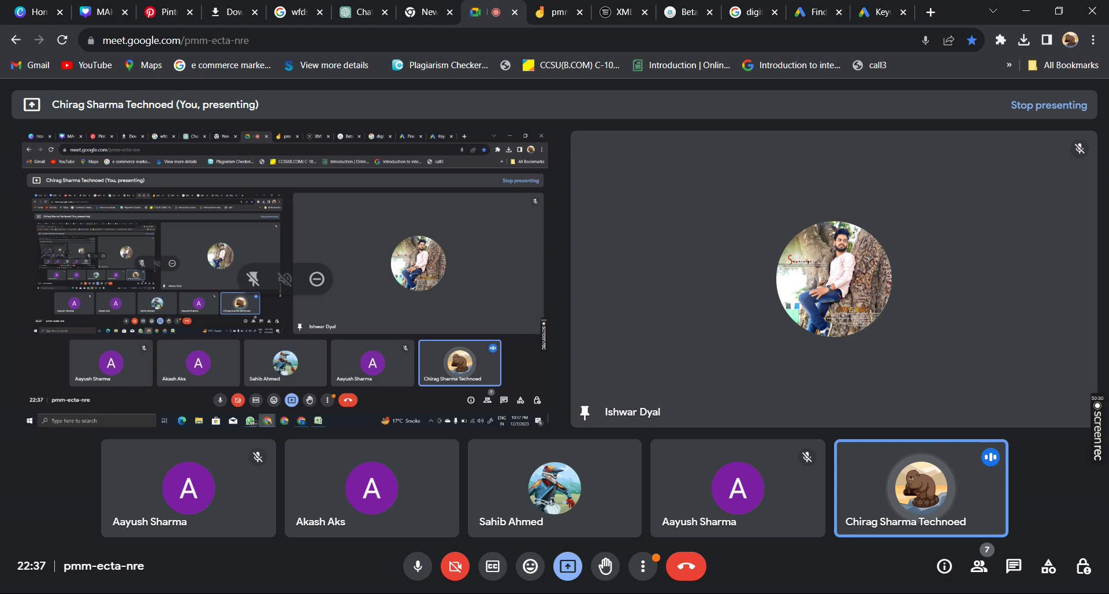
key("ctrl+Tab")
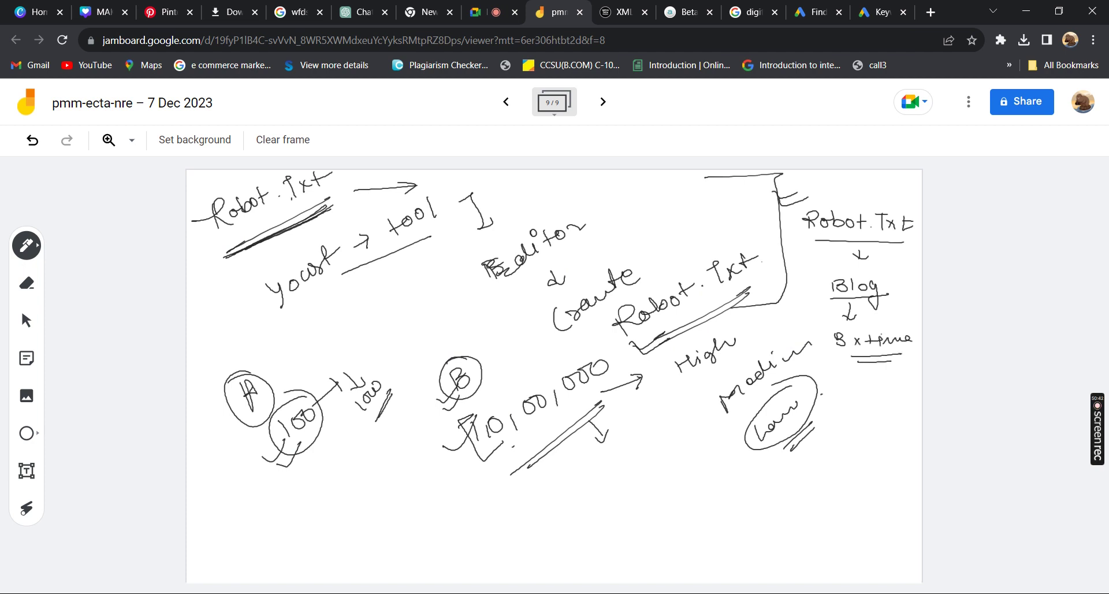
Step: On Jamboard frame 6, handwrite the search engine names Google, Bing, Baidu and Yandex after the SERP arrow
left_click(506, 102)
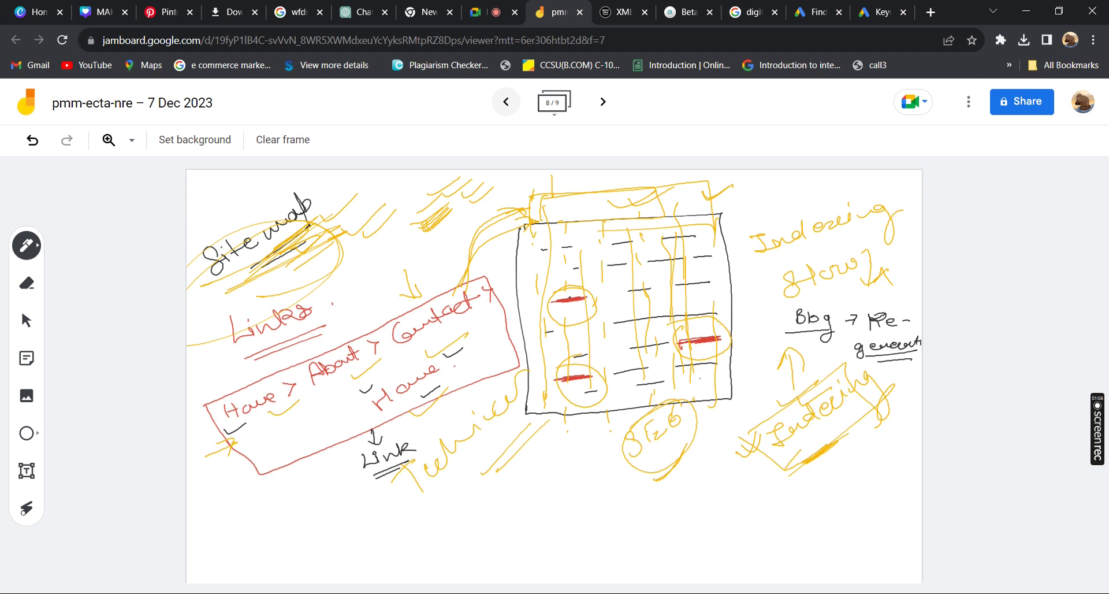
left_click(506, 102)
left_click(506, 102)
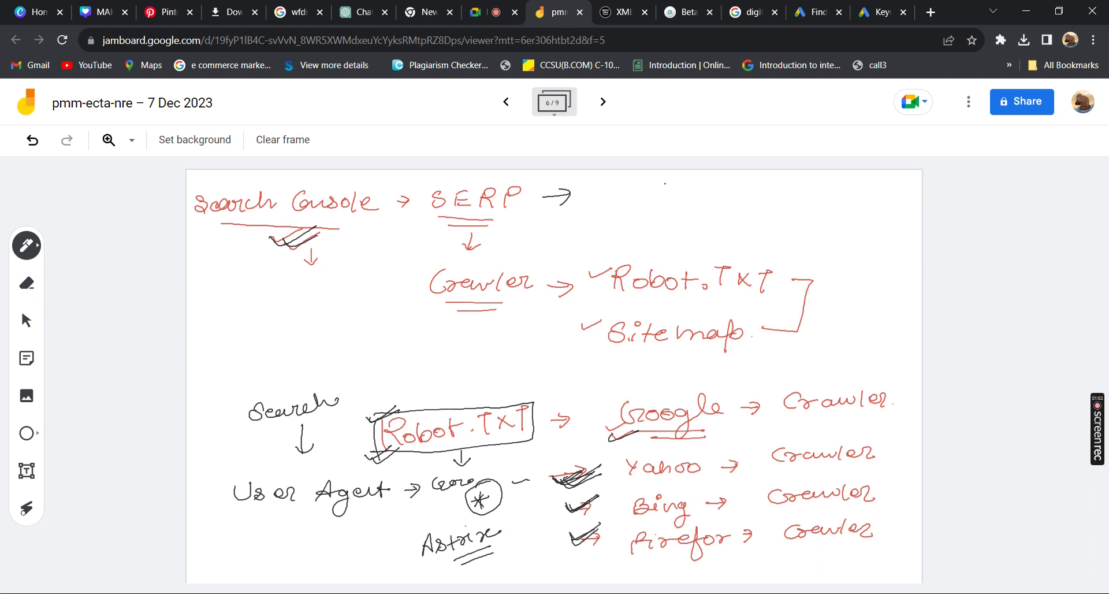
mouse_move(665, 181)
left_mouse_down()
mouse_move(667, 195)
mouse_move(693, 204)
mouse_move(687, 197)
left_mouse_up()
left_click_drag(688, 188, 700, 196)
left_click_drag(712, 187, 716, 197)
left_click_drag(753, 179, 753, 193)
left_click_drag(750, 180, 754, 194)
left_click_drag(774, 186, 788, 192)
left_click_drag(800, 186, 831, 187)
left_click_drag(763, 215, 770, 222)
left_click_drag(776, 212, 773, 231)
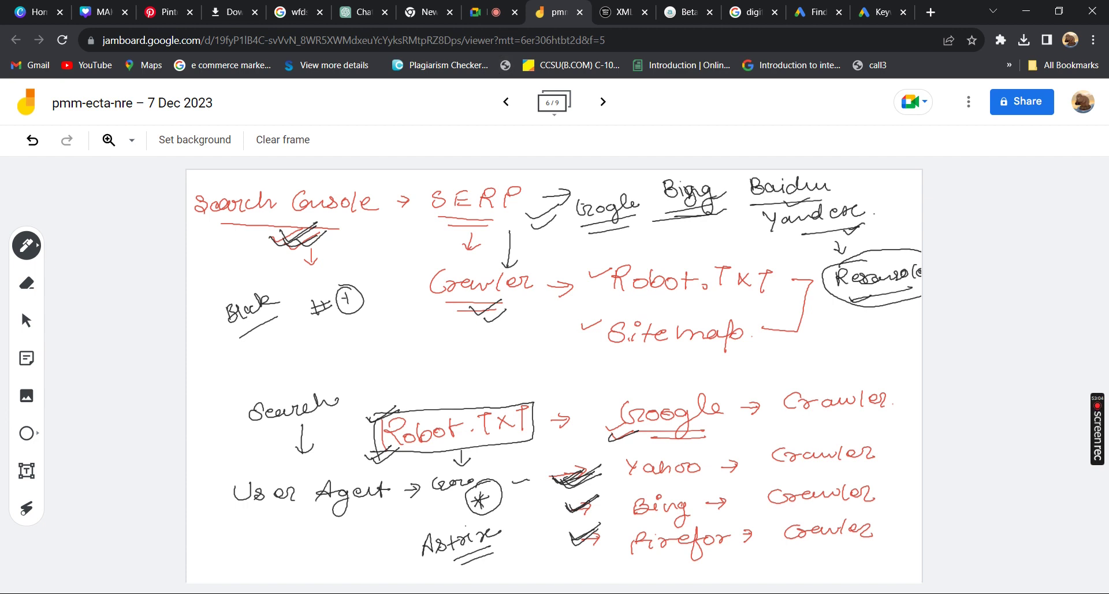
Step: Check the Google Meet call, return to Jamboard frame 9 and circle the "3 x time" note under Blog
left_click(500, 10)
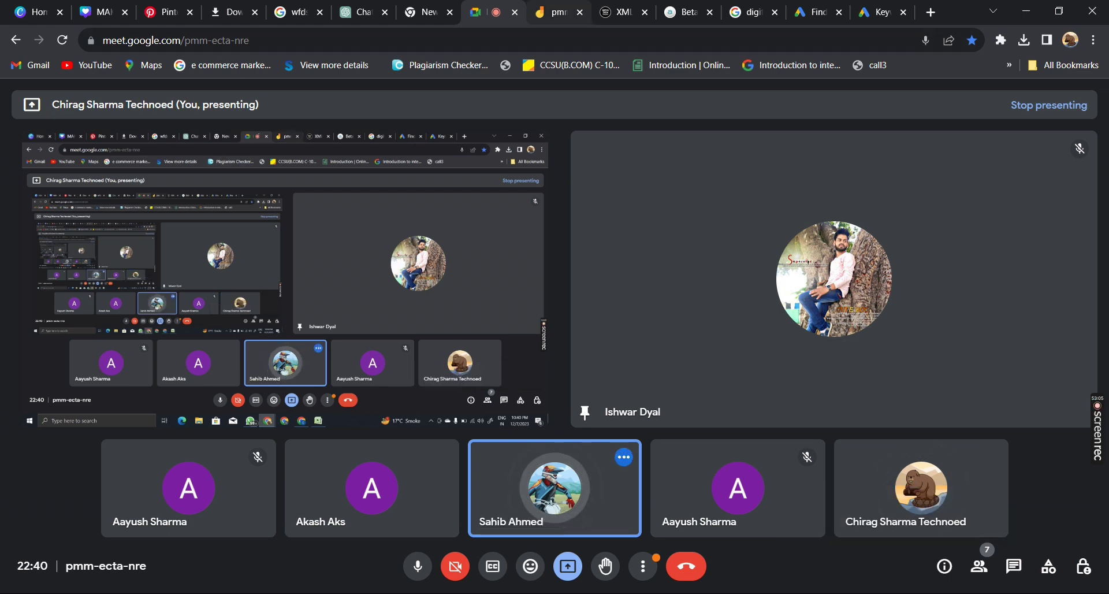
left_click(558, 12)
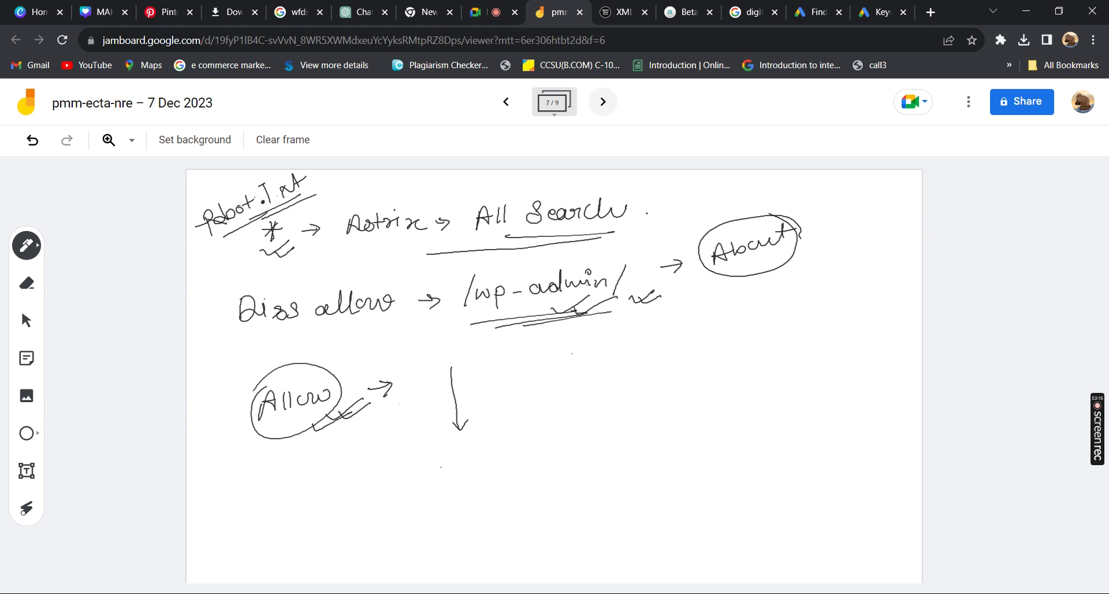
left_click(602, 101)
left_click(602, 102)
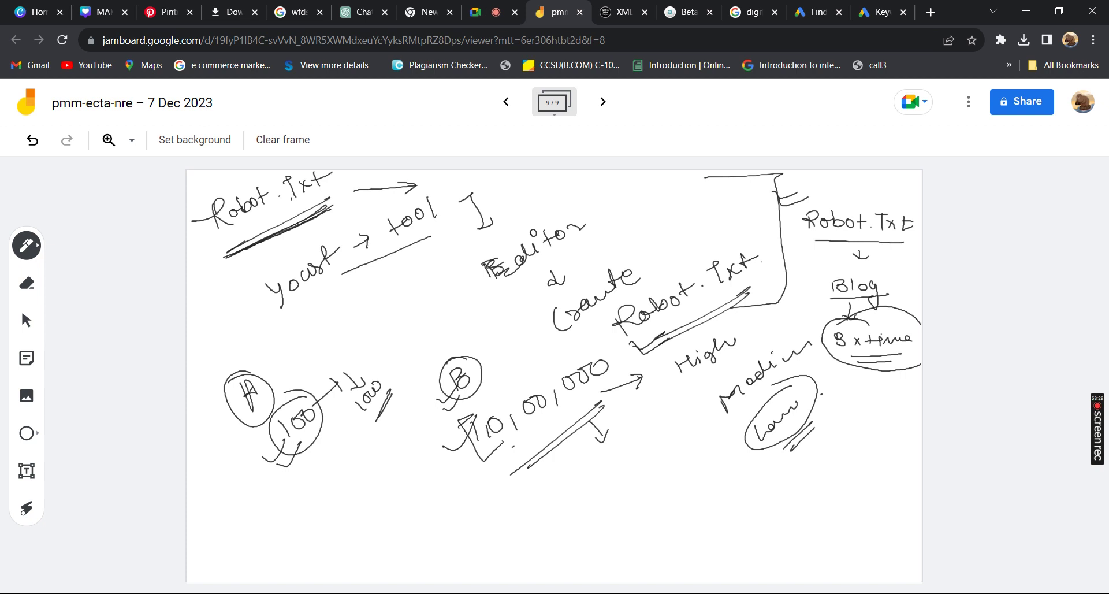
mouse_move(819, 332)
left_mouse_down()
mouse_move(838, 324)
mouse_move(847, 361)
mouse_move(904, 372)
left_mouse_up()
Step: Check the Google Meet call again and add a check mark beside the Robot.Txt heading on Jamboard frame 9
key("ctrl+shift+Tab")
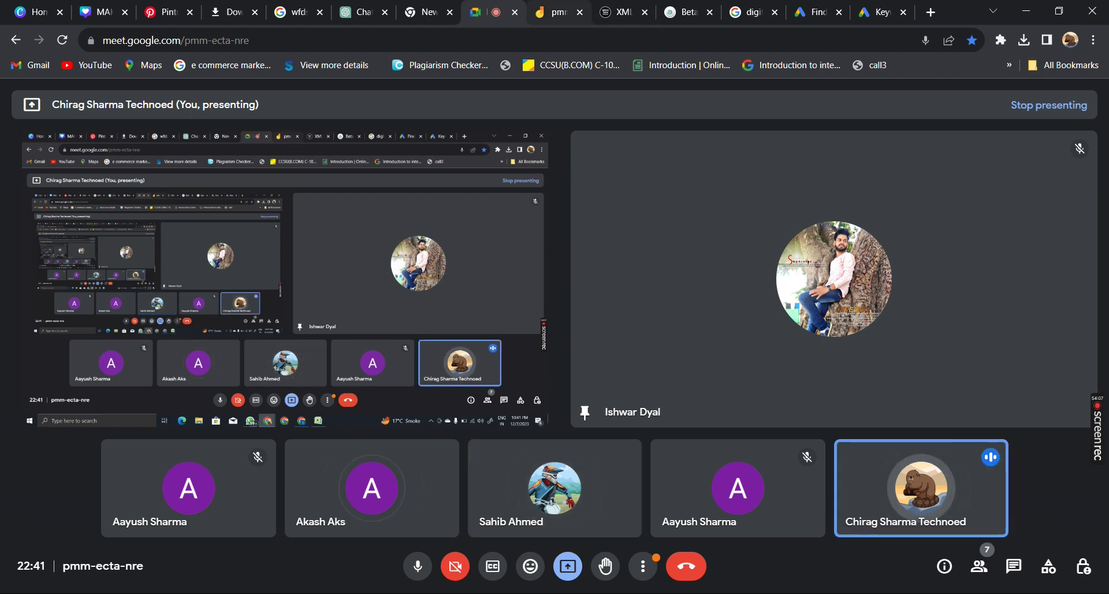
key("ctrl+Tab")
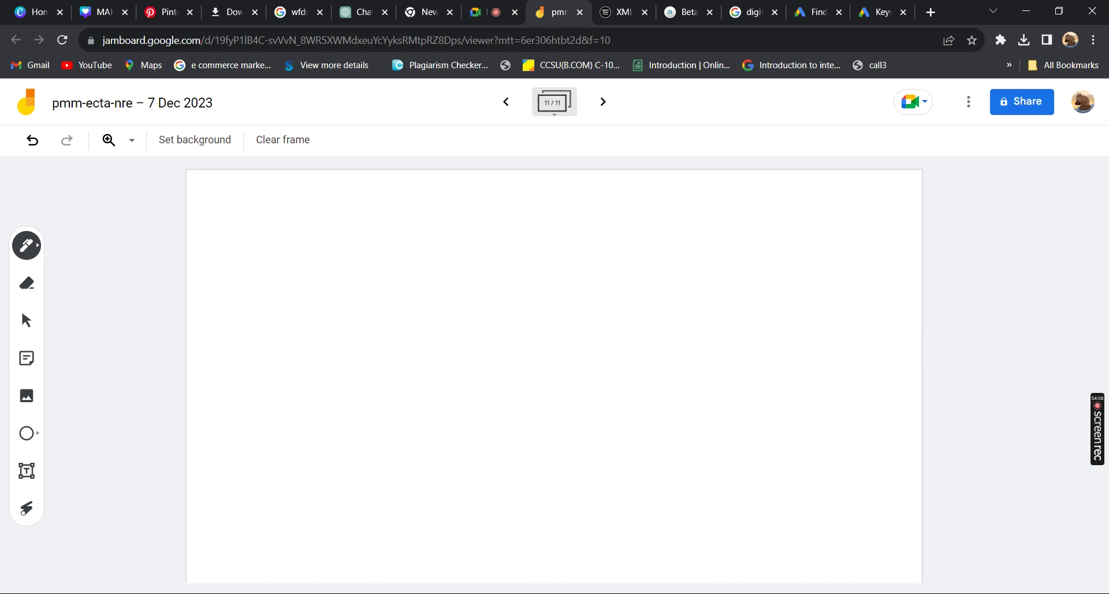
left_click(506, 102)
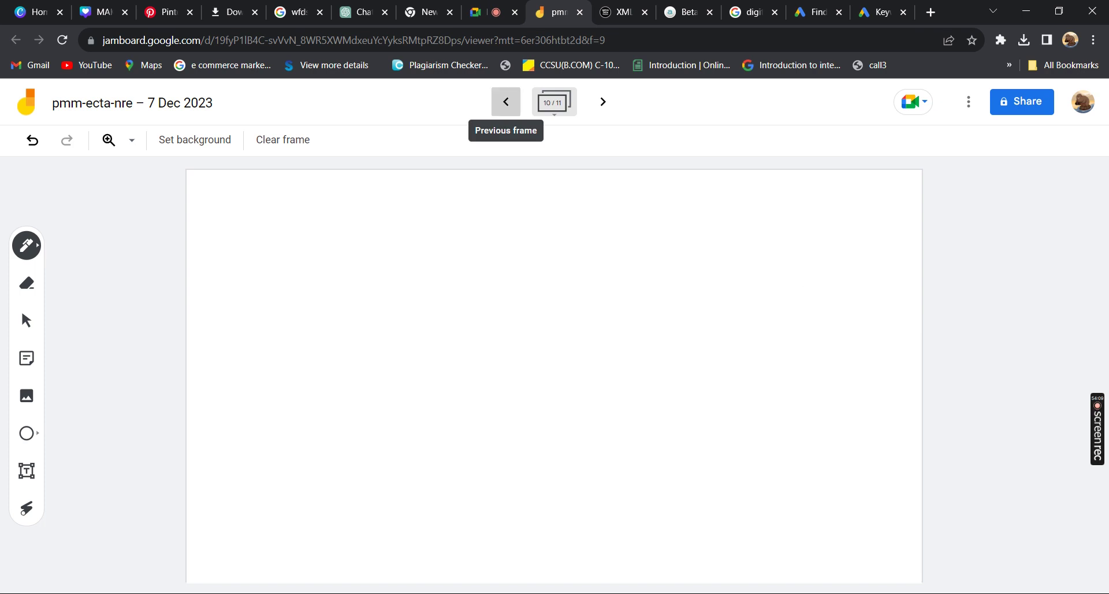
left_click(506, 101)
left_click(506, 102)
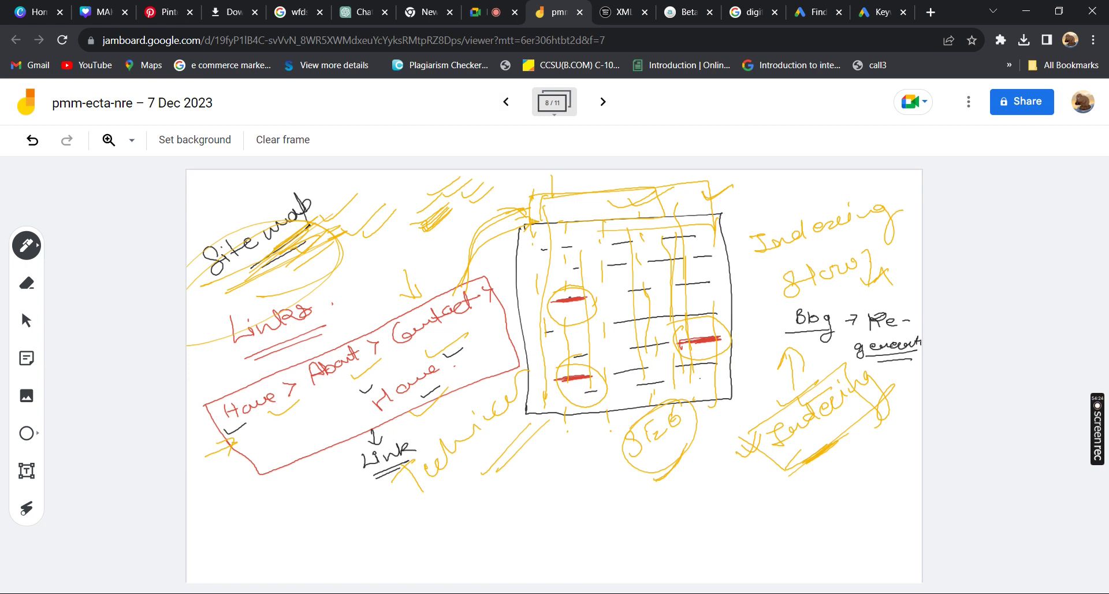
left_click(603, 102)
left_click_drag(355, 212, 384, 196)
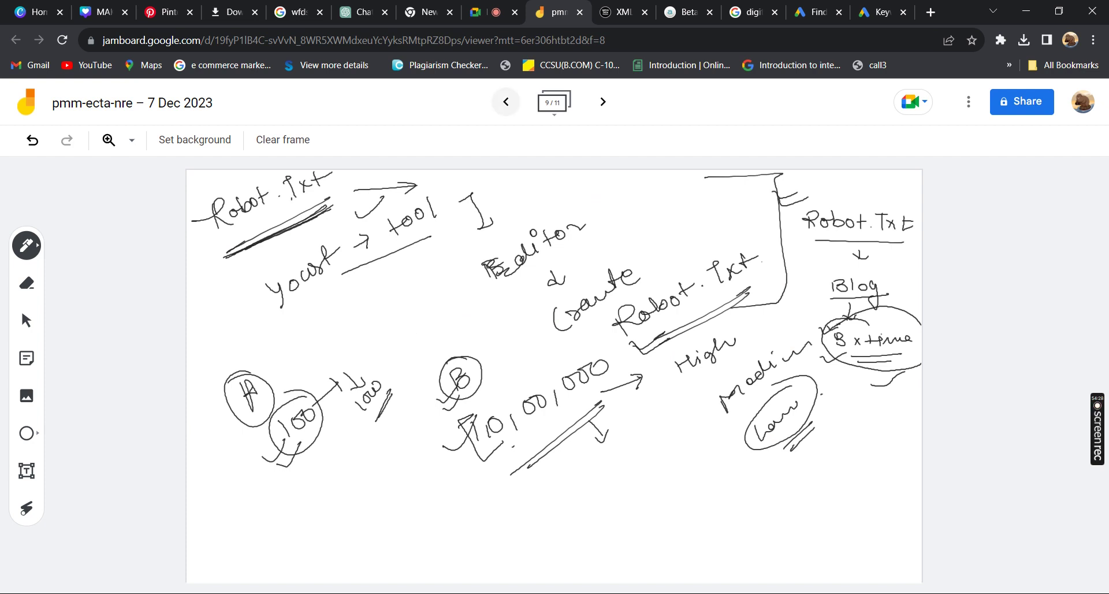
Step: Review Jamboard frames 6 to 8, adding check marks beside Search Console, the robots.txt asterisk and Site map
left_click(506, 102)
left_click(506, 102)
left_click(506, 102)
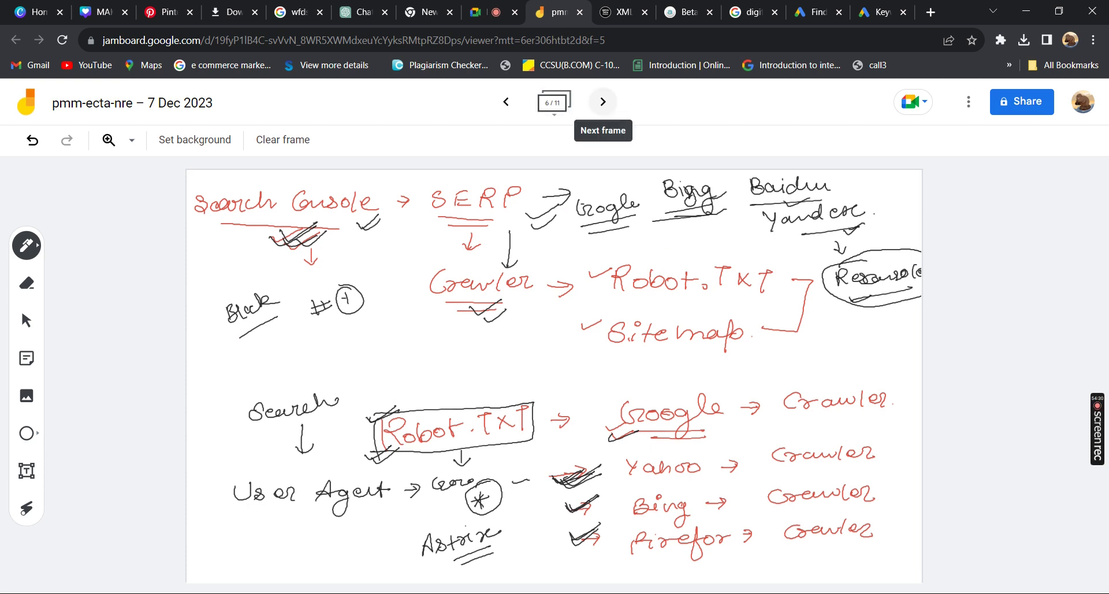
left_click(602, 102)
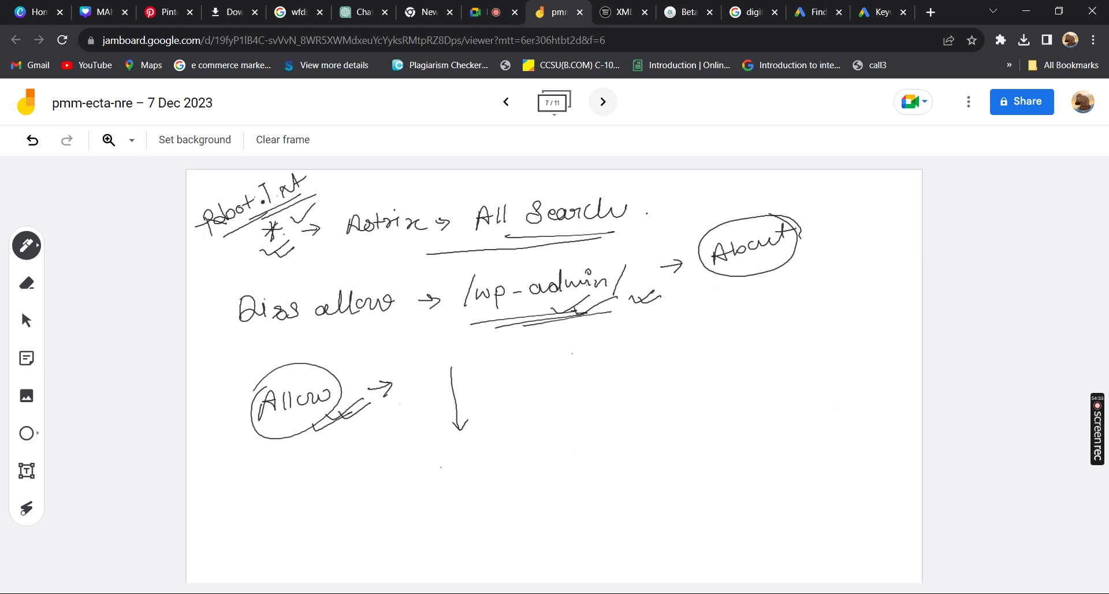
left_click(602, 102)
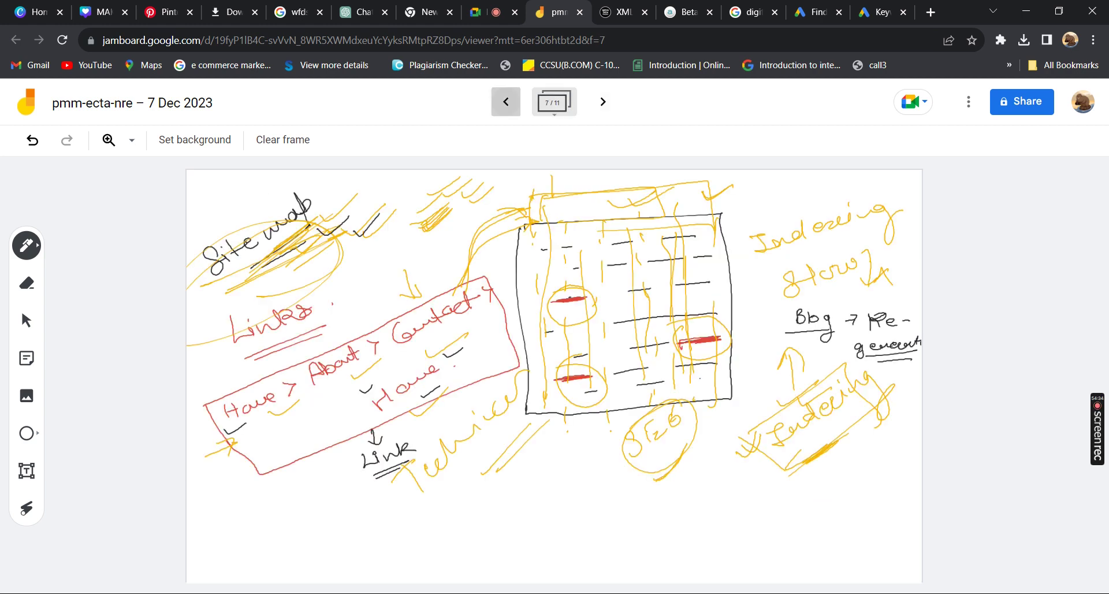
Step: Revisit frames 6 to 8, adding an arrow below Search Console and another Site map check mark, and return to Google Meet
left_click(506, 102)
left_click(505, 101)
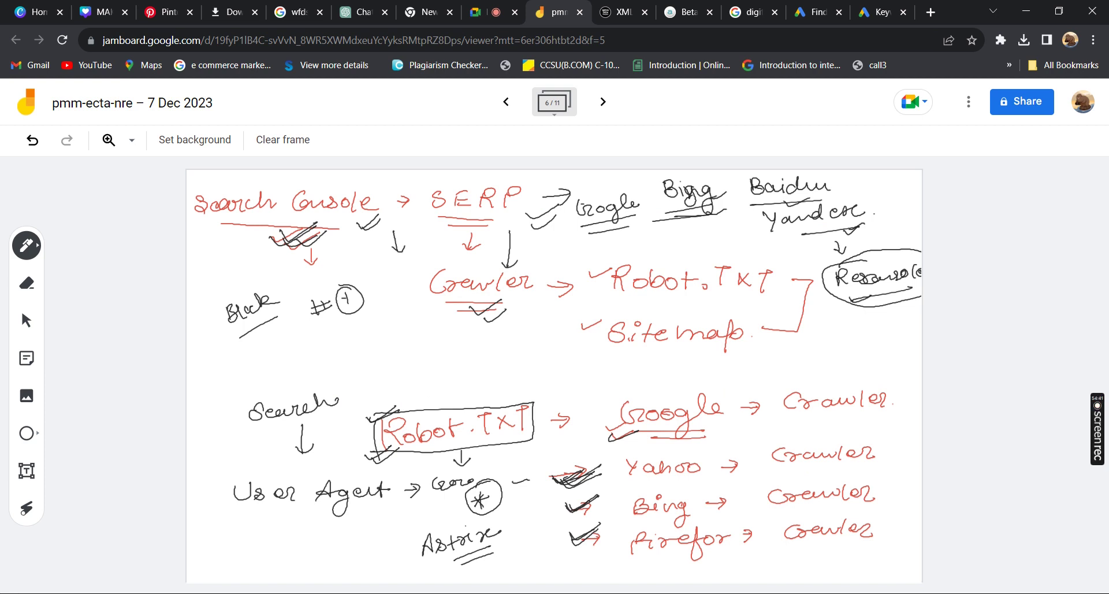
left_click(602, 102)
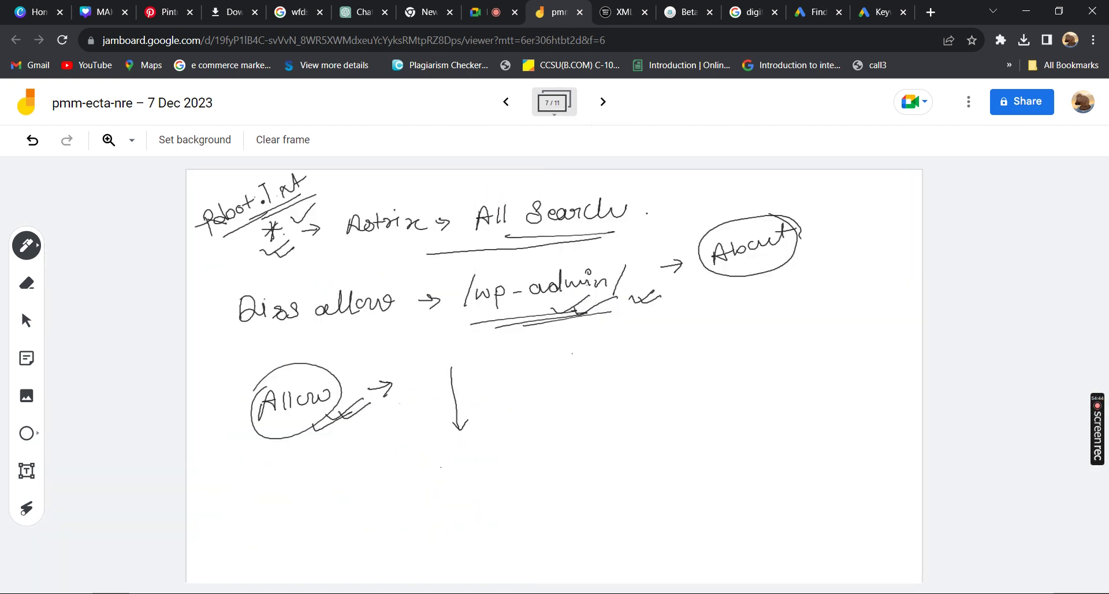
left_click(602, 102)
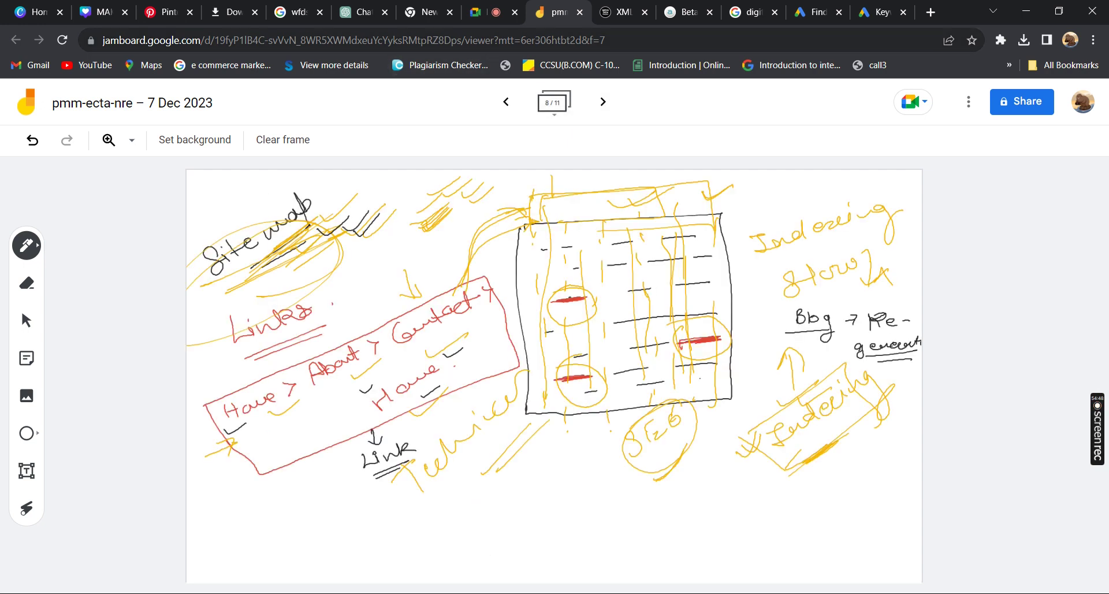
left_click(494, 9)
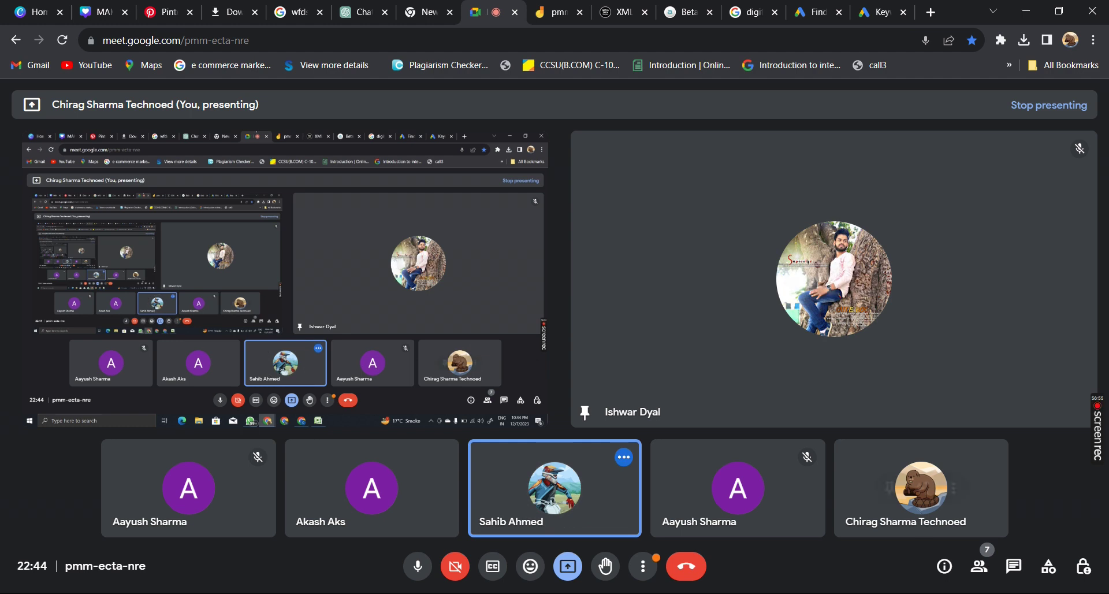
mouse_move(1100, 433)
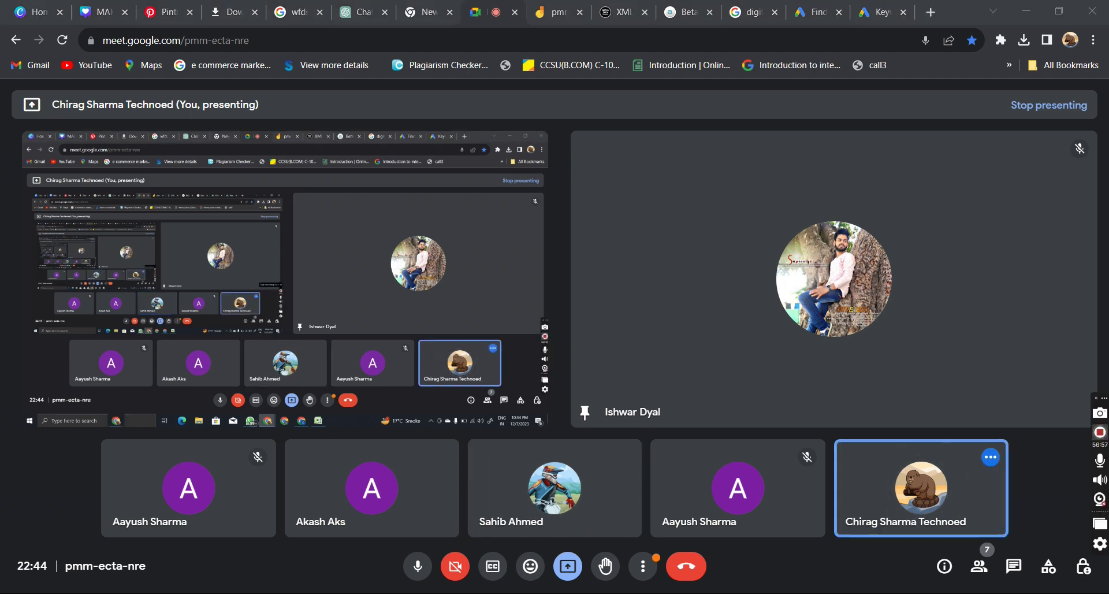